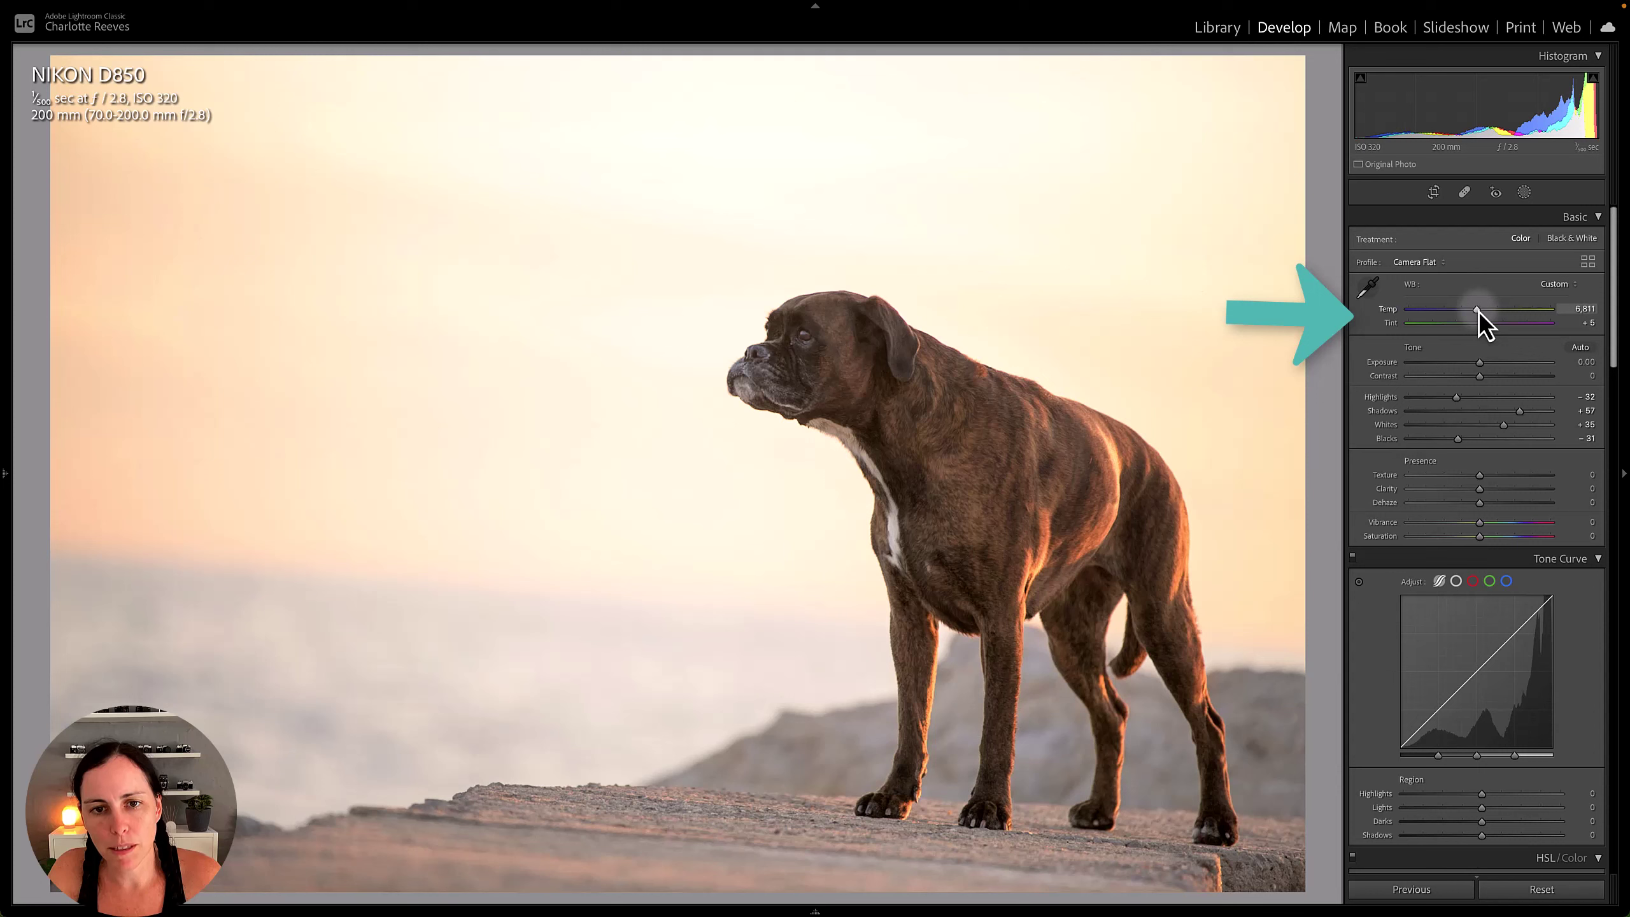
- Set the photo's Temp to 6,865, Clarity to +10 and Vibrance to +13 in the basic adjustments
left_click_drag(1480, 313, 1480, 314)
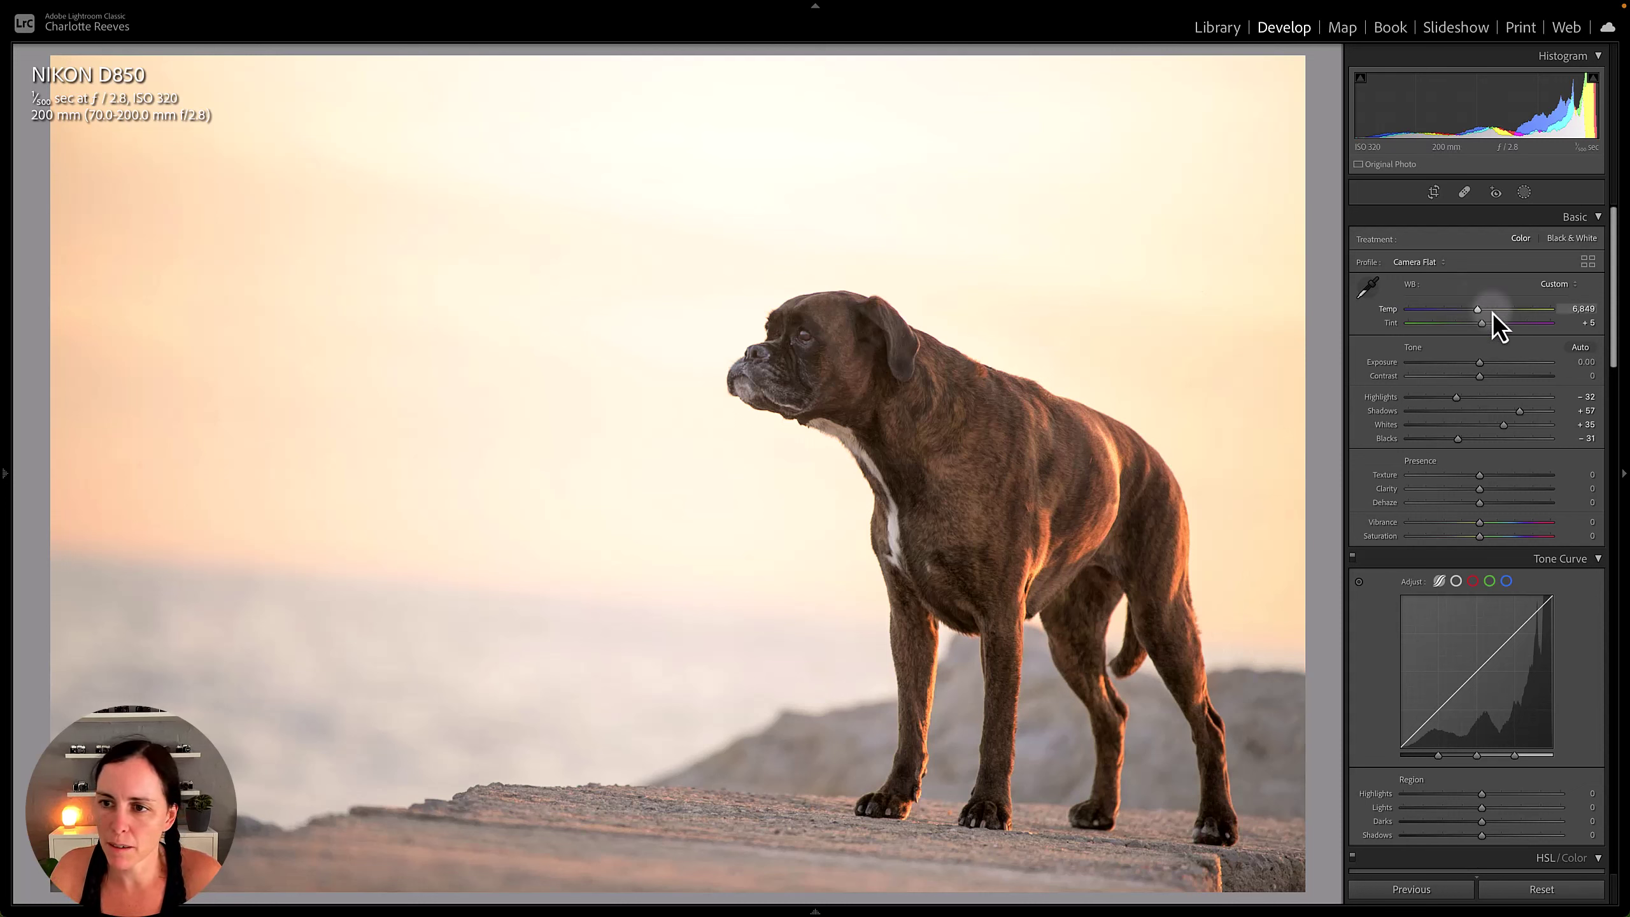
left_click_drag(1481, 314, 1482, 311)
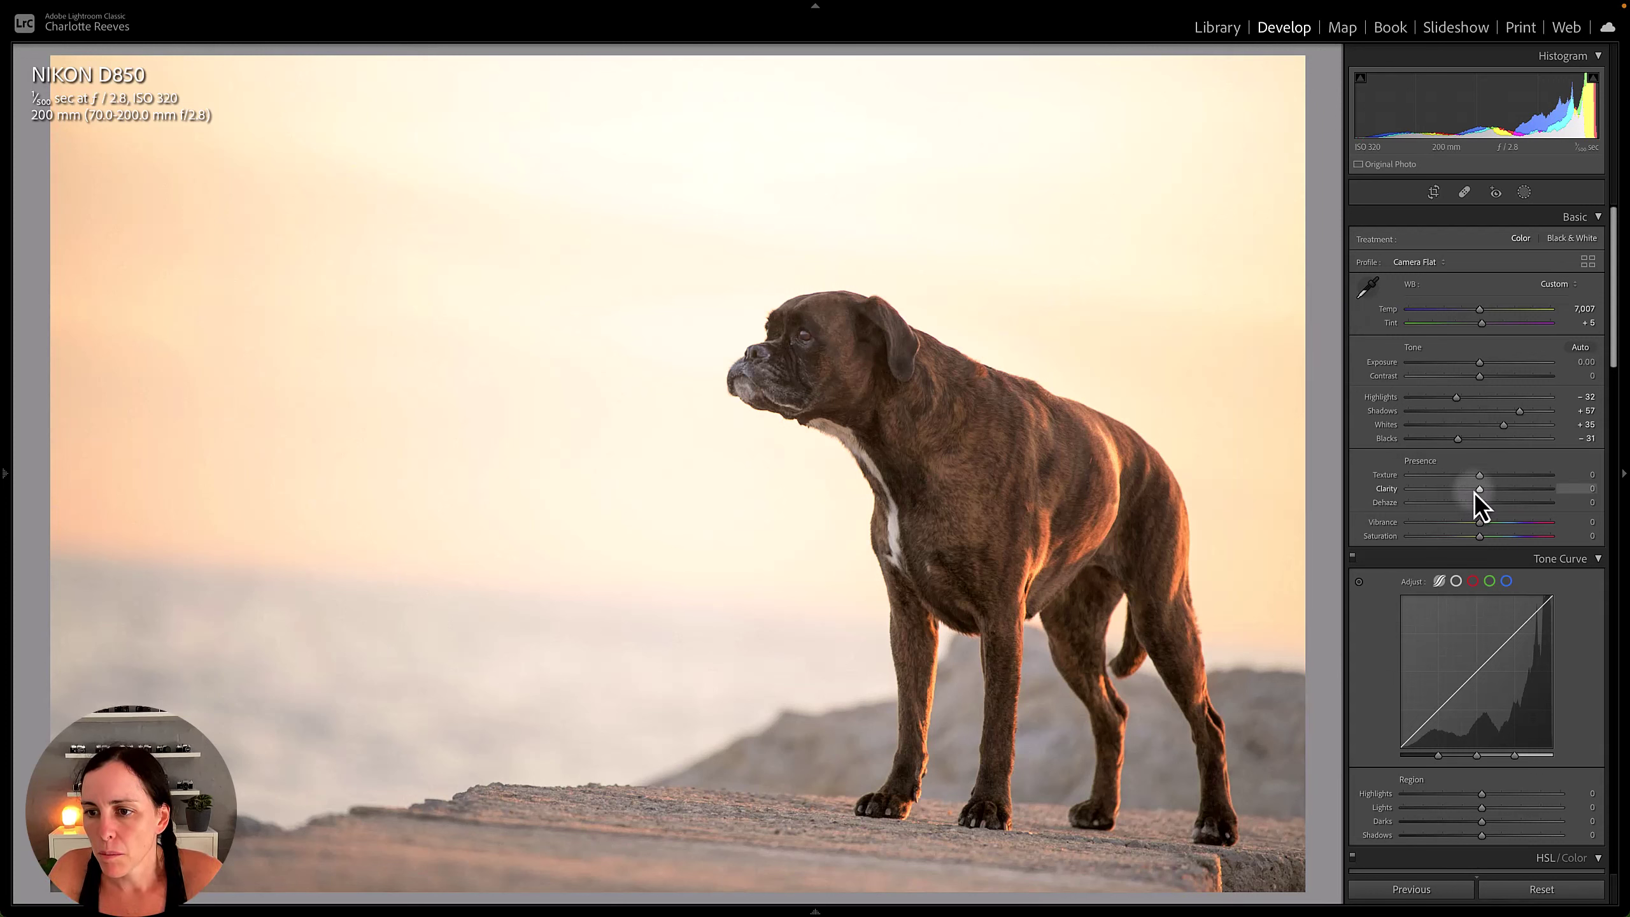
left_click_drag(1481, 491, 1487, 523)
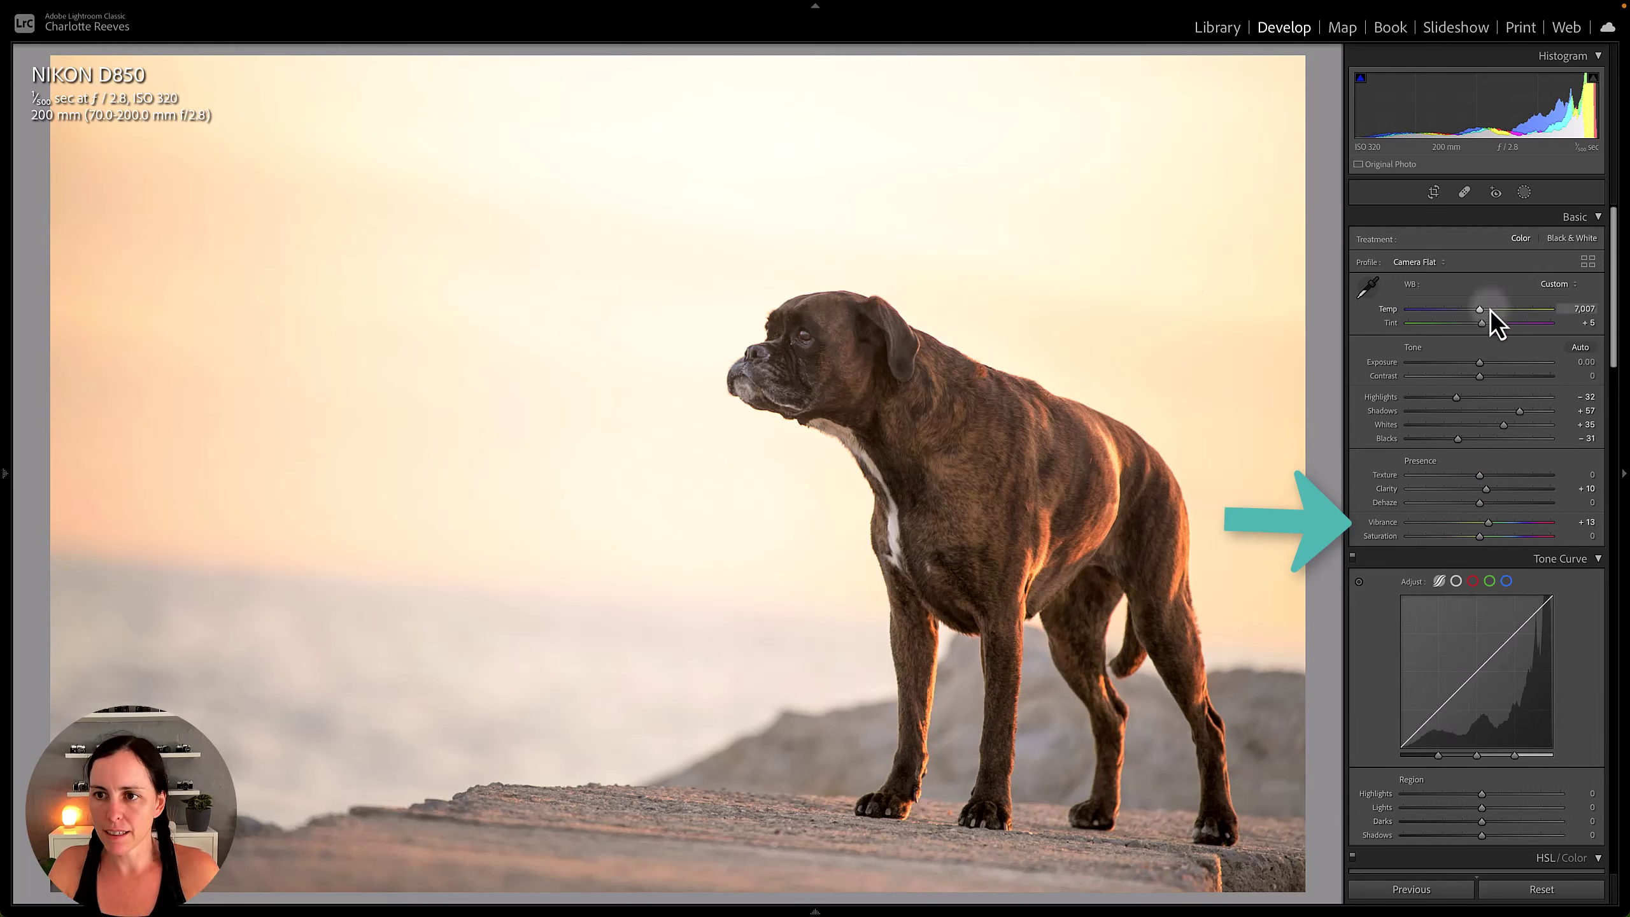
left_click_drag(1482, 311, 1479, 312)
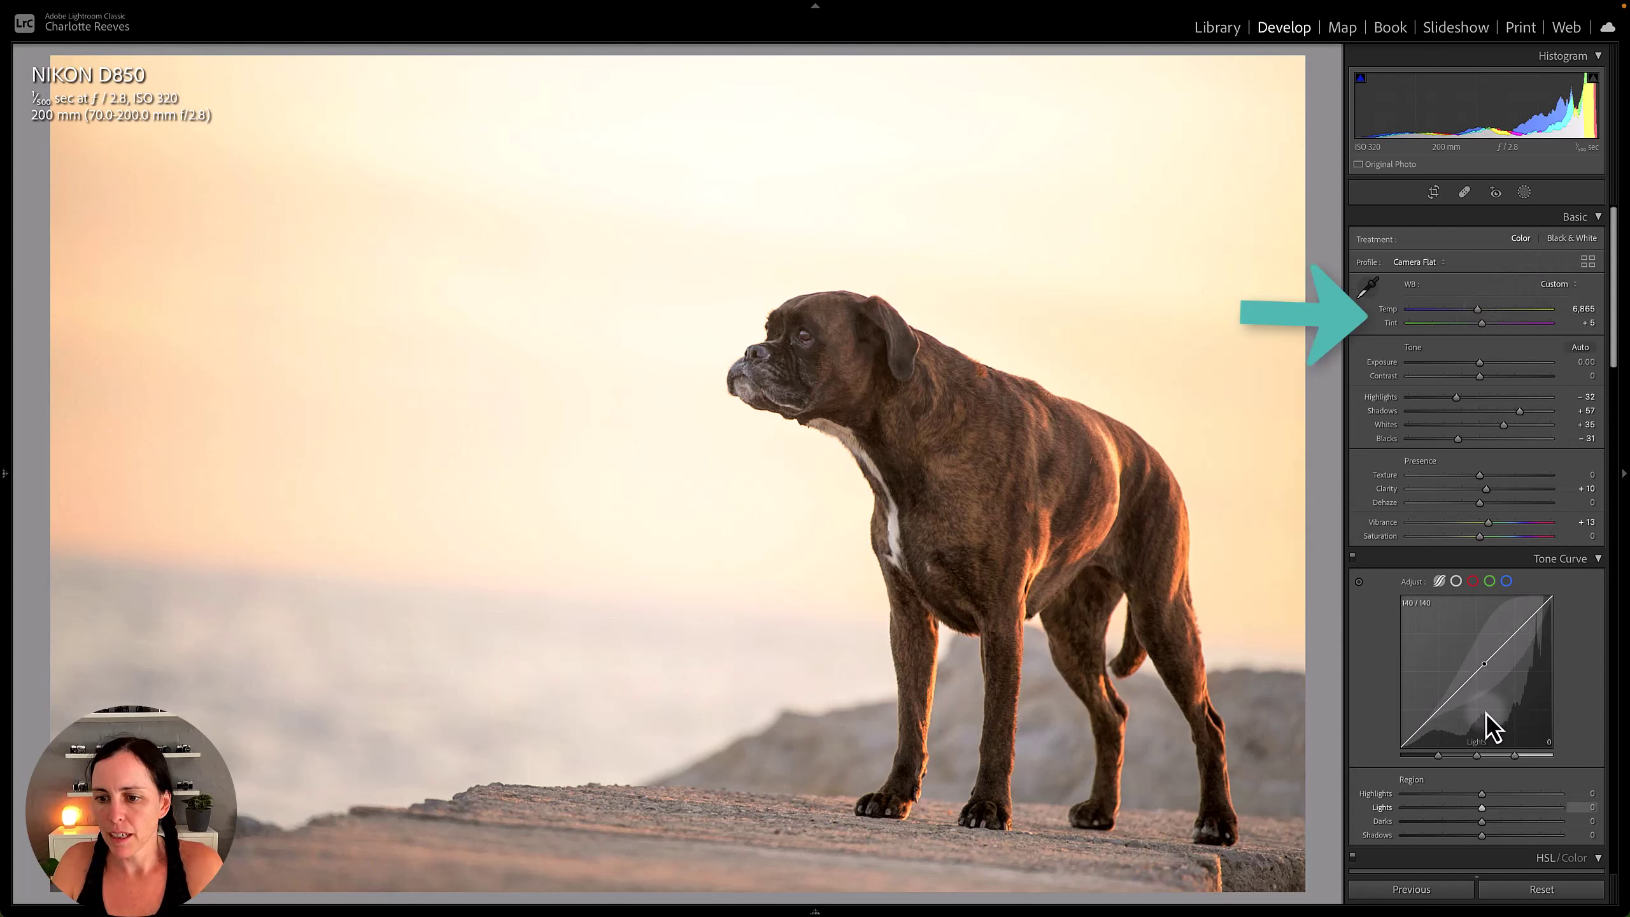
- Adjust the tone curve regions to Highlights -6, Lights +6 and Darks -6
left_click_drag(1483, 808, 1484, 808)
scroll(1499, 703, "down", 3)
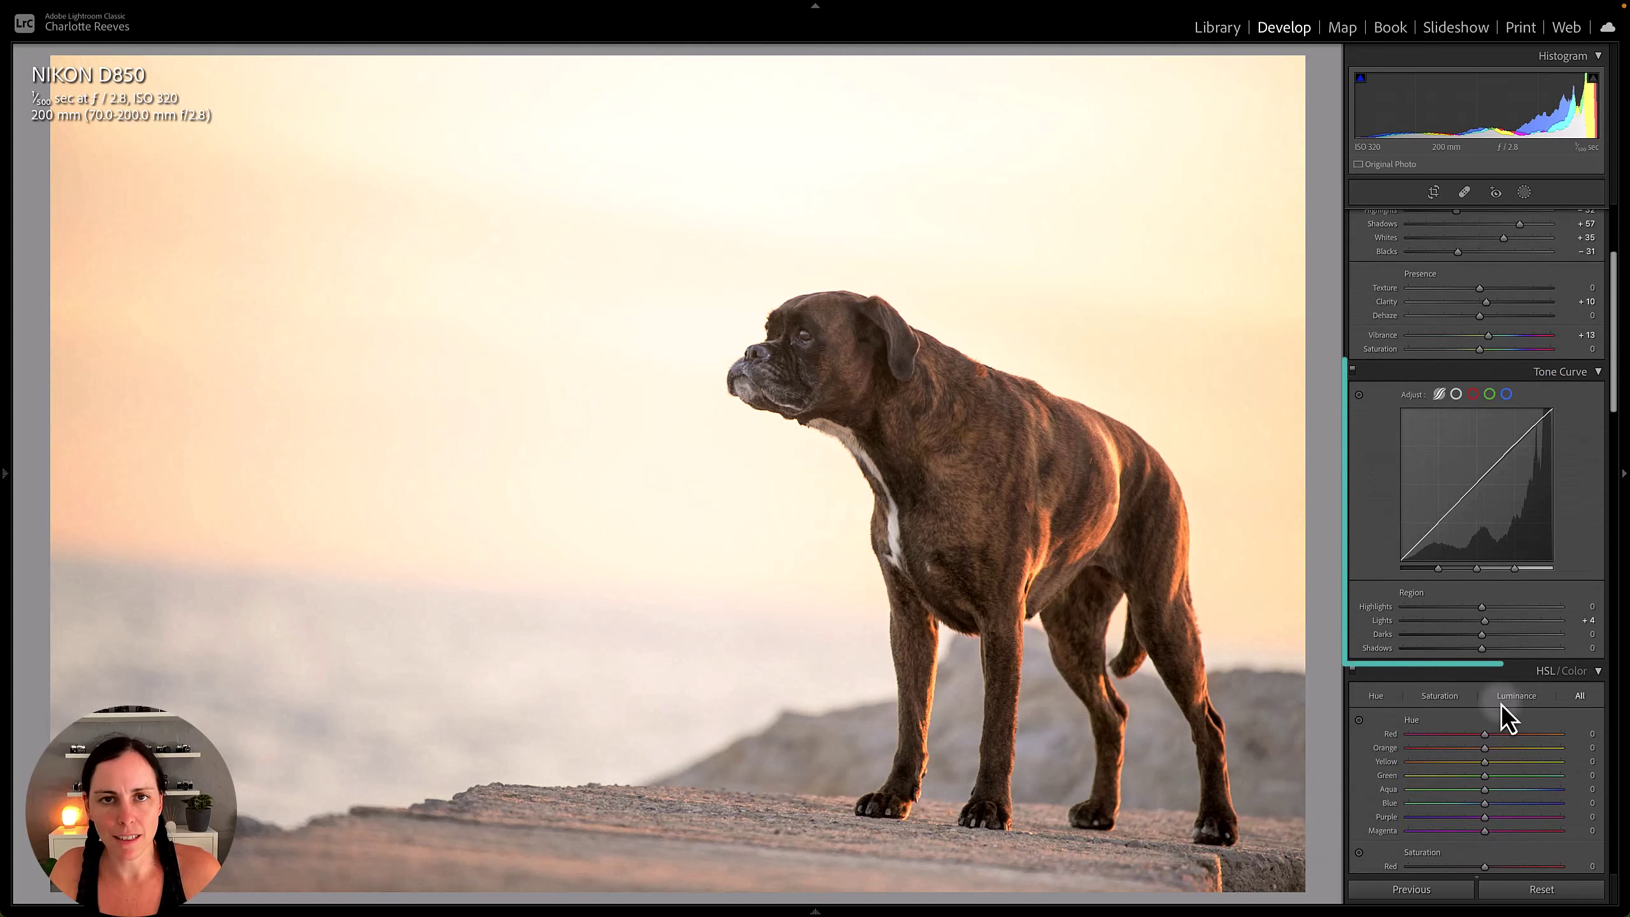
mouse_move(1484, 627)
left_mouse_down()
mouse_move(1478, 639)
mouse_move(1478, 610)
left_mouse_up()
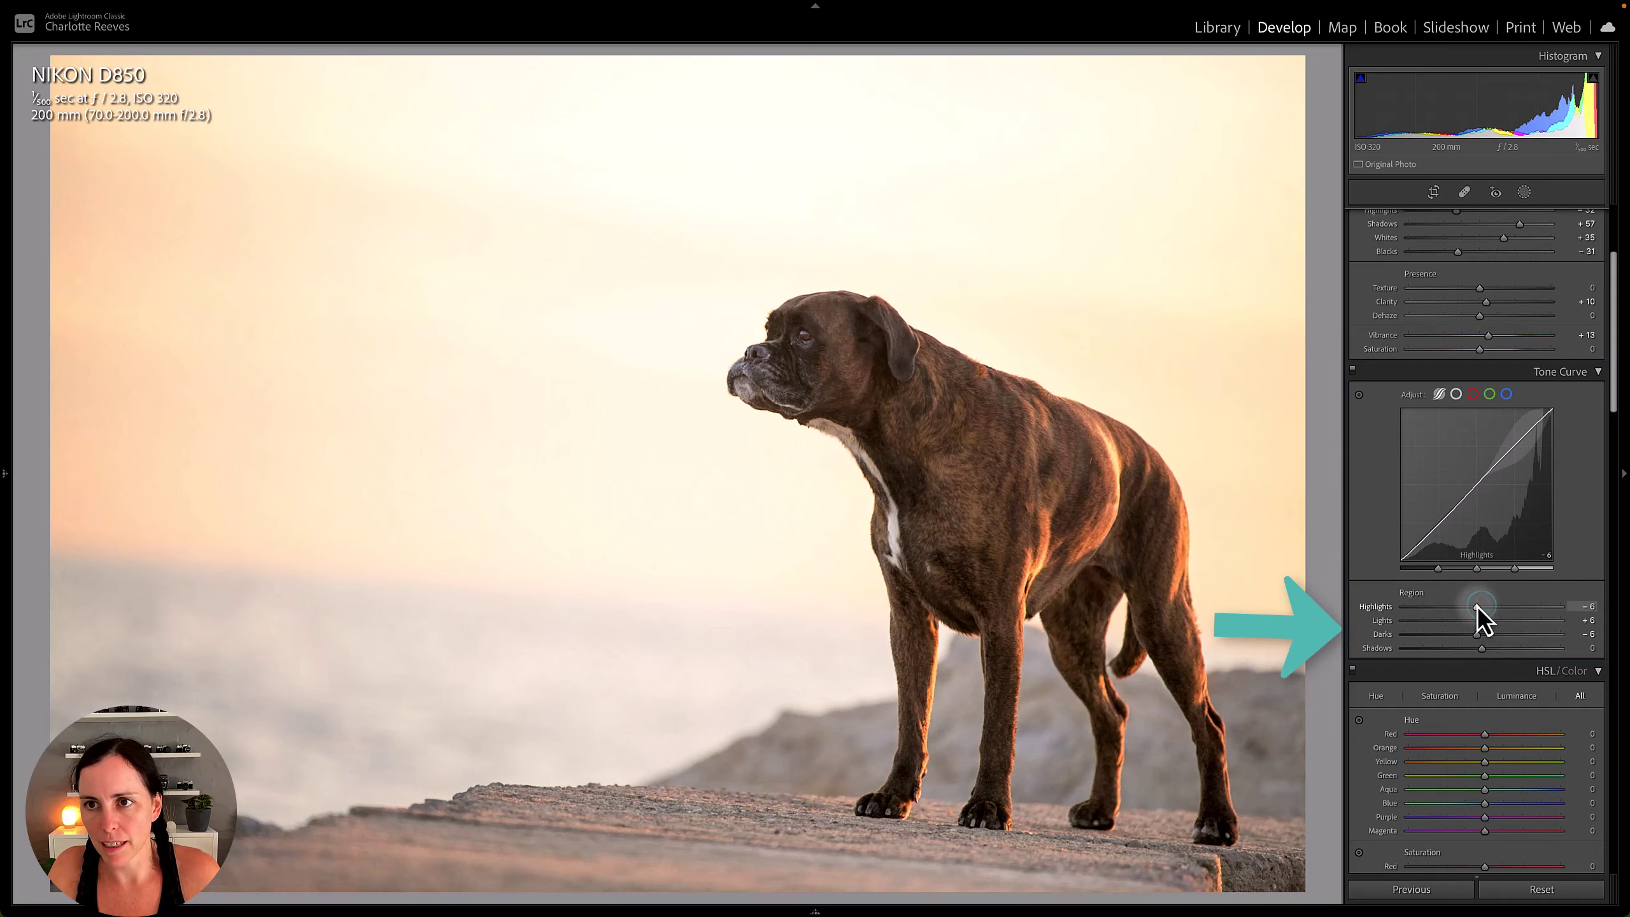
- Create a Select Subject mask for the dog, check its coverage with the red overlay and leave the overlay off
scroll(1531, 533, "up", 3)
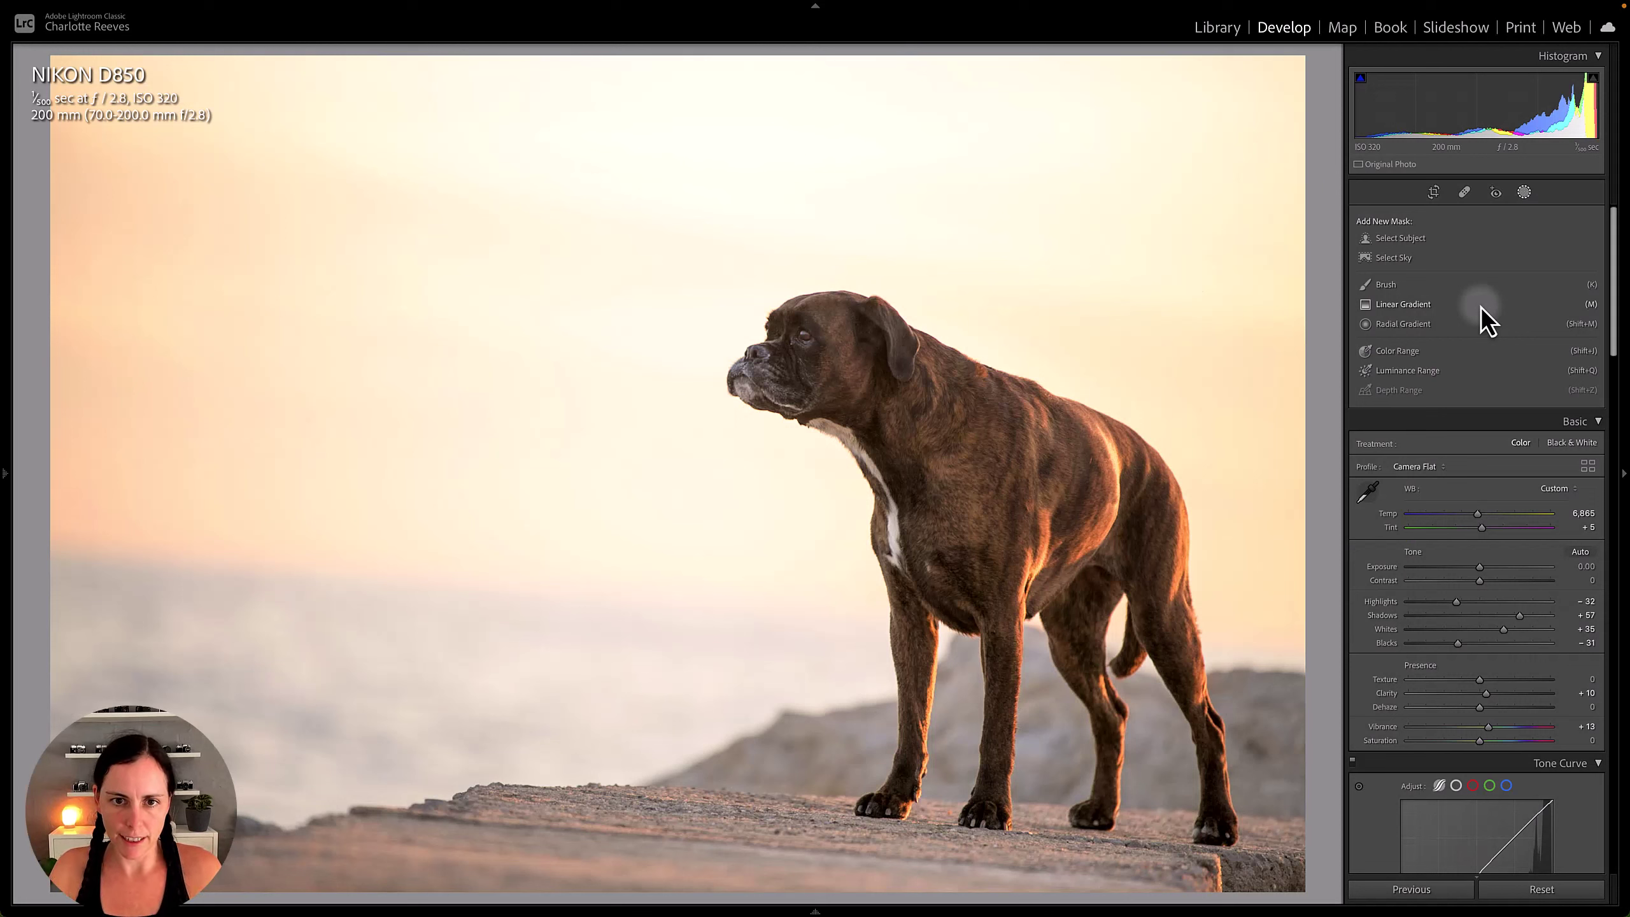
left_click(1431, 238)
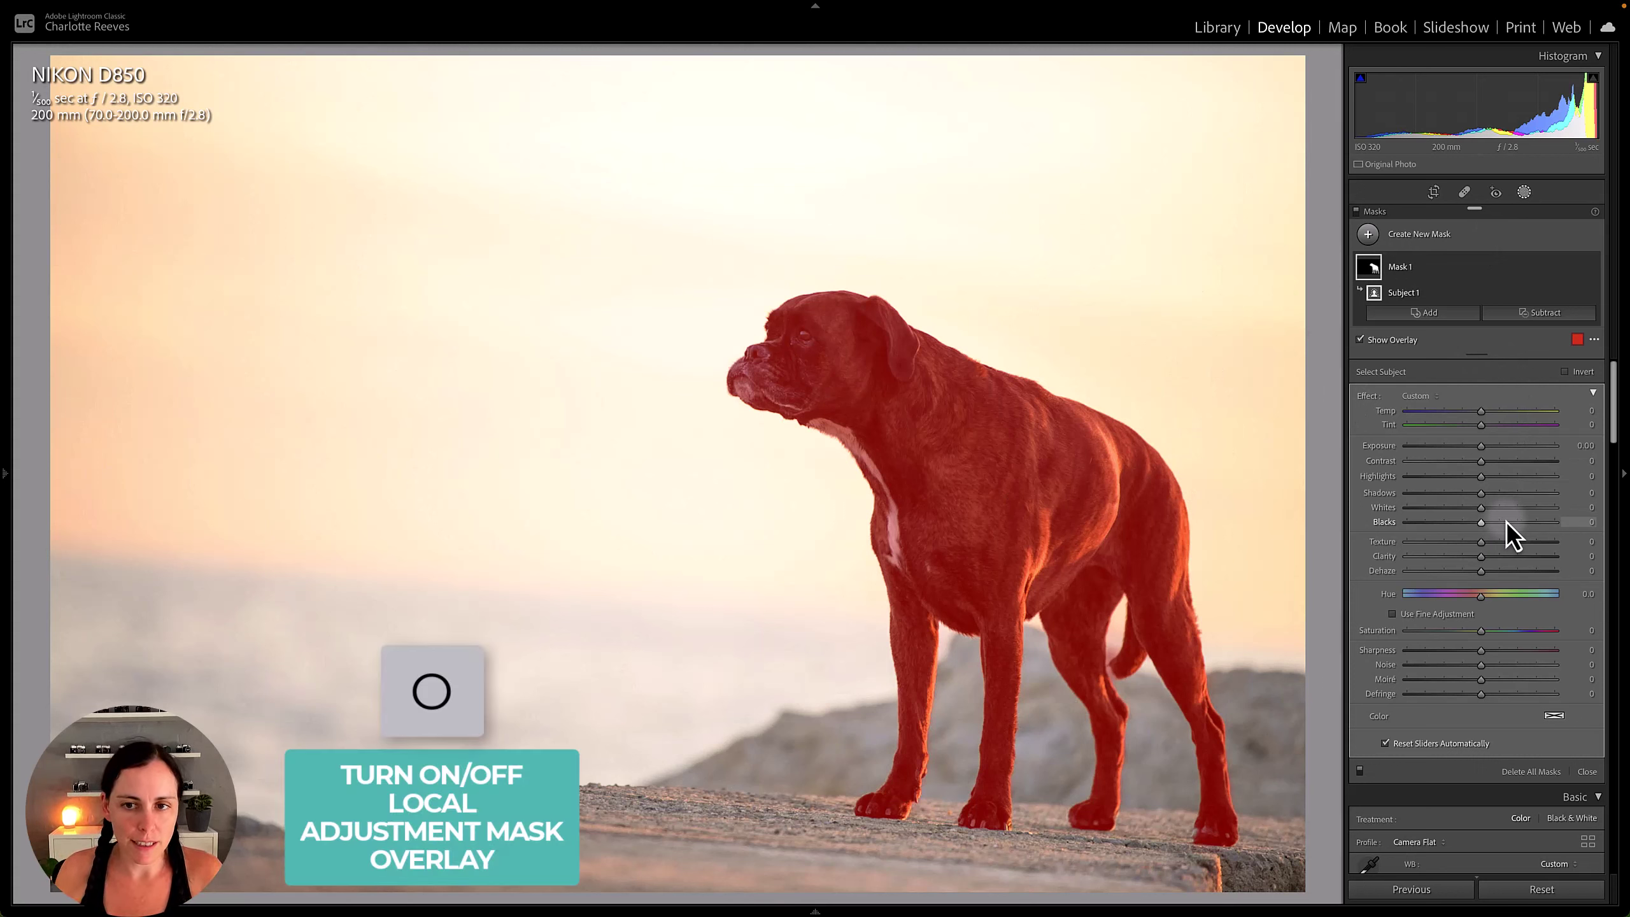
key("o")
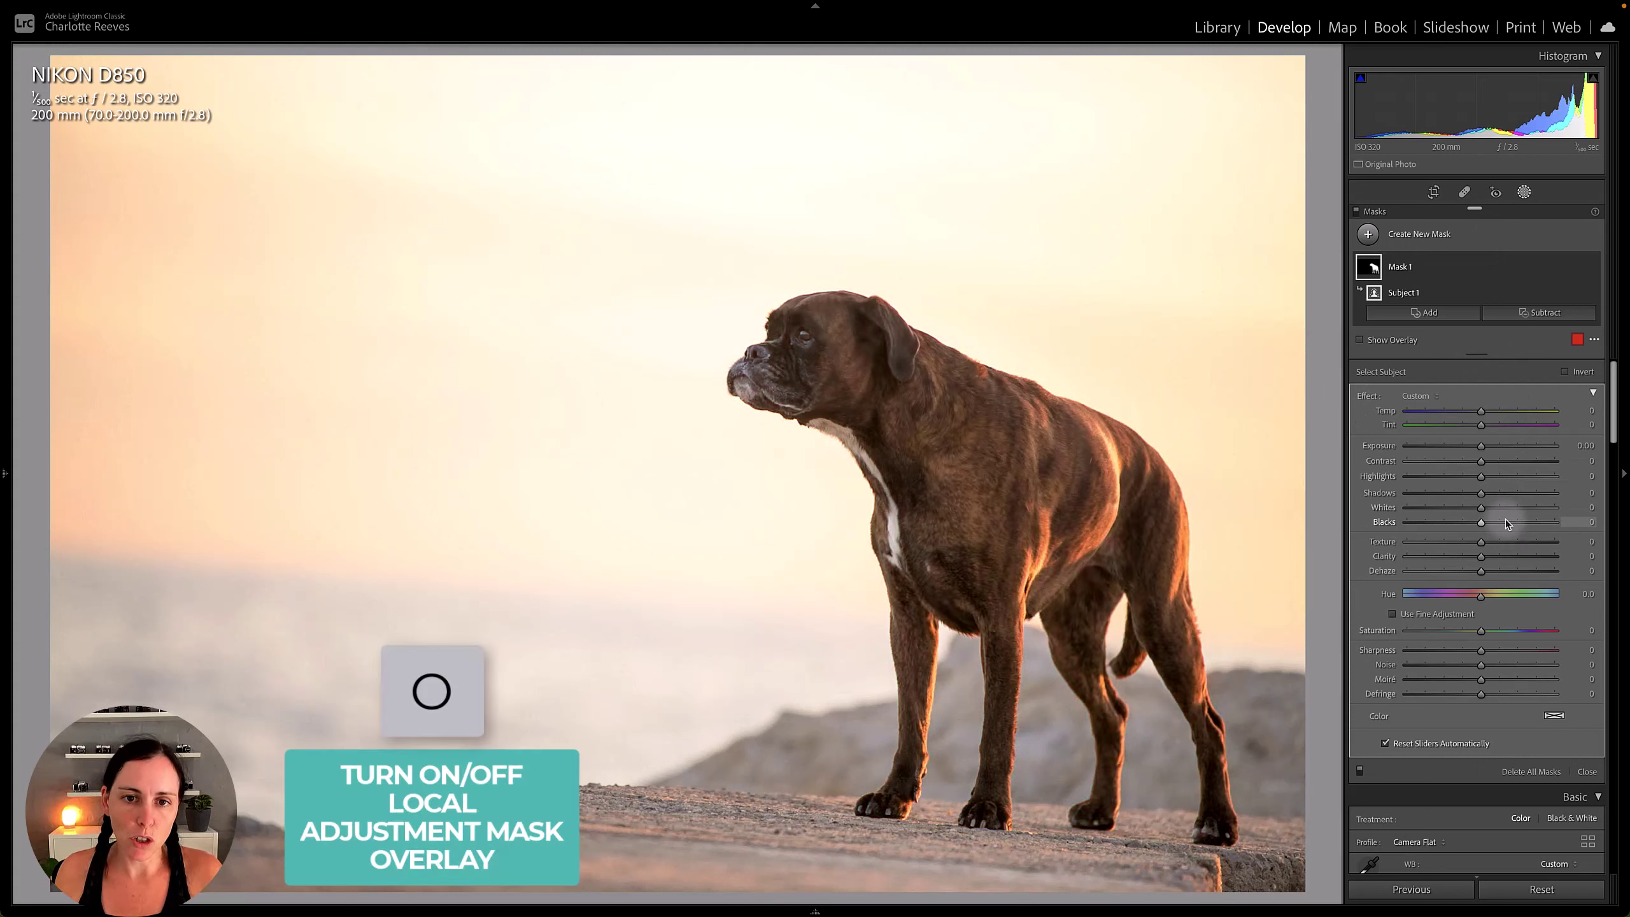
key("o")
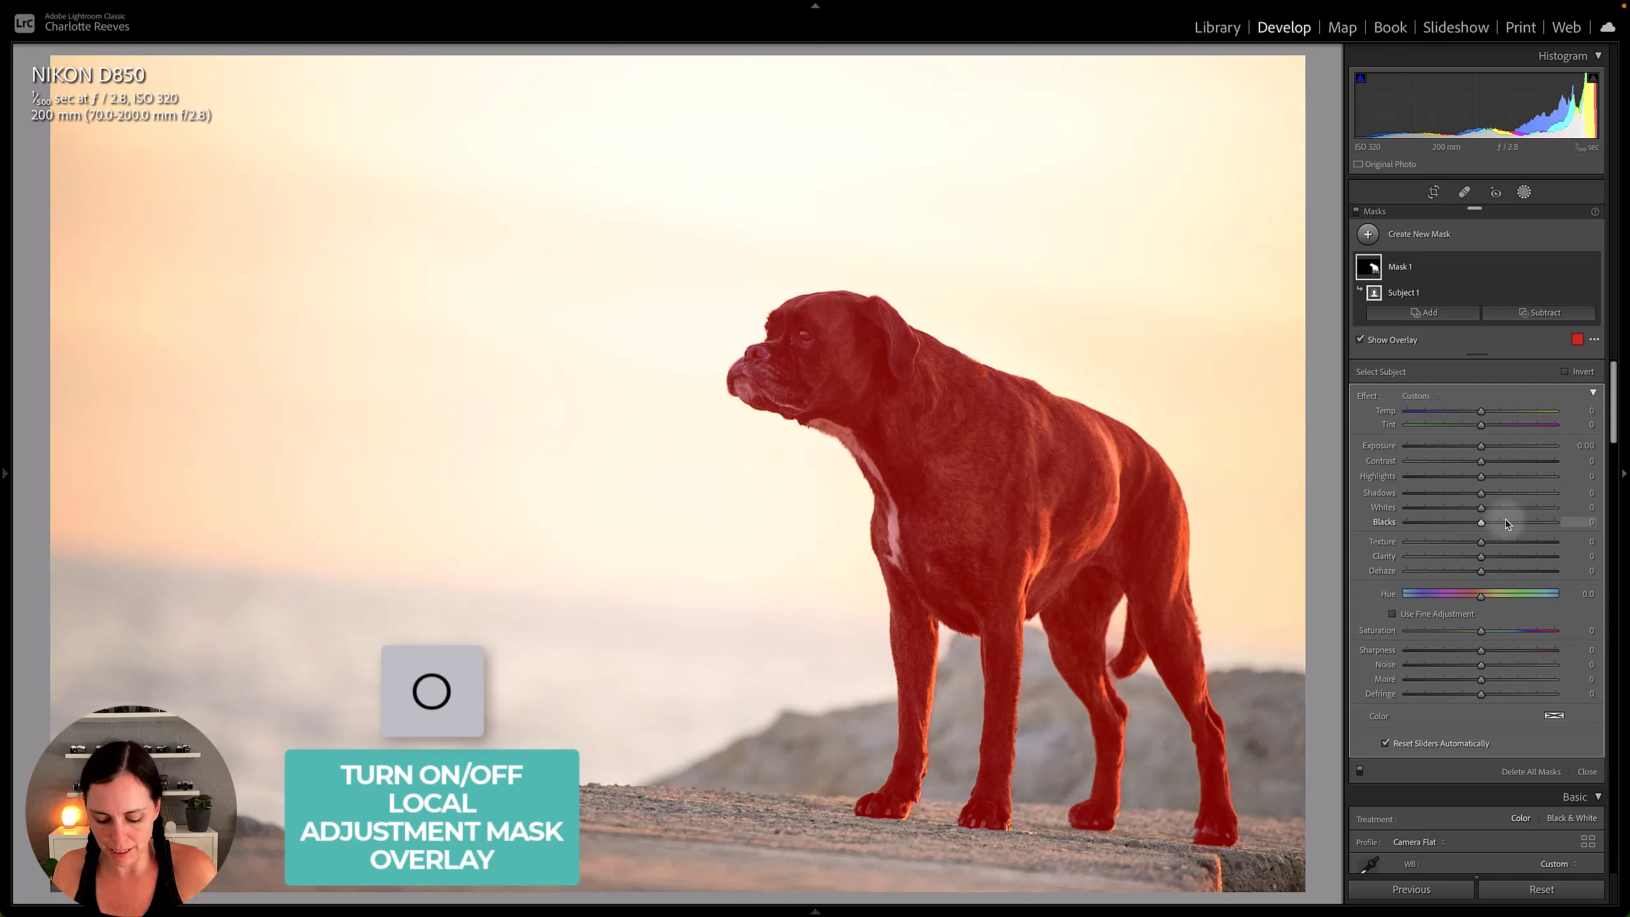
key("o")
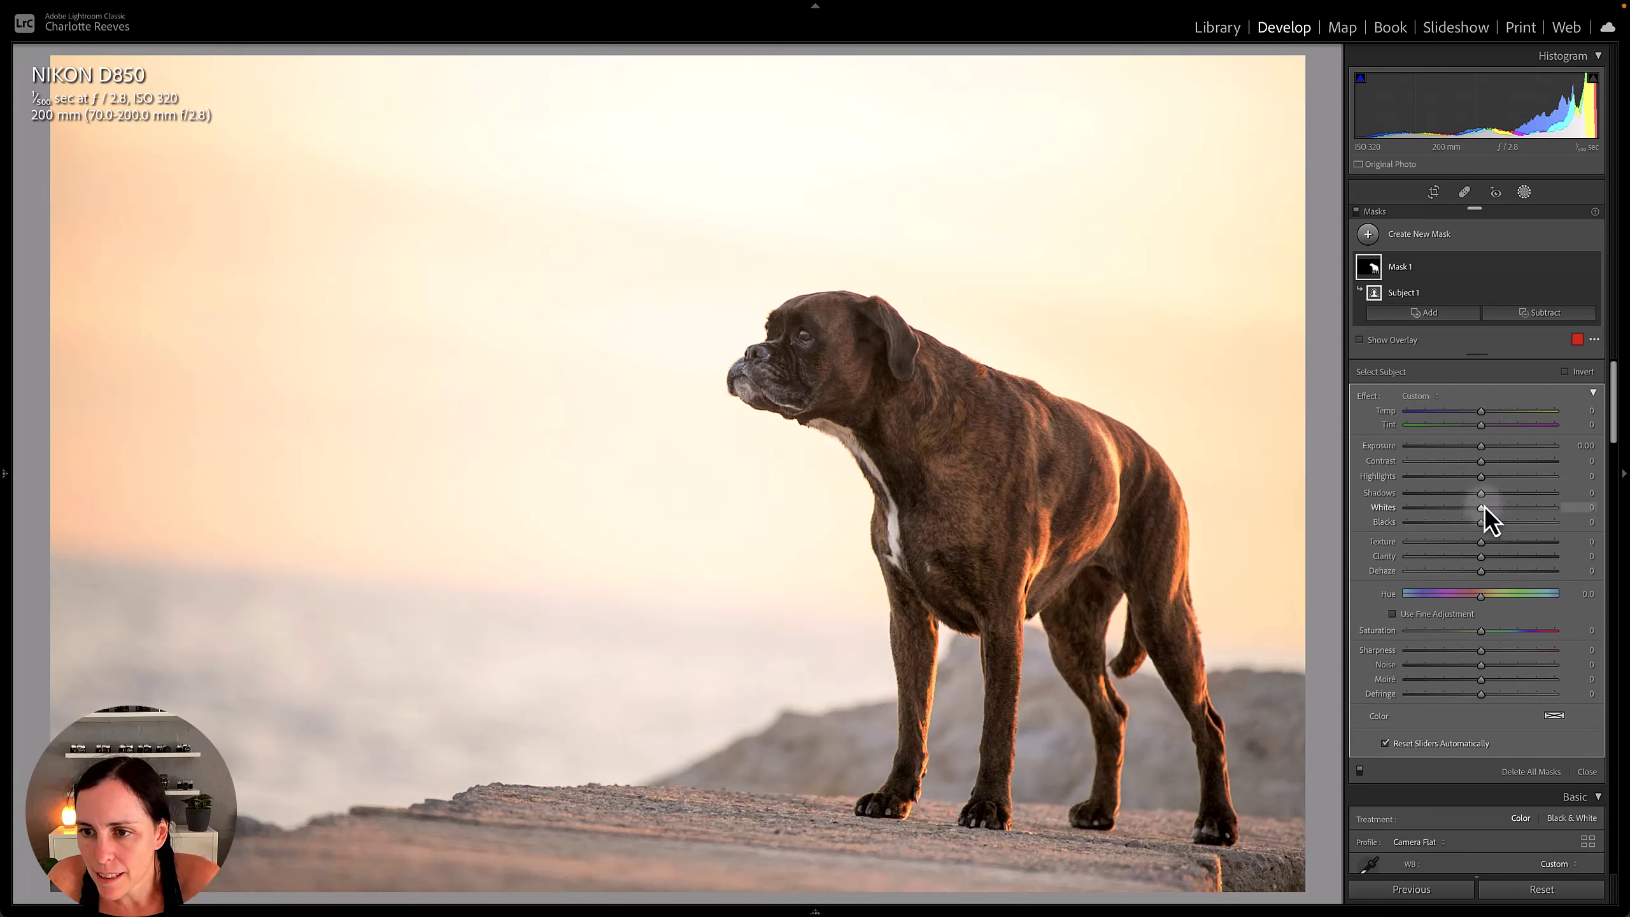
- Set the dog mask's Highlights to -15, Shadows to 14, Whites to 13 and Blacks to -16
left_click_drag(1482, 493, 1490, 494)
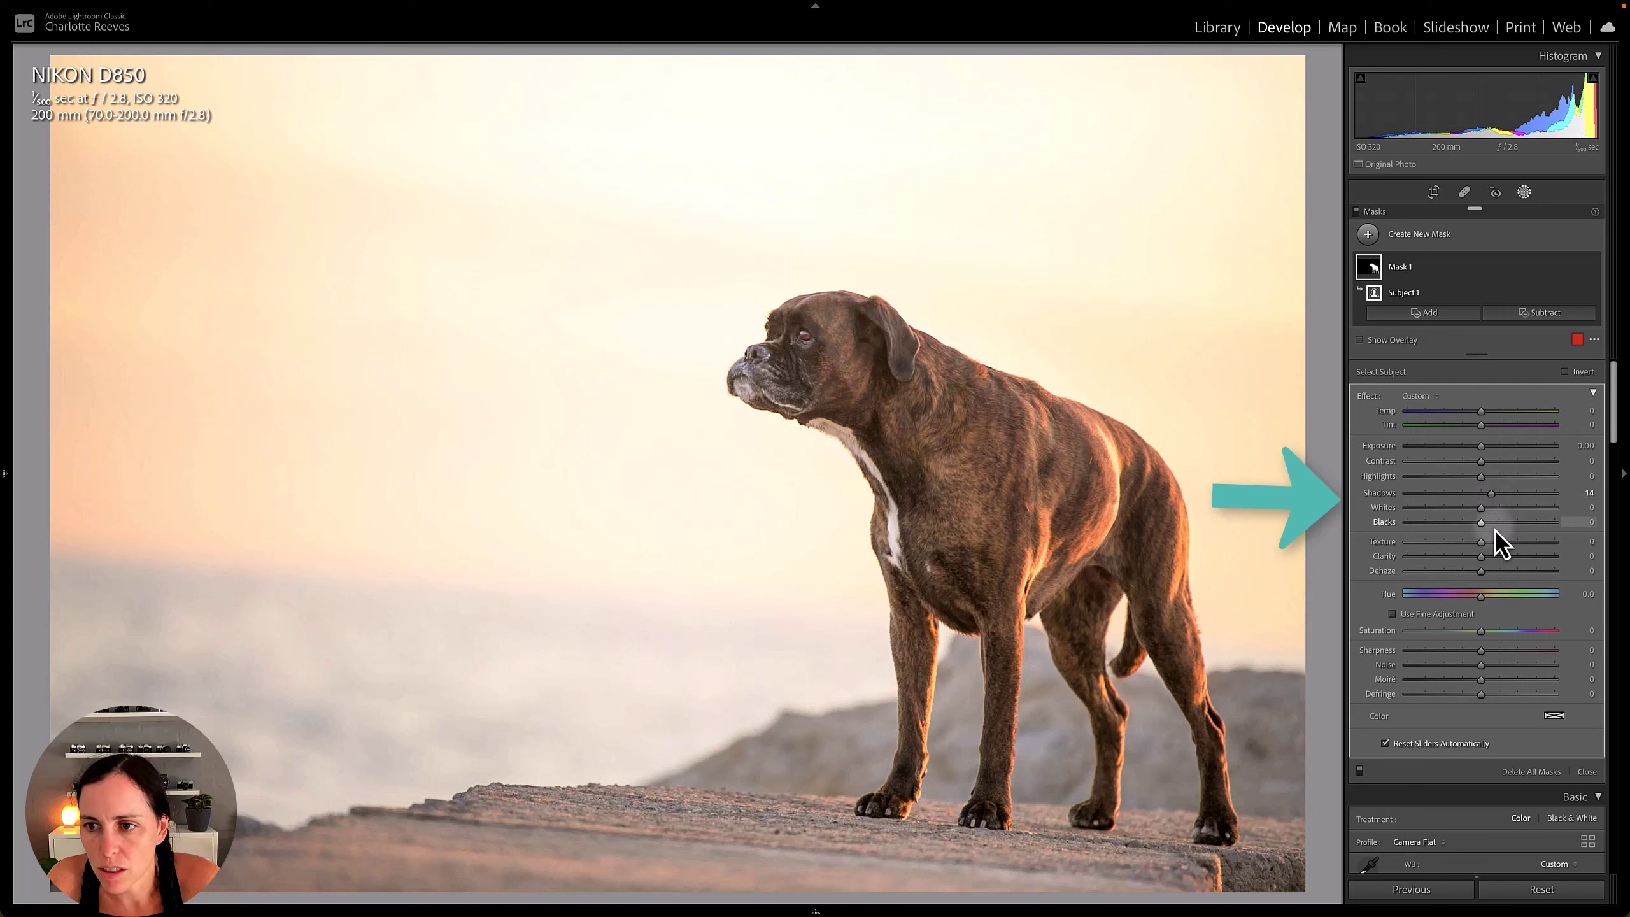
left_click_drag(1483, 526, 1474, 525)
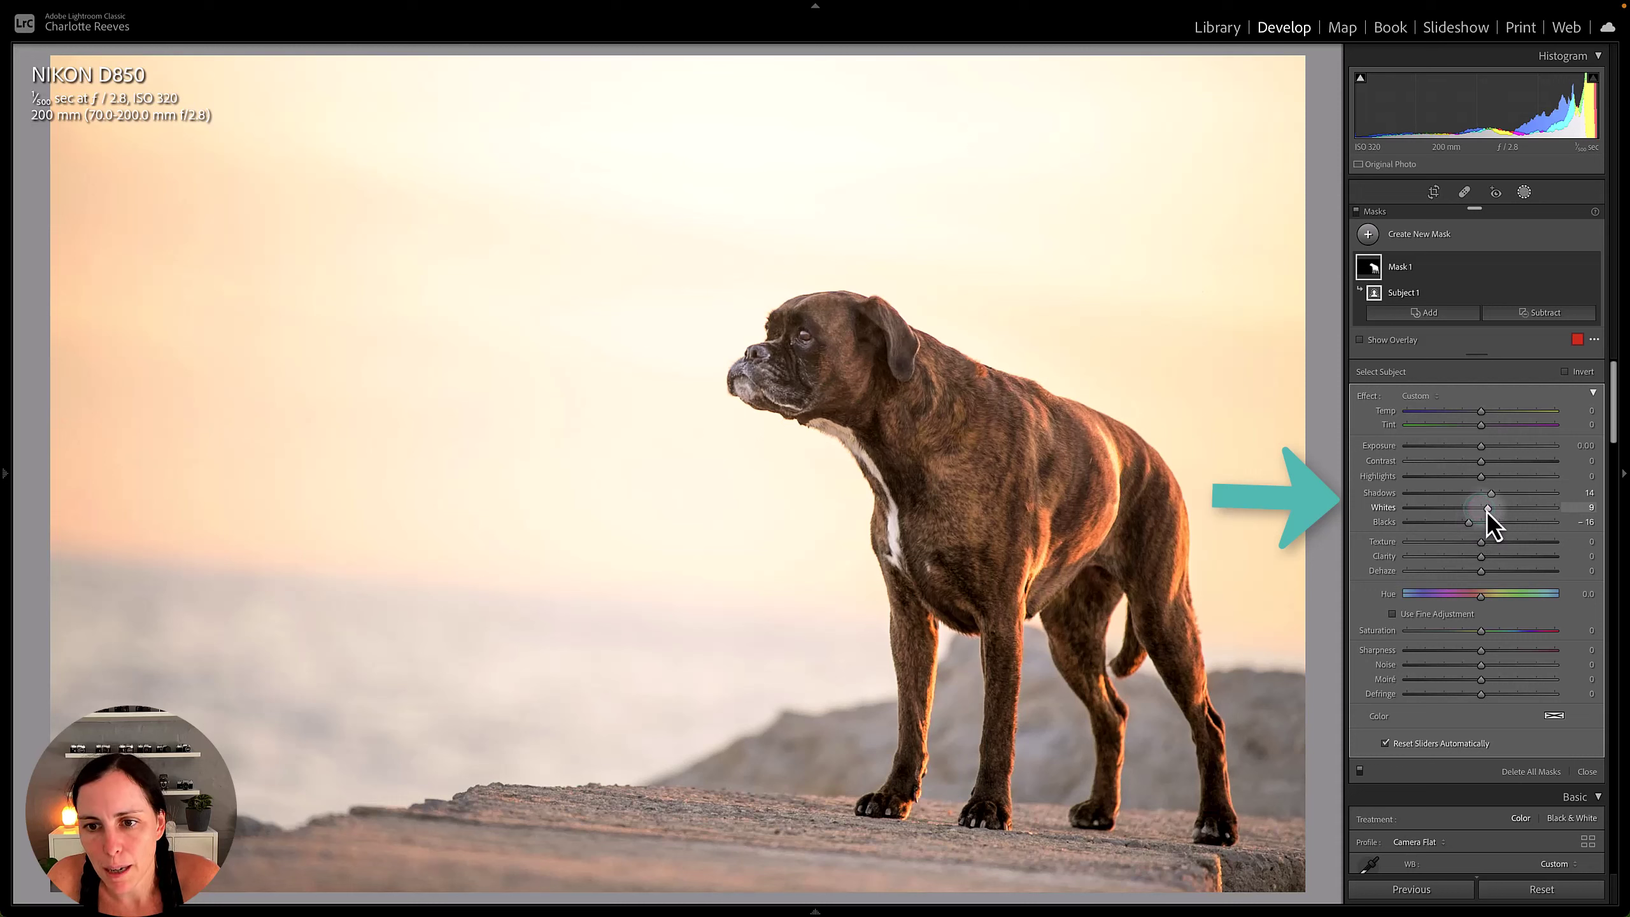
left_click_drag(1486, 510, 1471, 476)
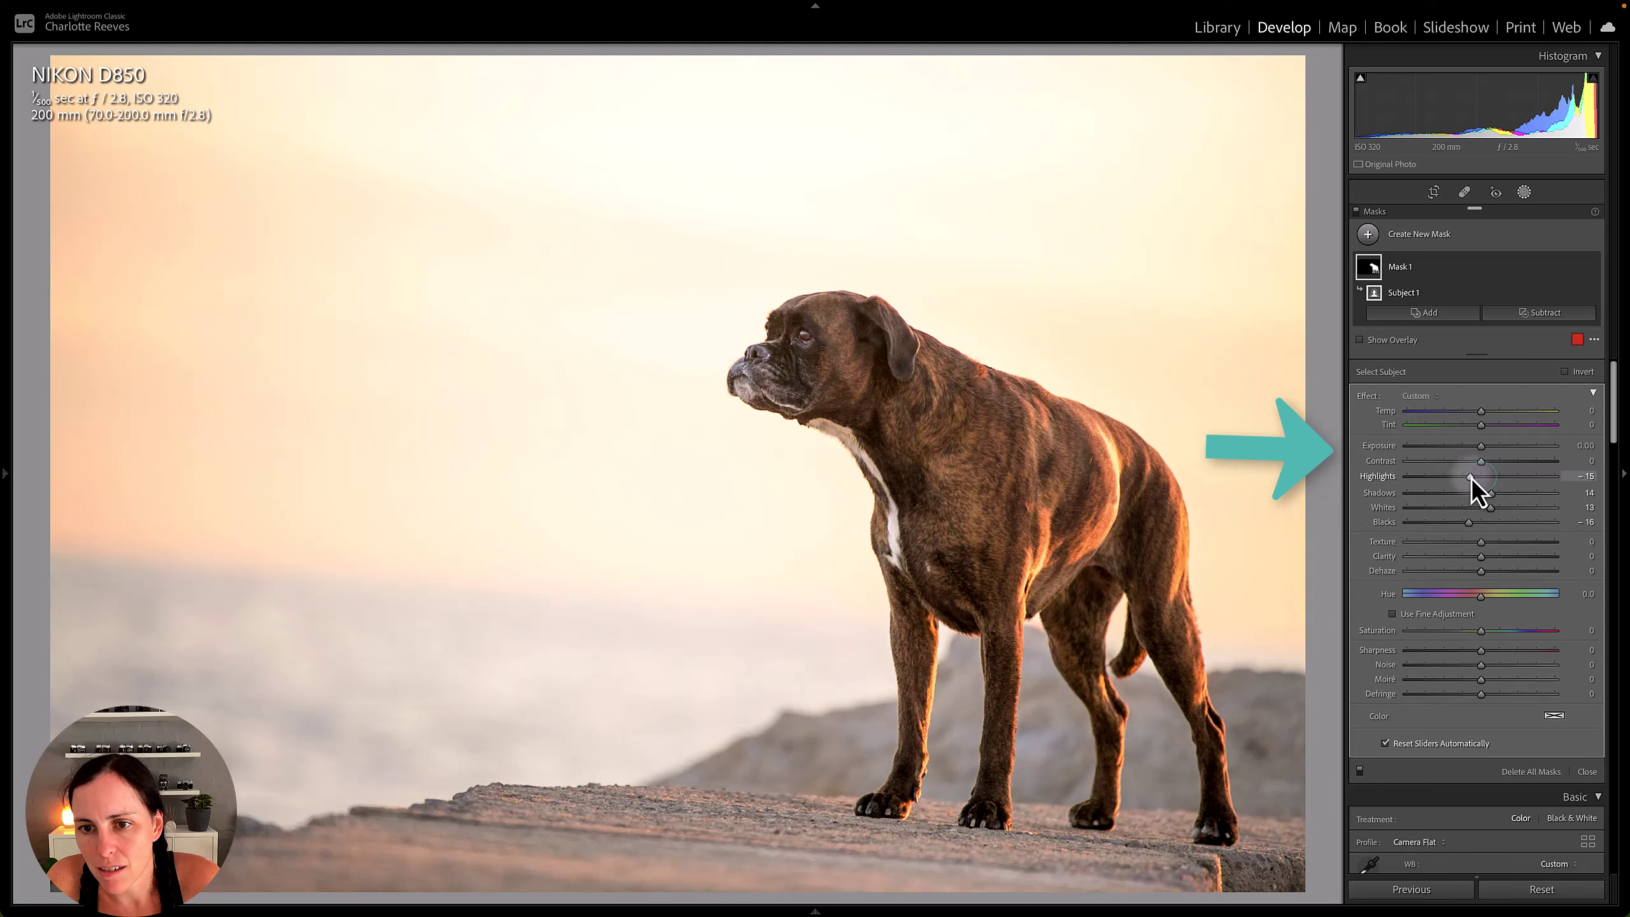
- Inspect the dog's fur up close and compare the photo with the subject mask hidden and shown
left_click(1108, 479)
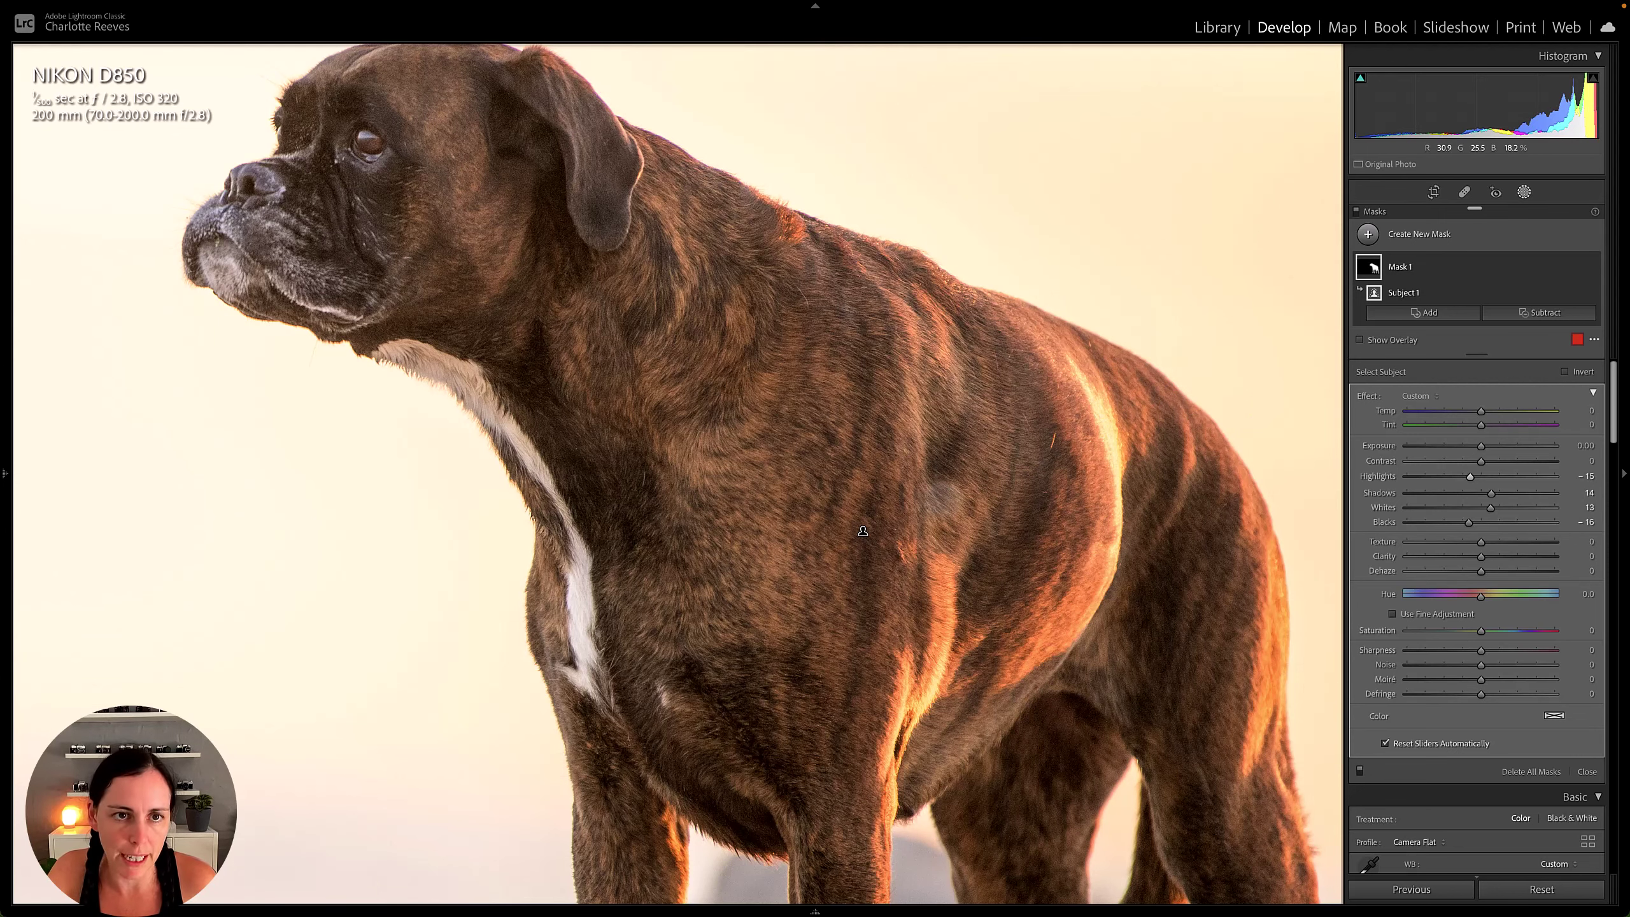
left_click(943, 504)
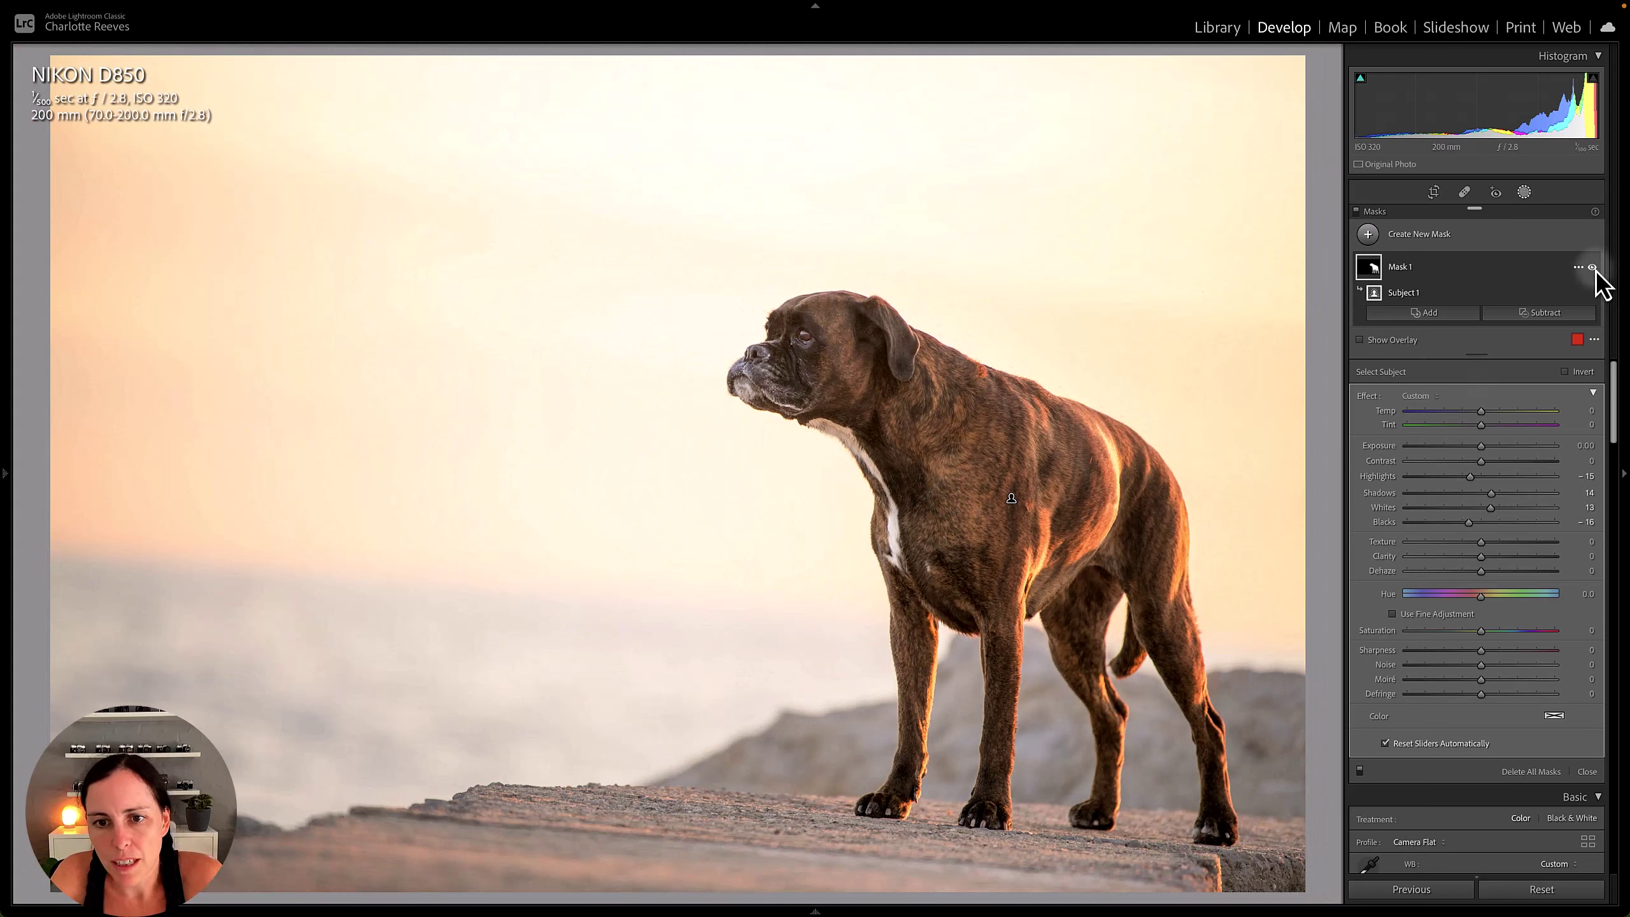
left_click(1595, 269)
left_click(1594, 269)
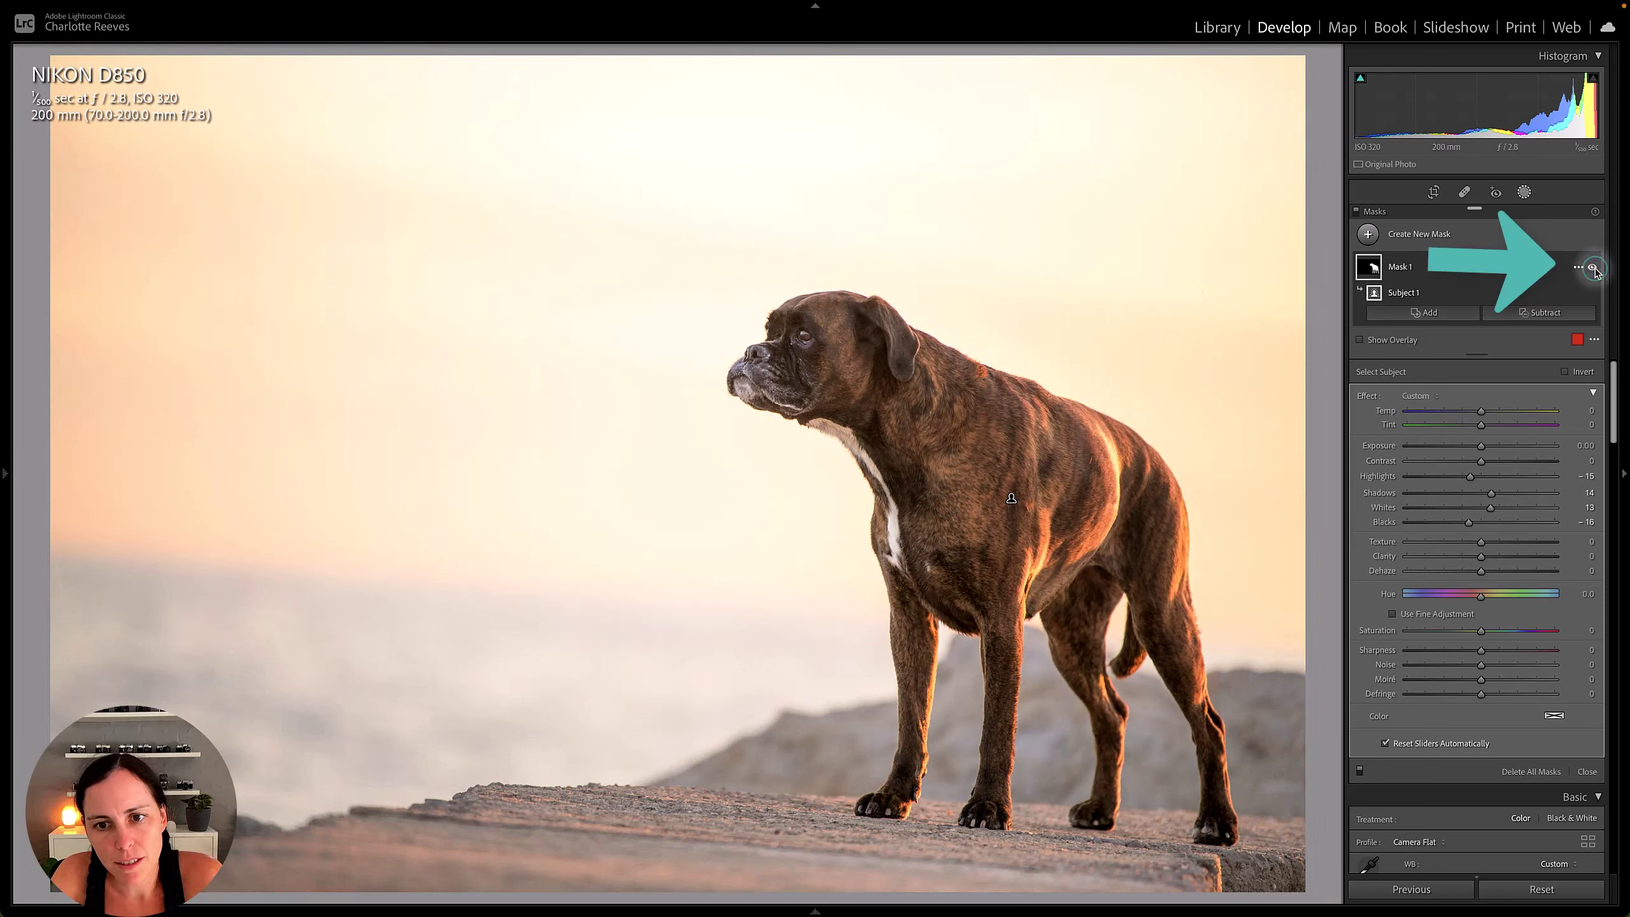
left_click(1594, 268)
left_click(1594, 269)
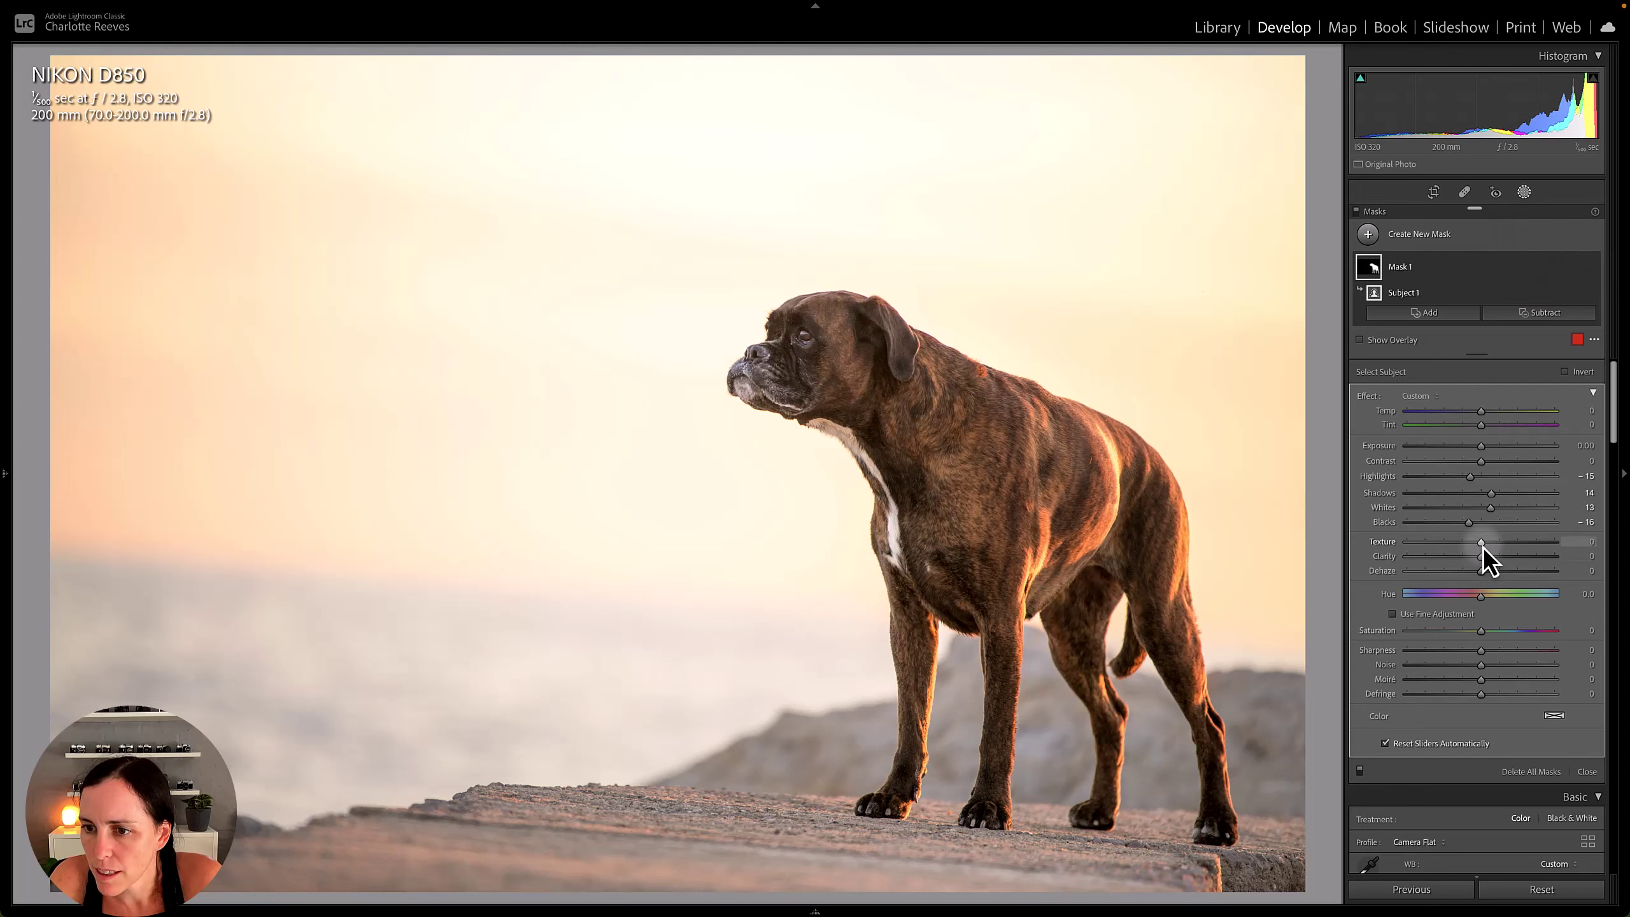
- Set the dog mask's Texture to 17 and Clarity to 12 while viewing the fur up close
left_click(844, 424)
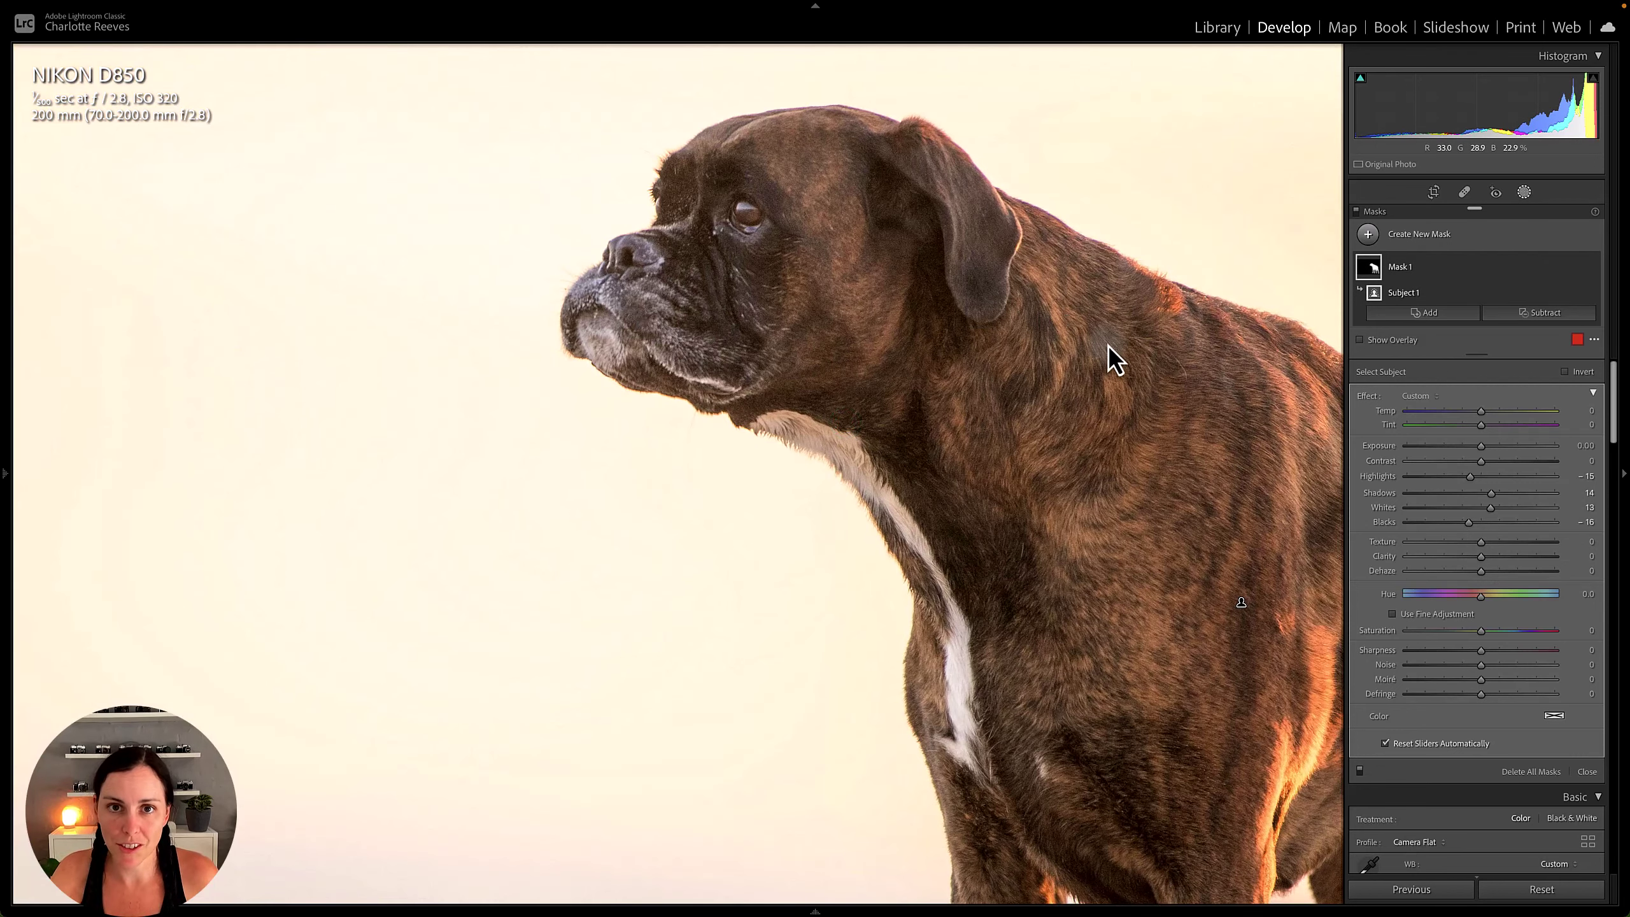
left_click_drag(1117, 306, 1091, 354)
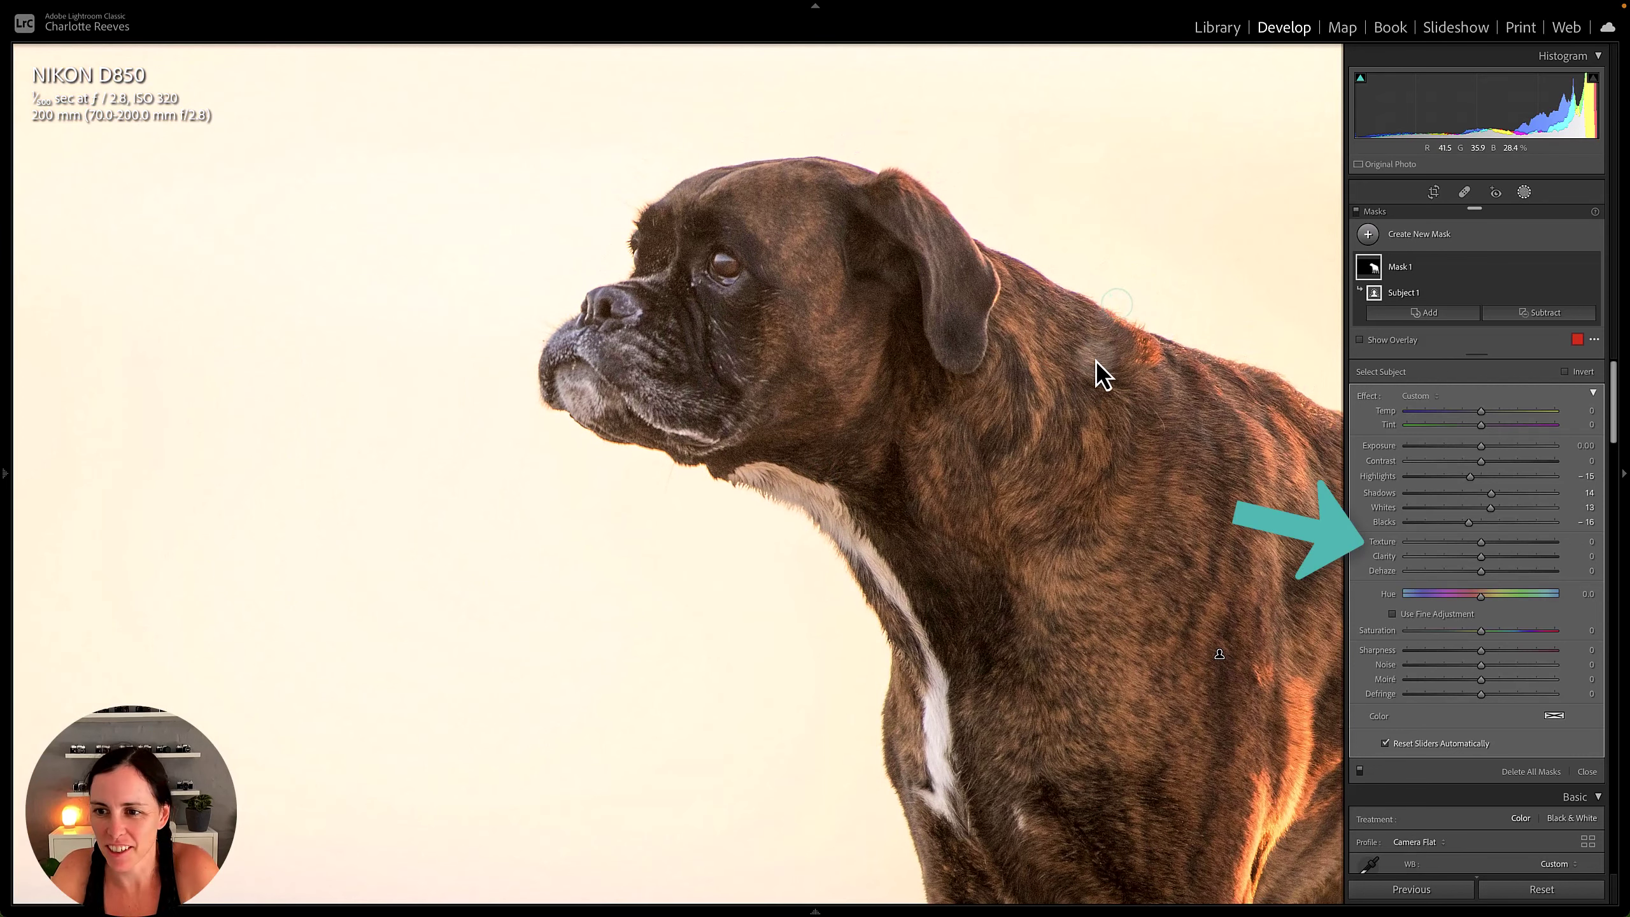
left_click_drag(1482, 543, 1491, 543)
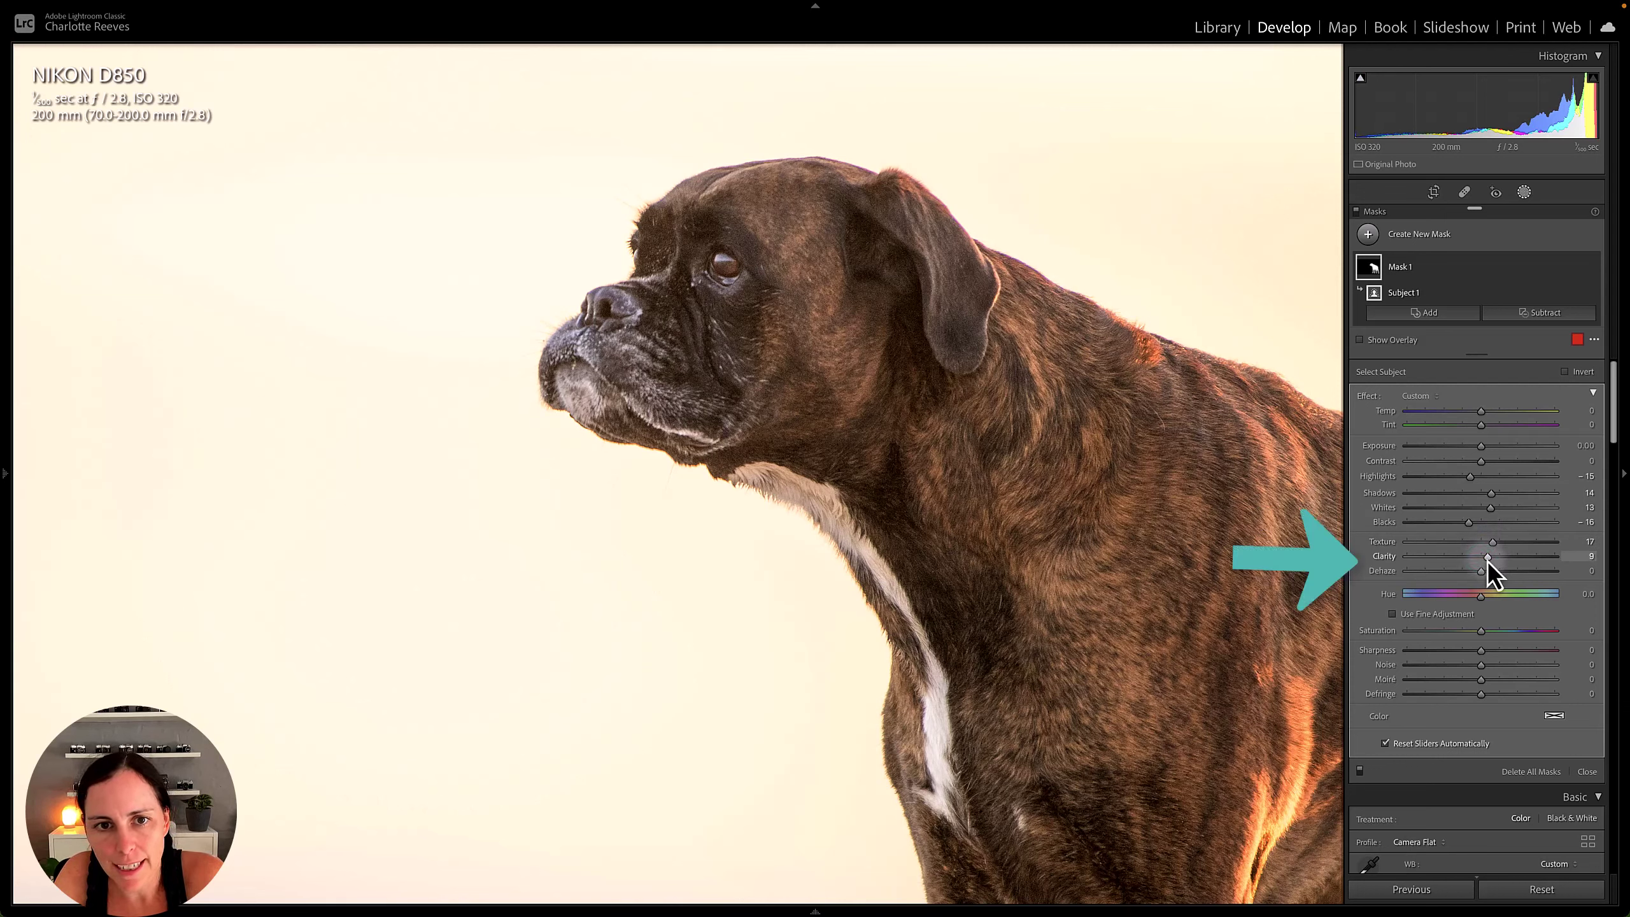
left_click_drag(1486, 560, 1489, 561)
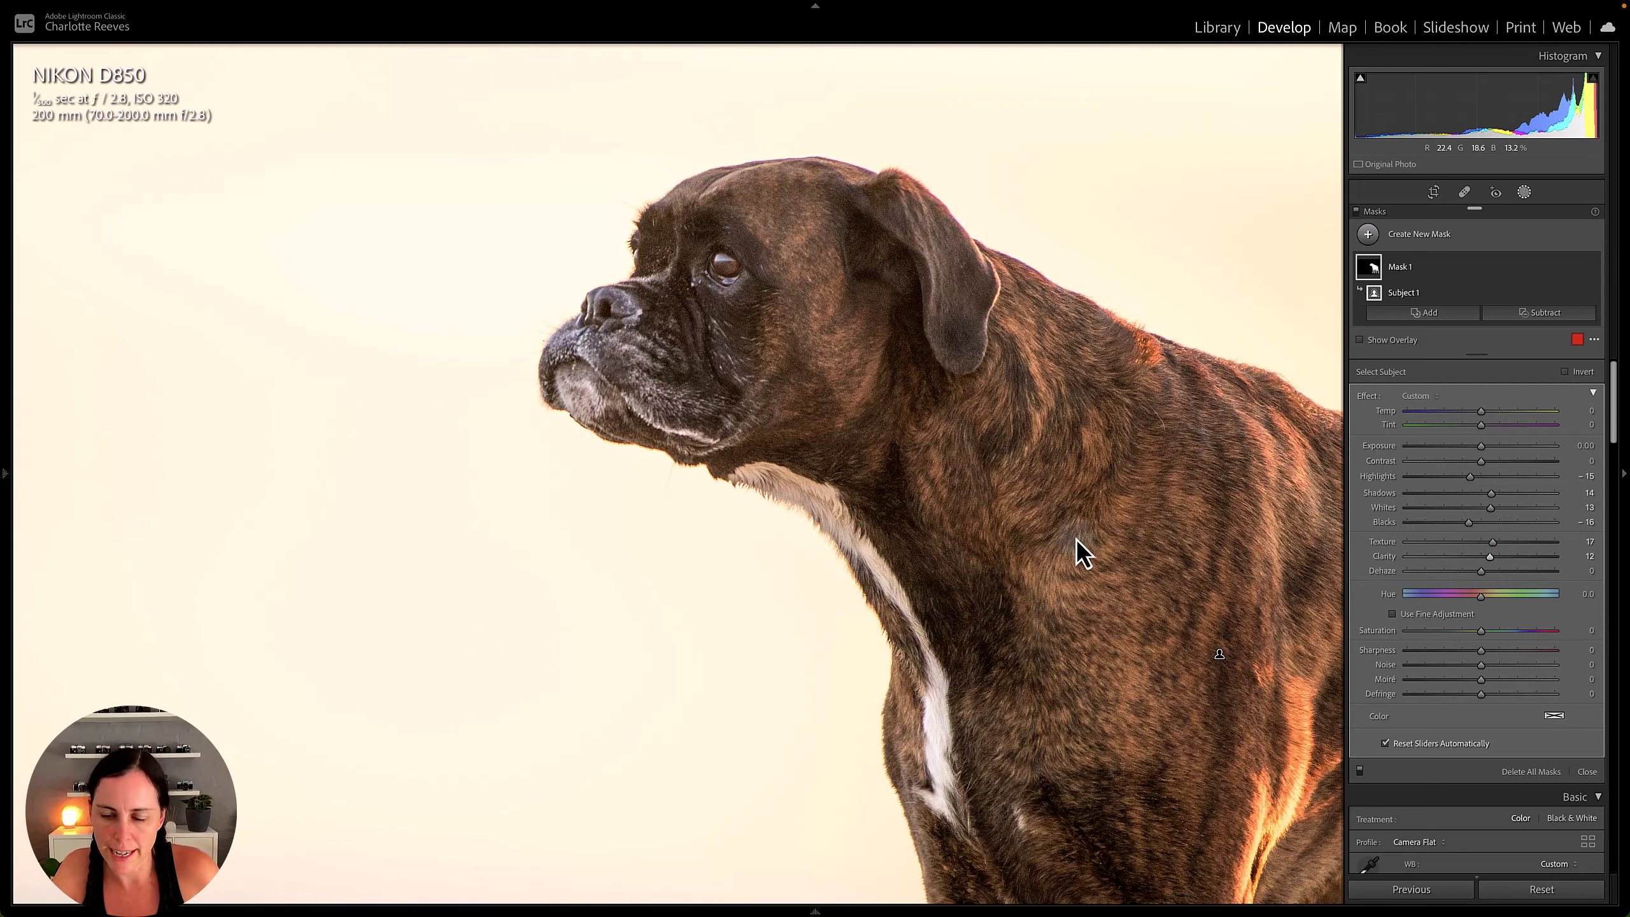
- Cool the dog mask's Temp to -8 and set its Blacks to -12
left_click_drag(1149, 521, 939, 510)
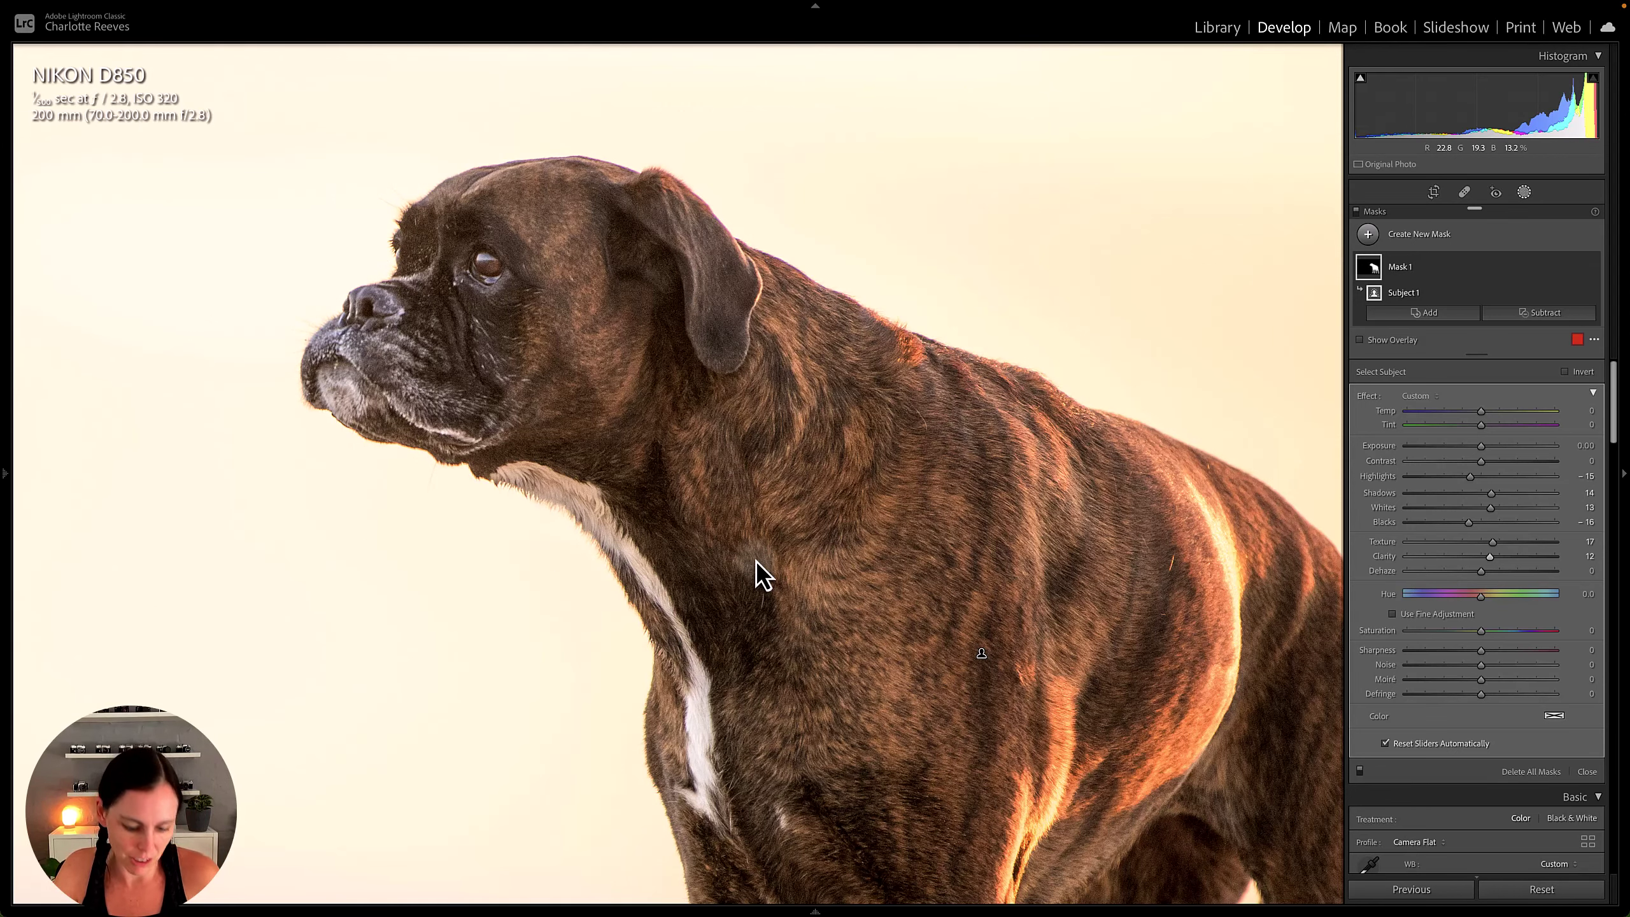
left_click(790, 528)
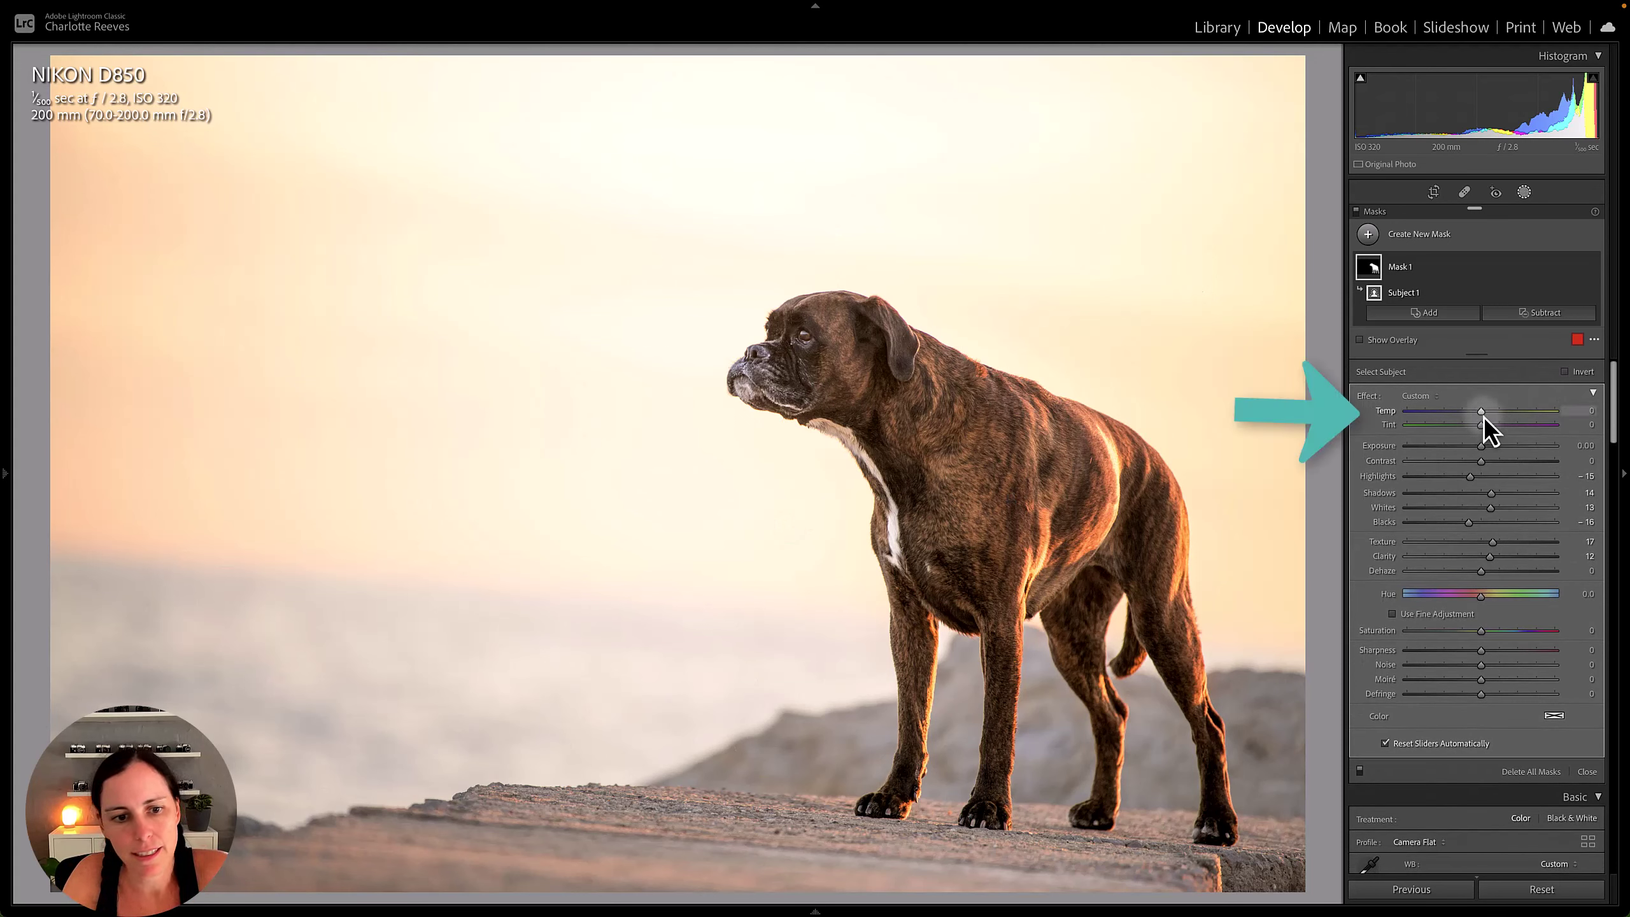
left_click_drag(1484, 414, 1478, 414)
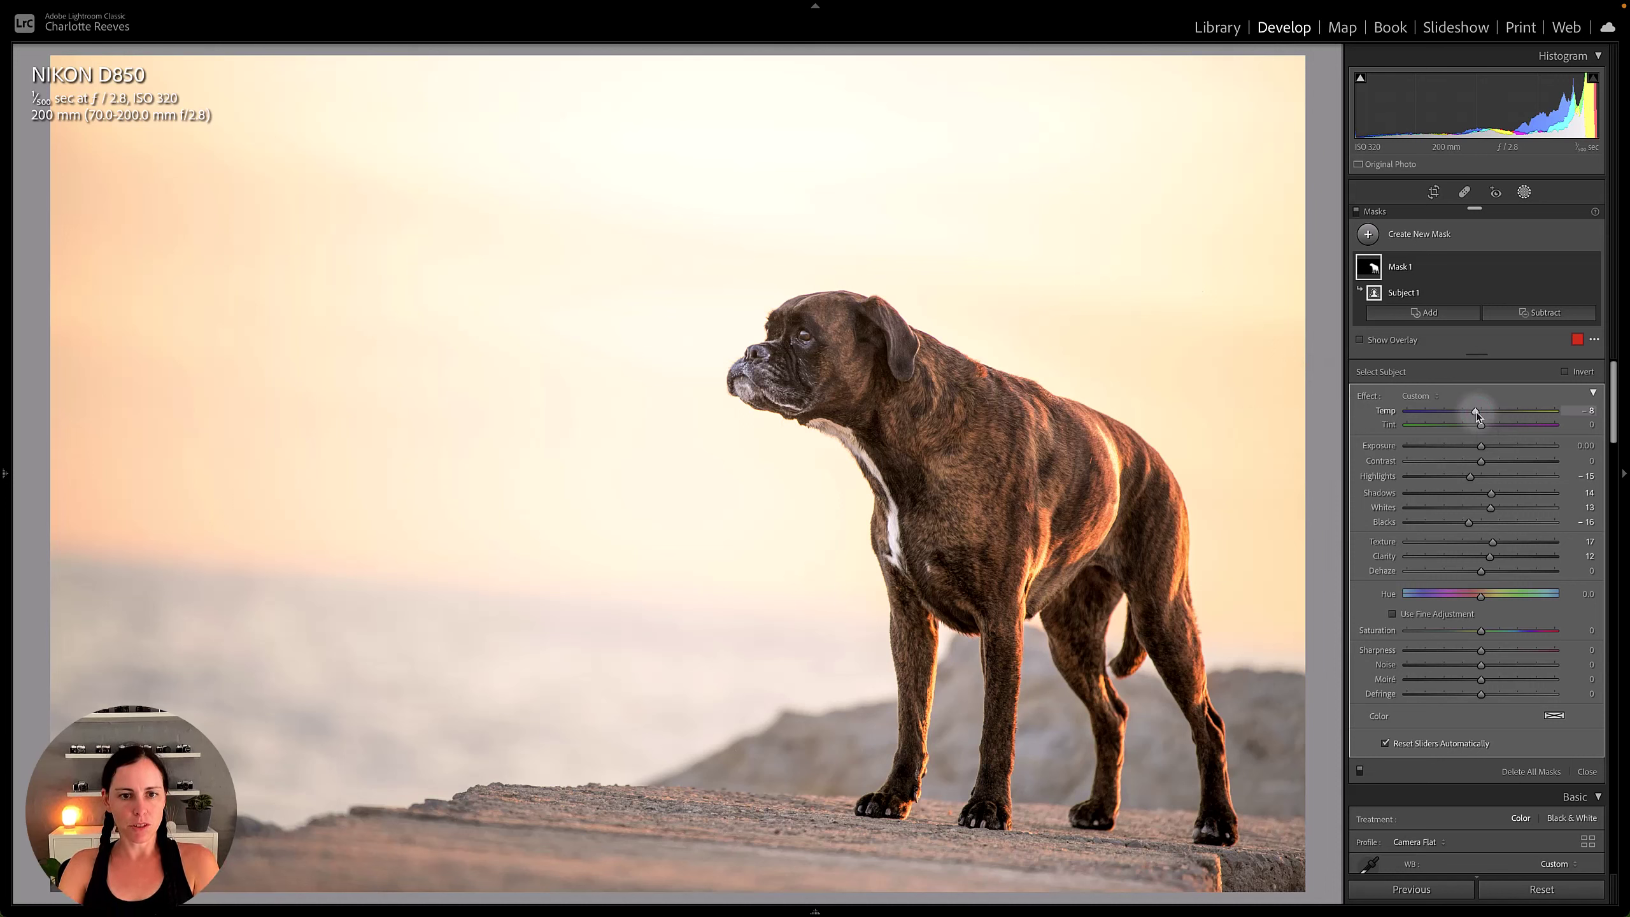
left_click_drag(1470, 526, 1472, 525)
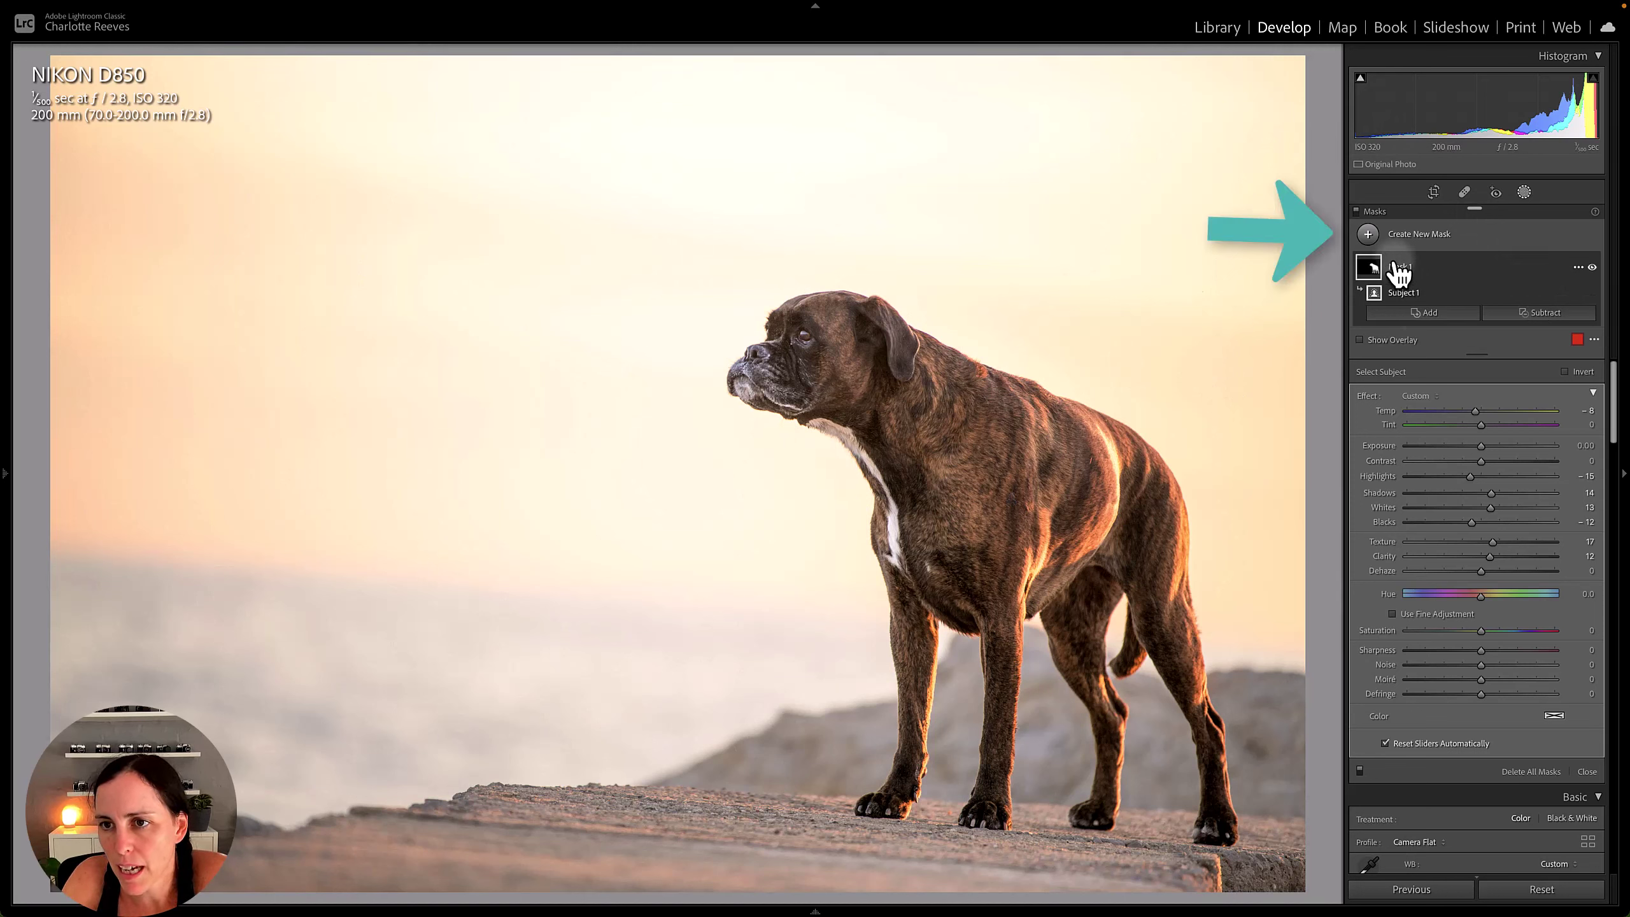
- Create a second Select Subject mask for the dog and intersect it with a Brush
left_click(1369, 234)
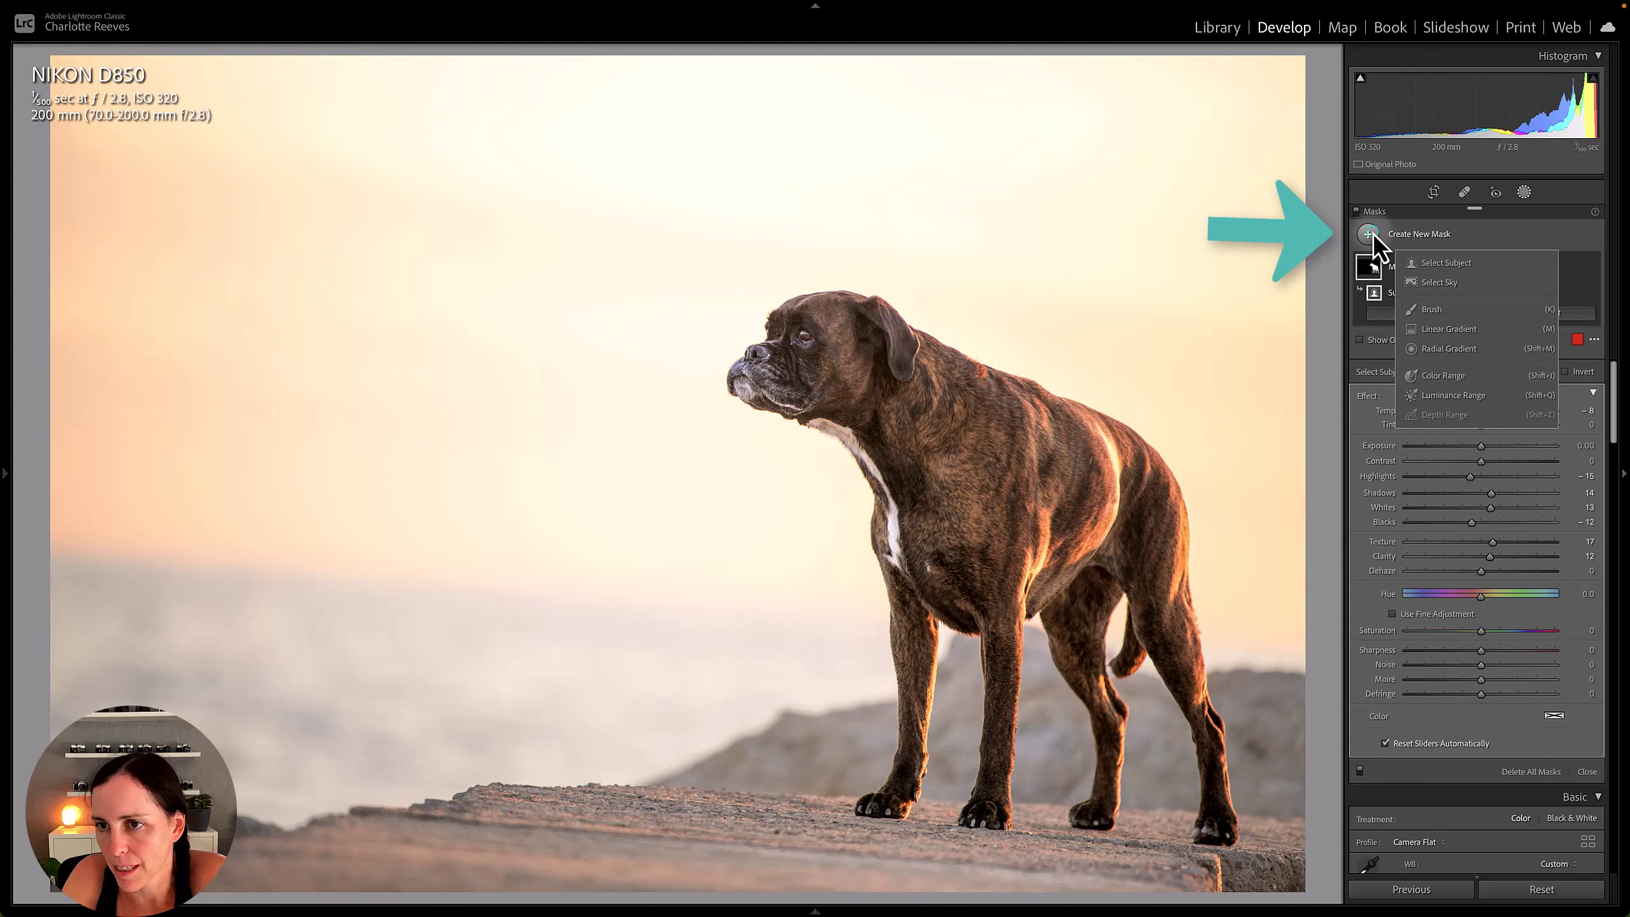
left_click(1447, 263)
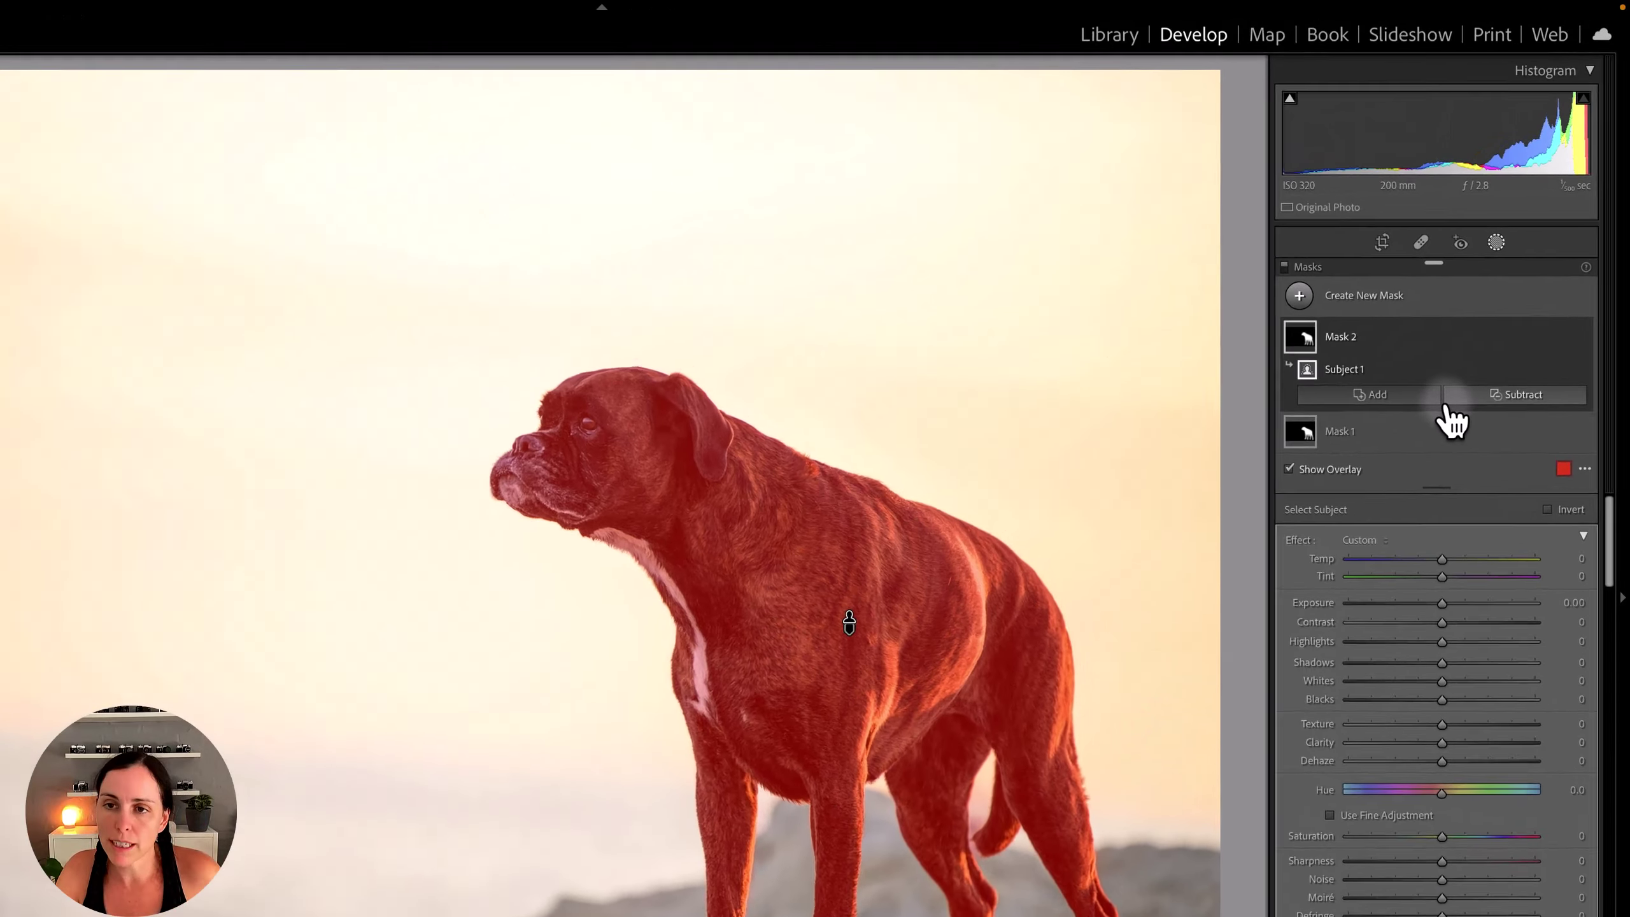
key("alt")
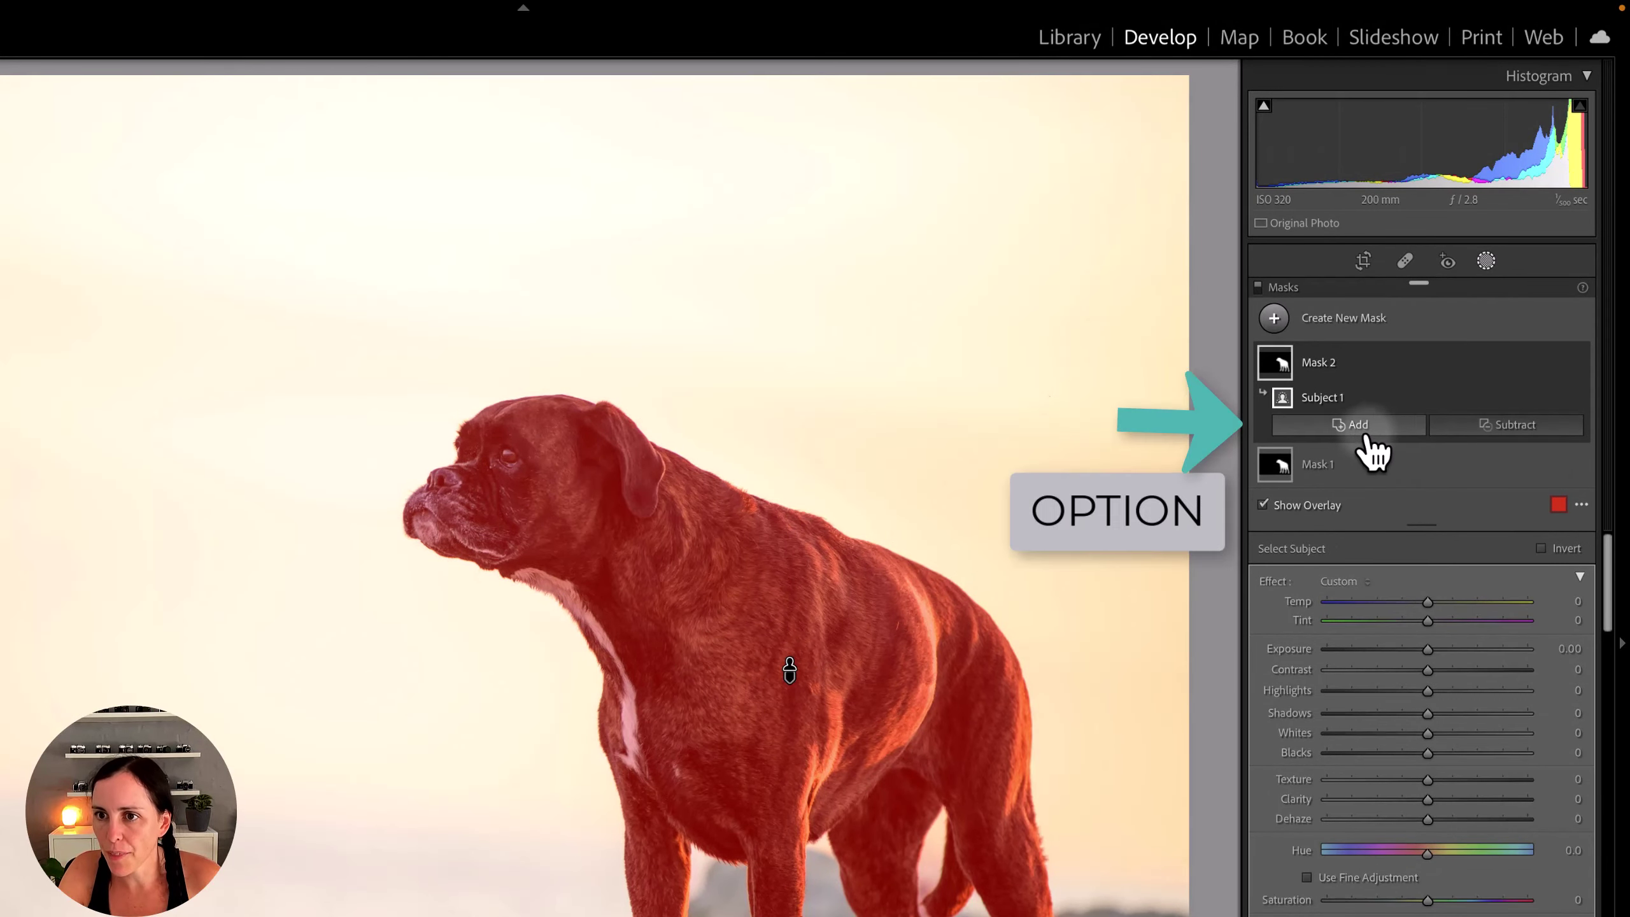
key("alt")
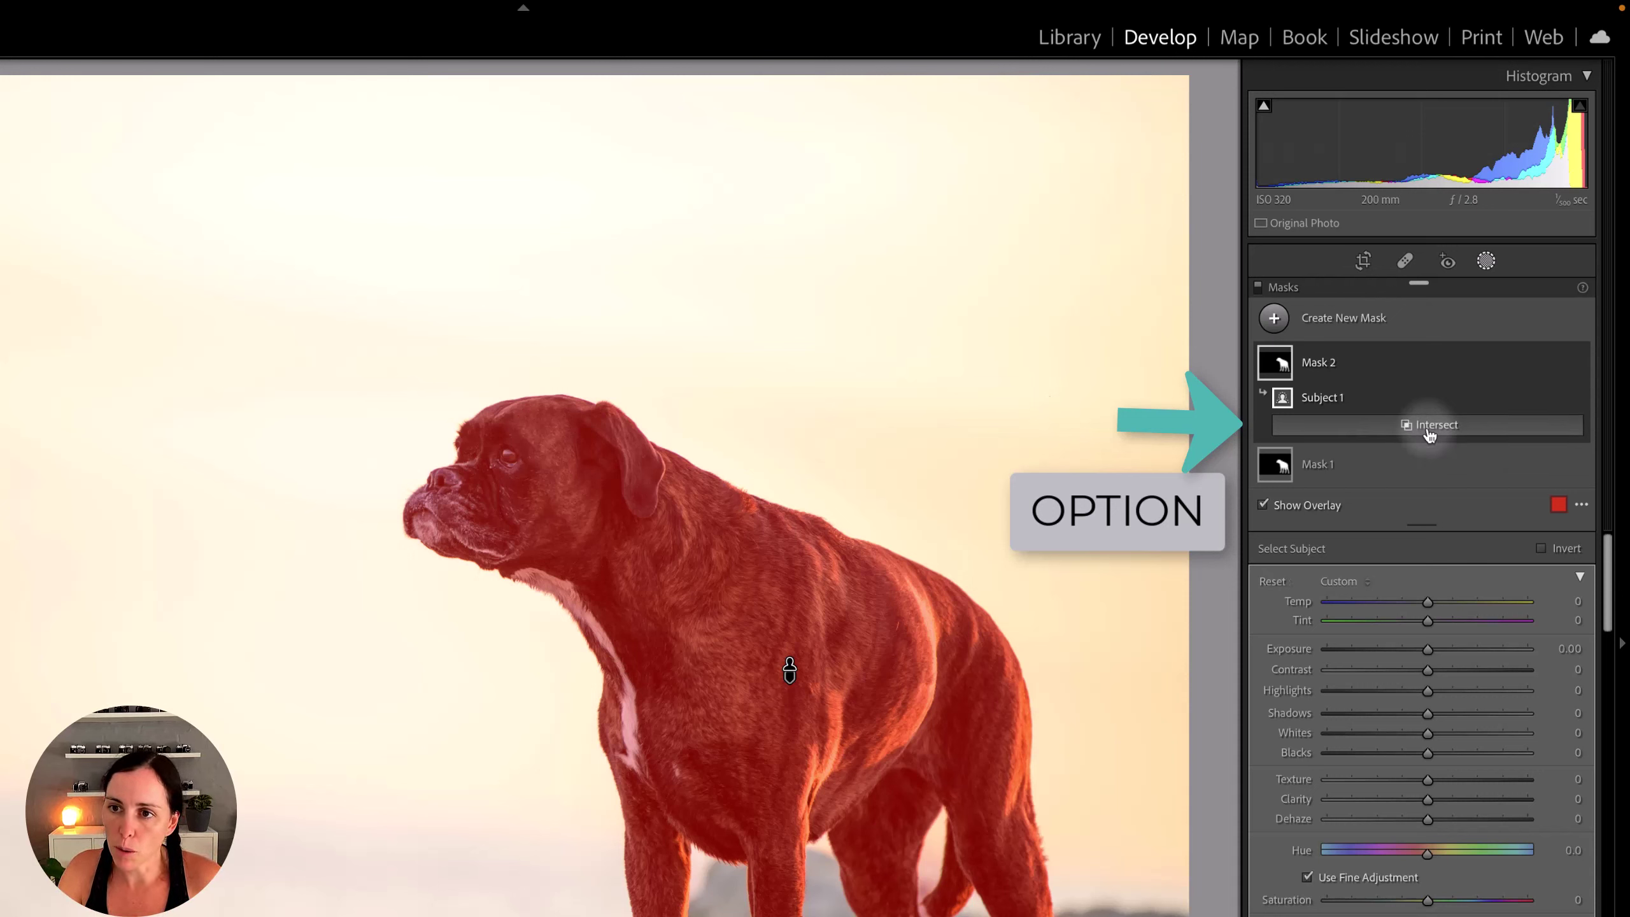
left_click(1393, 427, "alt")
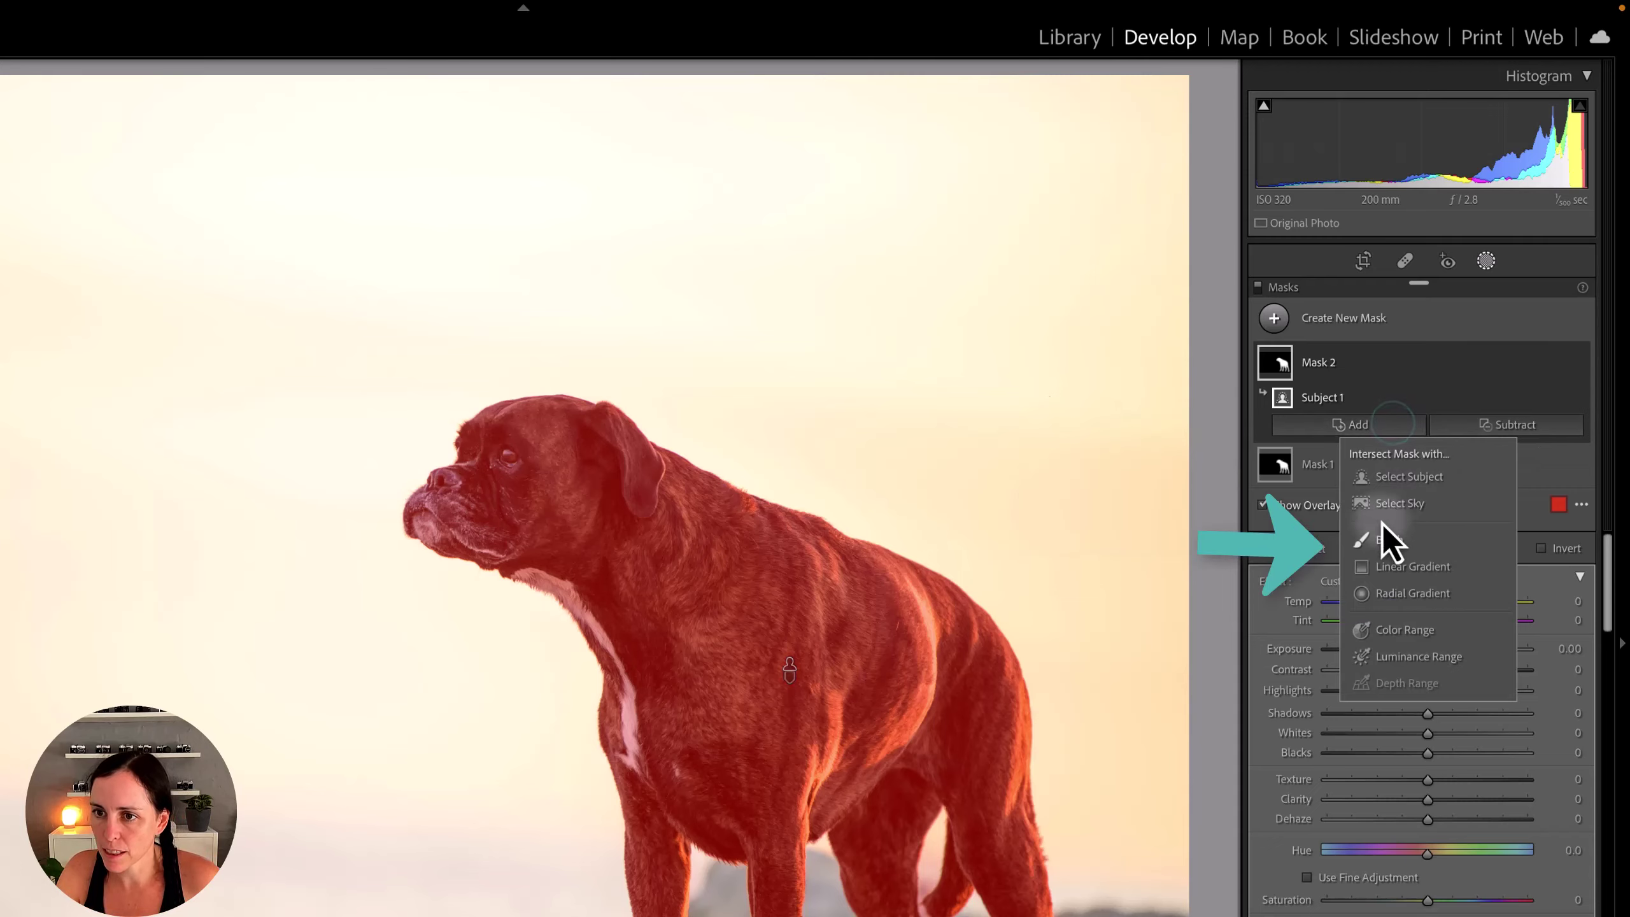
left_click(1383, 541)
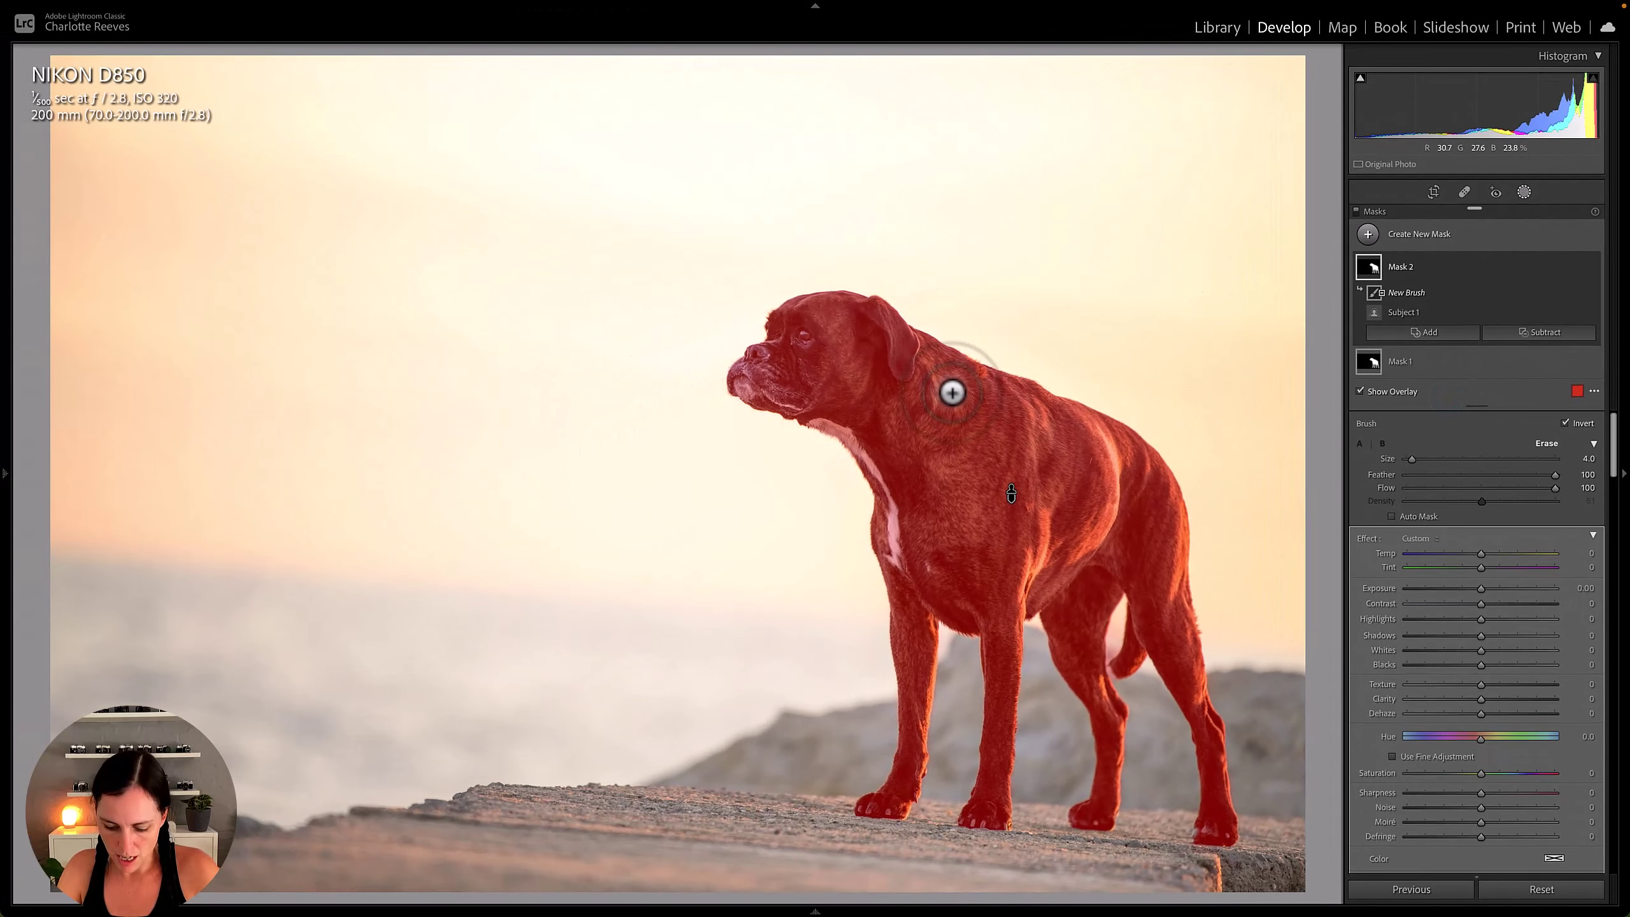
- Enlarge the brush, paint over the dog's head and neck to limit the second mask to them, and hide the overlay
scroll(887, 382, "up", 5)
scroll(838, 396, "up", 8)
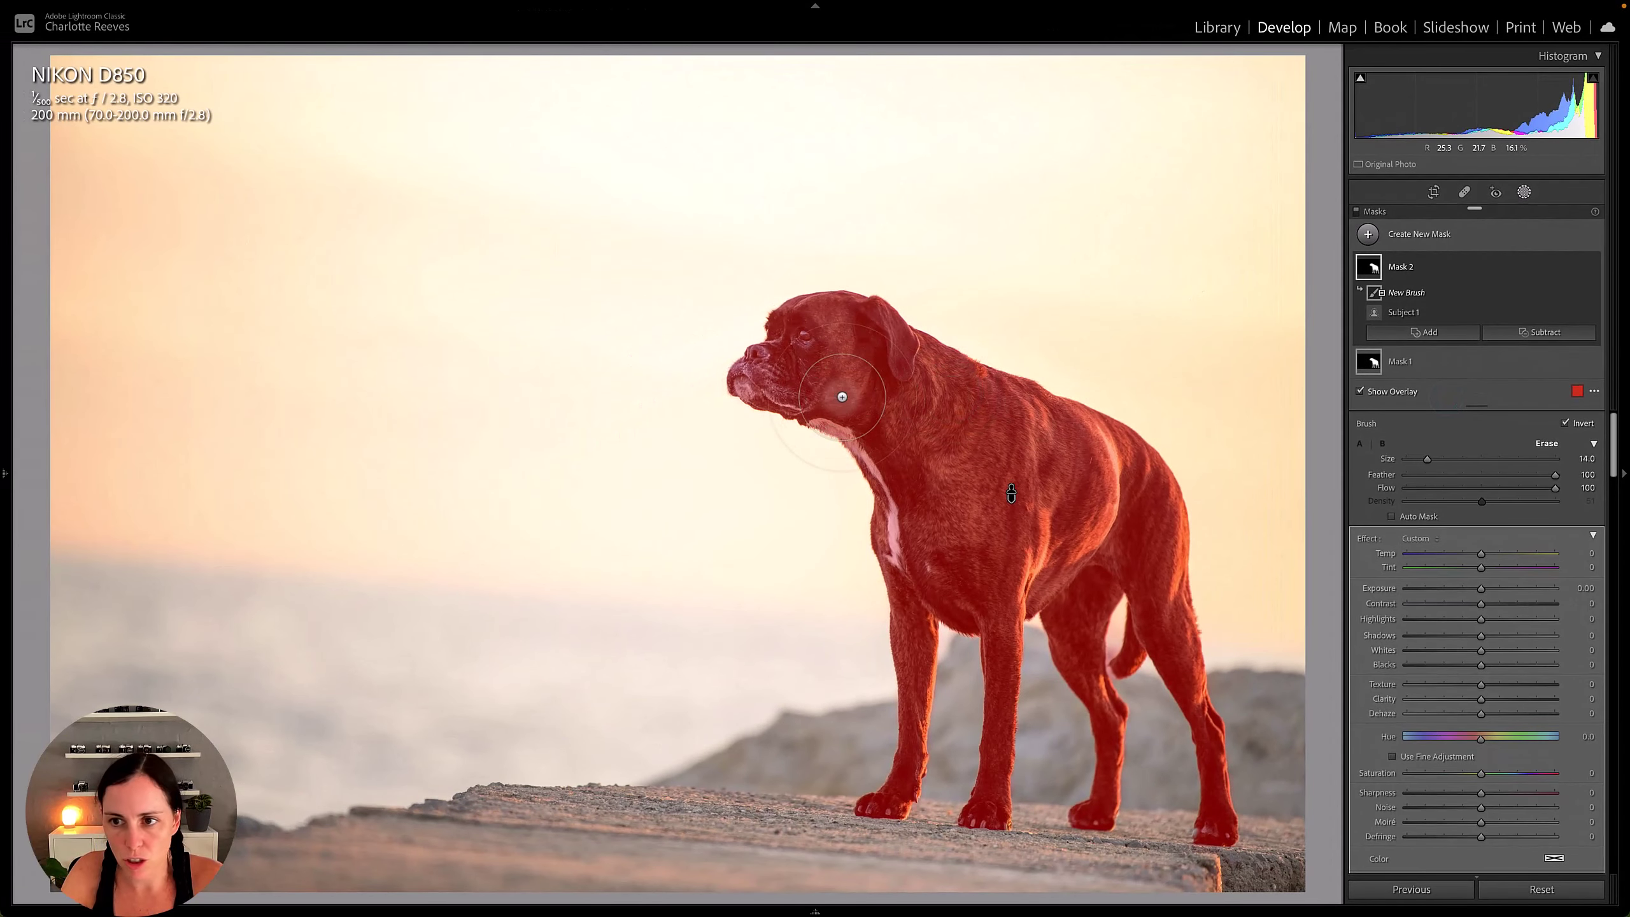
mouse_move(834, 369)
left_mouse_down()
mouse_move(757, 350)
mouse_move(855, 362)
mouse_move(782, 359)
mouse_move(862, 325)
mouse_move(847, 397)
mouse_move(879, 337)
left_mouse_up()
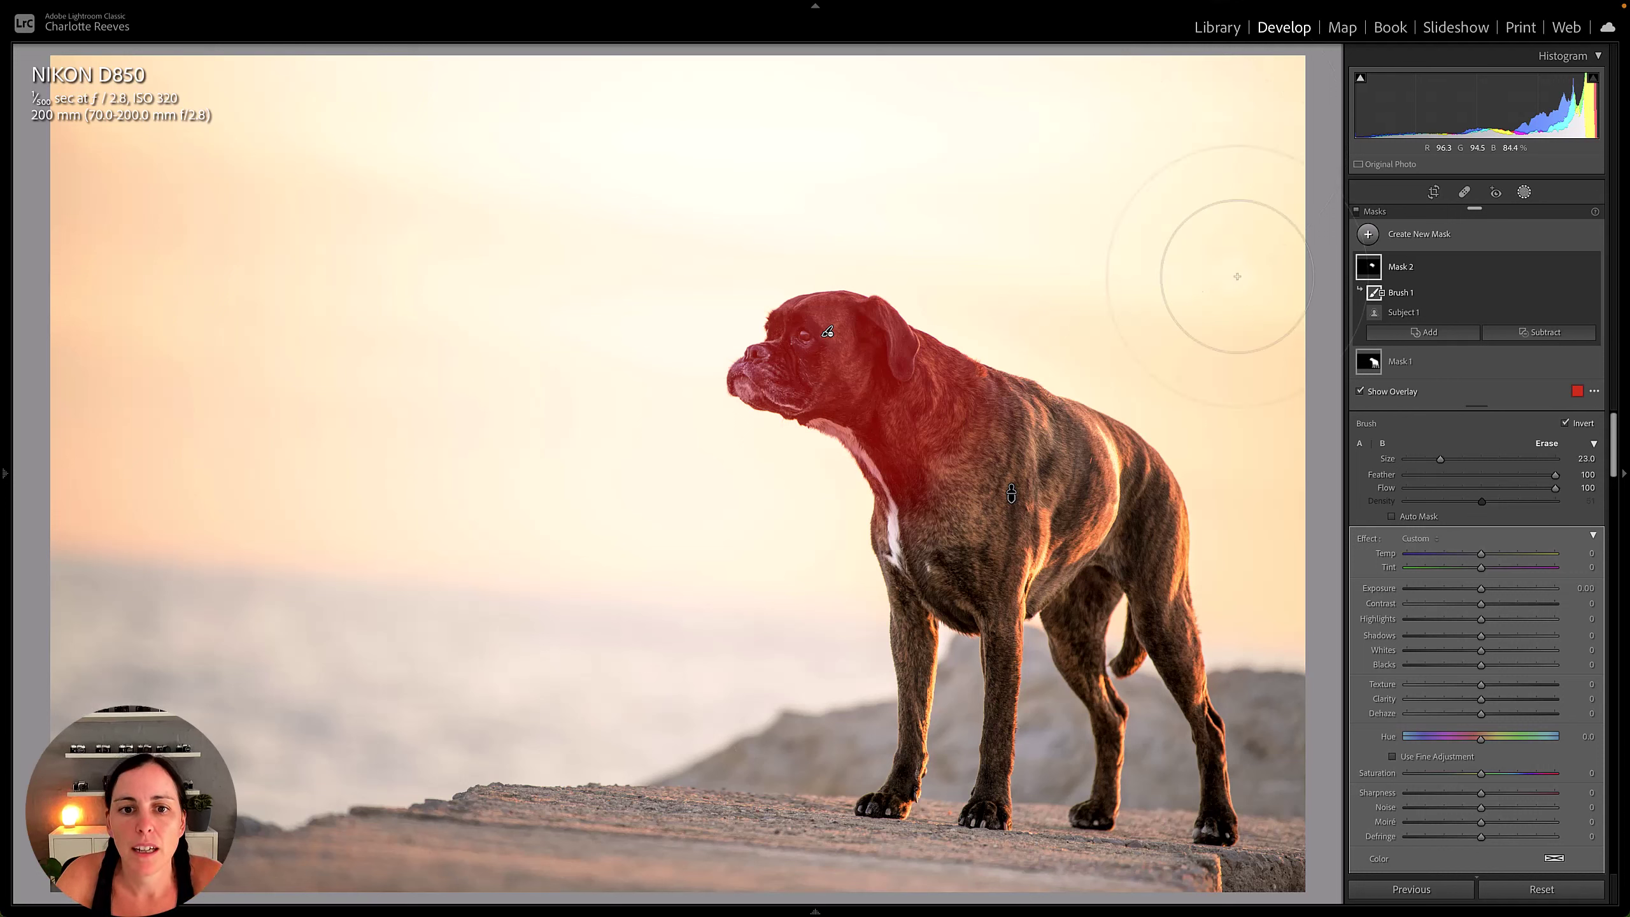
key("o")
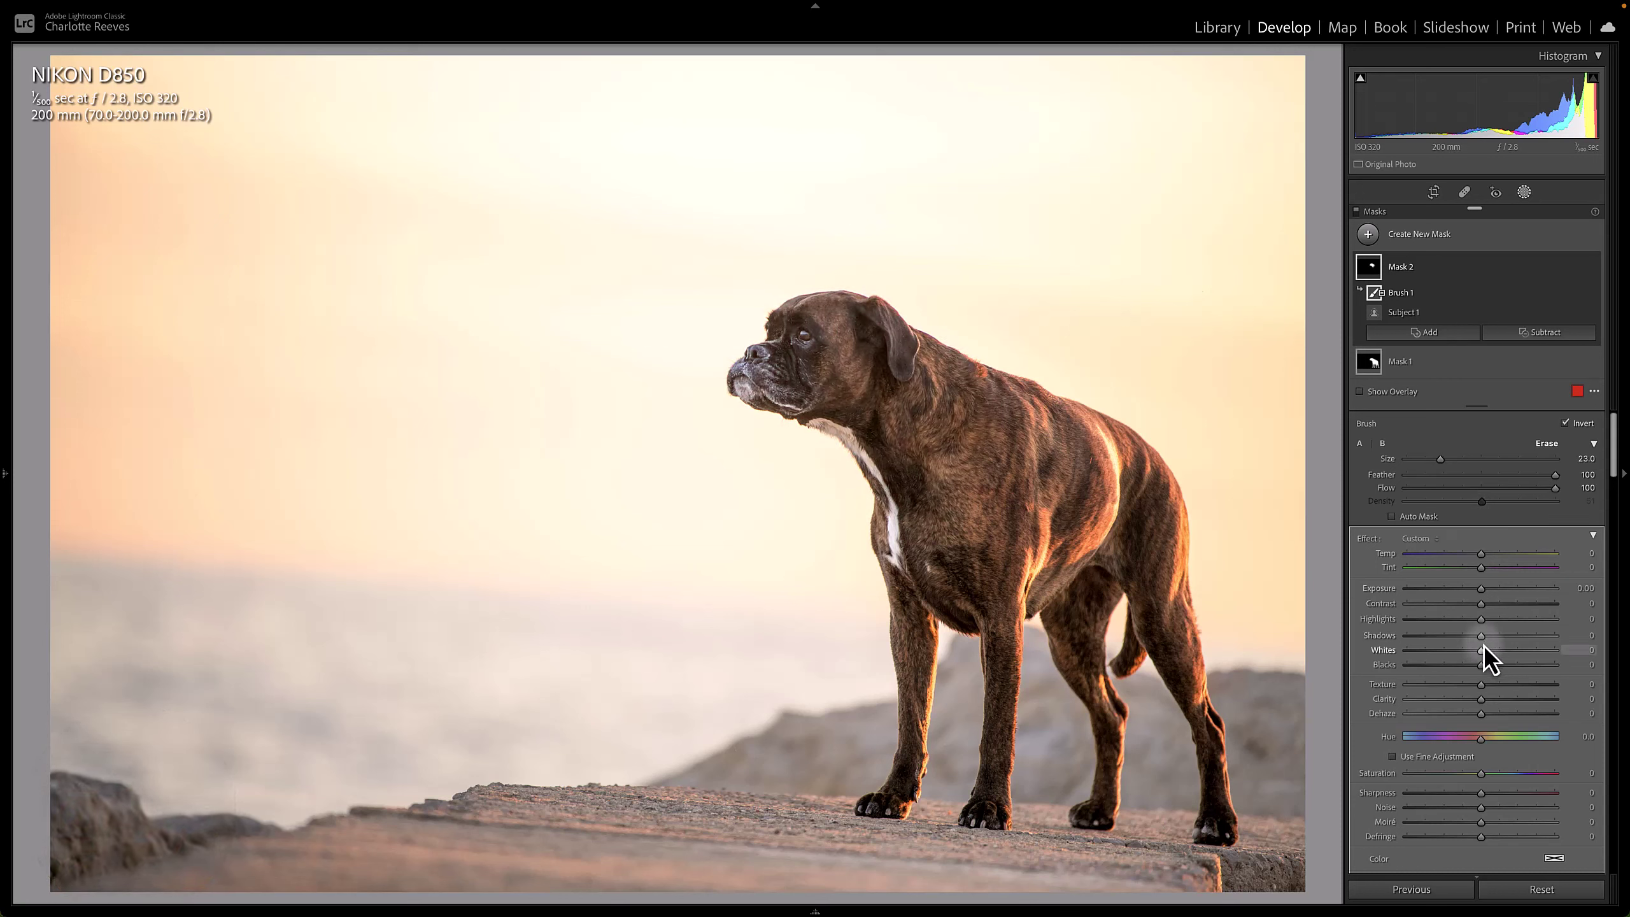
- Set the head mask's Texture to 9, Clarity to 15, Contrast to 14, Shadows to 4, Whites to 3 and Blacks to -15
left_click_drag(1481, 685, 1490, 699)
left_click(810, 383)
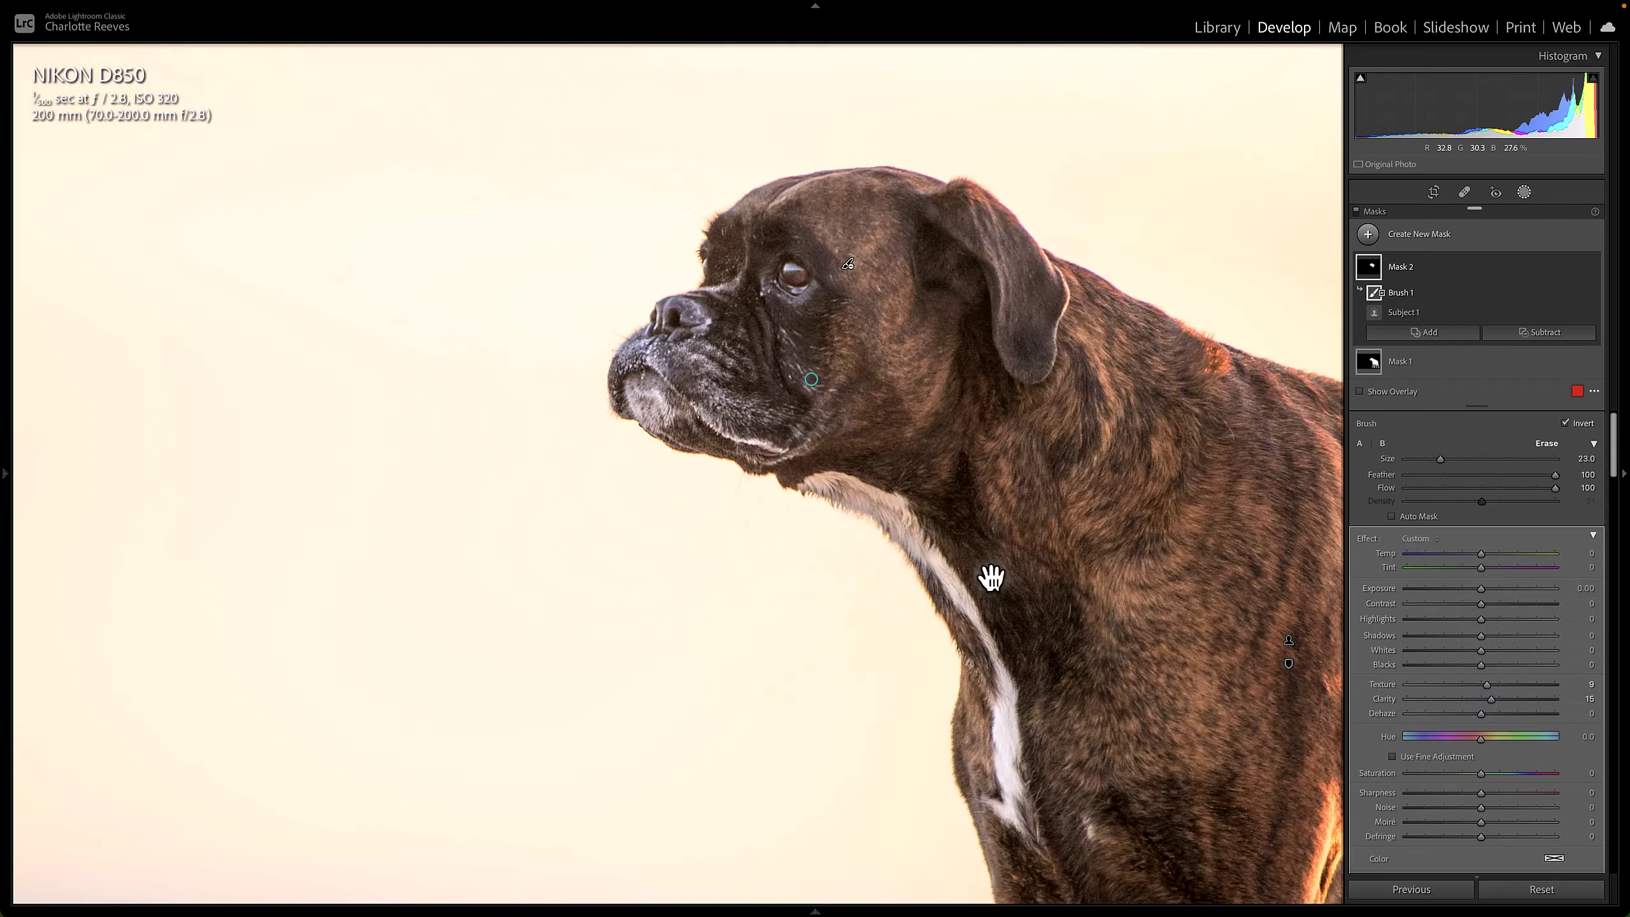
left_click_drag(990, 575, 810, 719)
left_click_drag(1481, 604, 1483, 603)
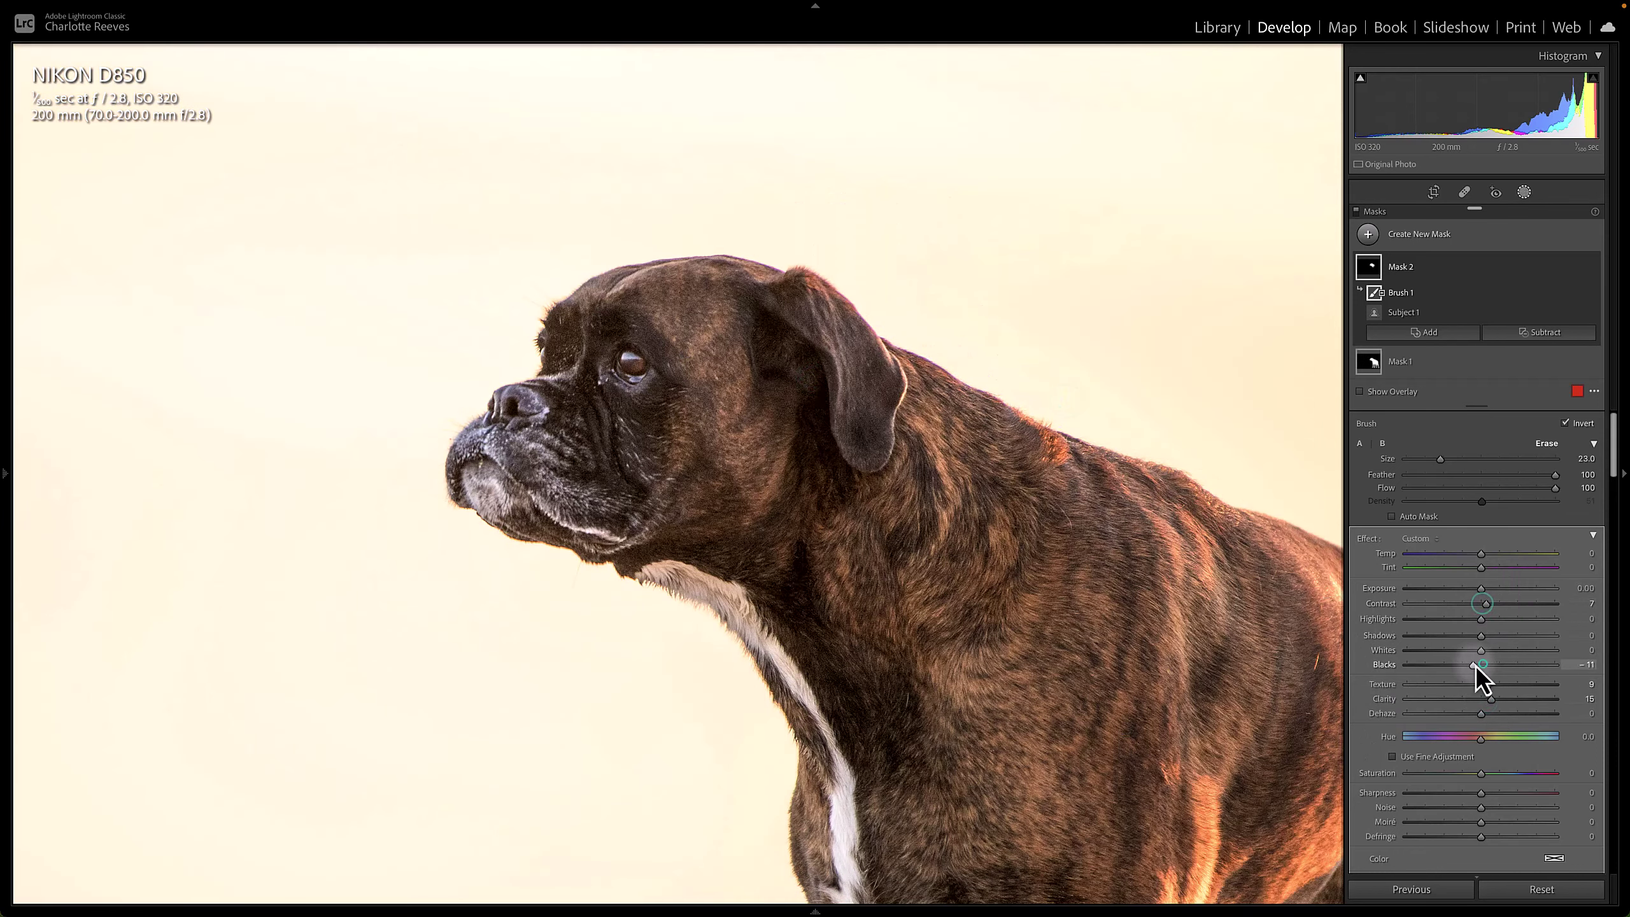
mouse_move(1481, 664)
left_mouse_down()
mouse_move(1491, 603)
mouse_move(1472, 666)
left_mouse_up()
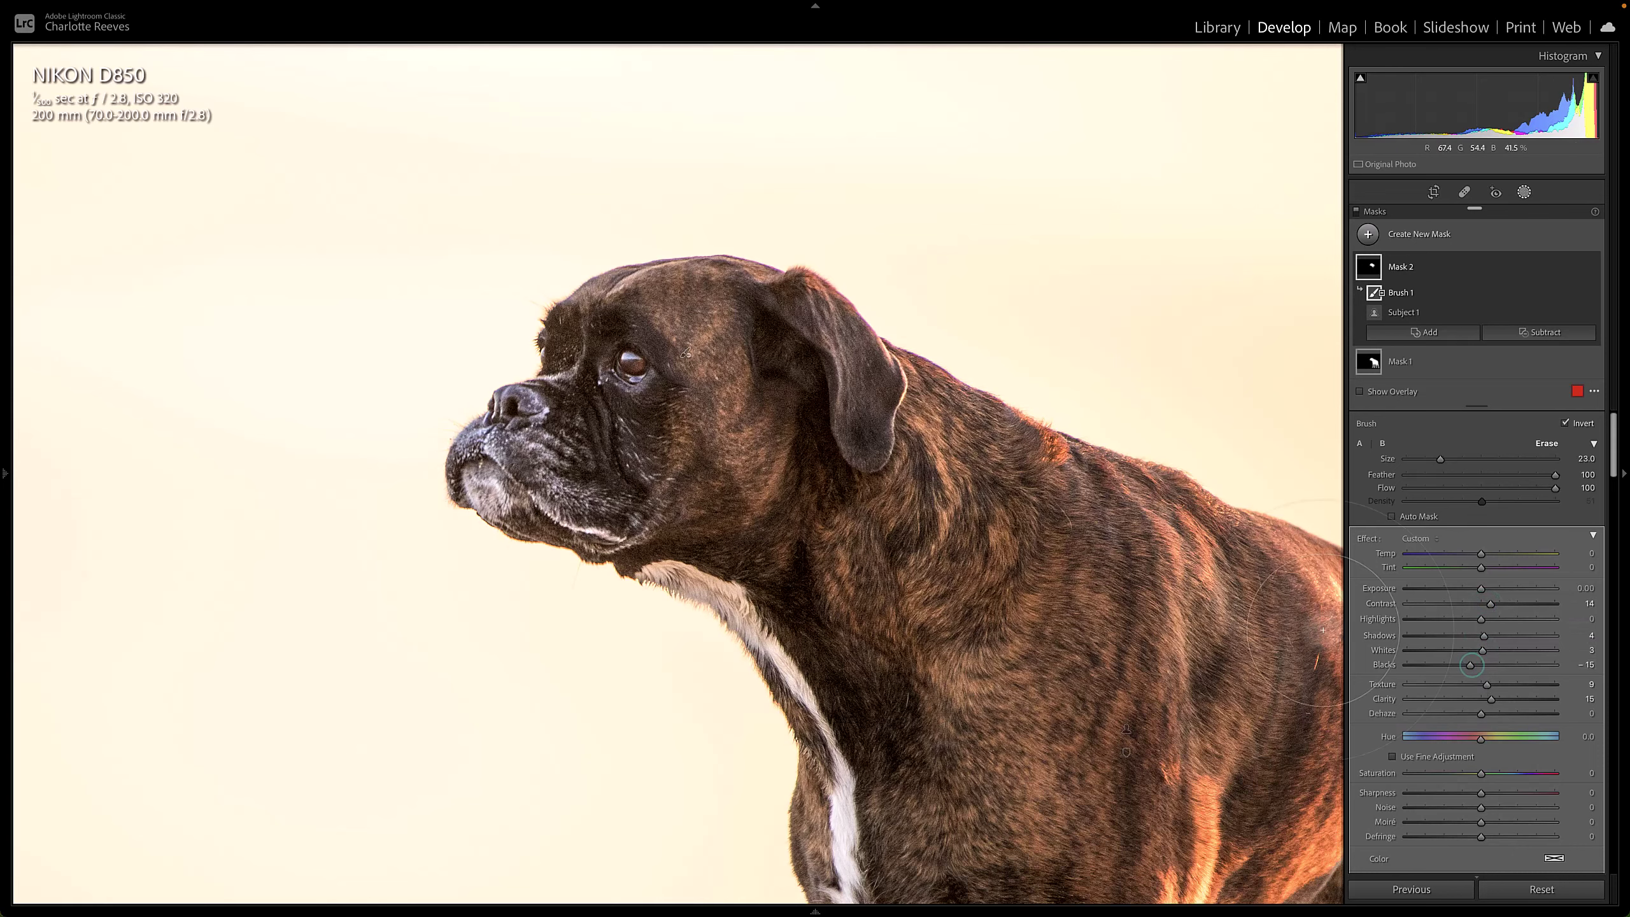
left_click(816, 642)
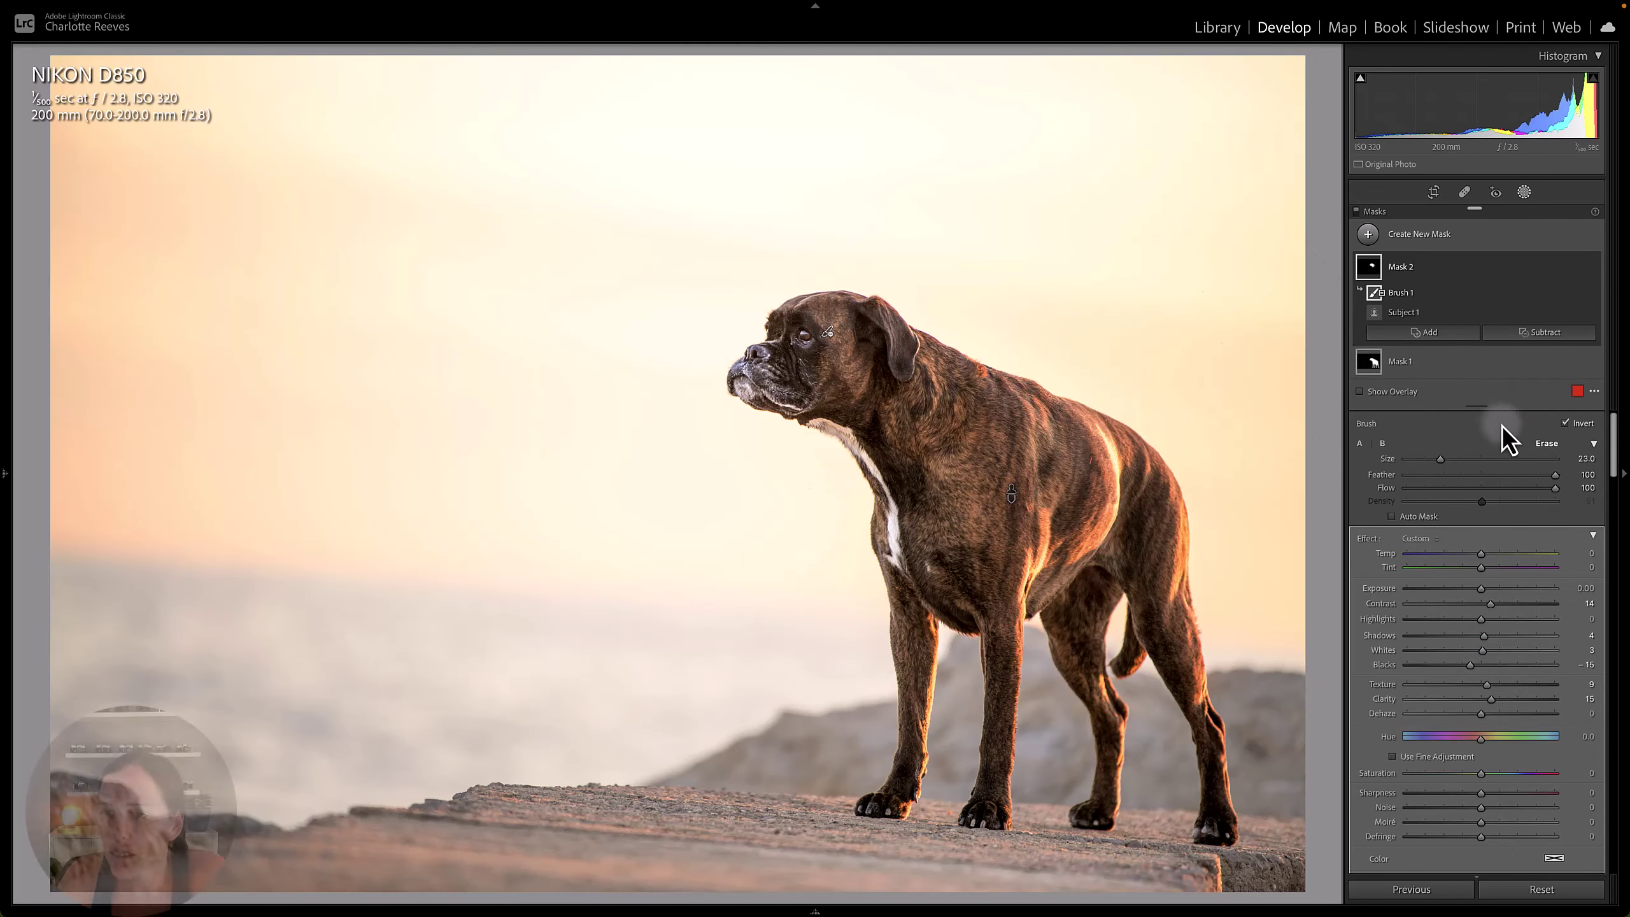
- Compare the photo with the head mask's adjustments off and on, and close masking
left_click(1592, 267)
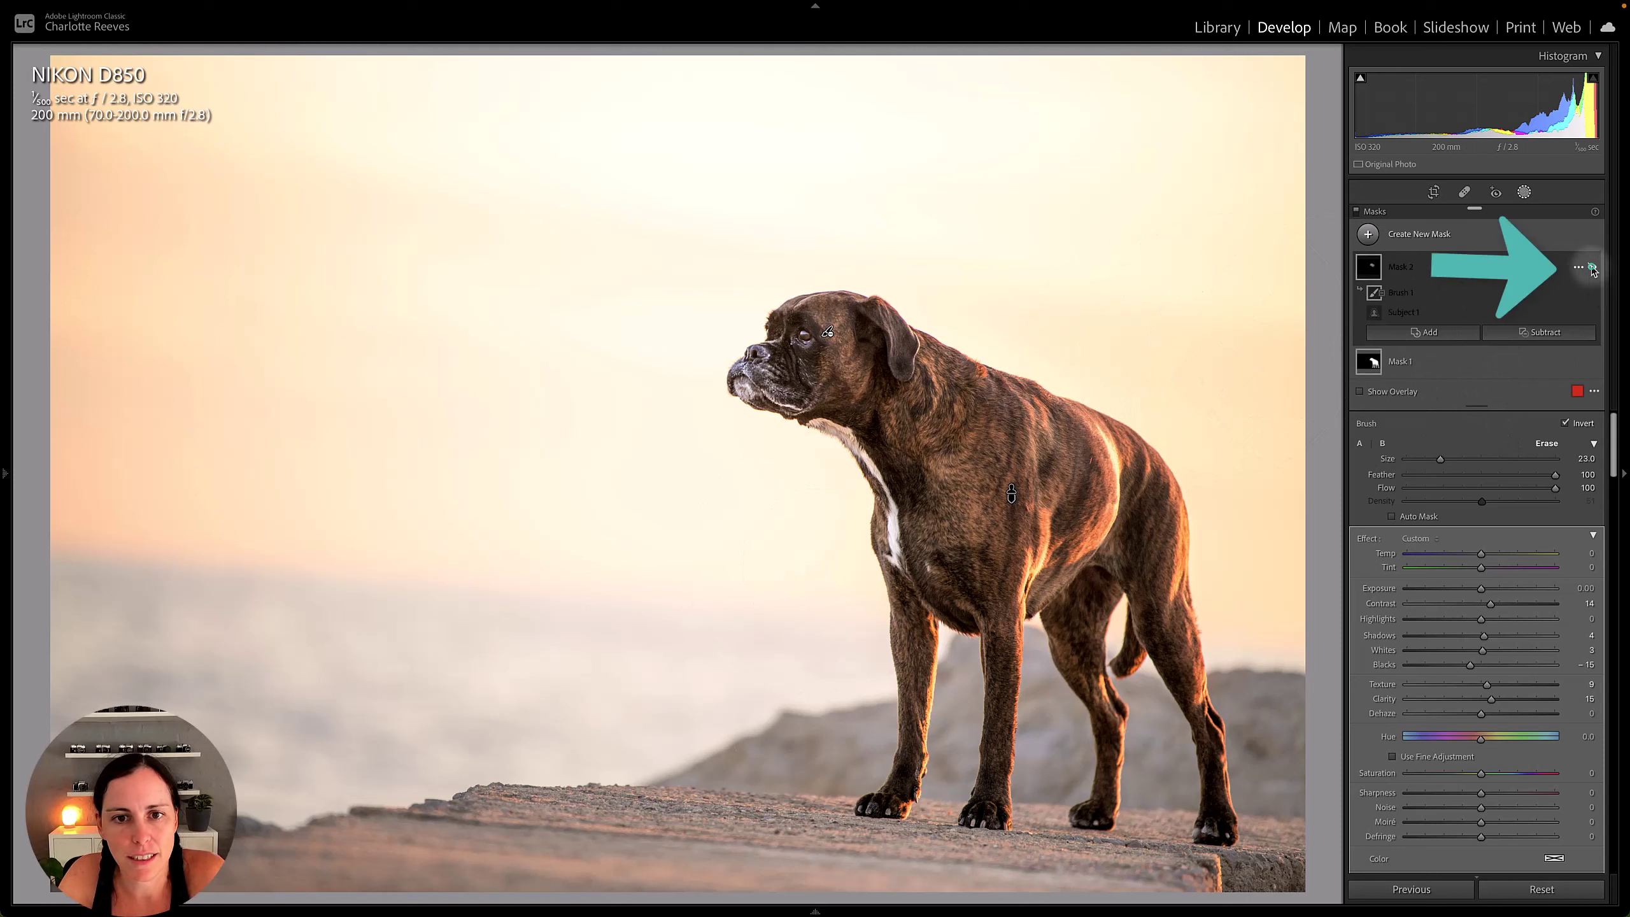
left_click(1592, 267)
left_click(1593, 267)
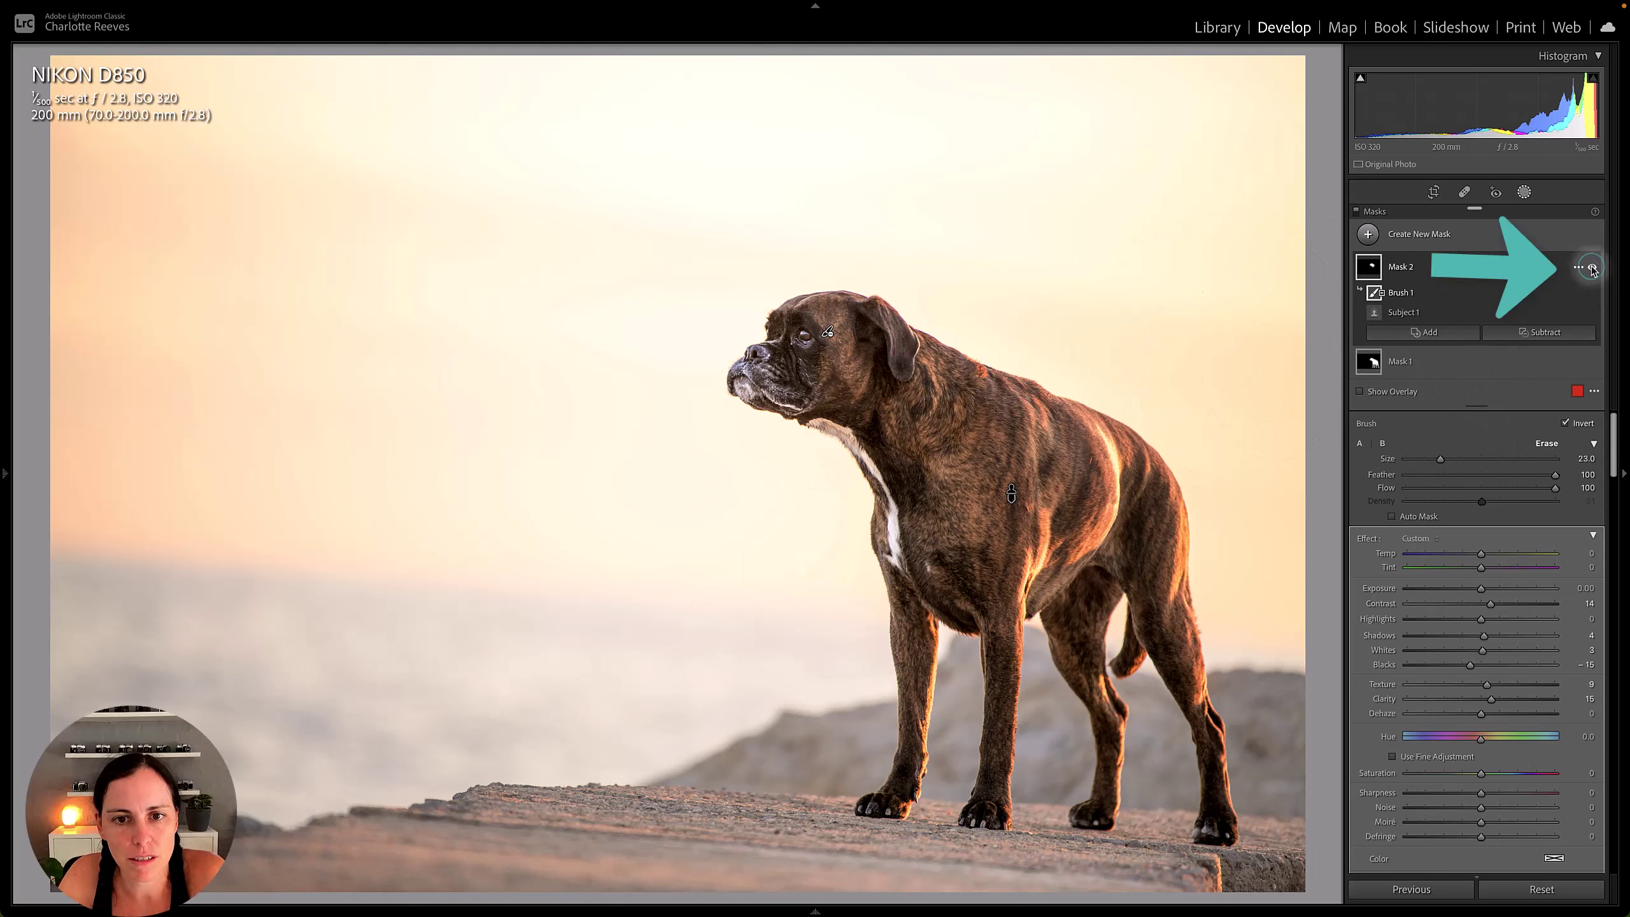
left_click(1593, 267)
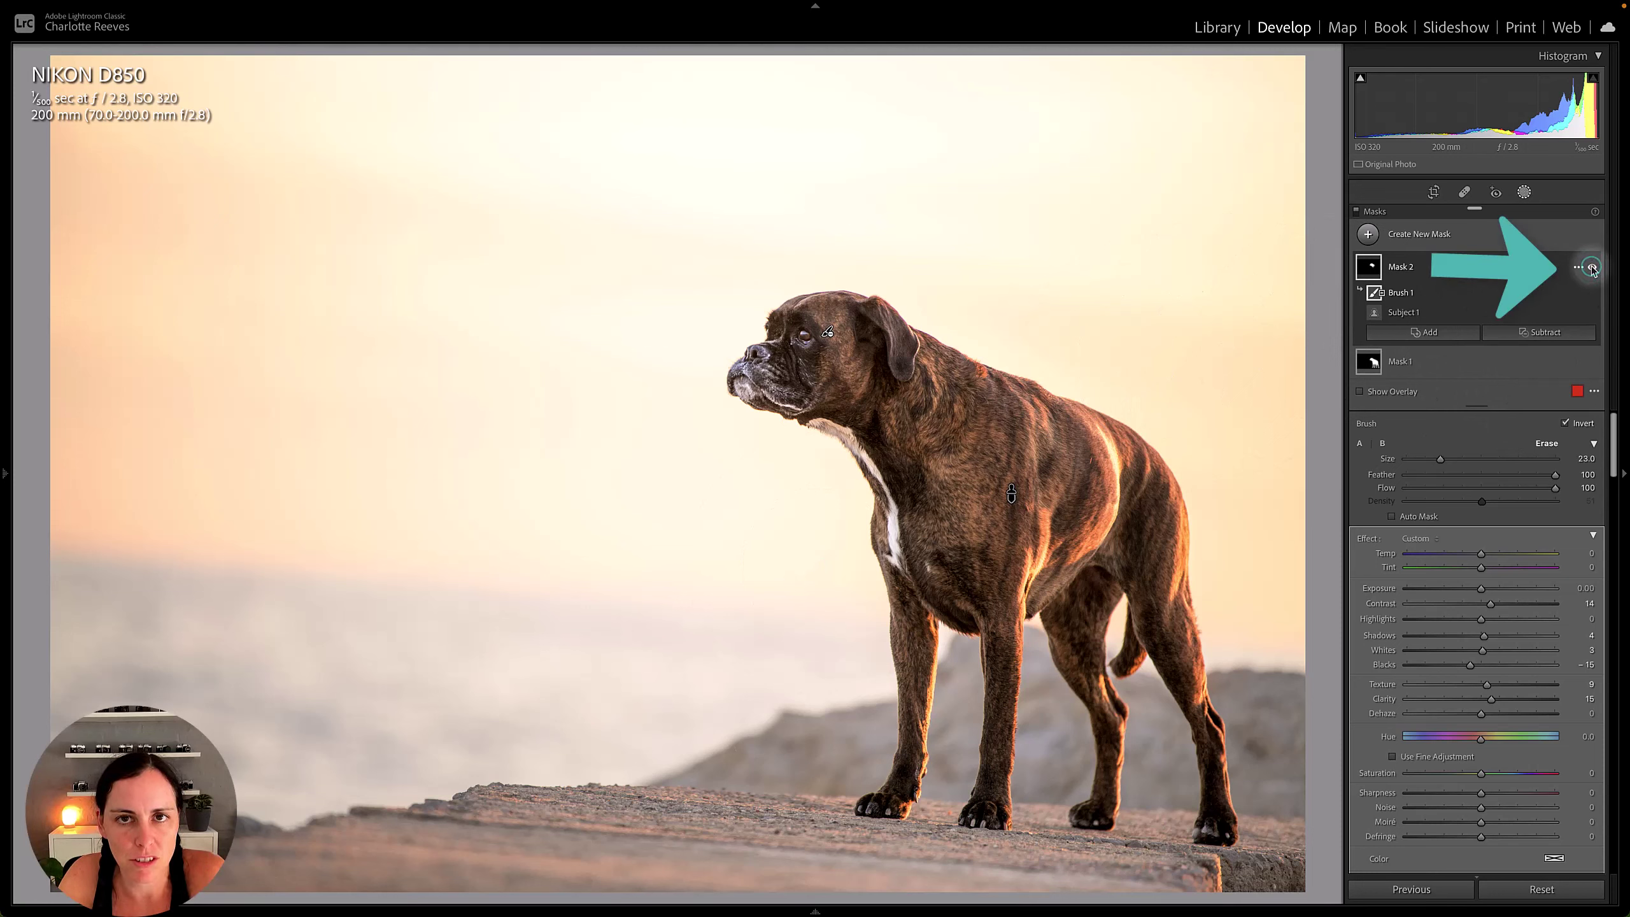
left_click(1592, 266)
left_click(1592, 267)
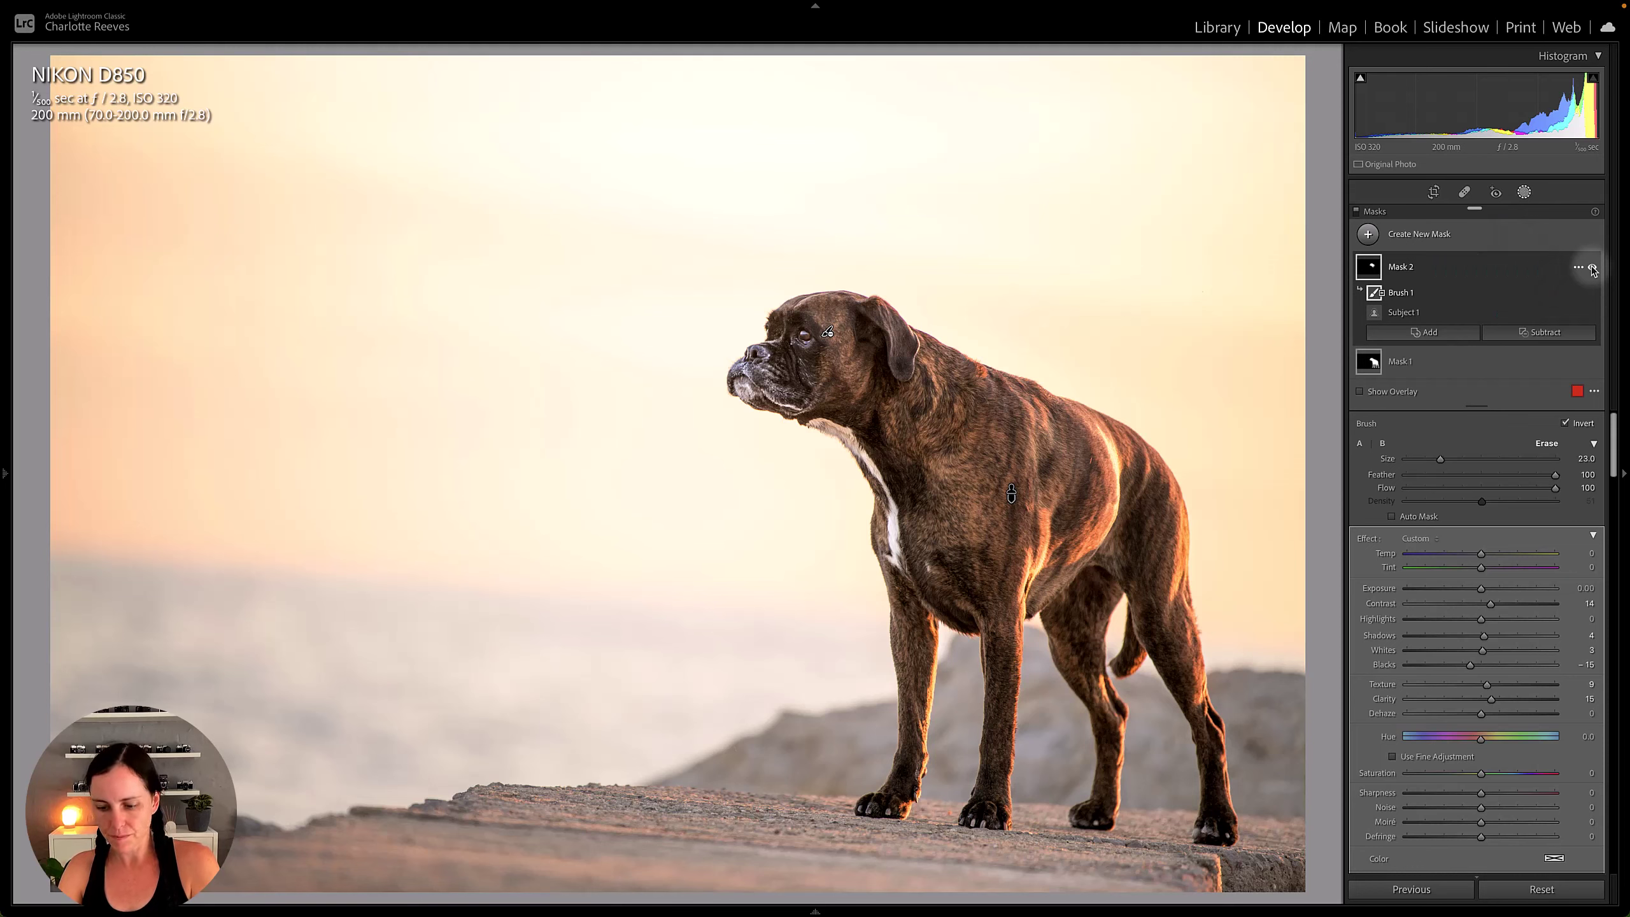
key("shift+w")
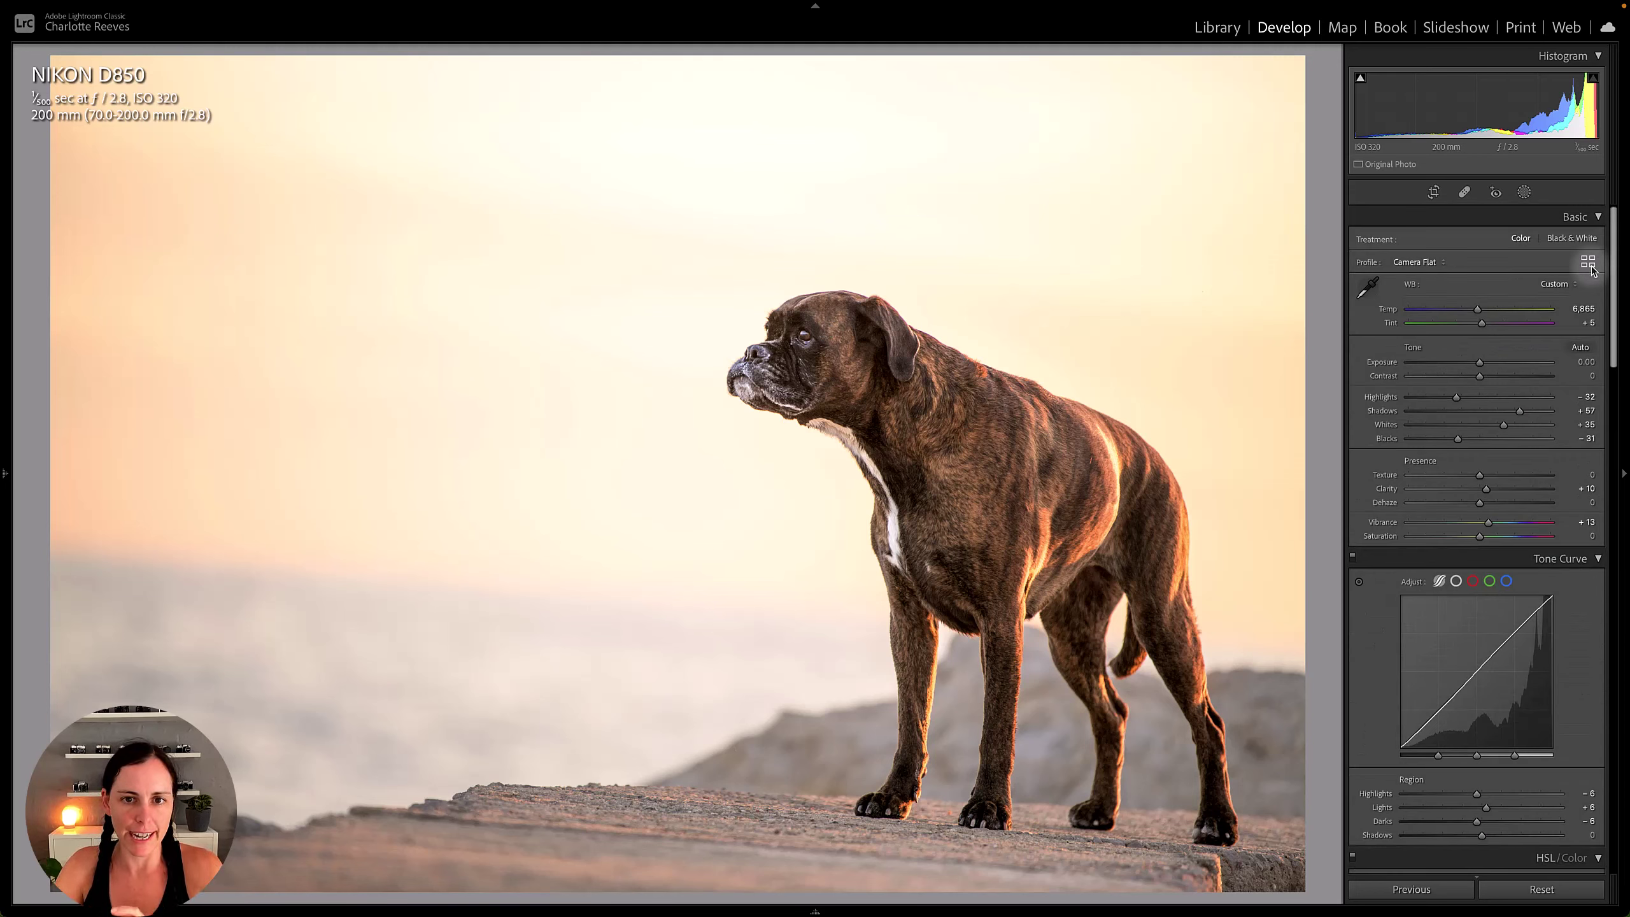
- Reopen masking and create a new Select Sky mask for the sunset background
left_click(1526, 191)
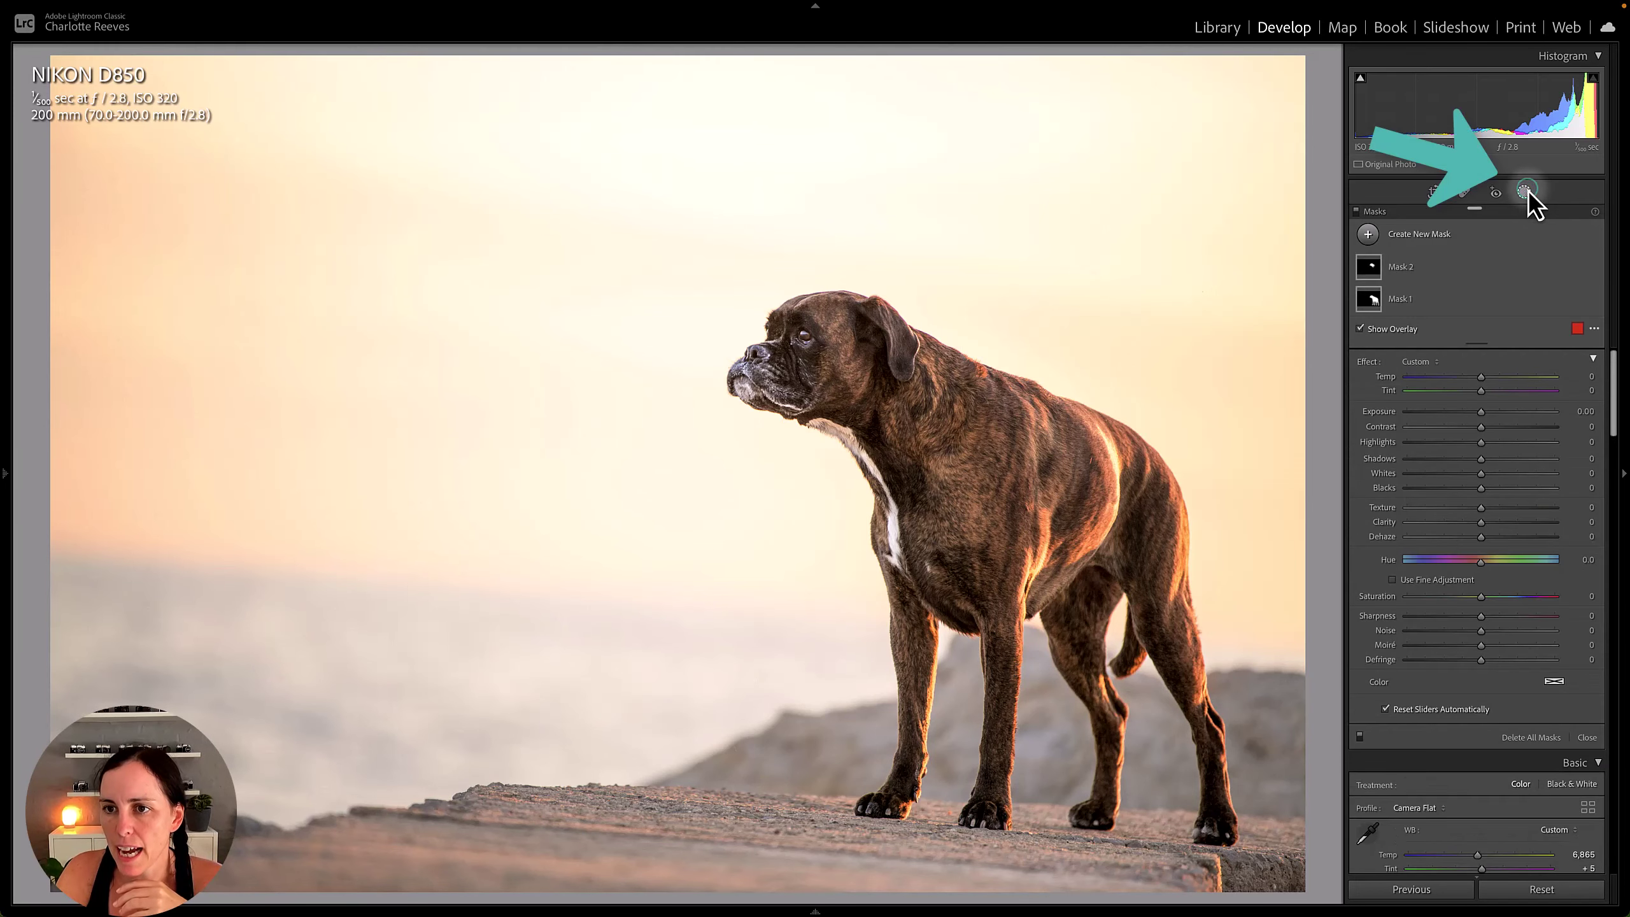
left_click(1367, 234)
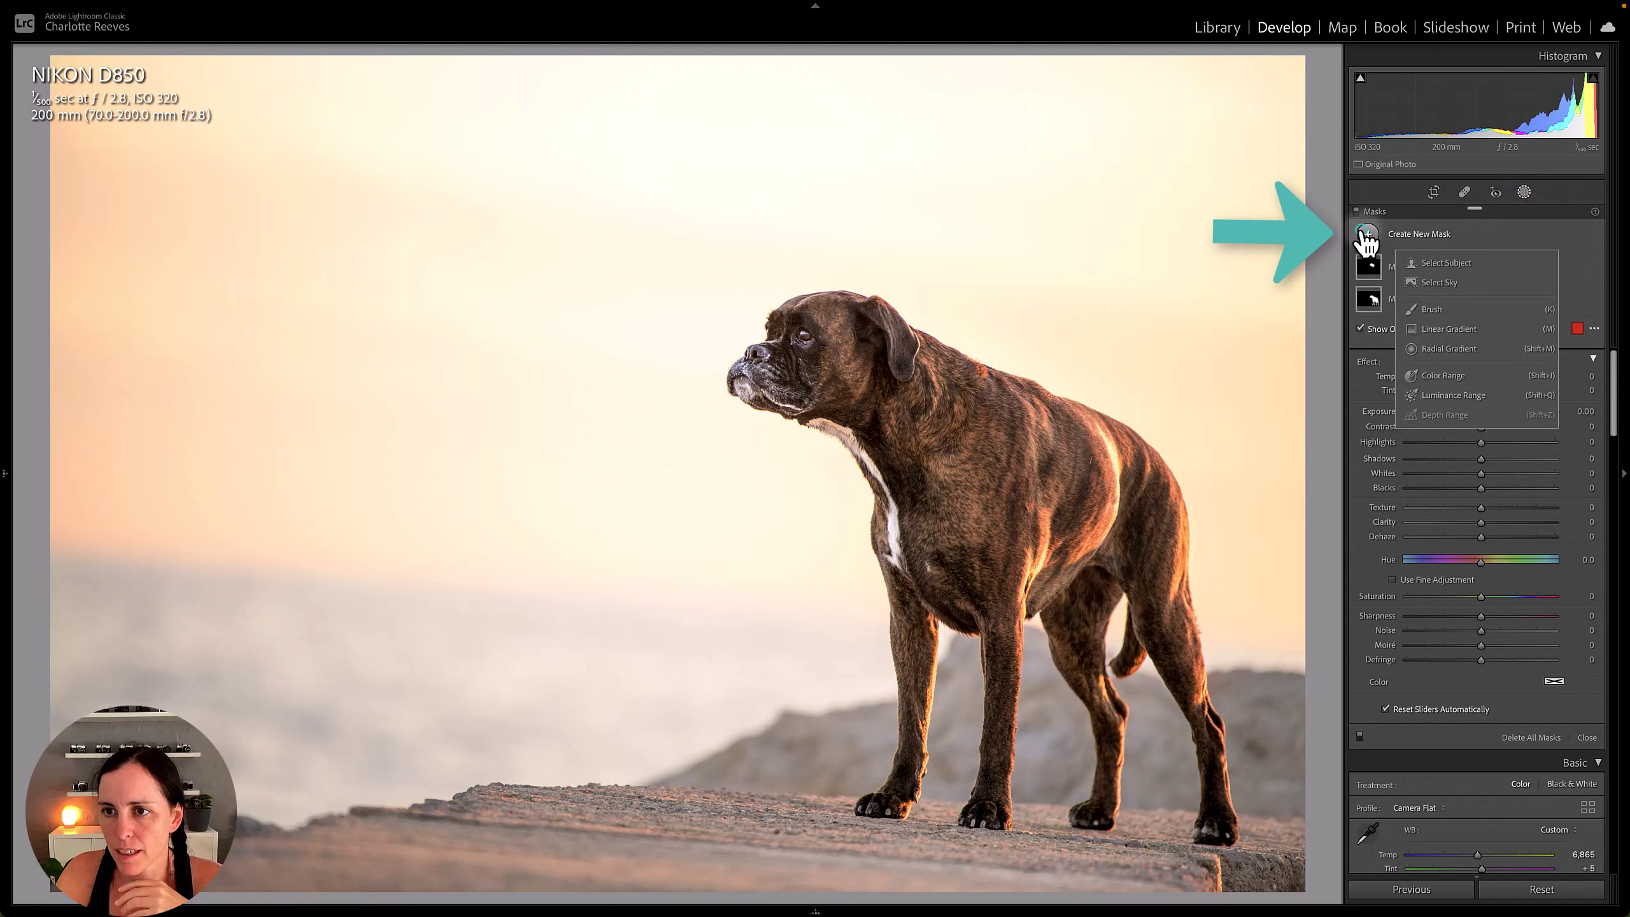
left_click(1449, 282)
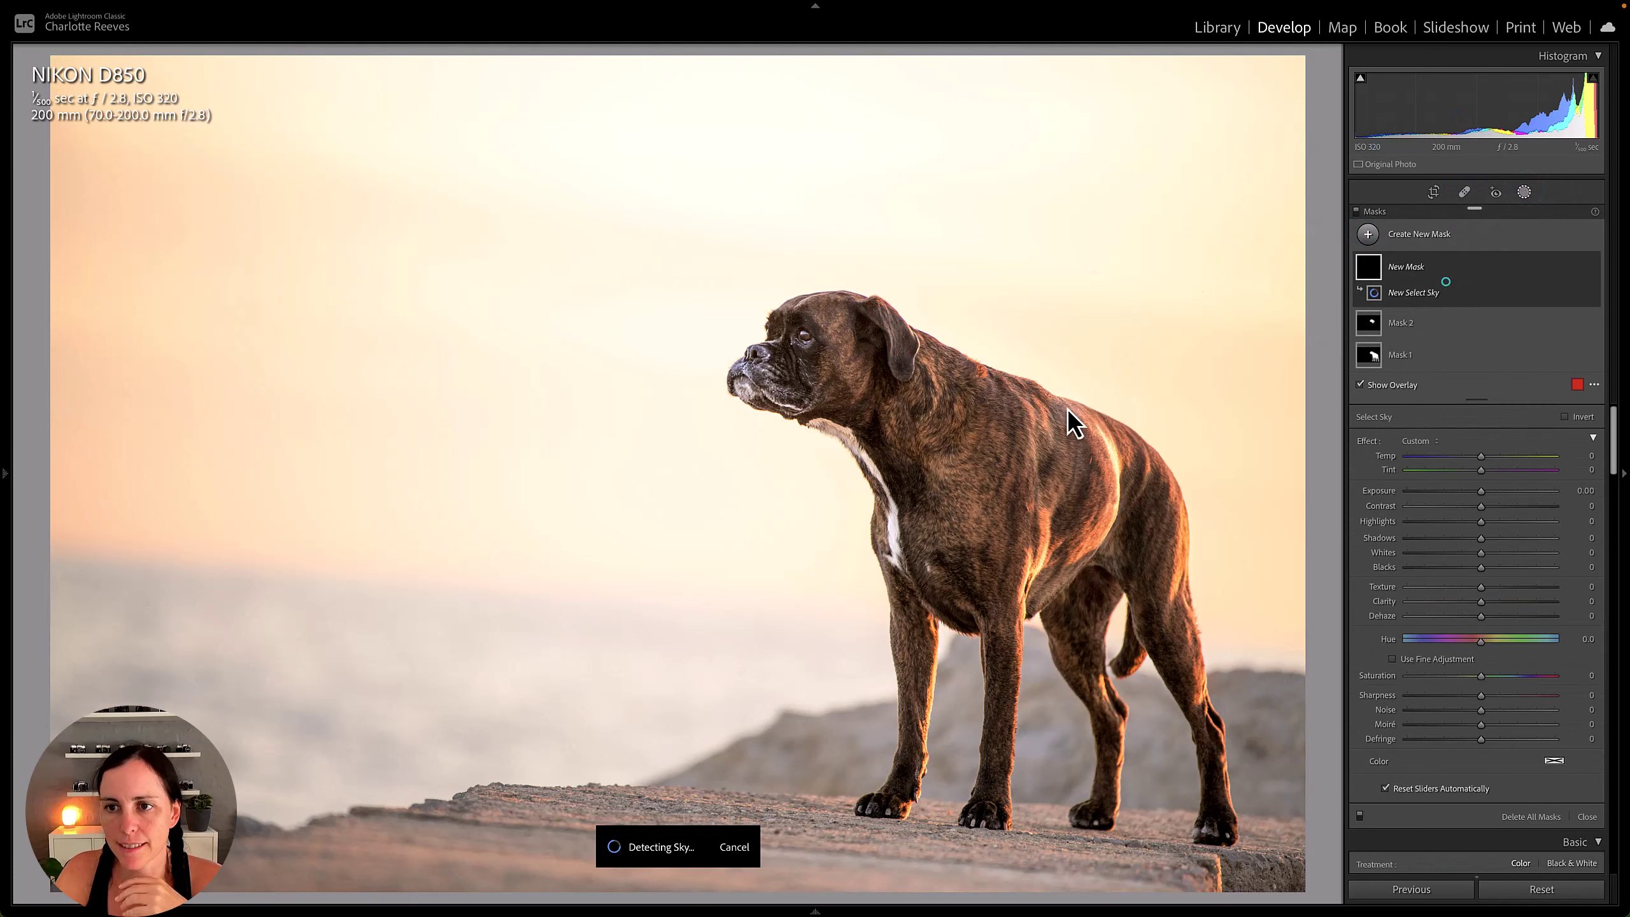
left_click(1095, 329)
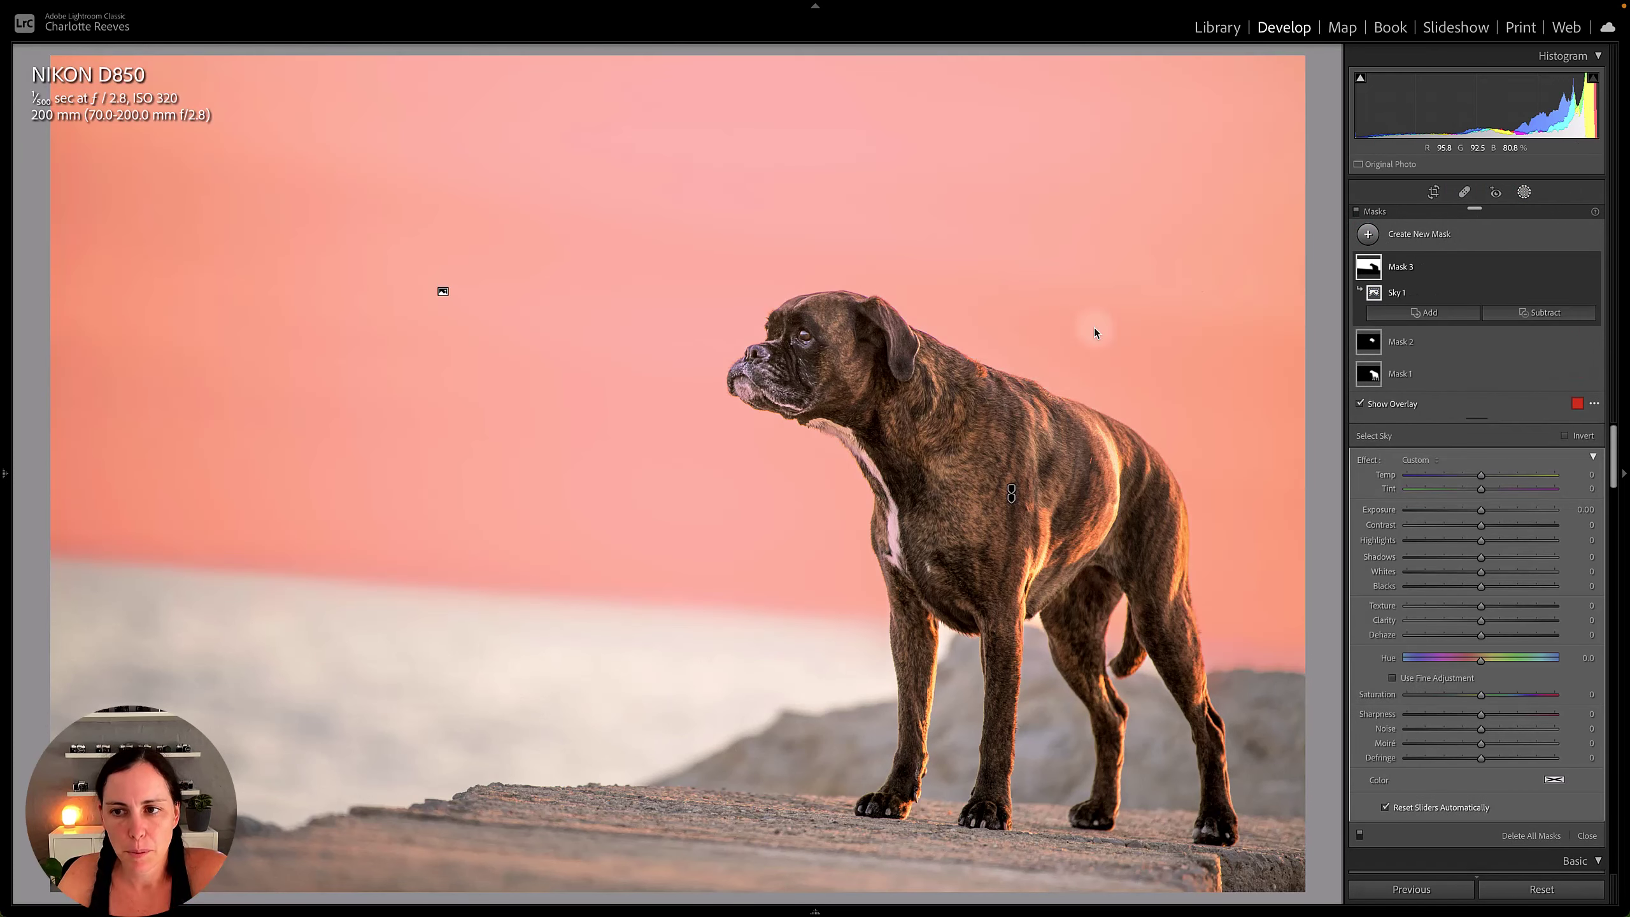
- Change the mask overlay to White on Black and subtract the dog from the sky mask using Select Subject
left_click(1452, 404)
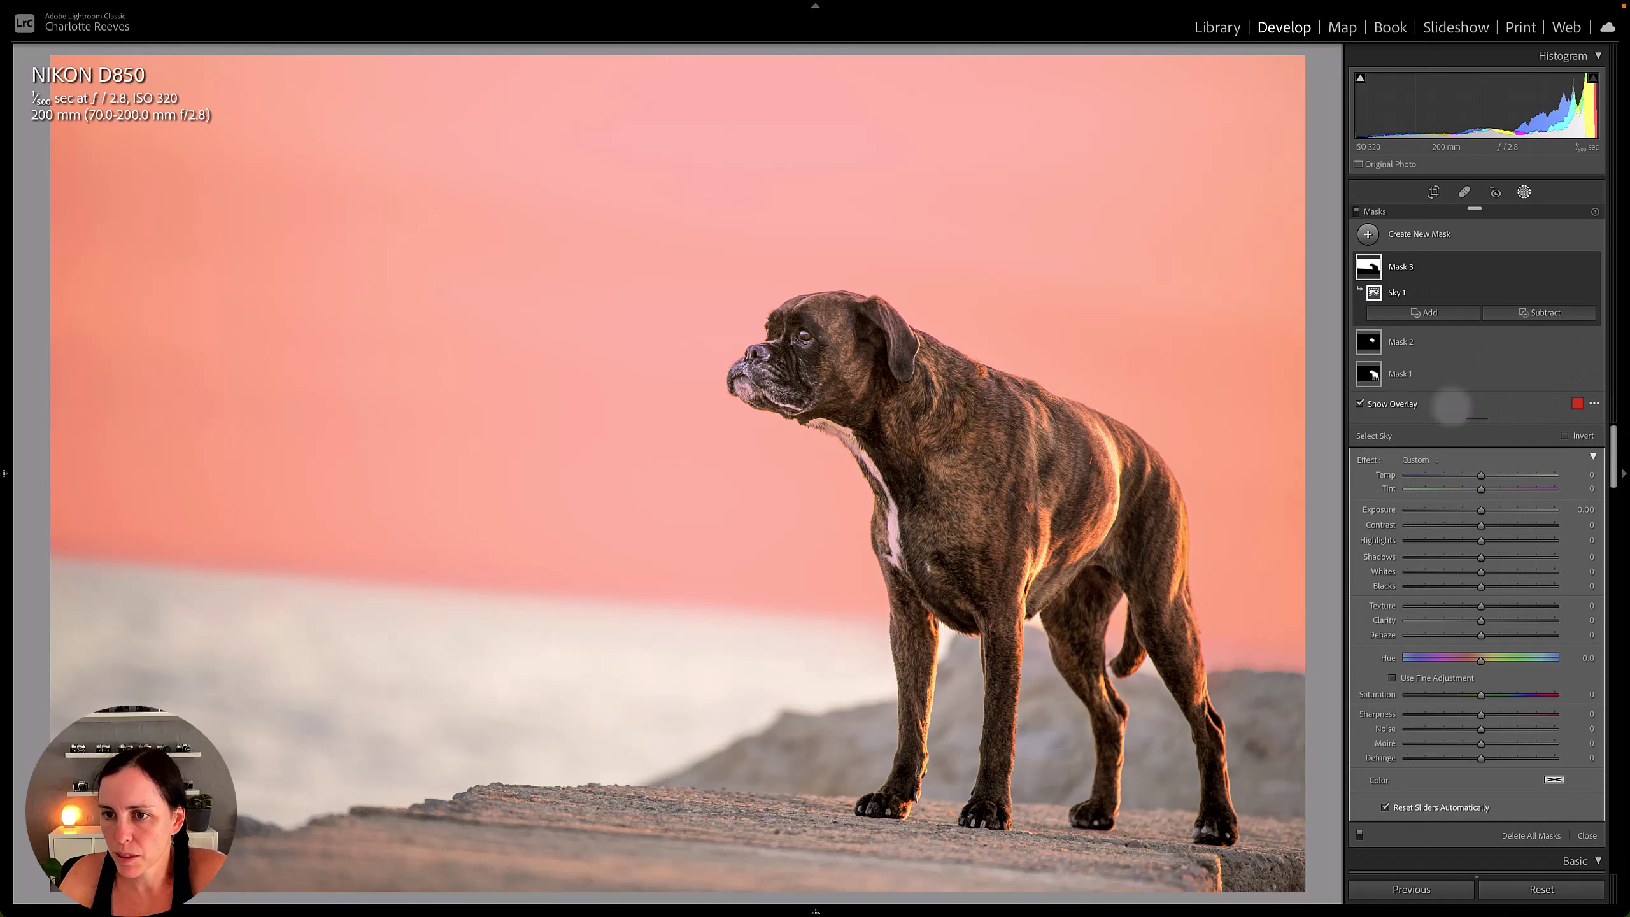
left_click(1595, 403)
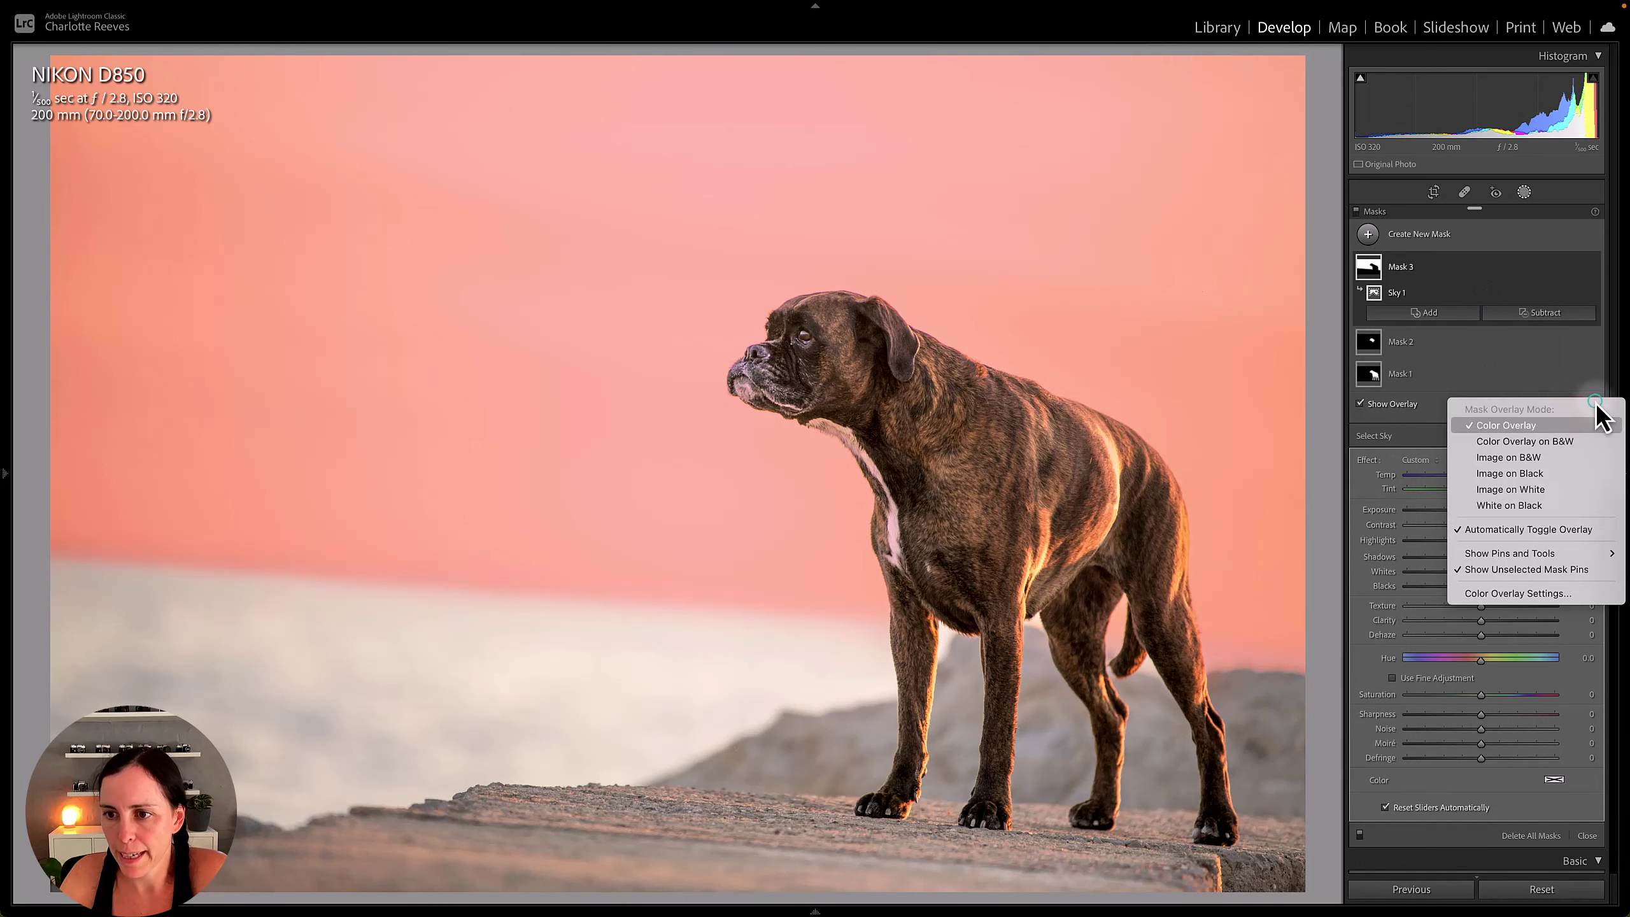
left_click(1530, 511)
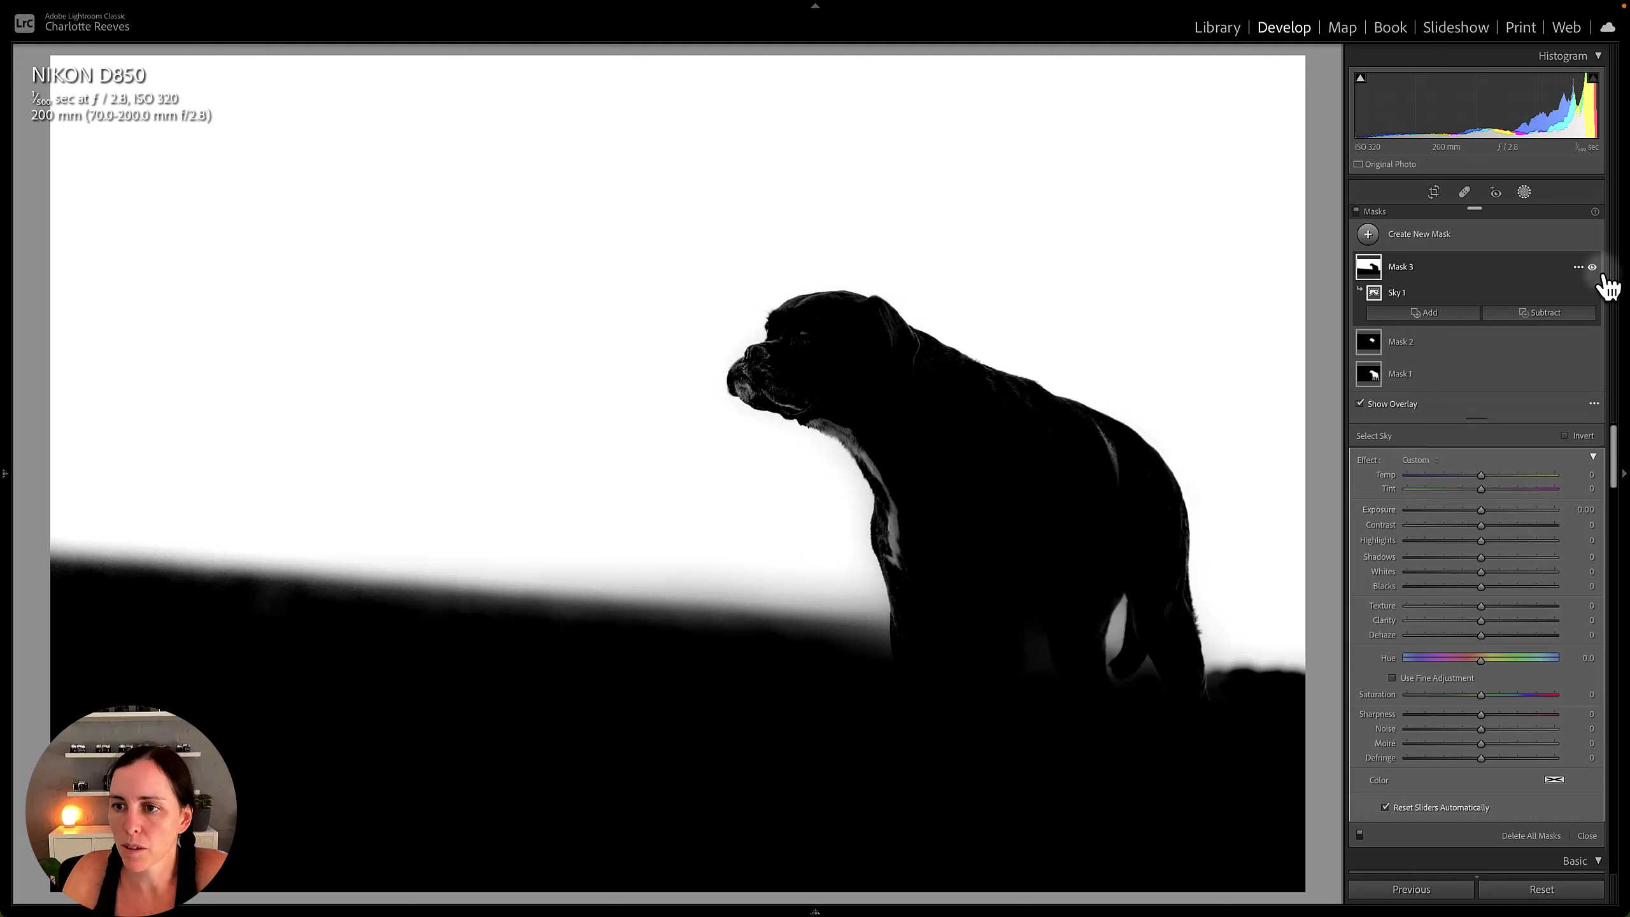
left_click(1543, 313)
left_click(1525, 351)
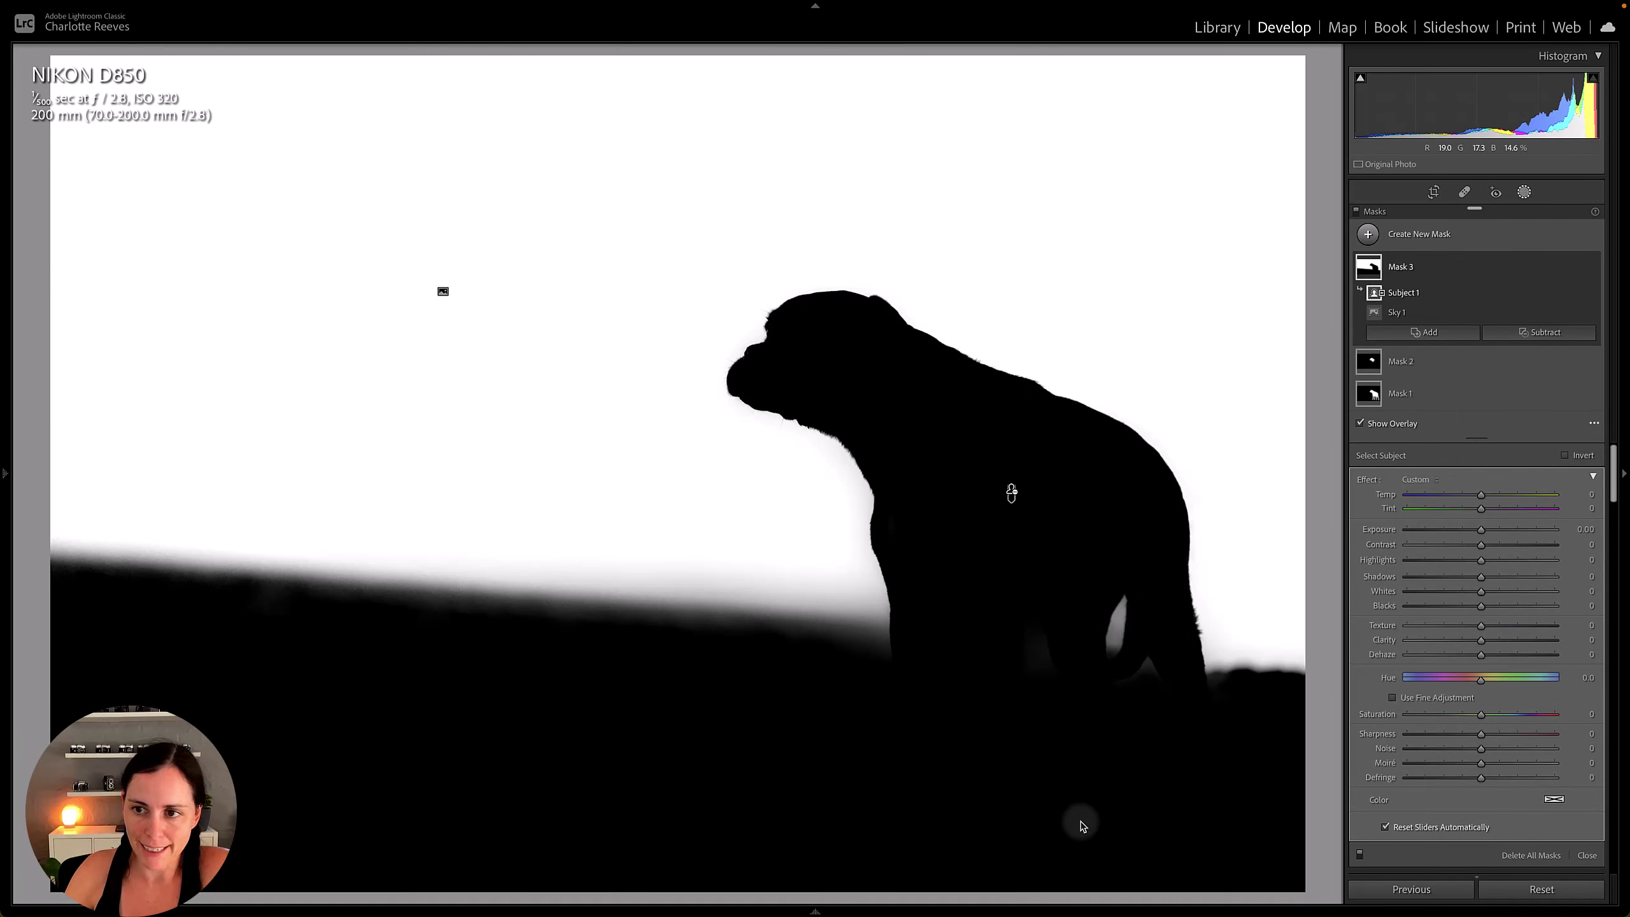
- Switch the mask overlay mode back to Color Overlay and hide the overlay
left_click(1594, 424)
left_click(1532, 461)
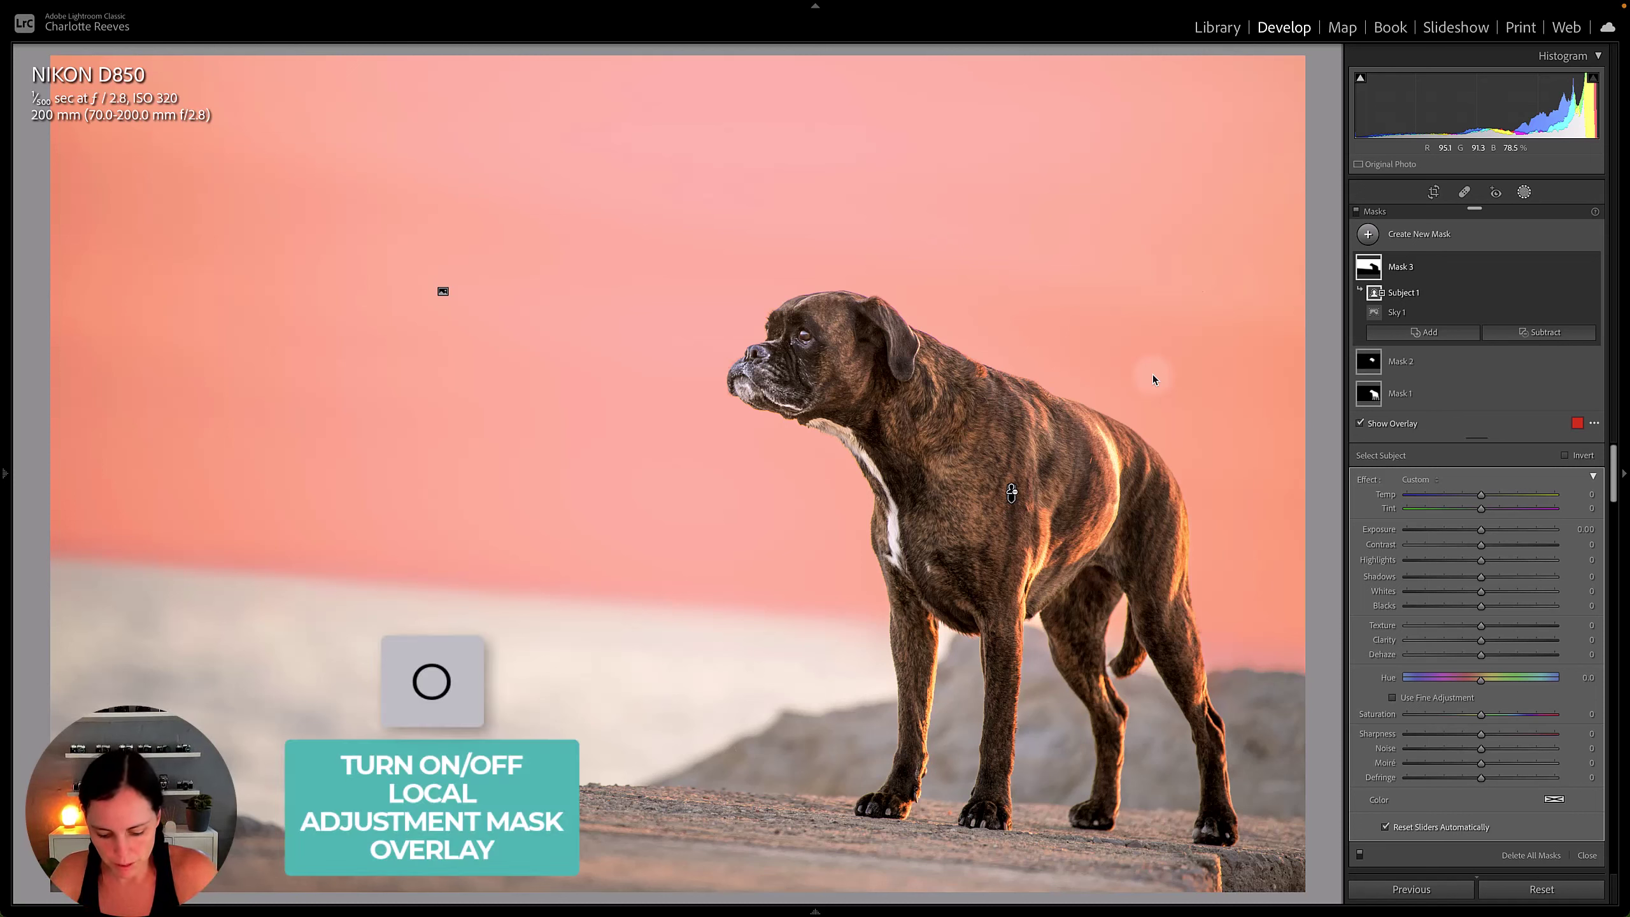
key("o")
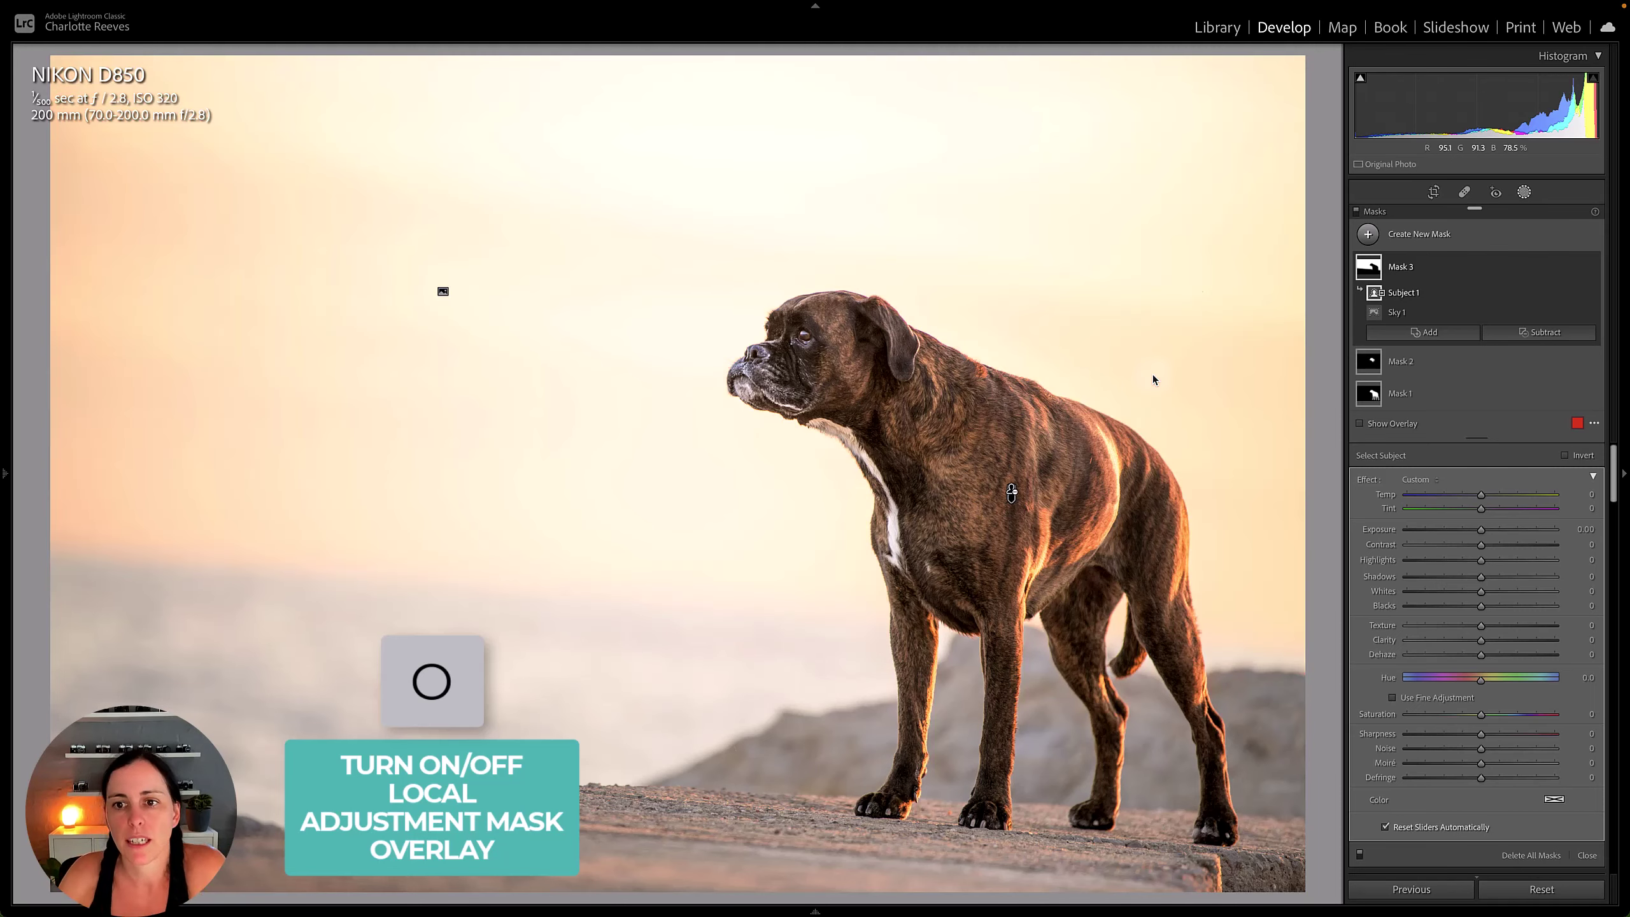
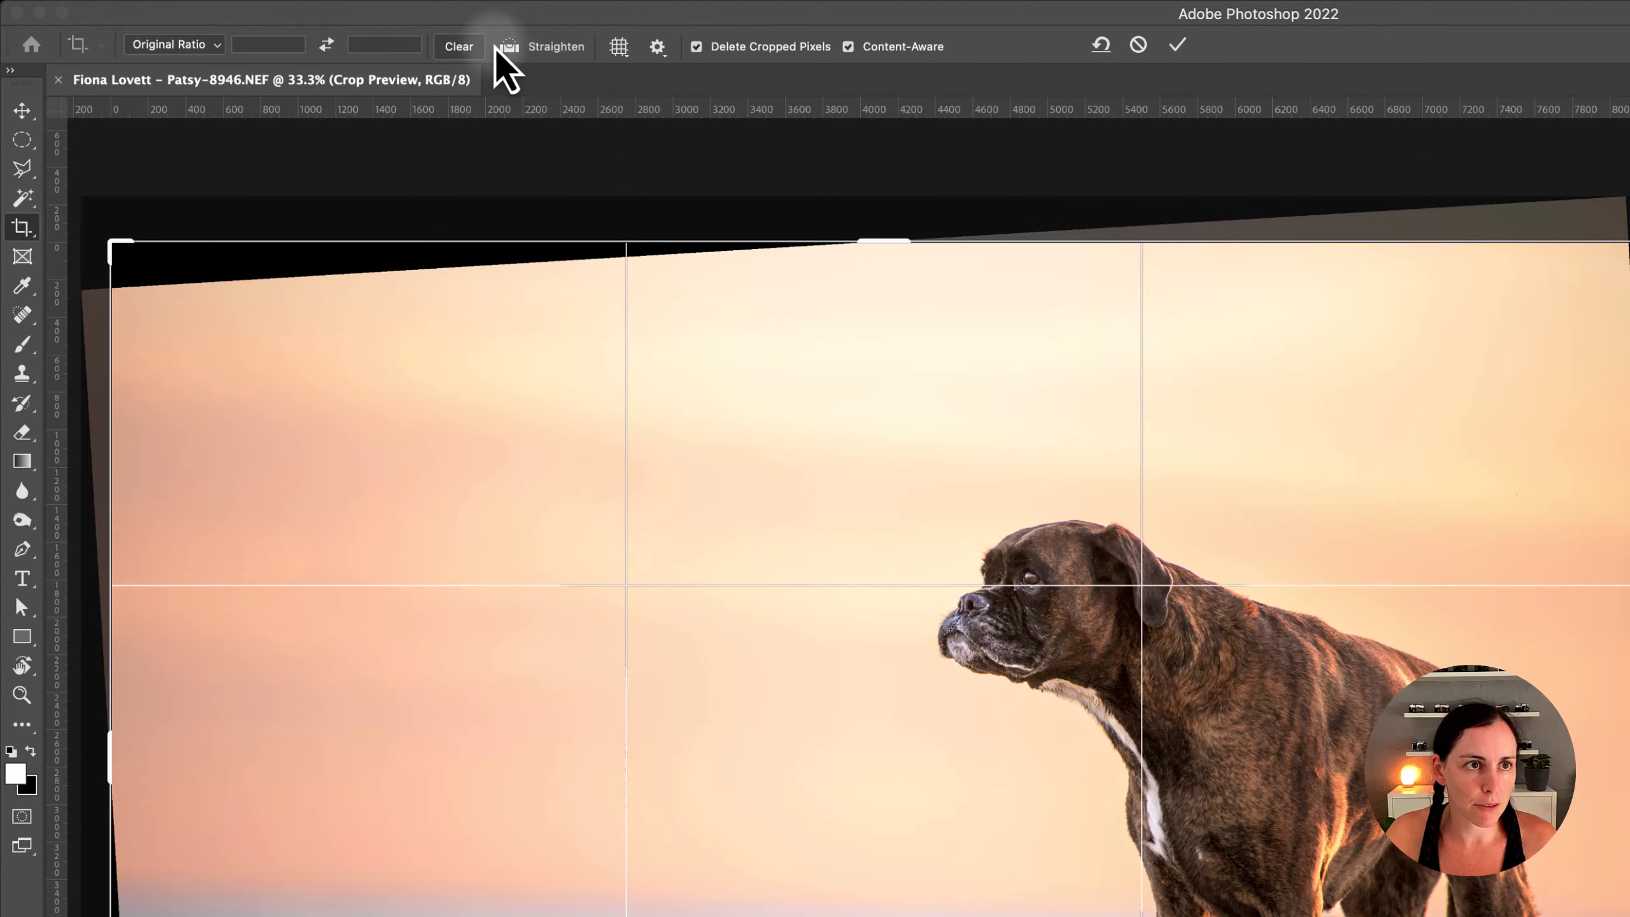
- In Photoshop, straighten the dog photo along the sea horizon as part of the Content-Aware crop
left_click(510, 47)
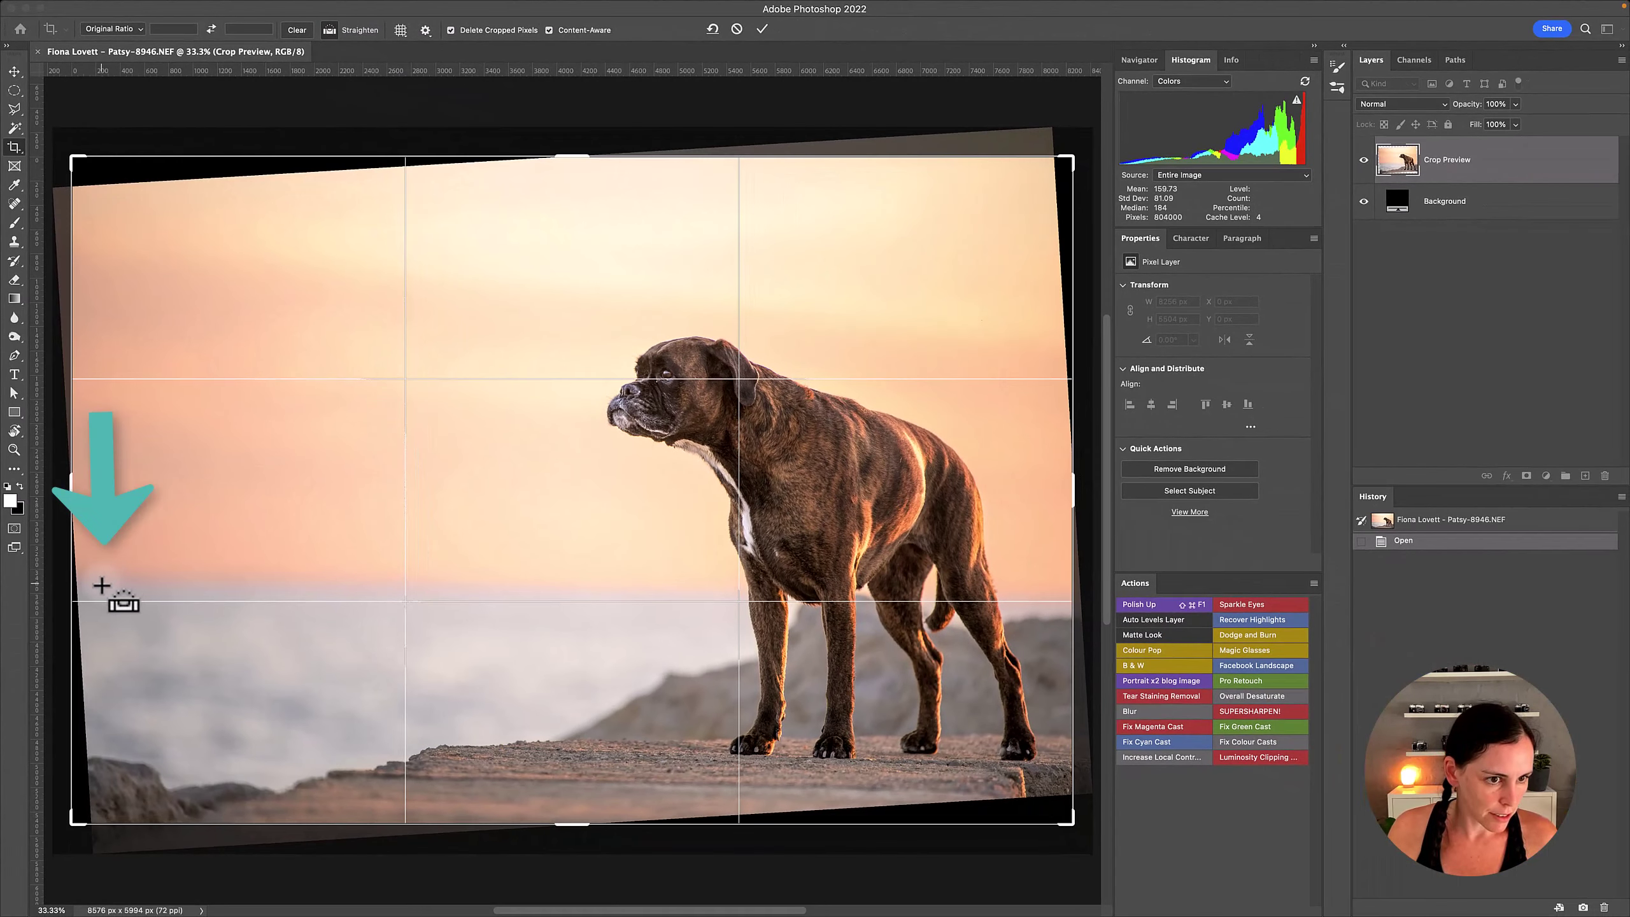
mouse_move(99, 582)
left_mouse_down()
mouse_move(853, 514)
mouse_move(1066, 583)
mouse_move(1062, 602)
left_mouse_up()
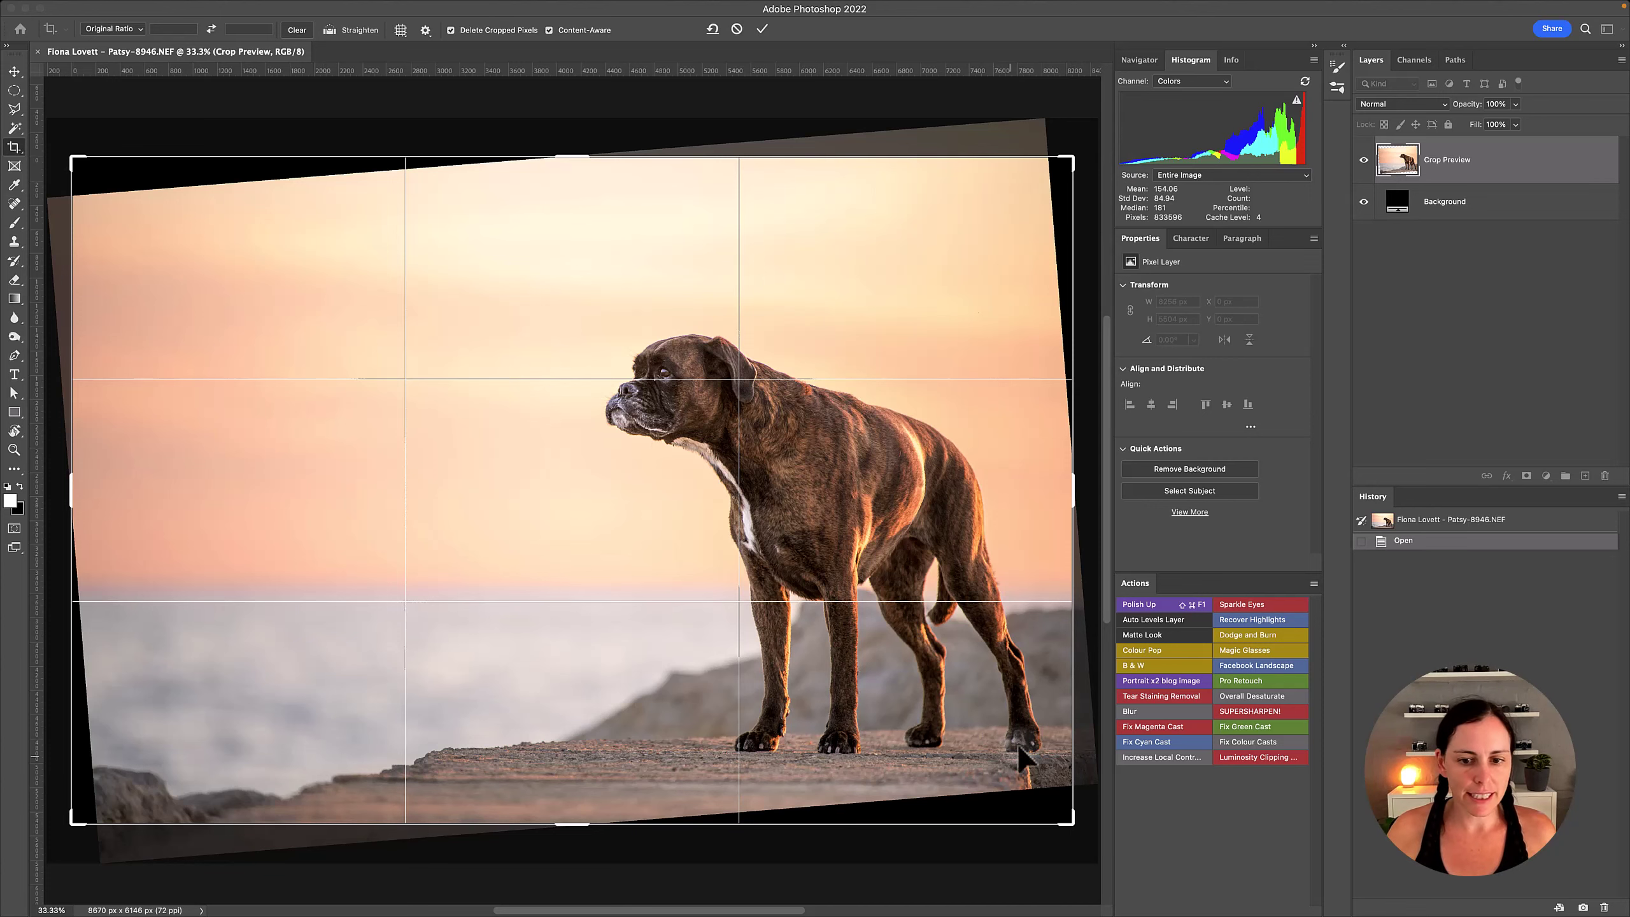
- Try a tighter crop that leaves out the empty corners, and enlarge the crop frame again
left_click_drag(1068, 820, 1046, 796)
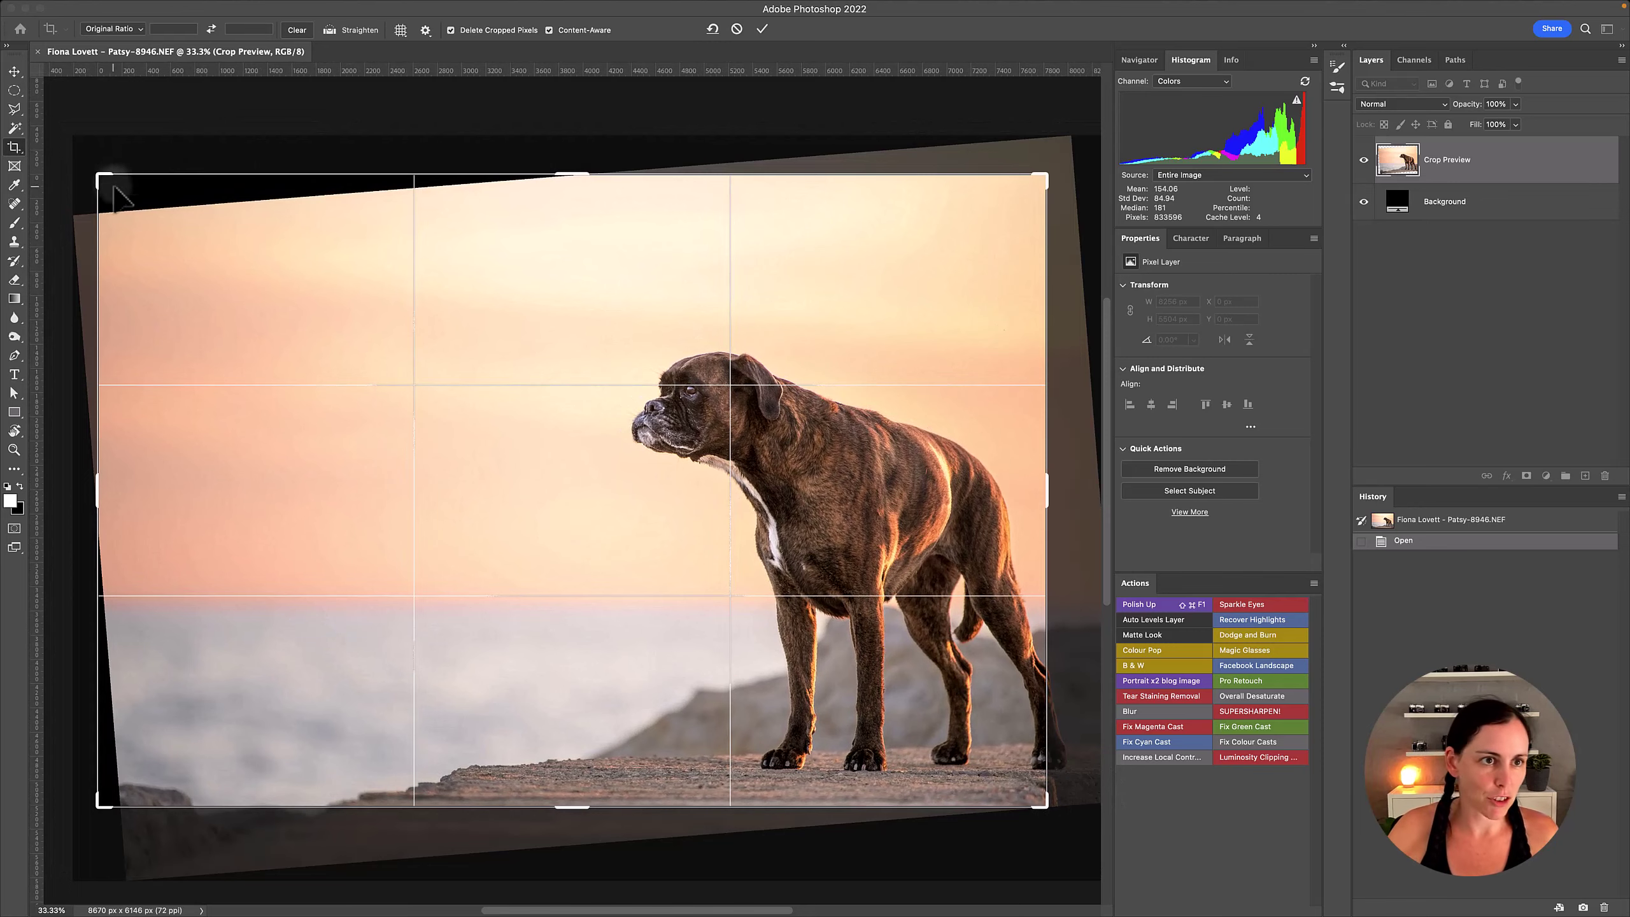
left_click_drag(98, 173, 131, 196)
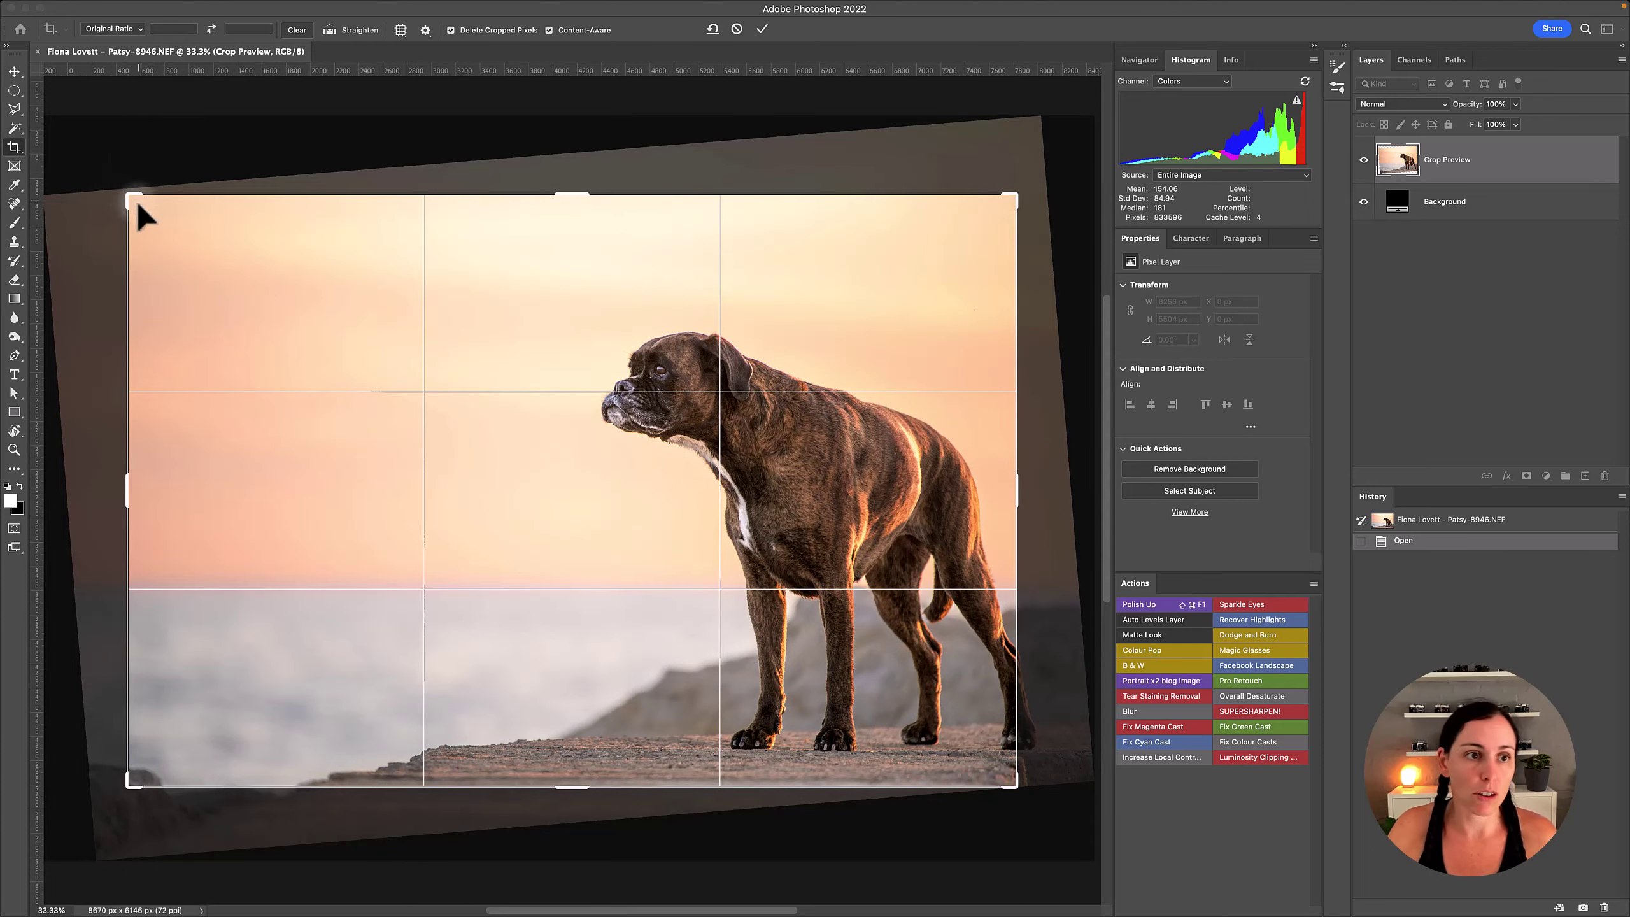
left_click_drag(139, 207, 83, 153)
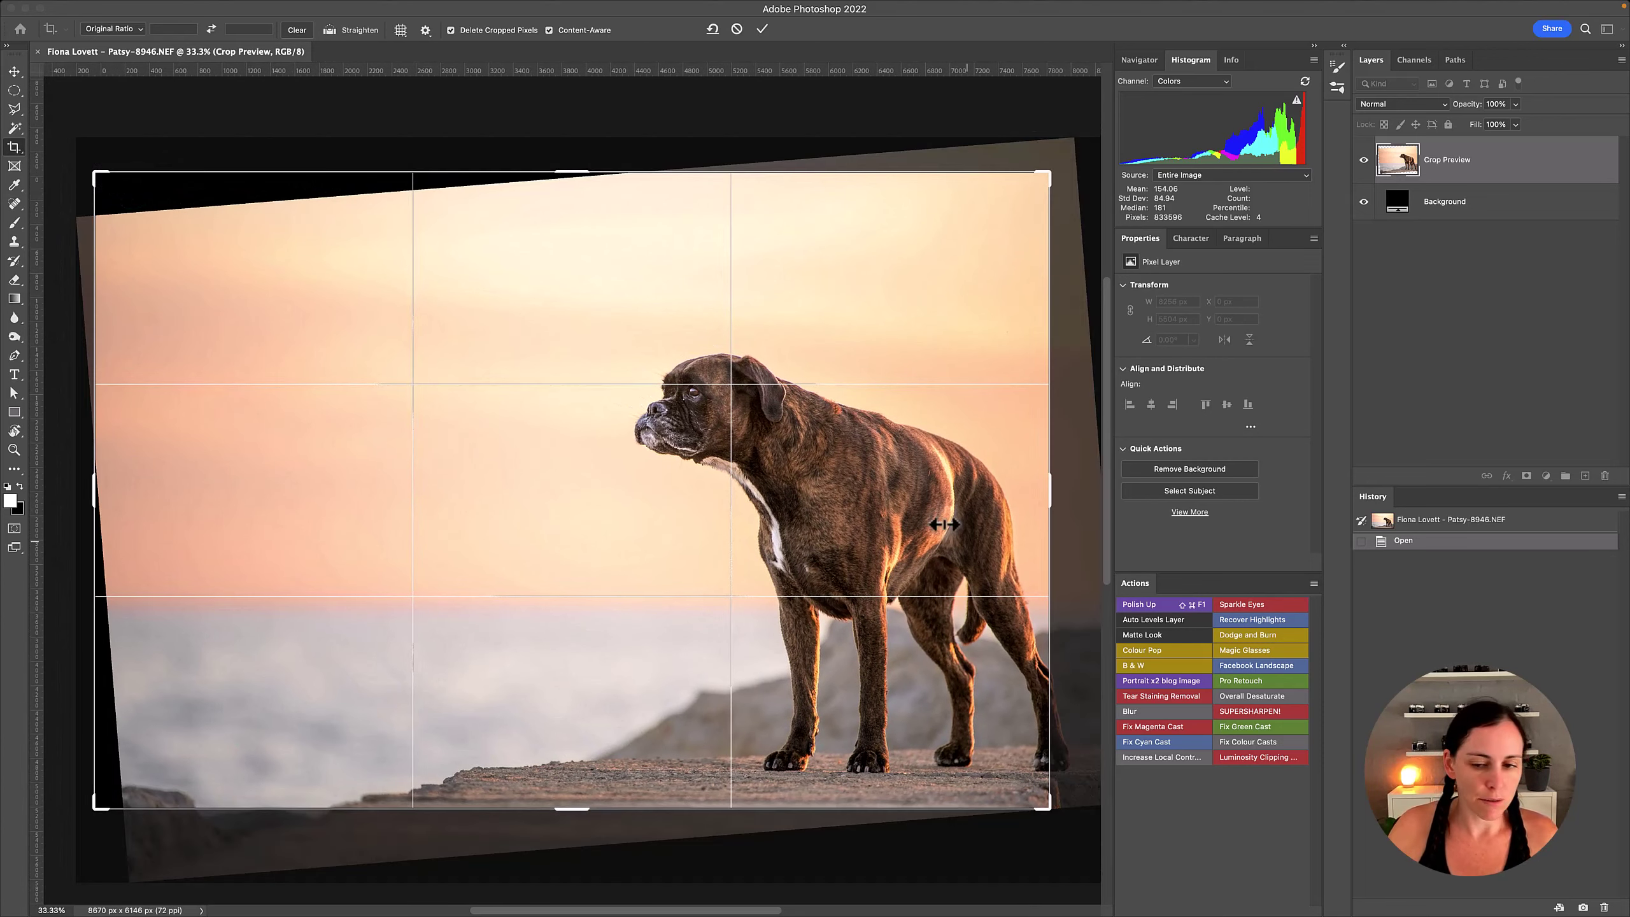
left_click_drag(1051, 810, 1070, 829)
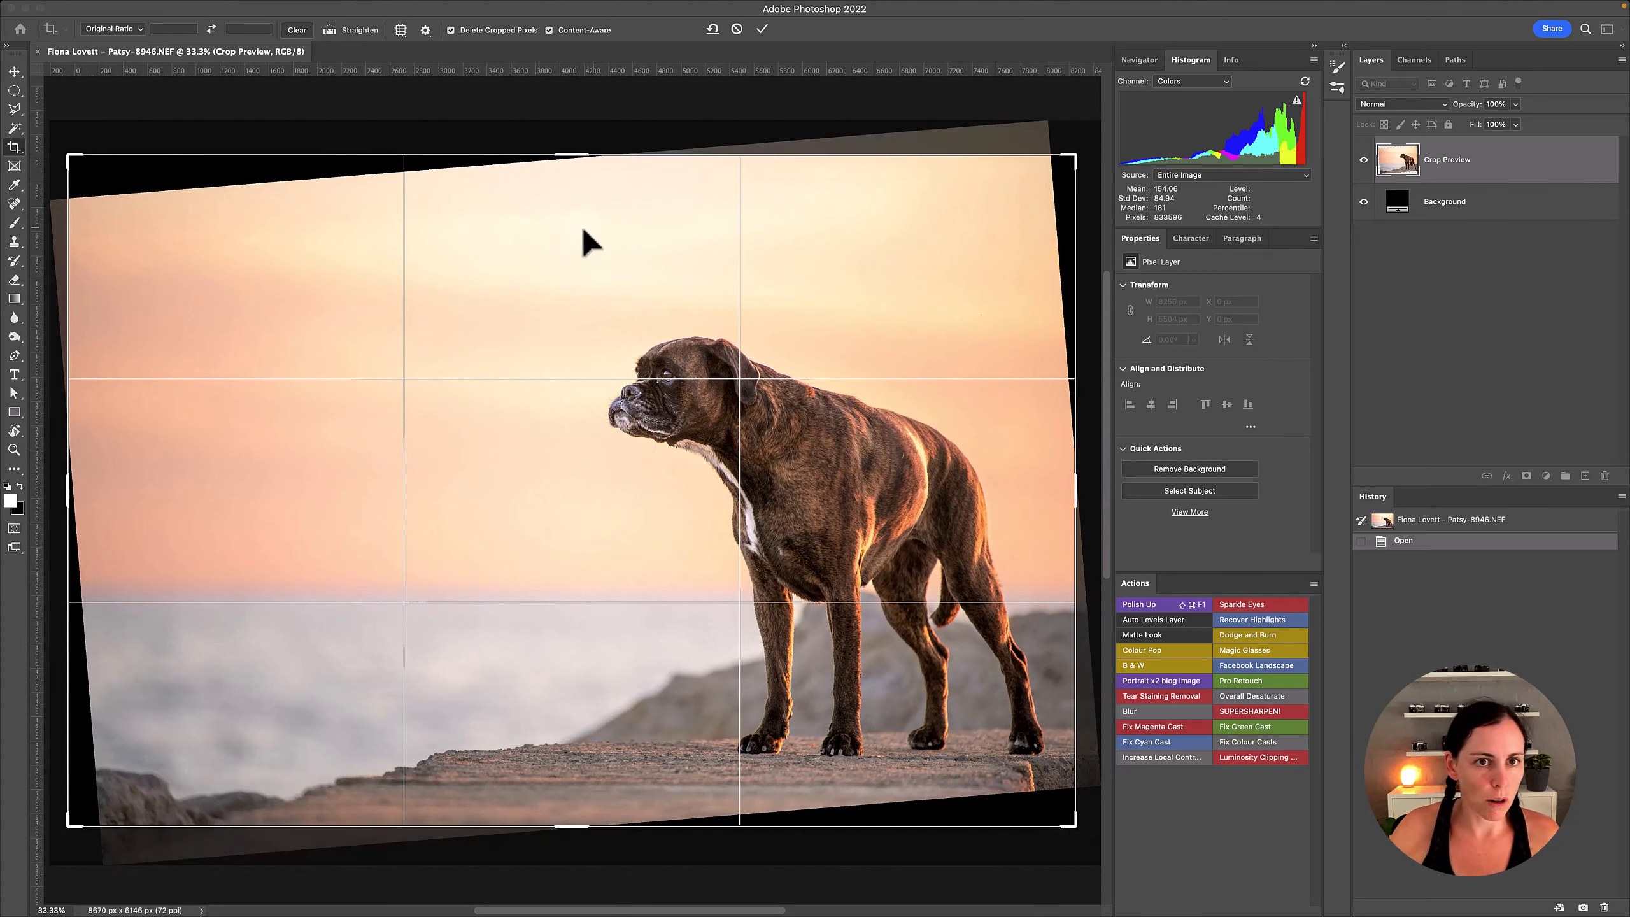
- Reposition the photo in the crop frame, tighten it slightly to about 8084 x 5389 px, and apply the Content-Aware crop
left_click_drag(623, 620, 603, 645)
left_click_drag(69, 824, 95, 806)
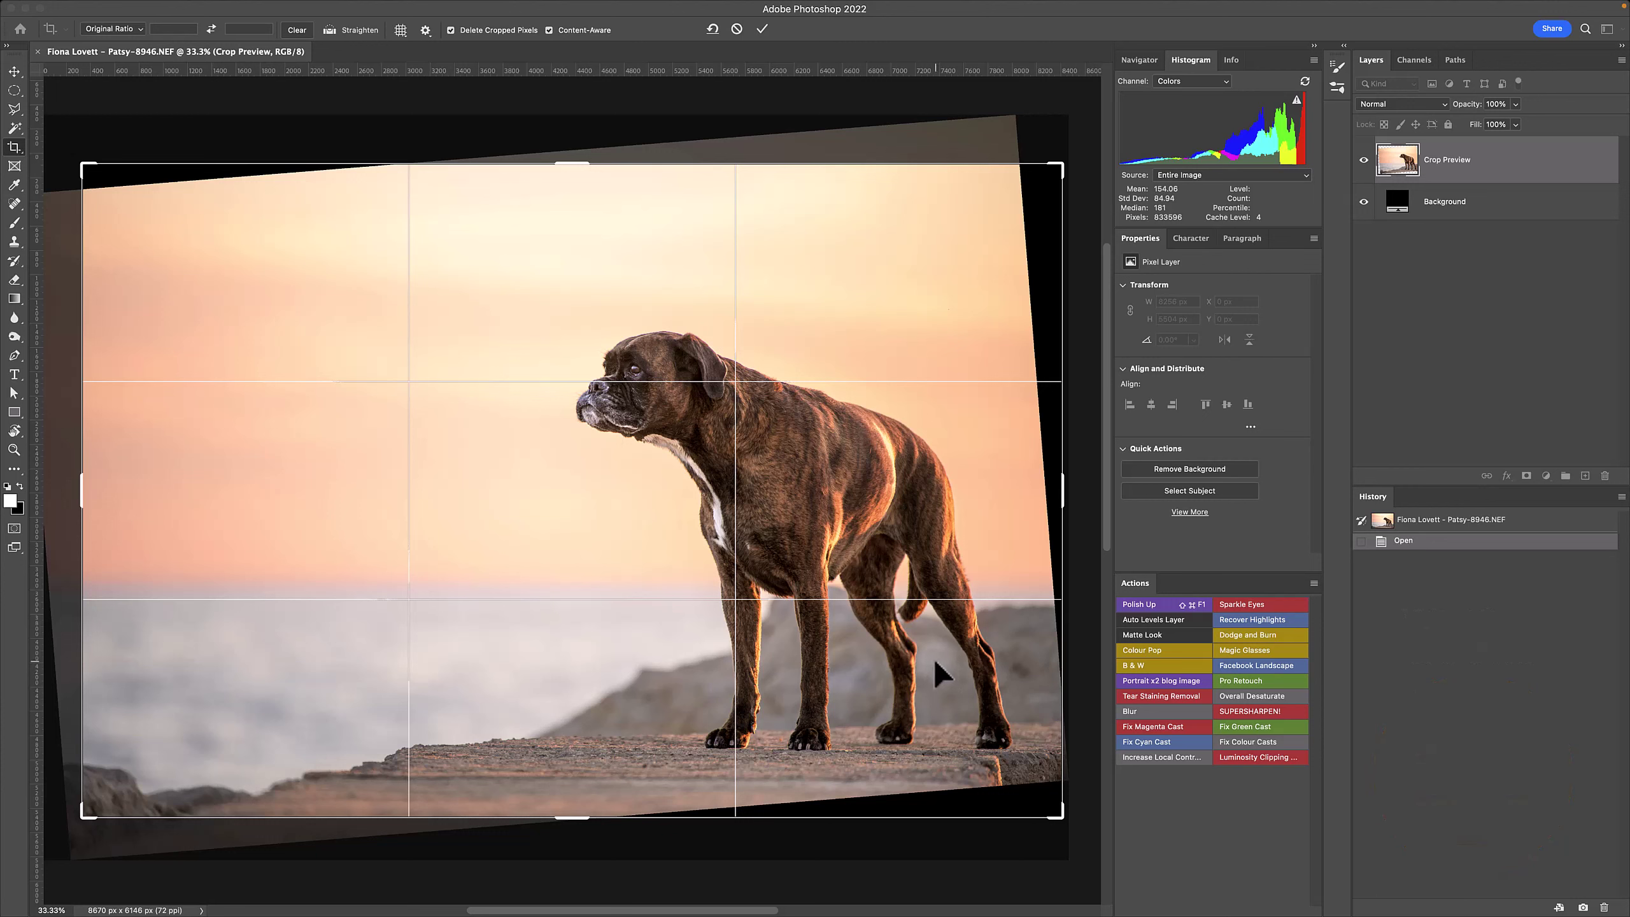
key("Return")
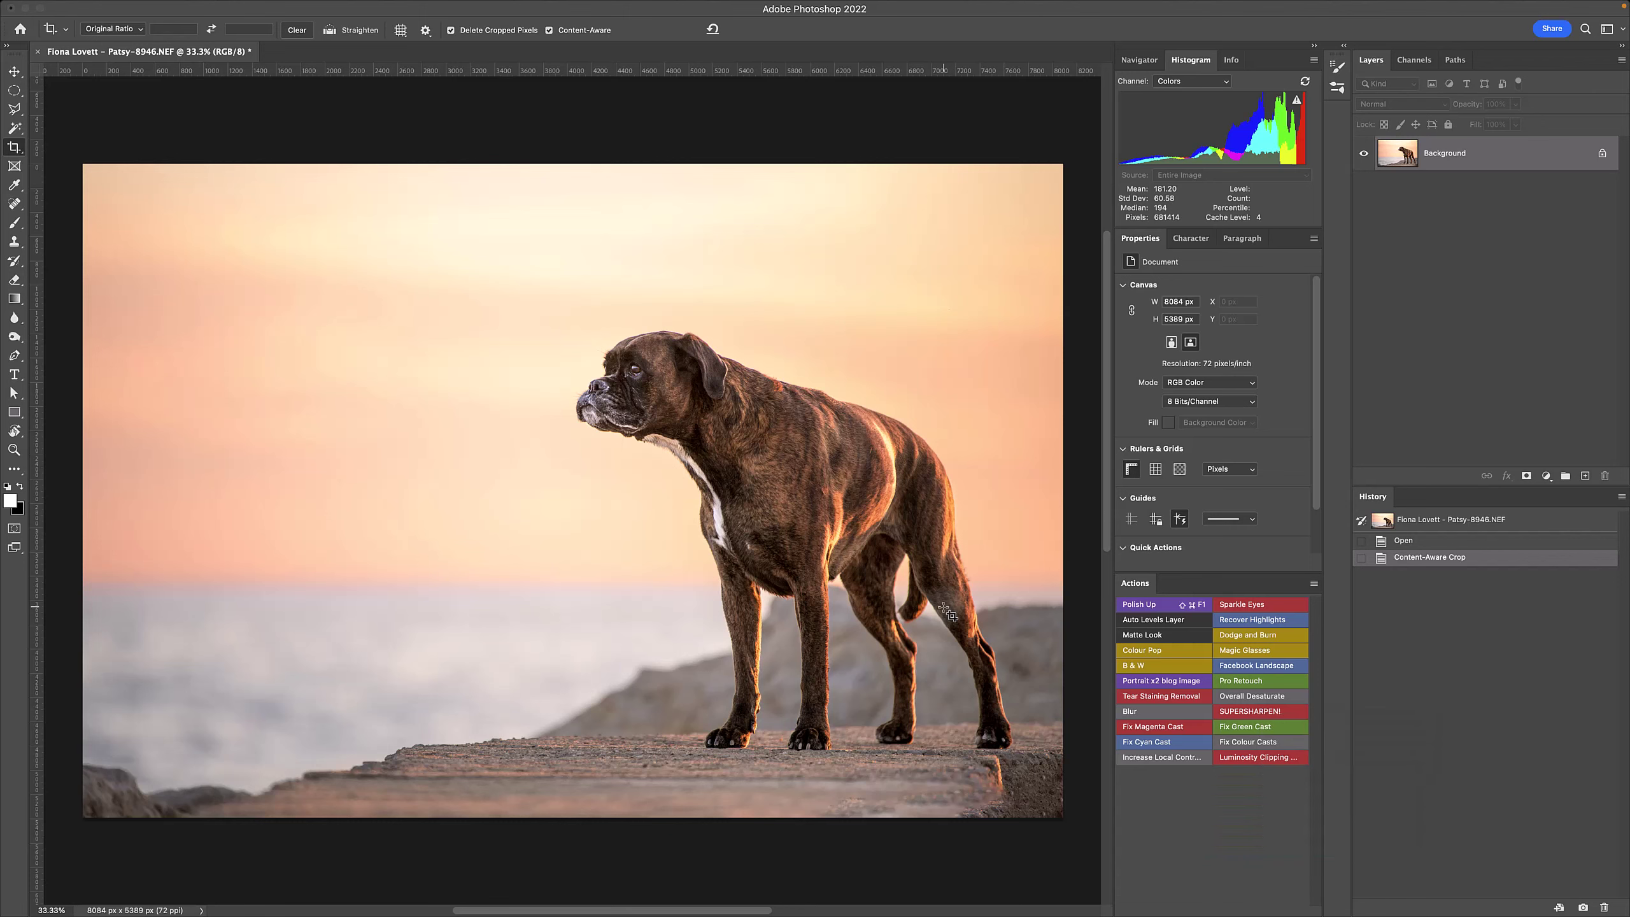
- Inspect the Content-Aware fill up close in both lower corners of the photo
left_click(1006, 792, "super")
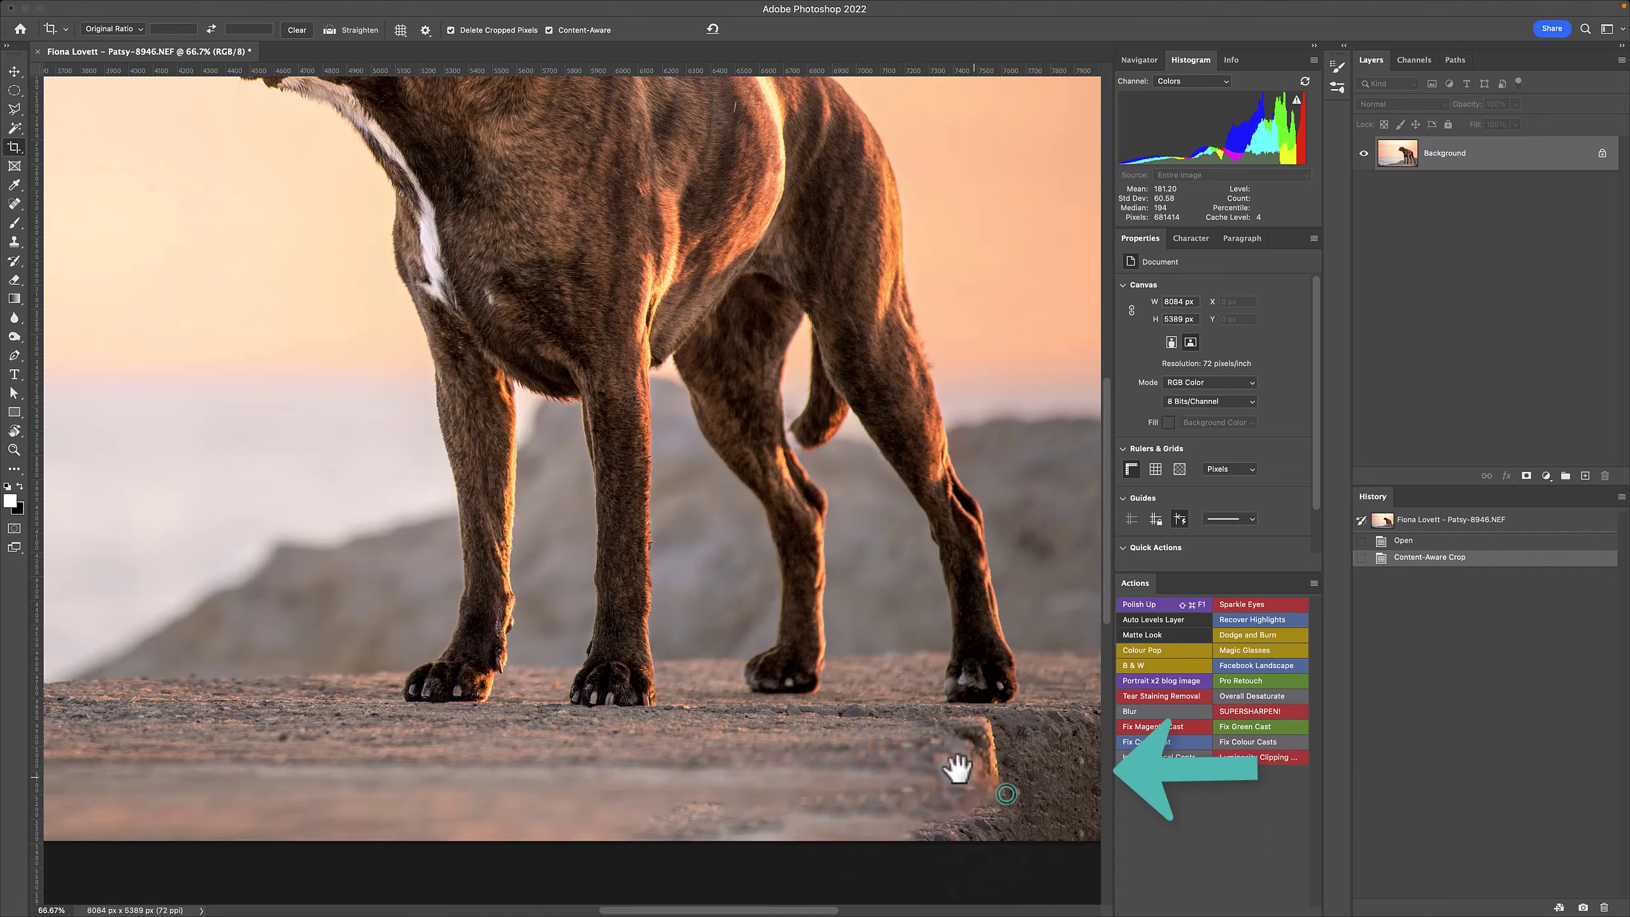
left_click_drag(957, 767, 815, 636)
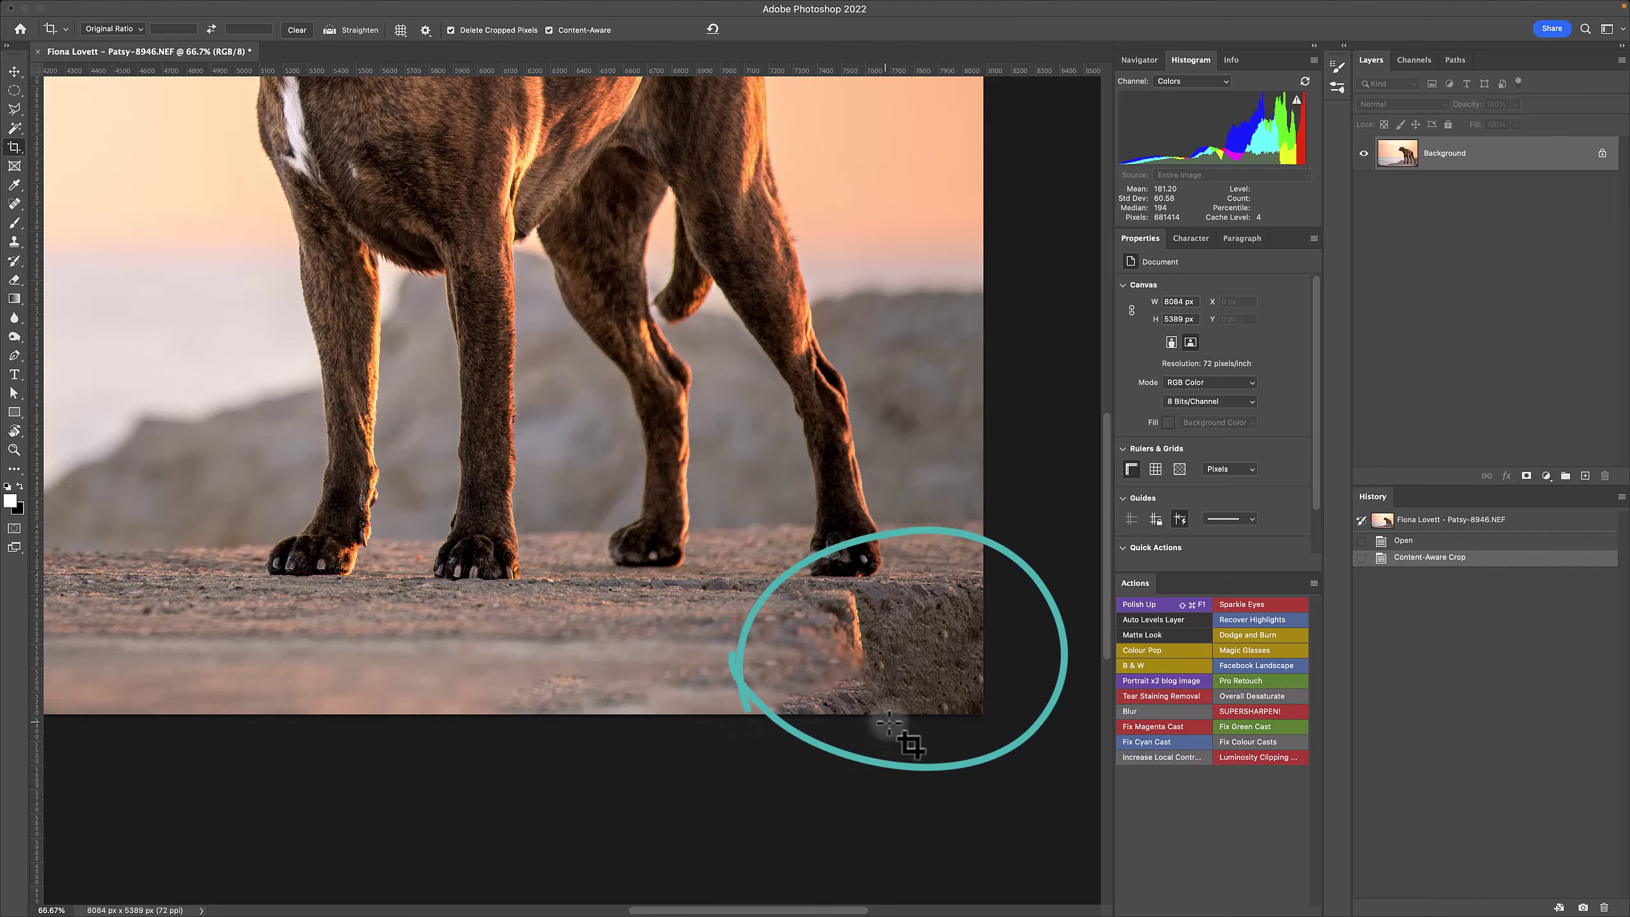
left_click_drag(327, 600, 691, 603)
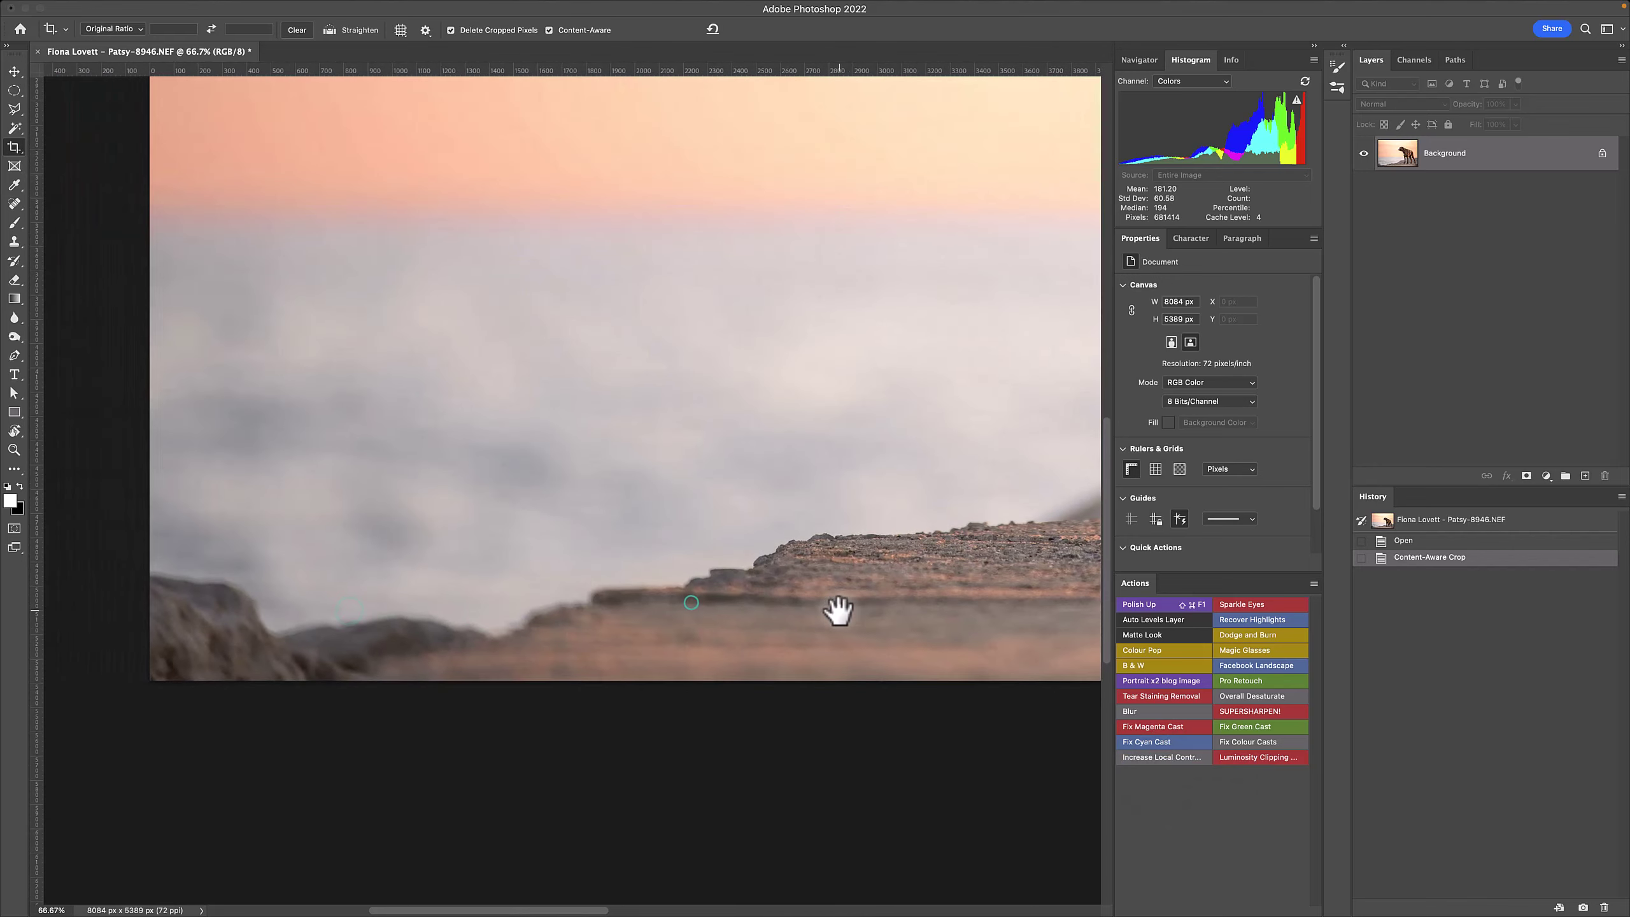
left_click_drag(838, 610, 400, 637)
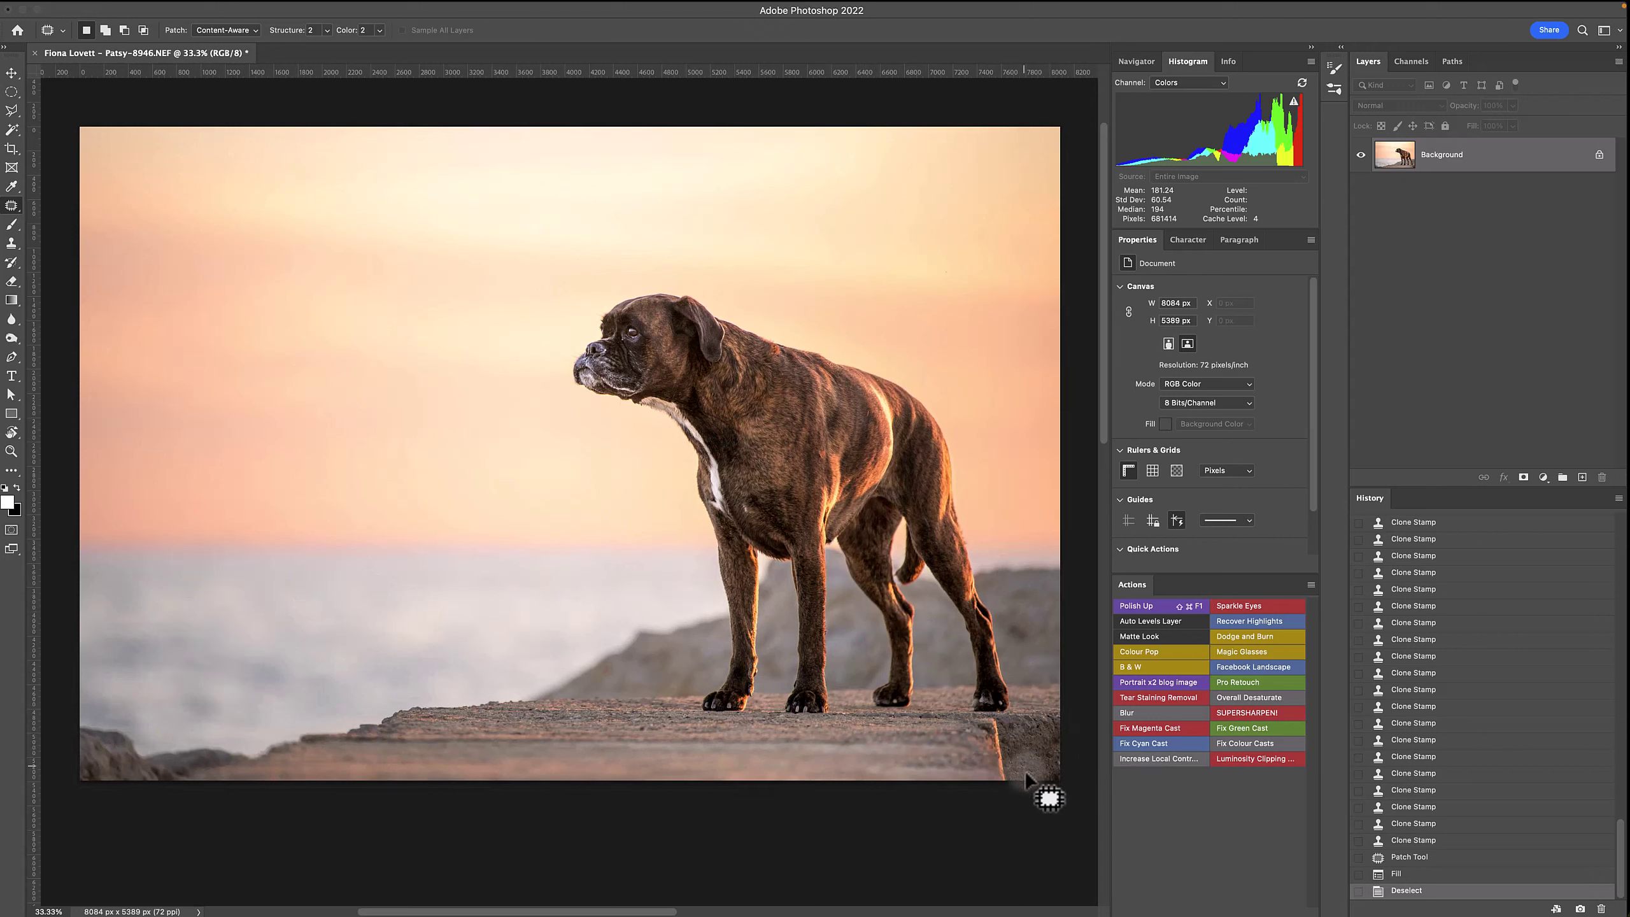
- Patch the dark rock block and its bright edge in the photo's lower-right corner with the neighbouring ledge surface, and clear the selection
left_click(976, 647, "ctrl")
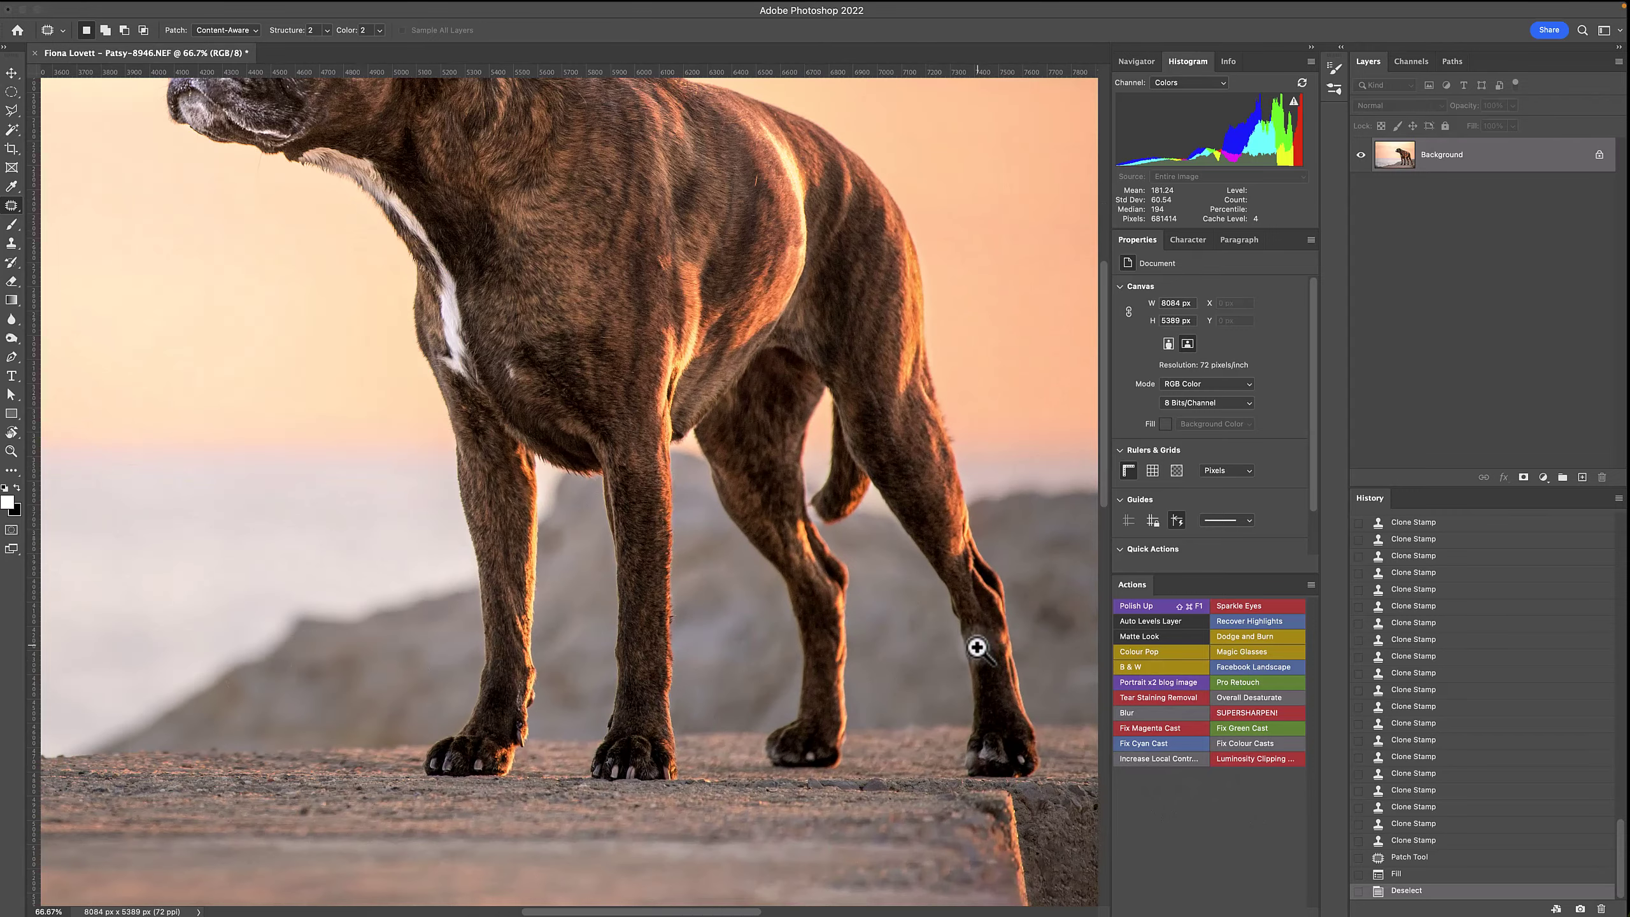
left_click_drag(975, 647, 626, 462)
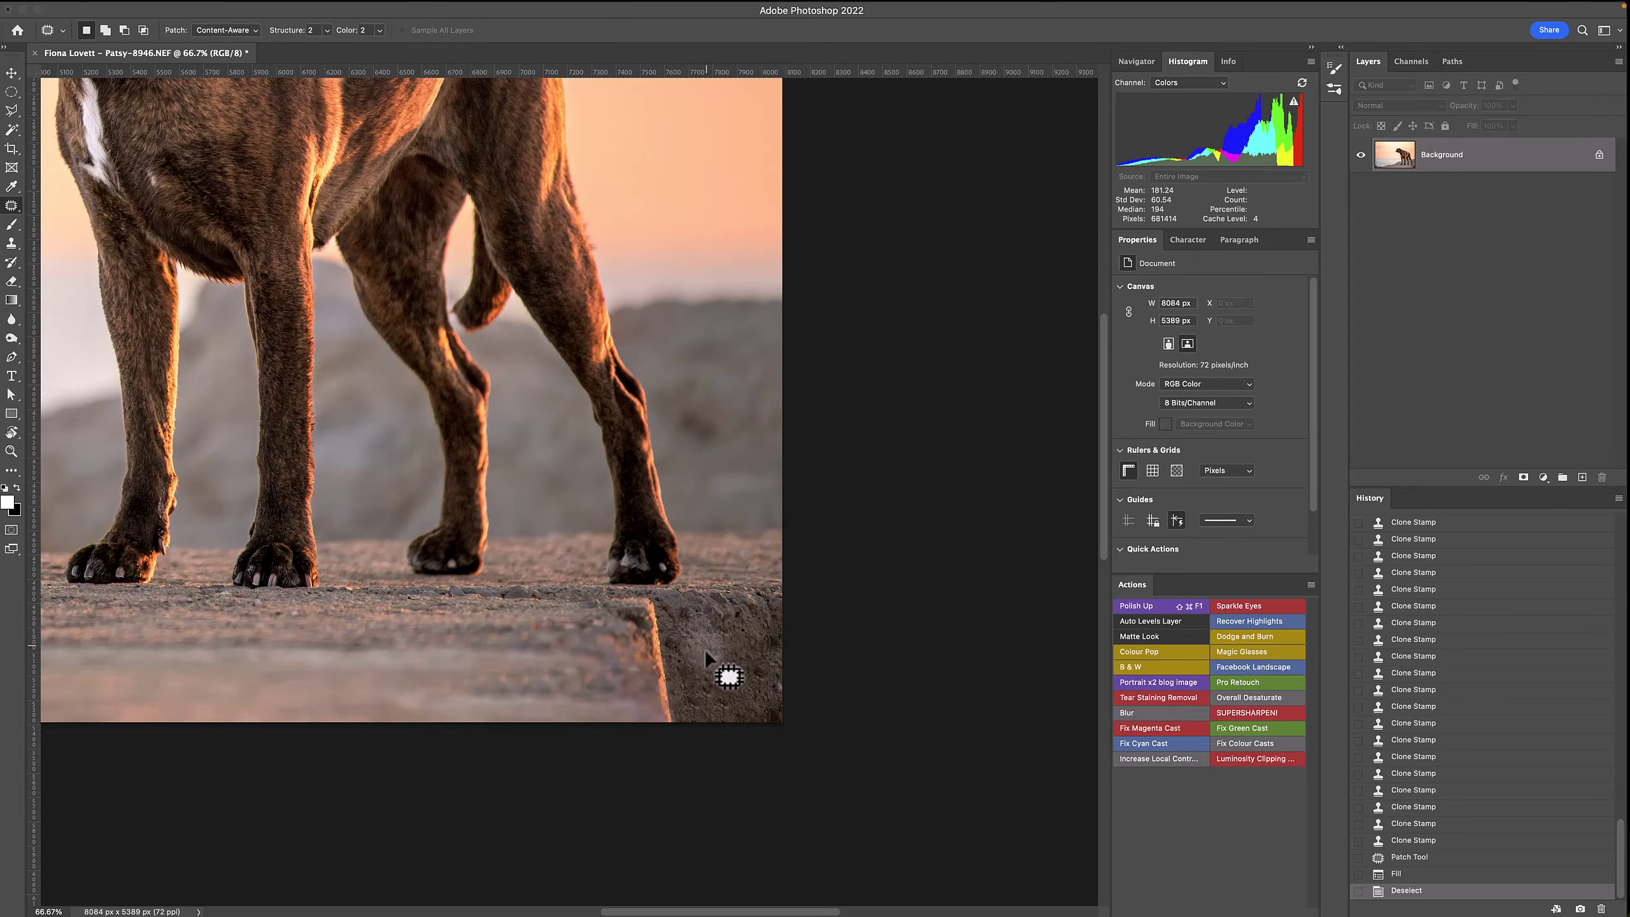
left_click(675, 540, "ctrl")
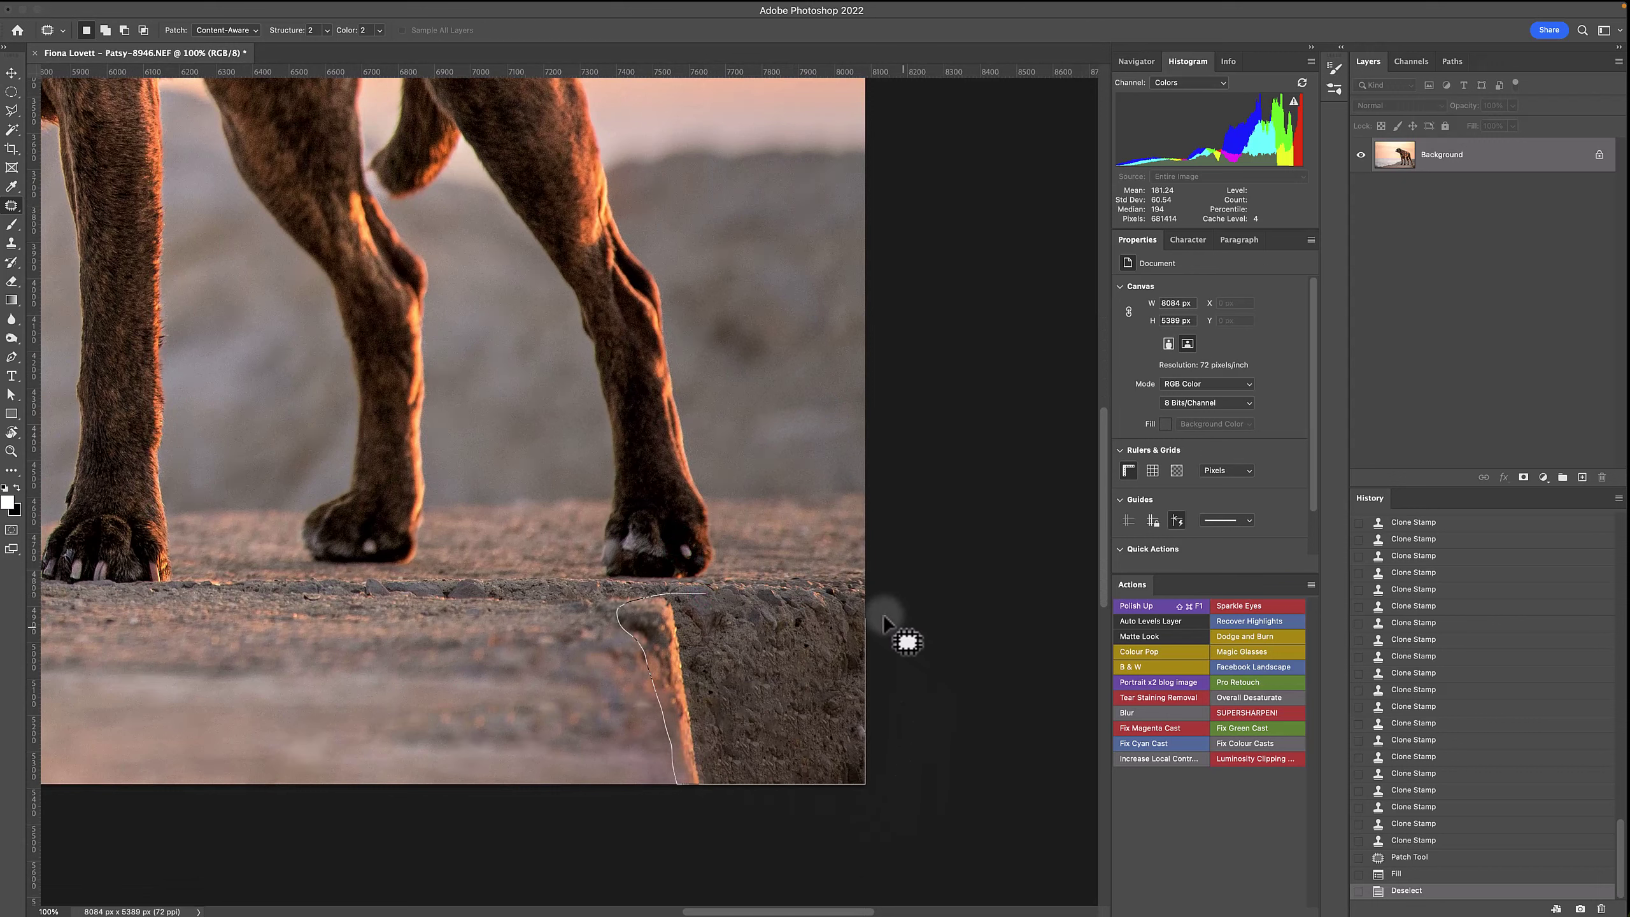
left_click_drag(701, 595, 704, 594)
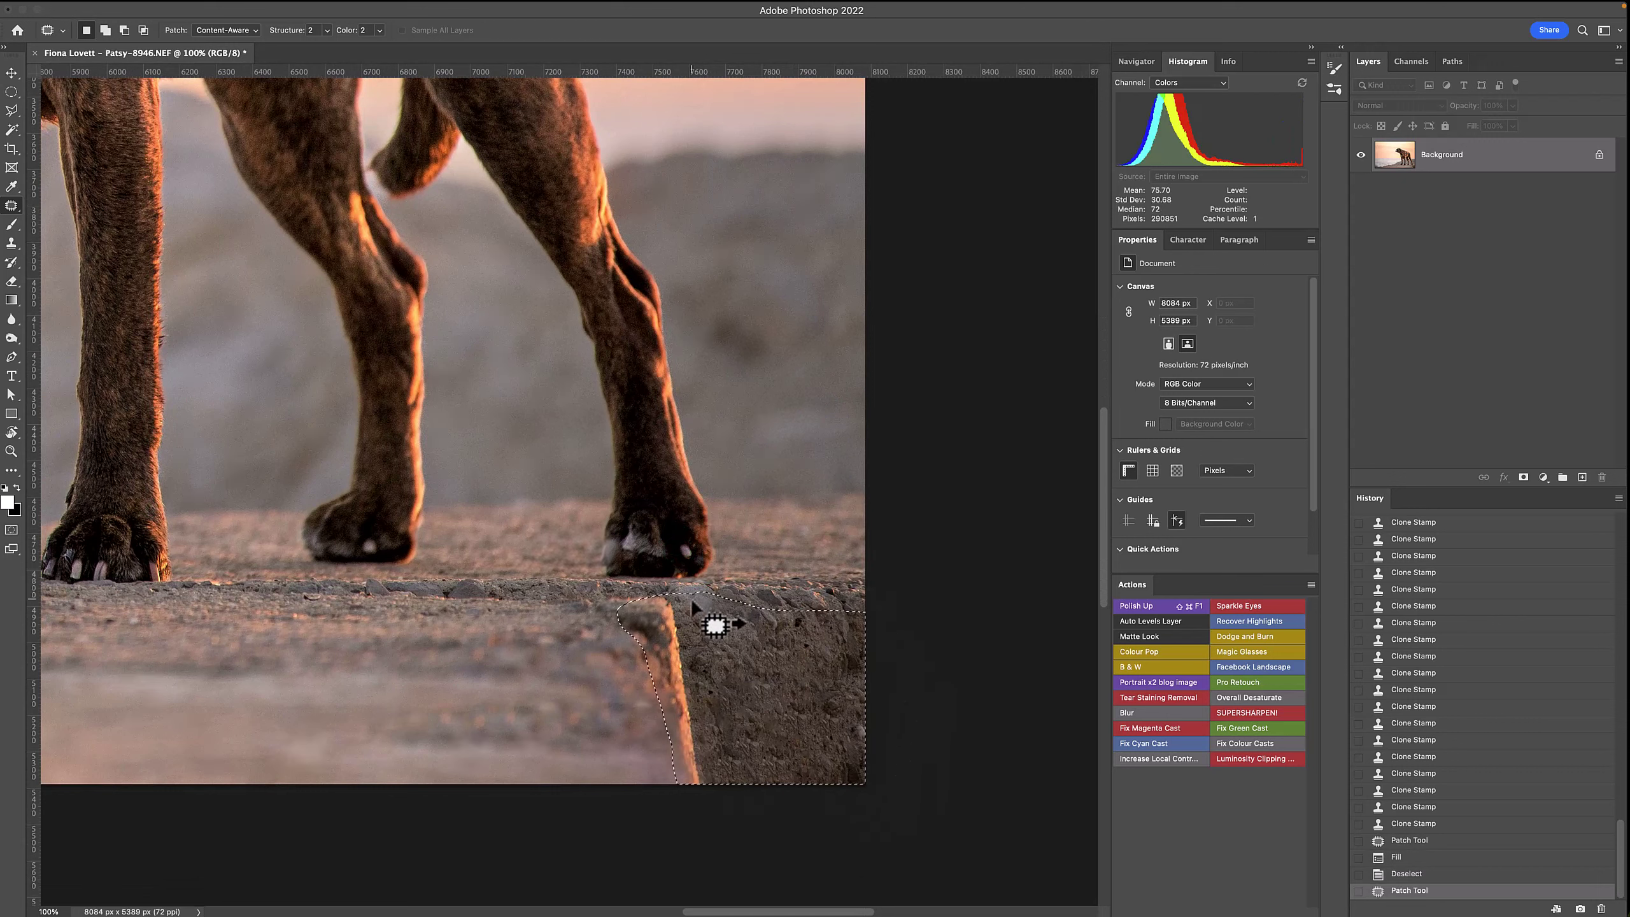
left_click_drag(759, 664, 463, 648)
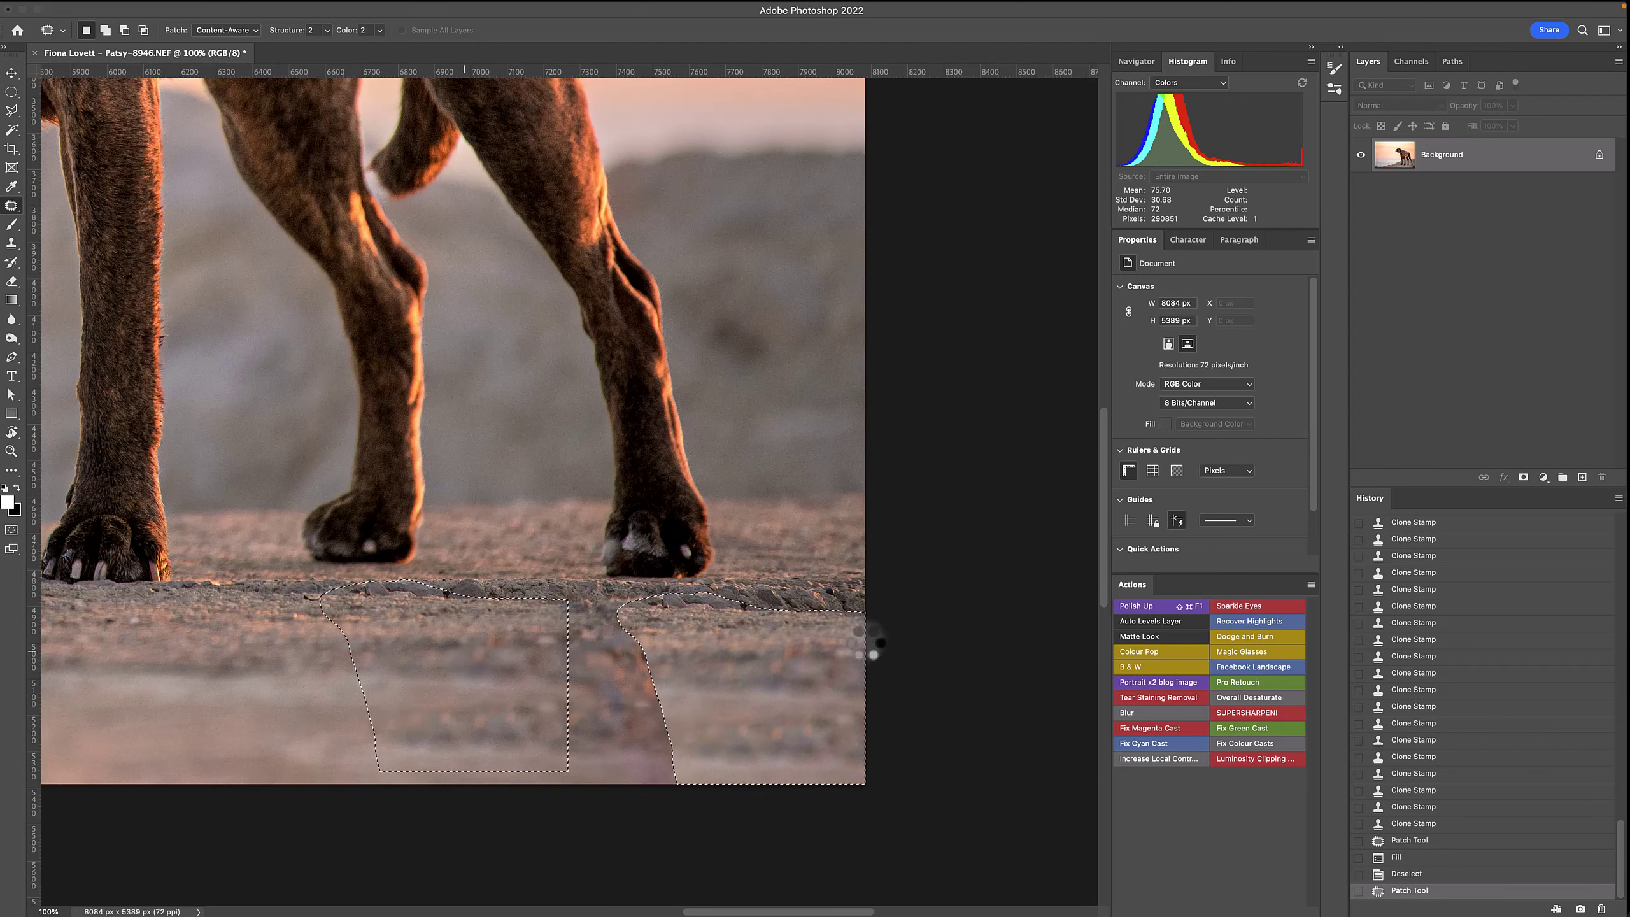
key("super+d")
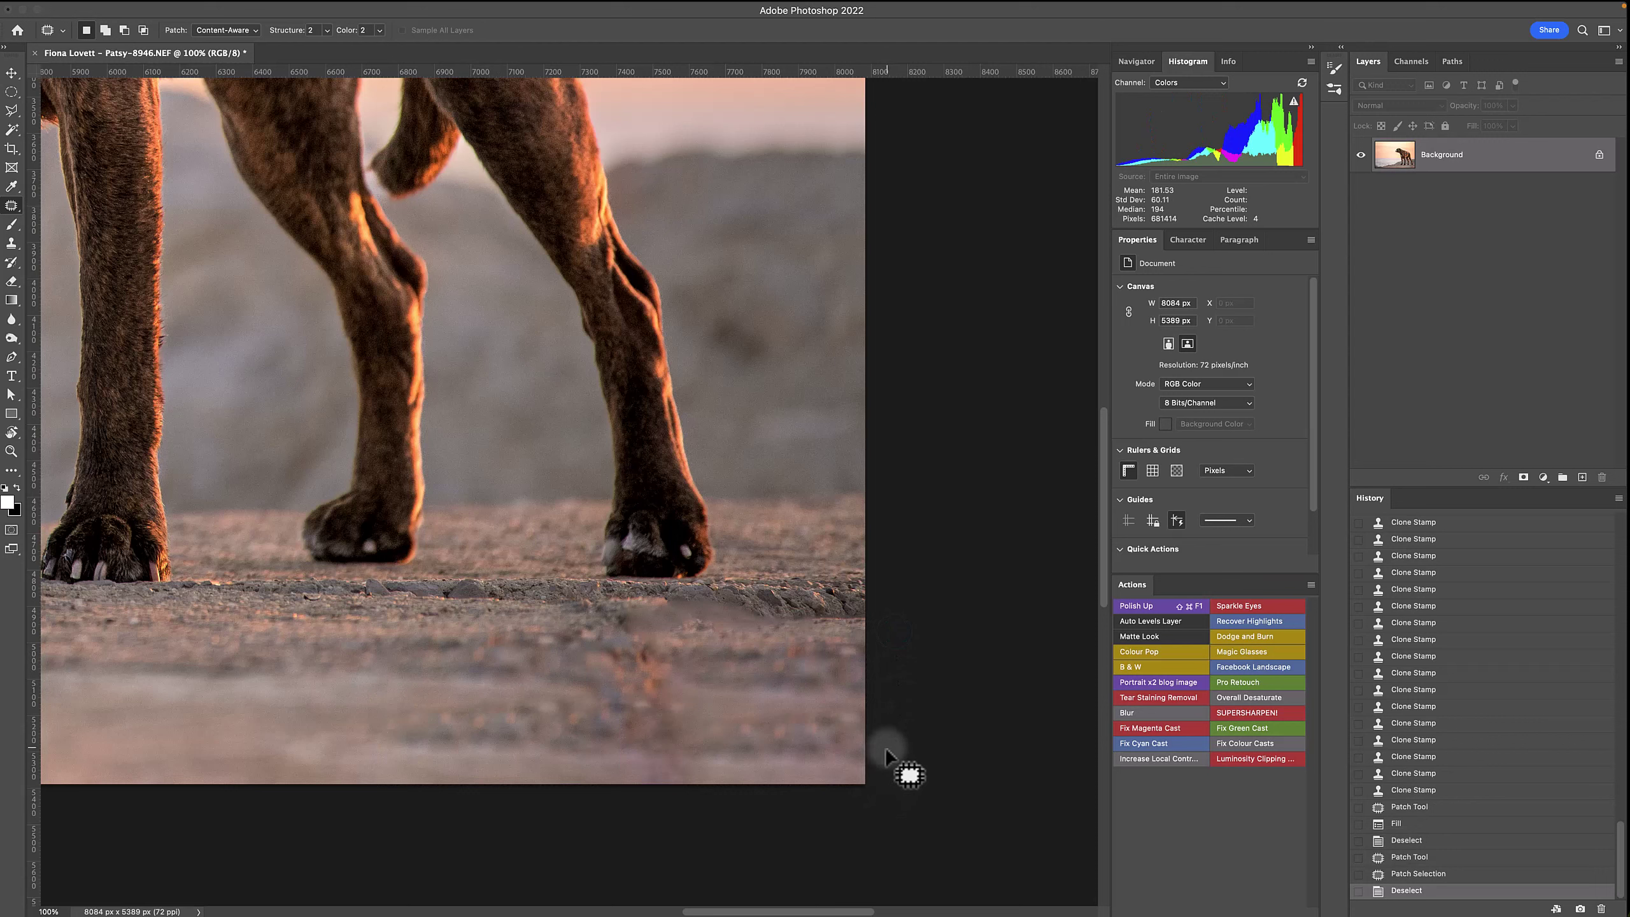
- Clone smooth rock texture over the patched seam beneath the back paw using a 300 px Clone Stamp at 30% opacity
key("s")
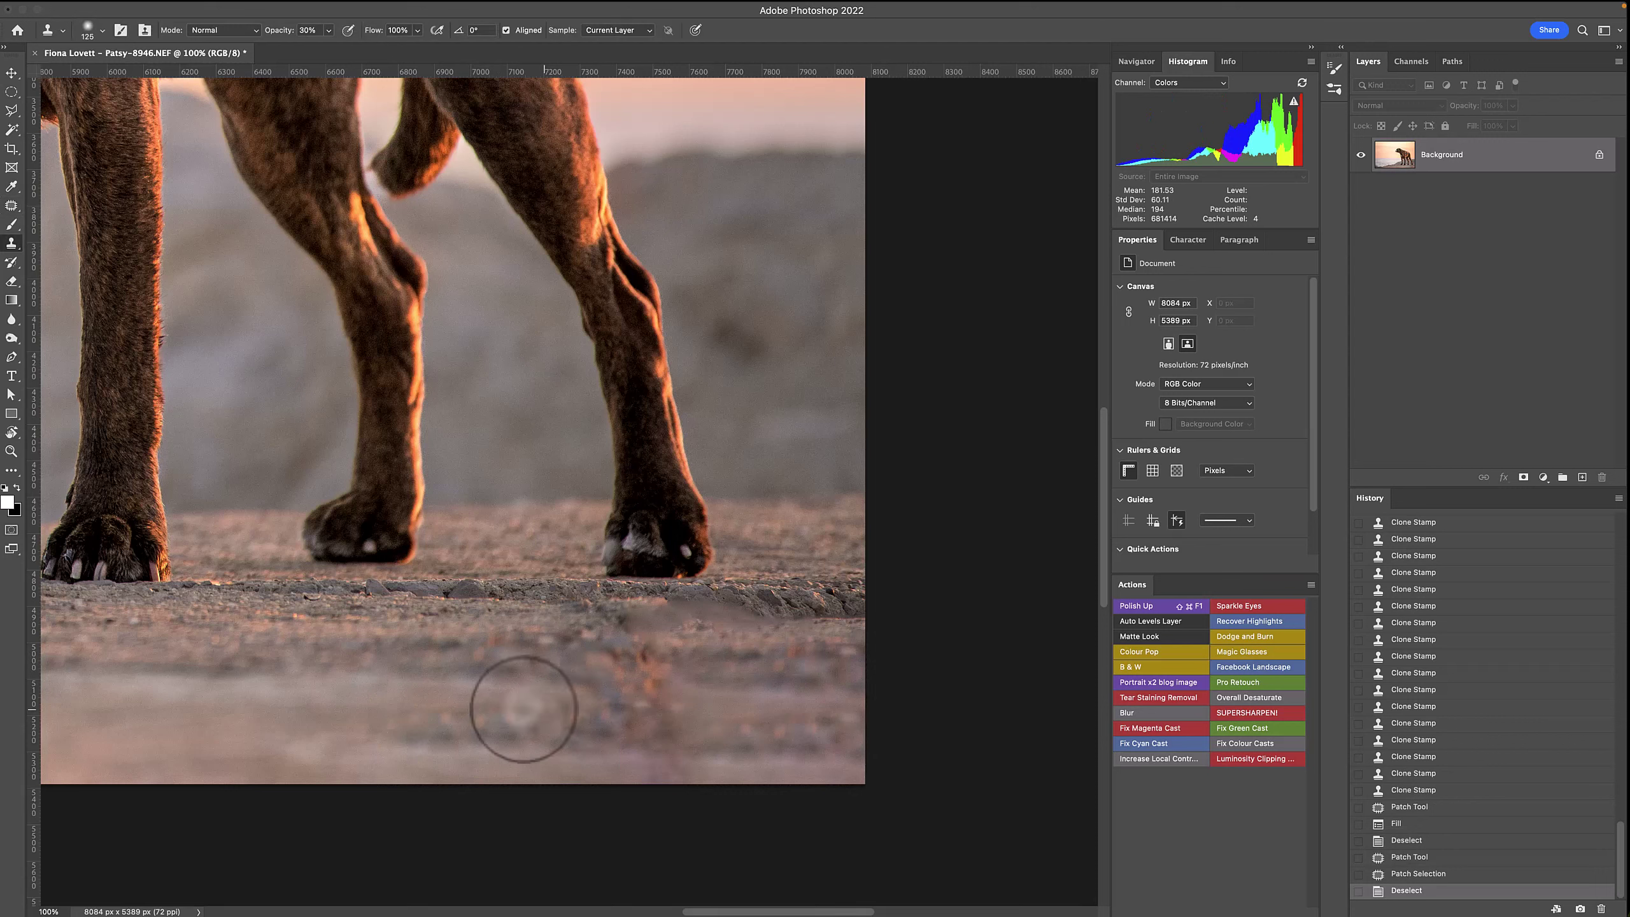
key("bracketright")
key("bracketright")
key("bracketright")
key("bracketright")
key("bracketright")
key("bracketright")
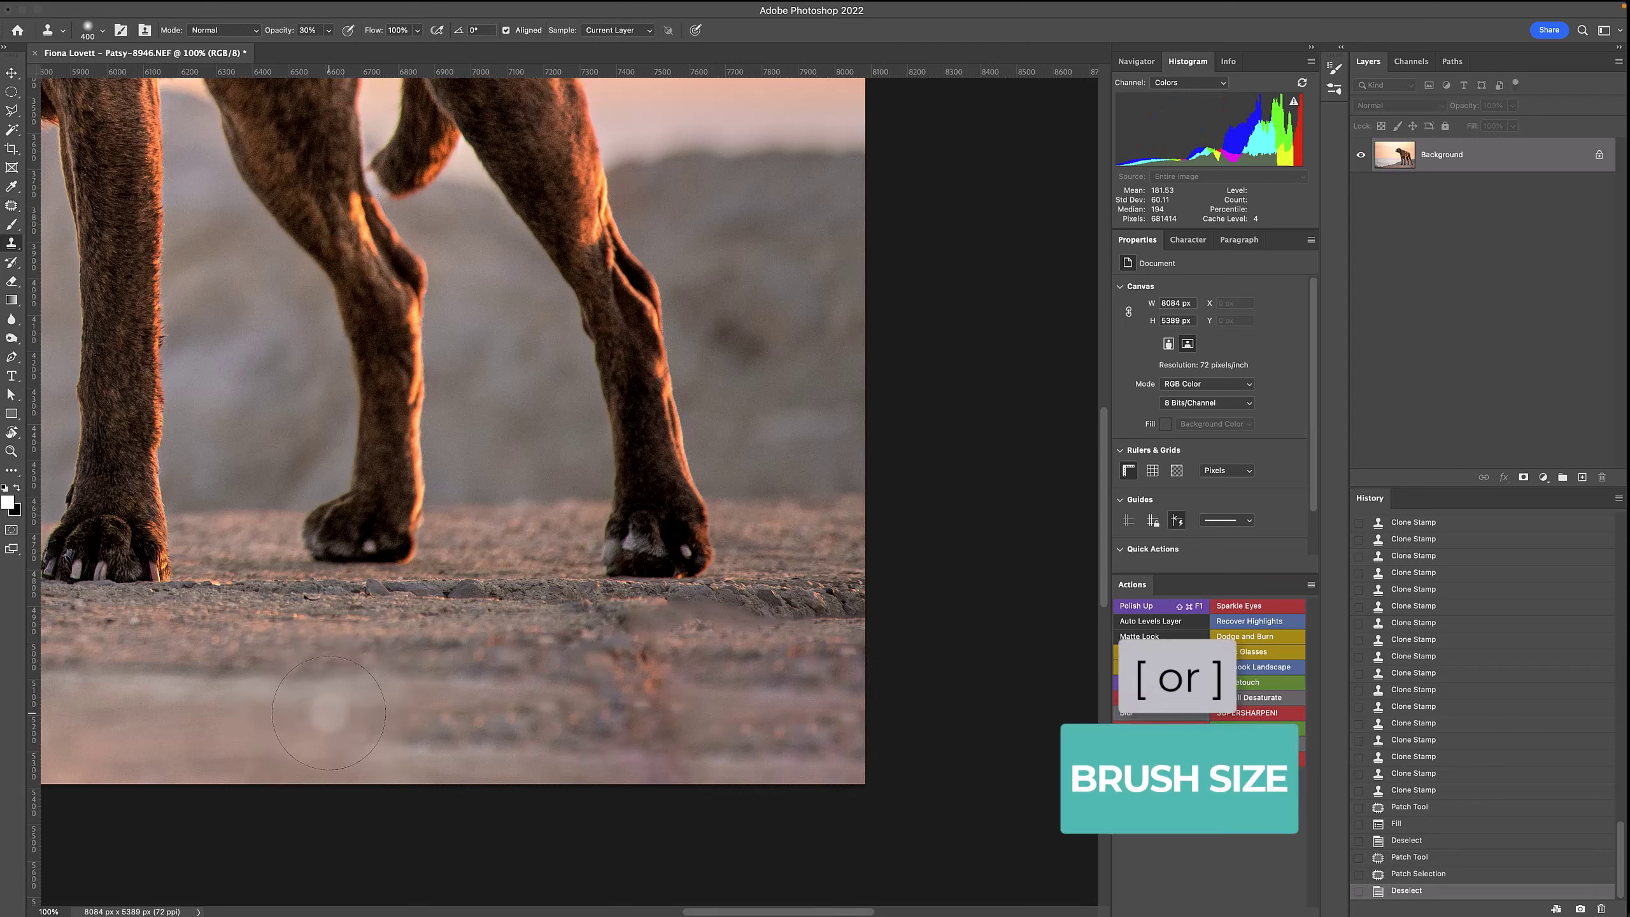
key("bracketleft")
left_click(233, 680, "alt")
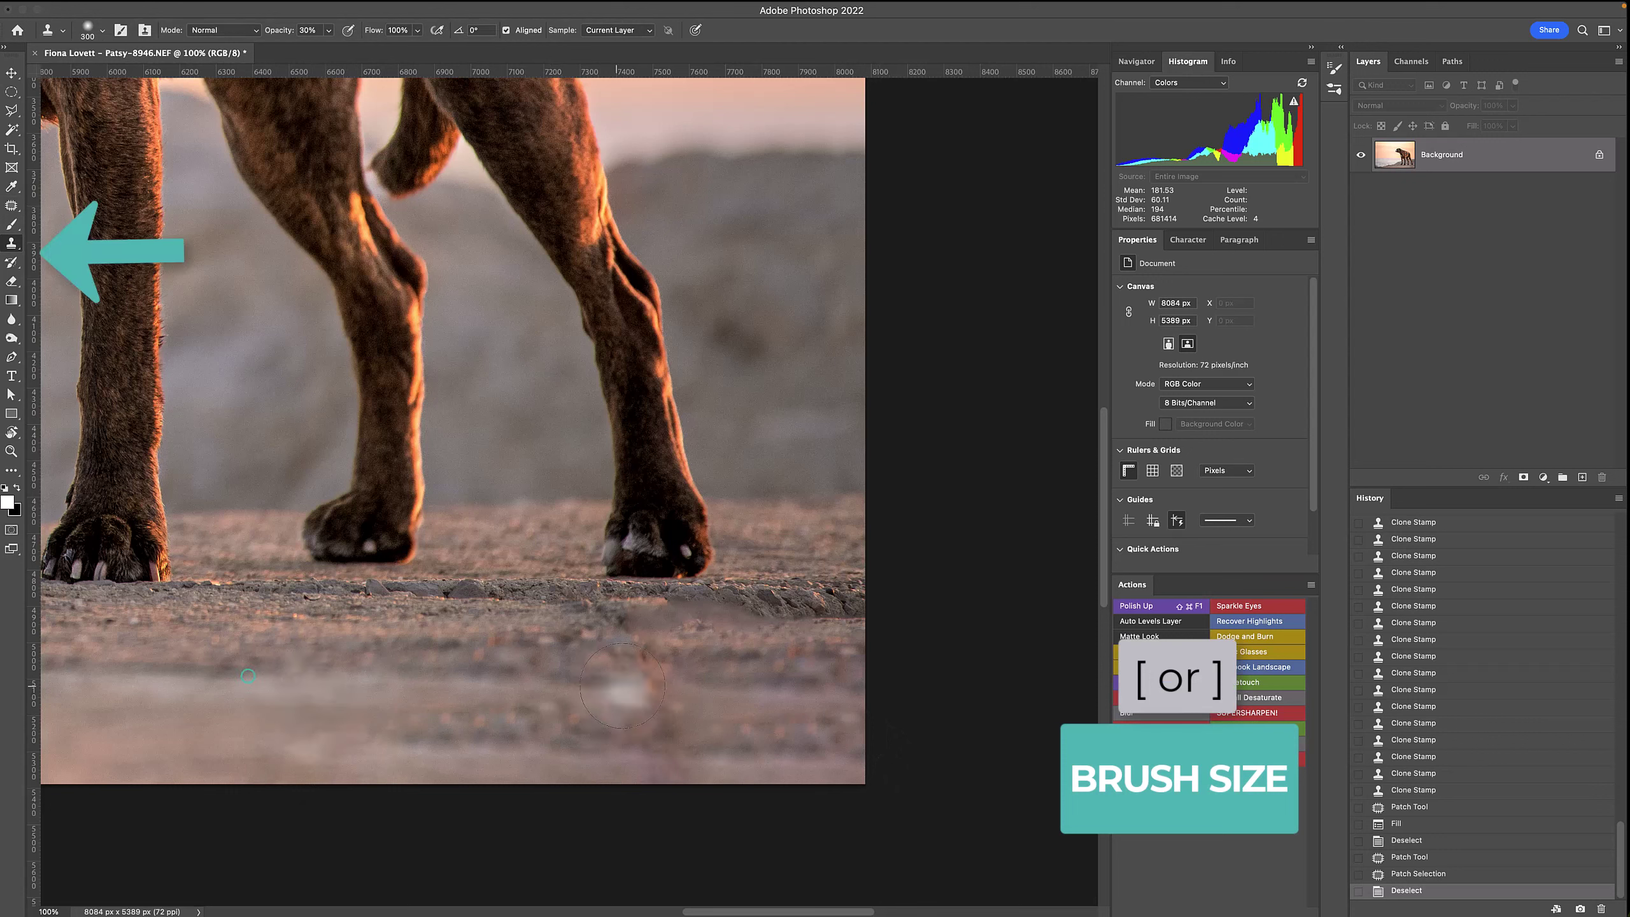
left_click(643, 690)
left_click(658, 695)
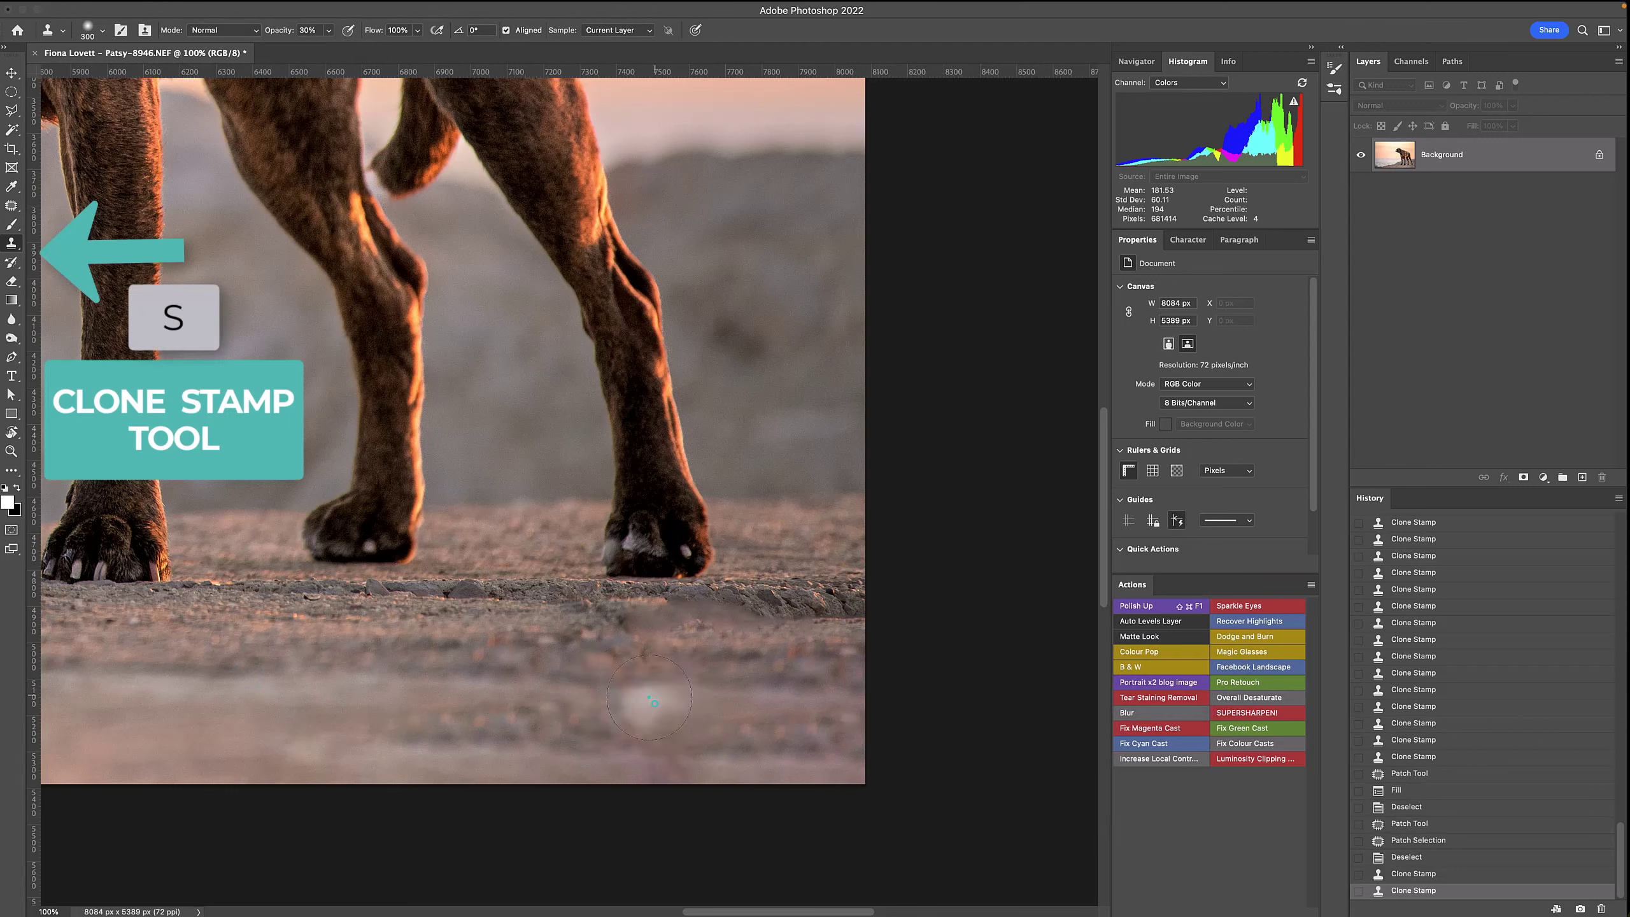
left_click(649, 699)
left_click(654, 697)
left_click(667, 707)
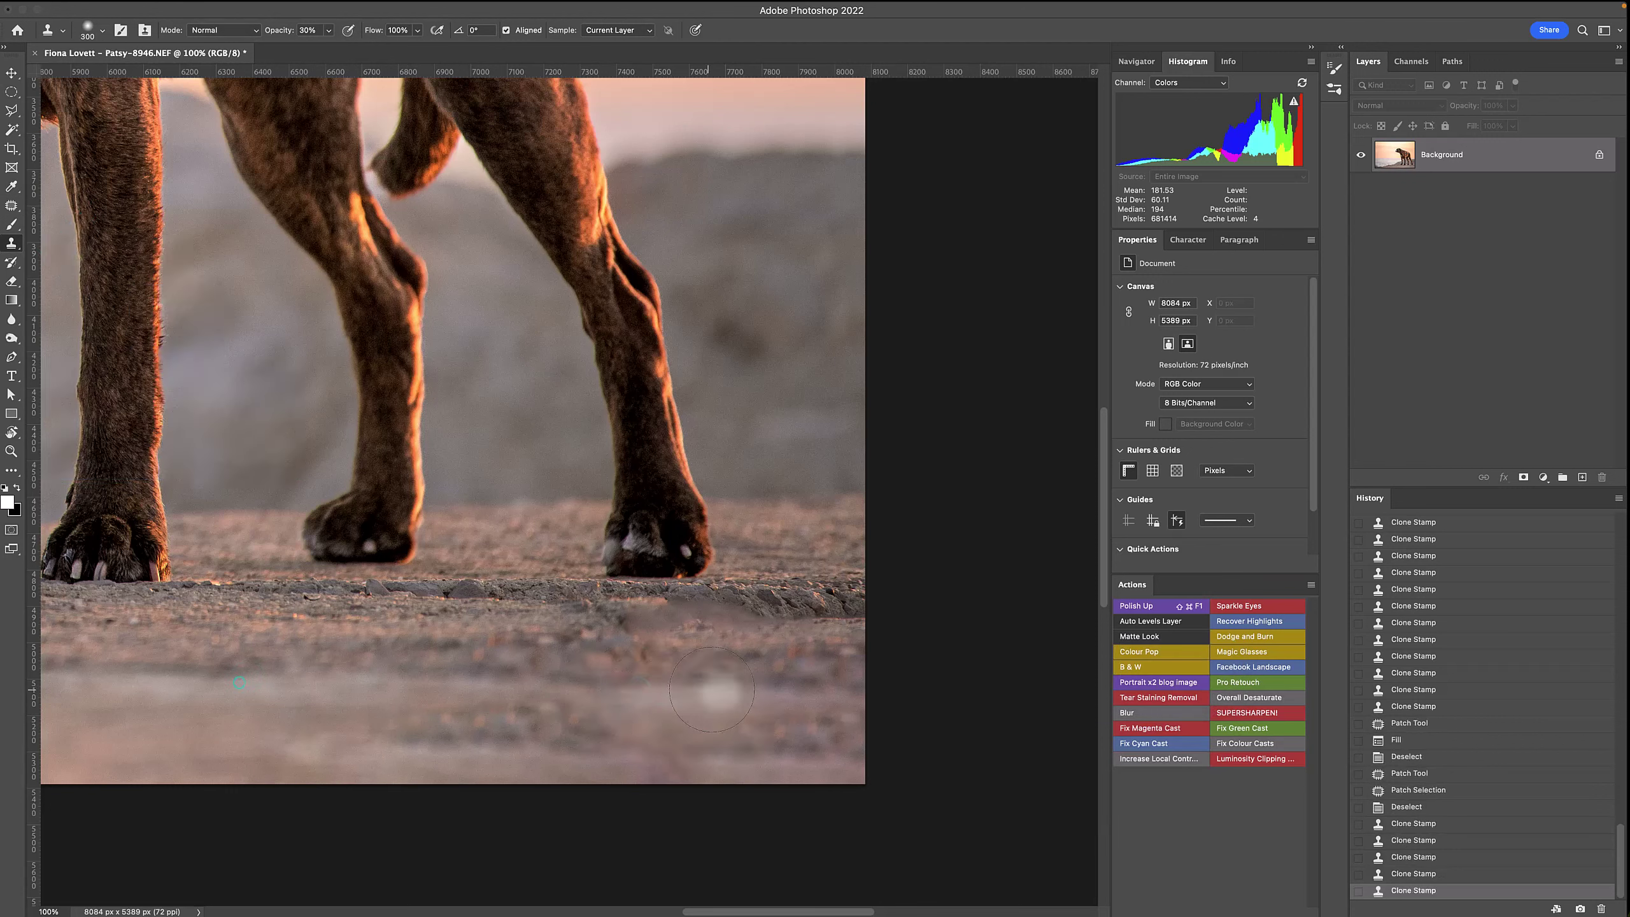
left_click(808, 665)
- Rebuild the ledge edge below the dog's back paw by cloning the nearby edge with a 150 px brush
left_click(477, 575, "alt")
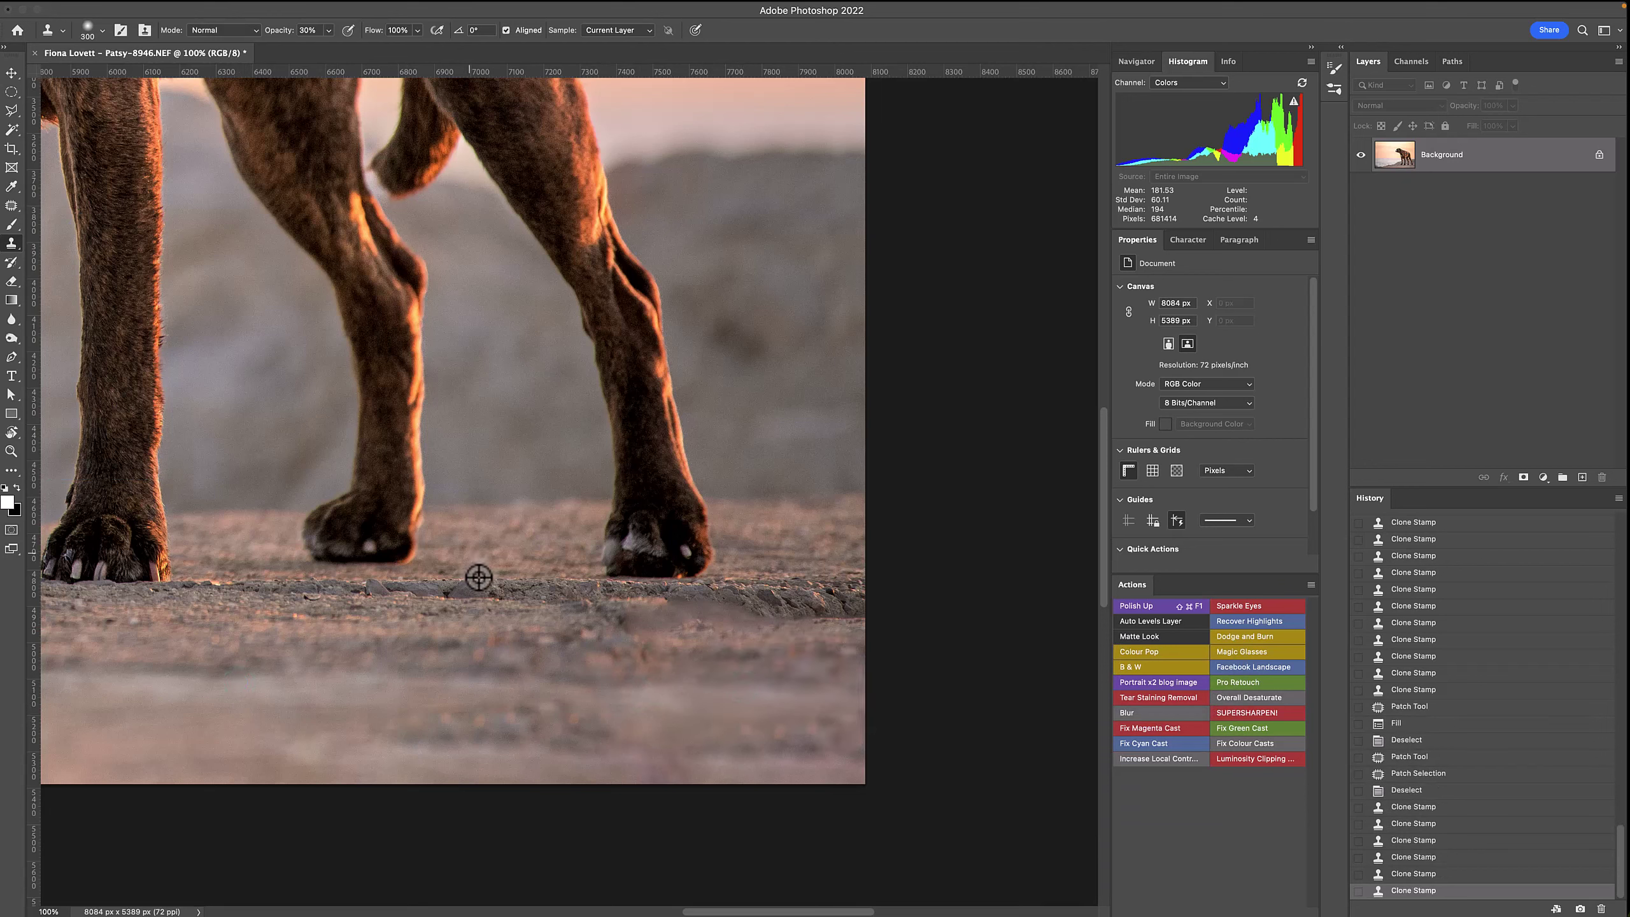
key("bracketleft")
key("bracketleft")
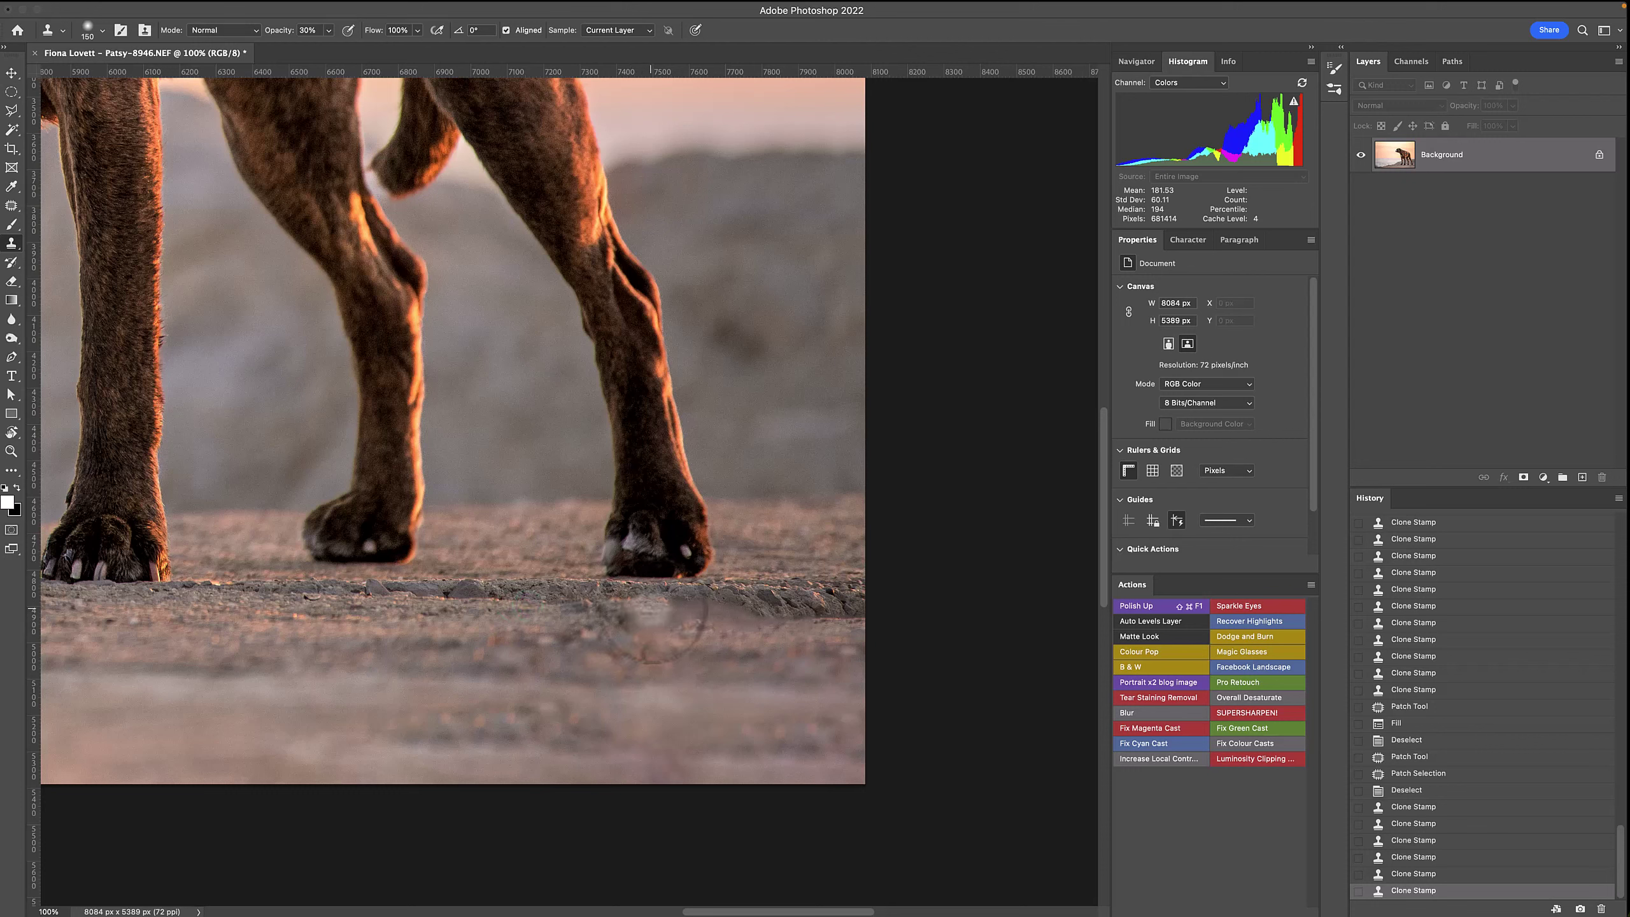
left_click(655, 618)
left_click(639, 612)
left_click(645, 609)
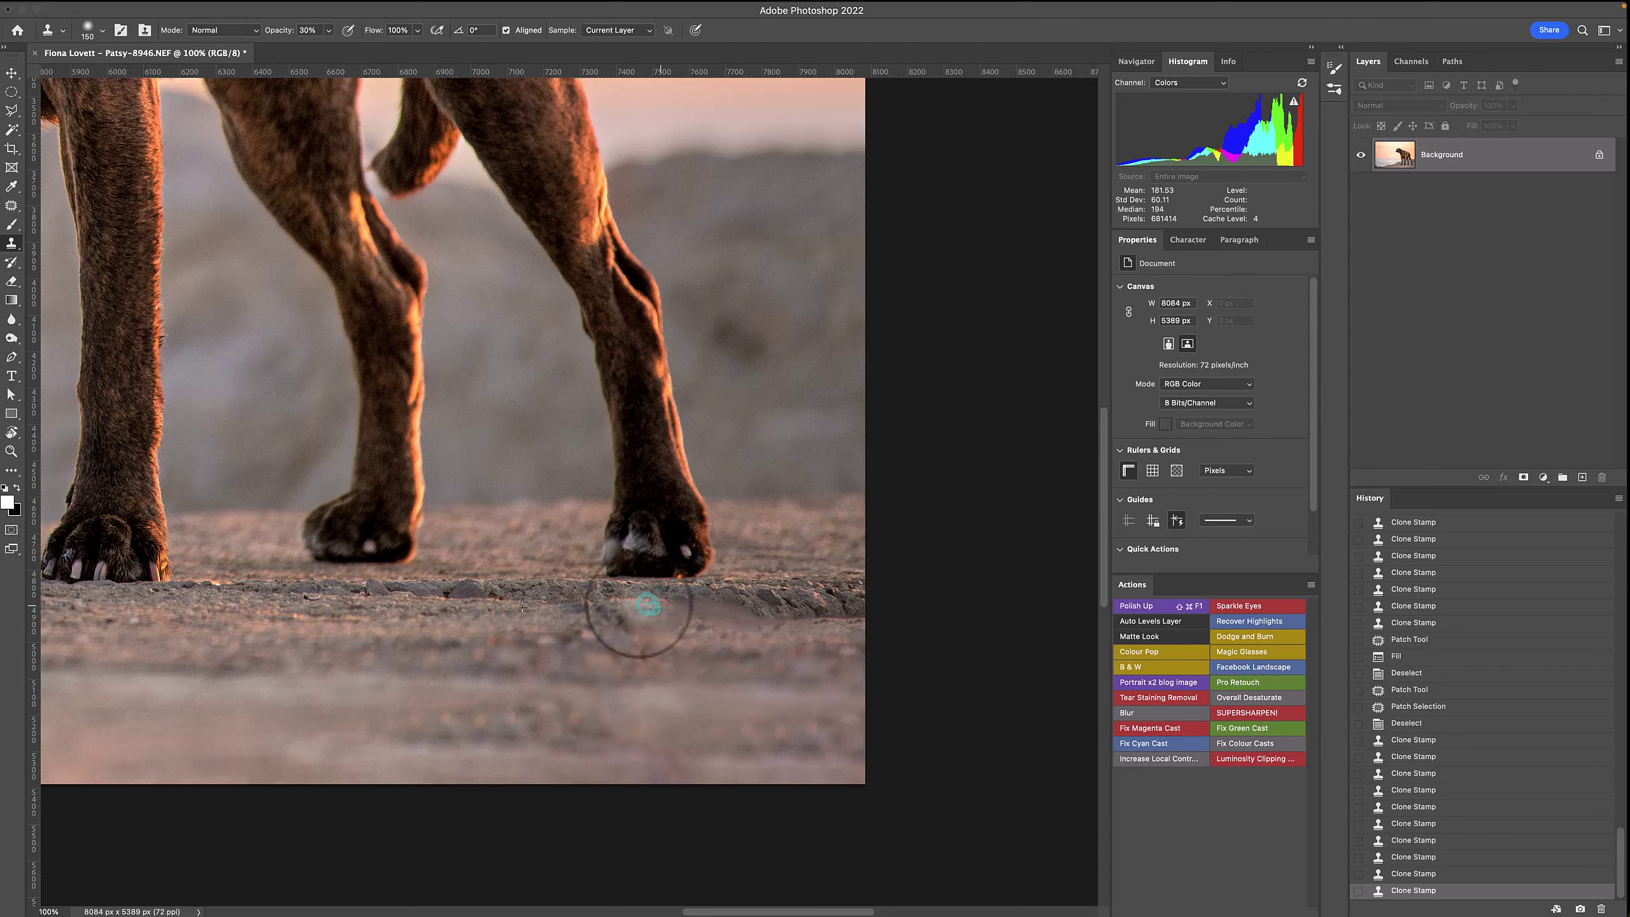
left_click(607, 612)
left_click(651, 609)
left_click(691, 612)
left_click(748, 621)
- Even out the blurred foreground rock towards the lower-right corner by cloning smooth rock with a larger brush of 250 to 300 px
key("bracketright")
key("bracketright")
key("bracketright")
key("bracketright")
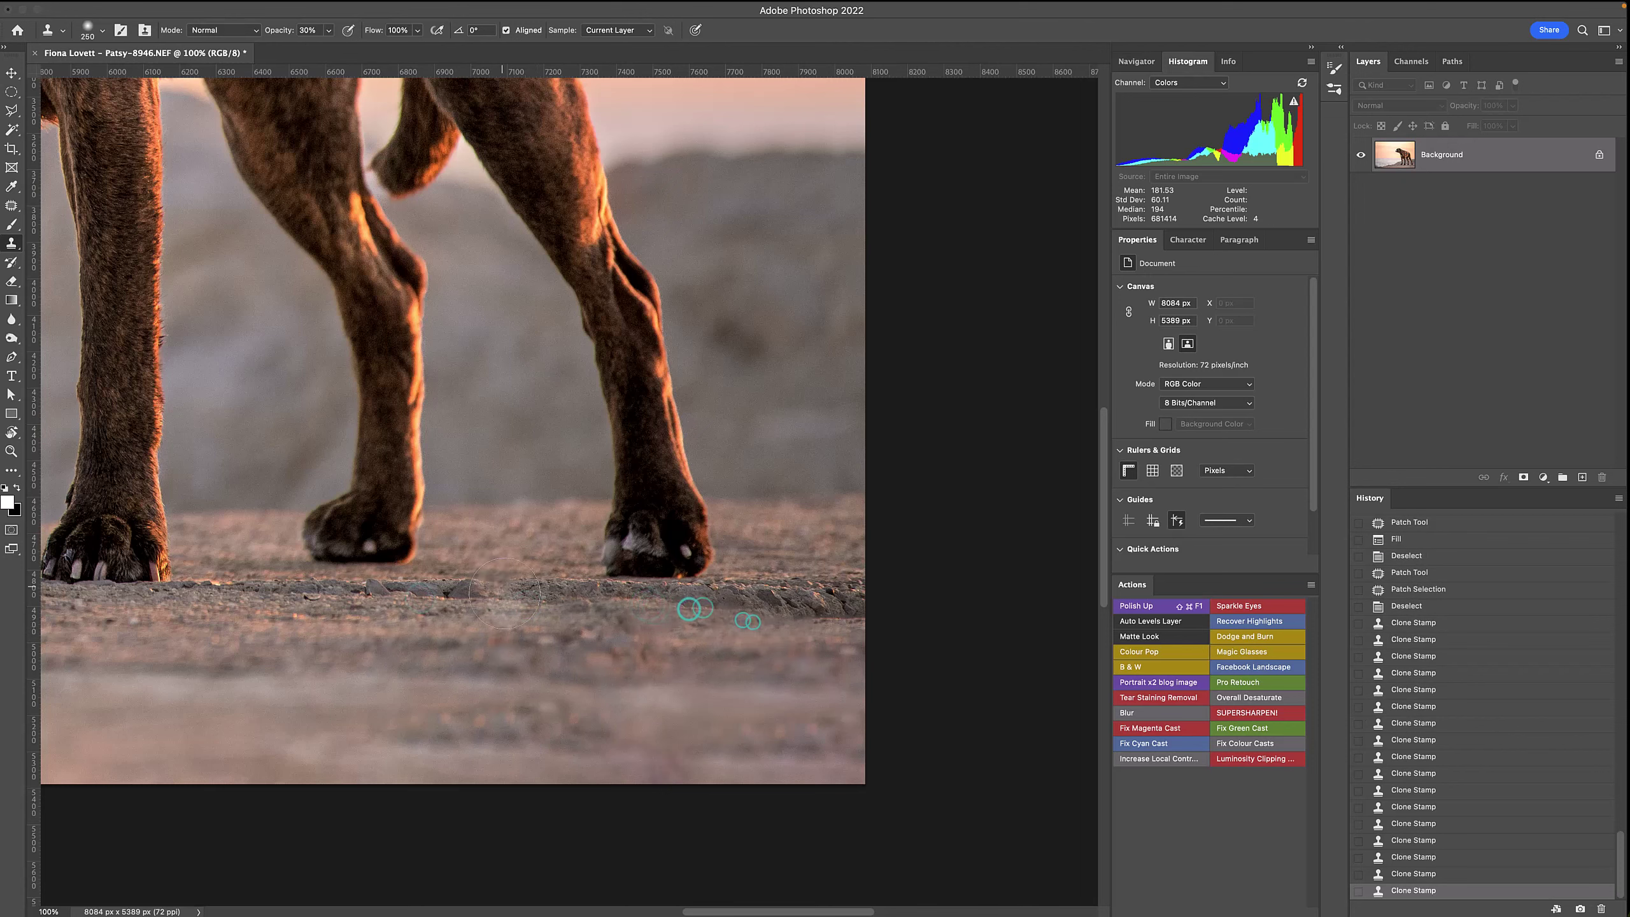
left_click(313, 694, "alt")
left_click(491, 674)
left_click(480, 669)
left_click(480, 660)
key("super+minus")
left_click(827, 697)
left_click(757, 670)
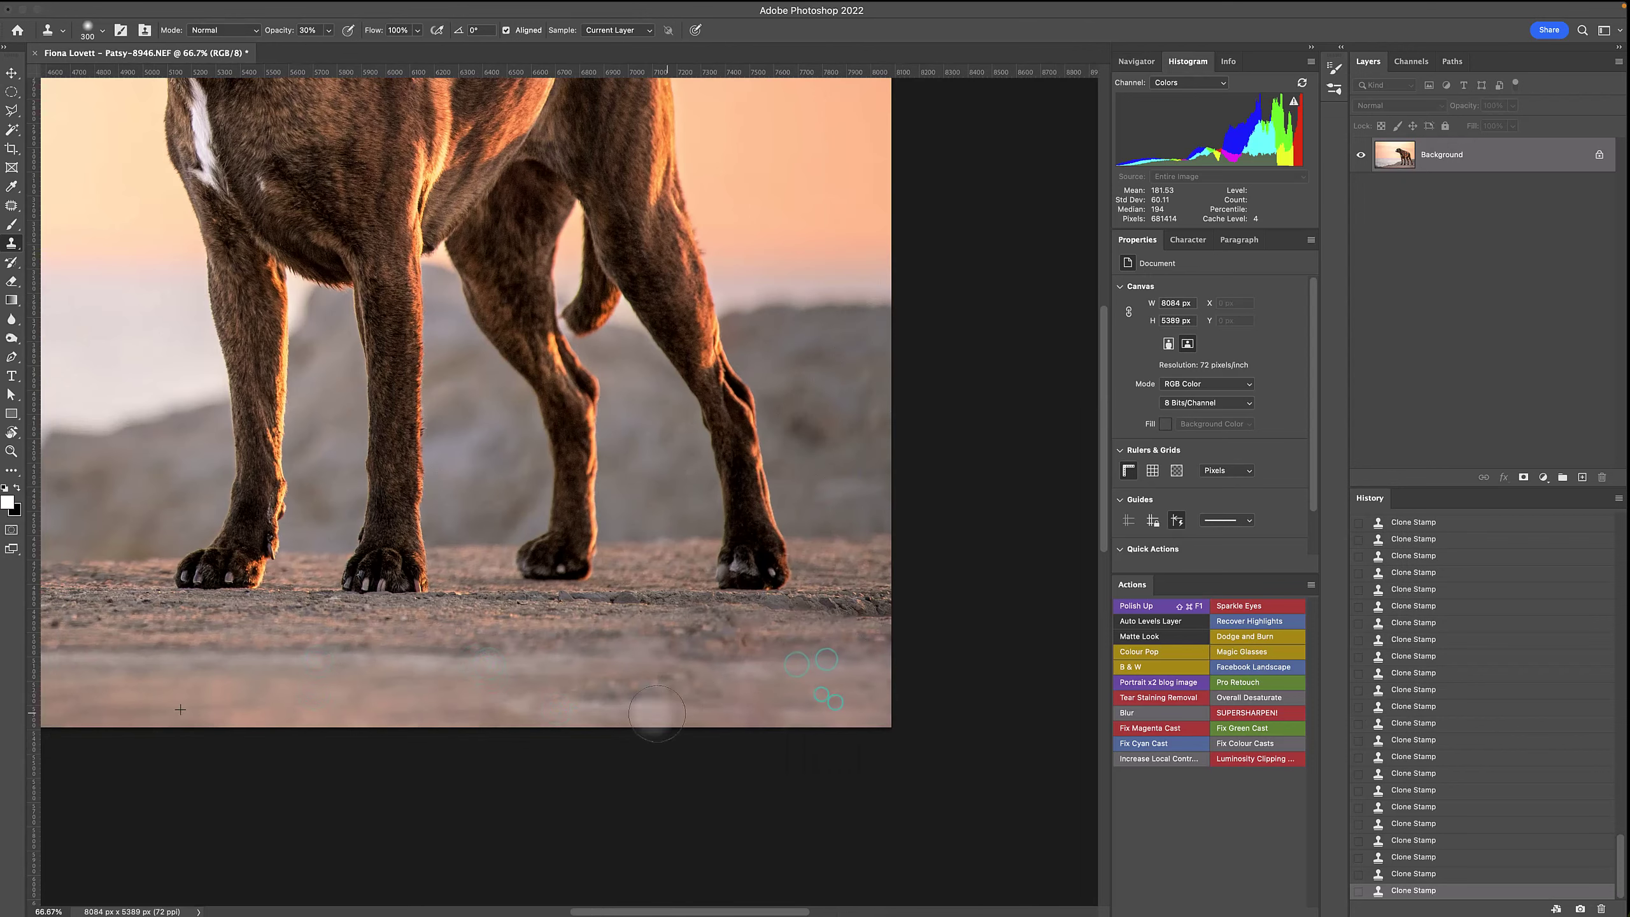
left_click(738, 679)
- Enlarge the Clone Stamp to 600 px and sample the smooth rock along the photo's bottom edge for blending the lower-right corner
left_click(793, 648, "alt")
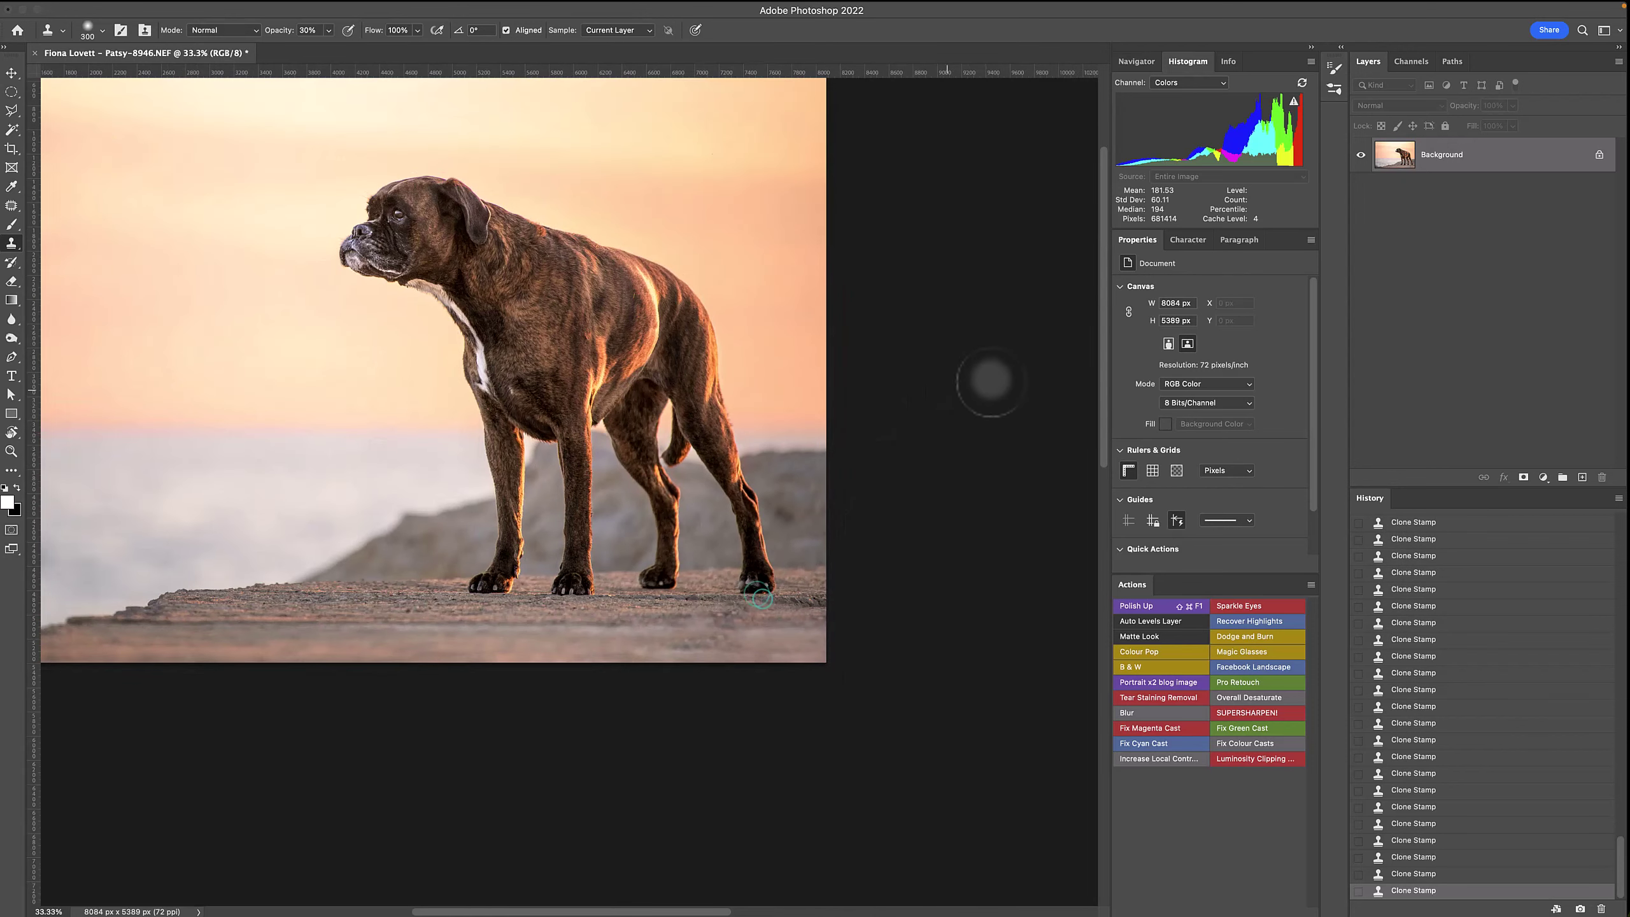
key("bracketright")
key("bracketright")
key("bracketright")
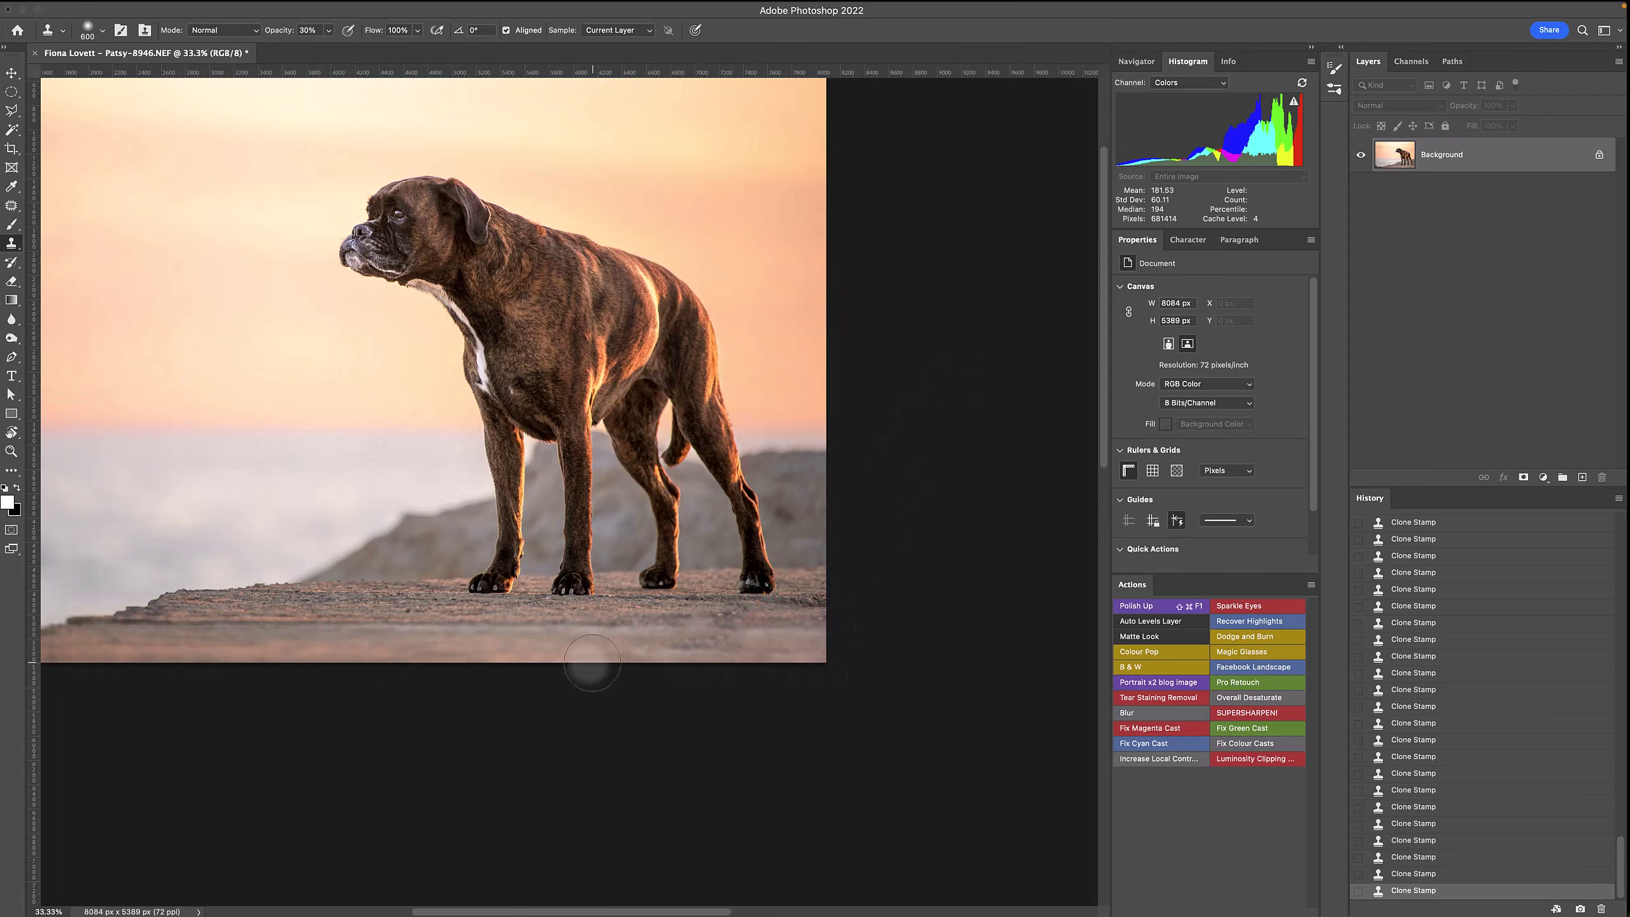
left_click(583, 659, "alt")
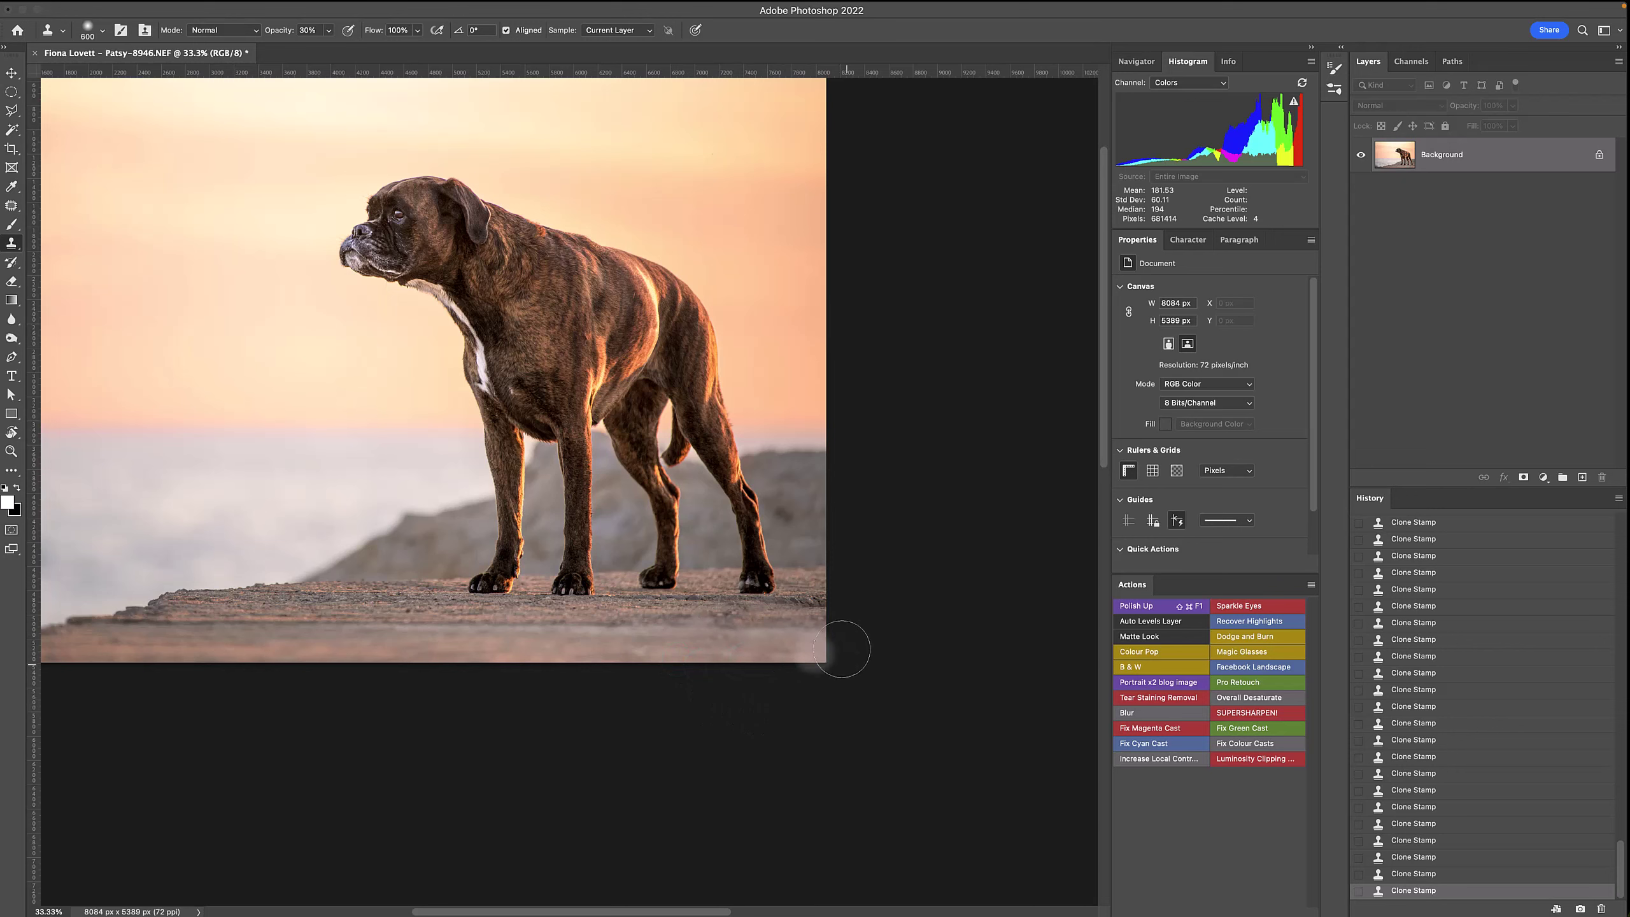
- Remove specks around the dog's eye, forehead and cheek with the Content-Aware Spot Healing Brush
left_click_drag(379, 314, 582, 473)
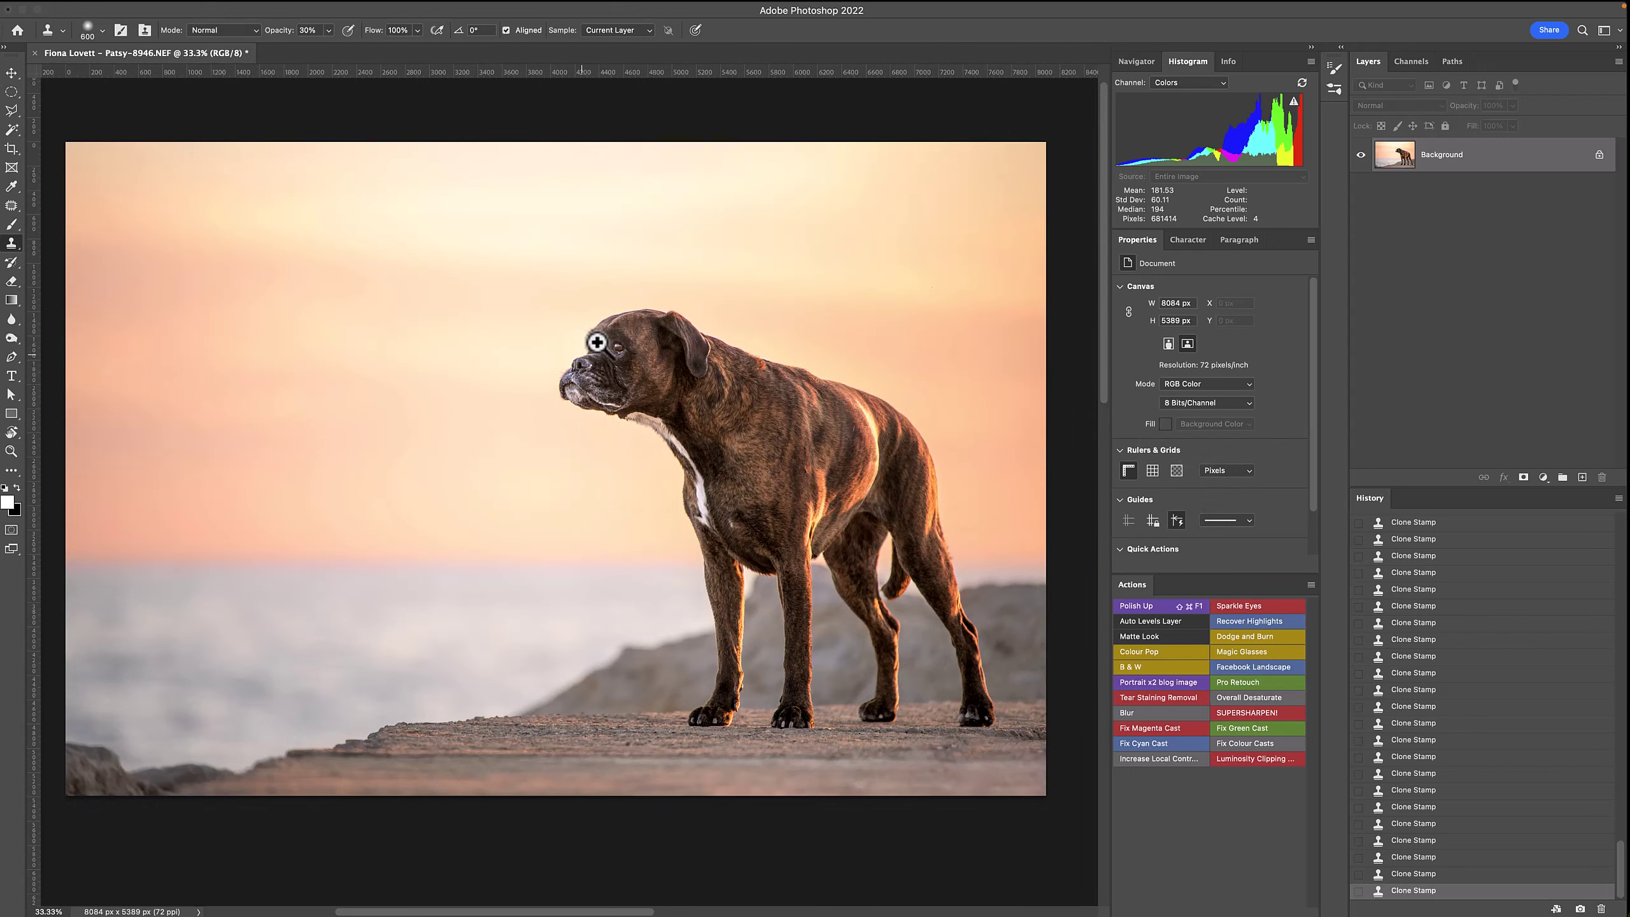
scroll(597, 351, "up", 2)
scroll(597, 352, "up", 3)
key("j")
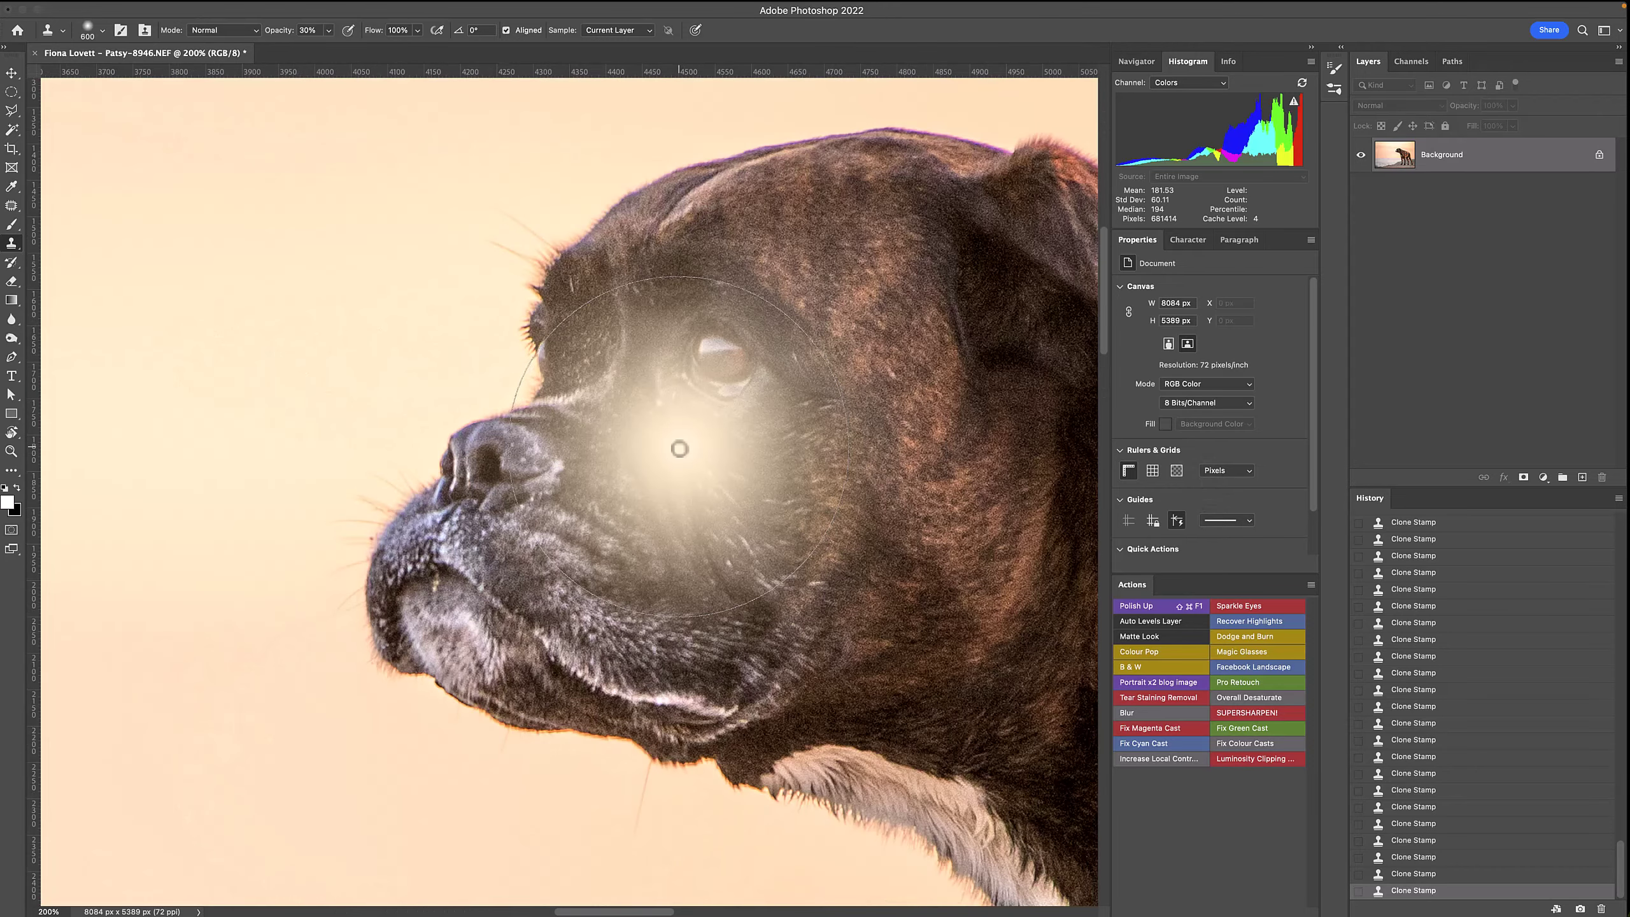
key("bracketright")
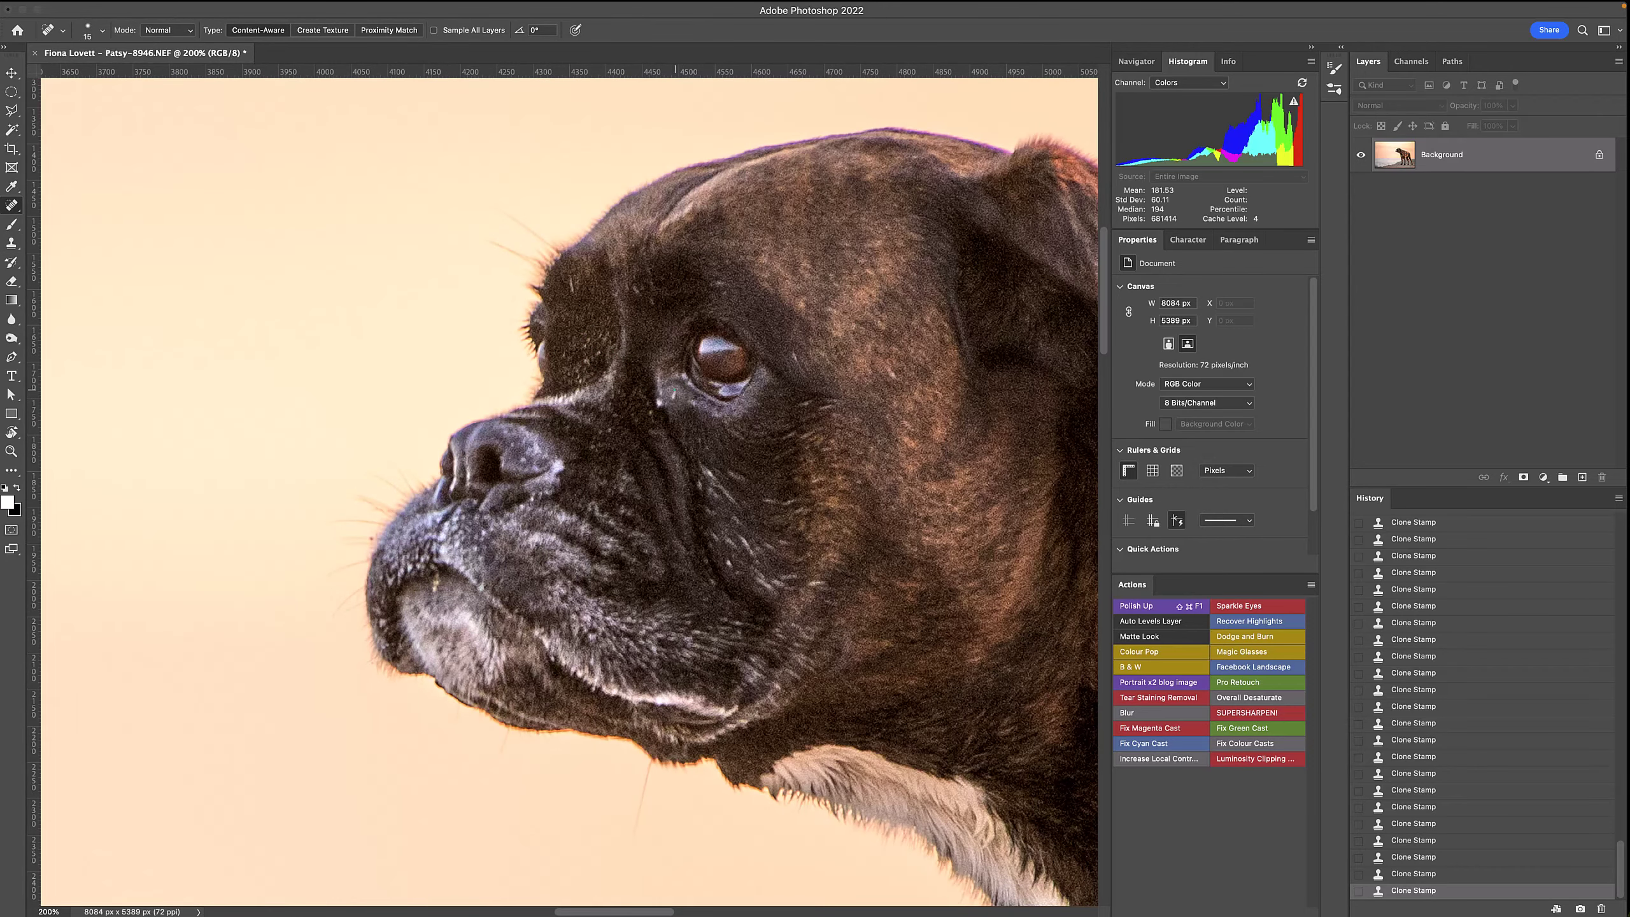
left_click(674, 395)
left_click(819, 362)
left_click(796, 409)
left_click(828, 404)
left_click(650, 302)
left_click(609, 306)
left_click(659, 401)
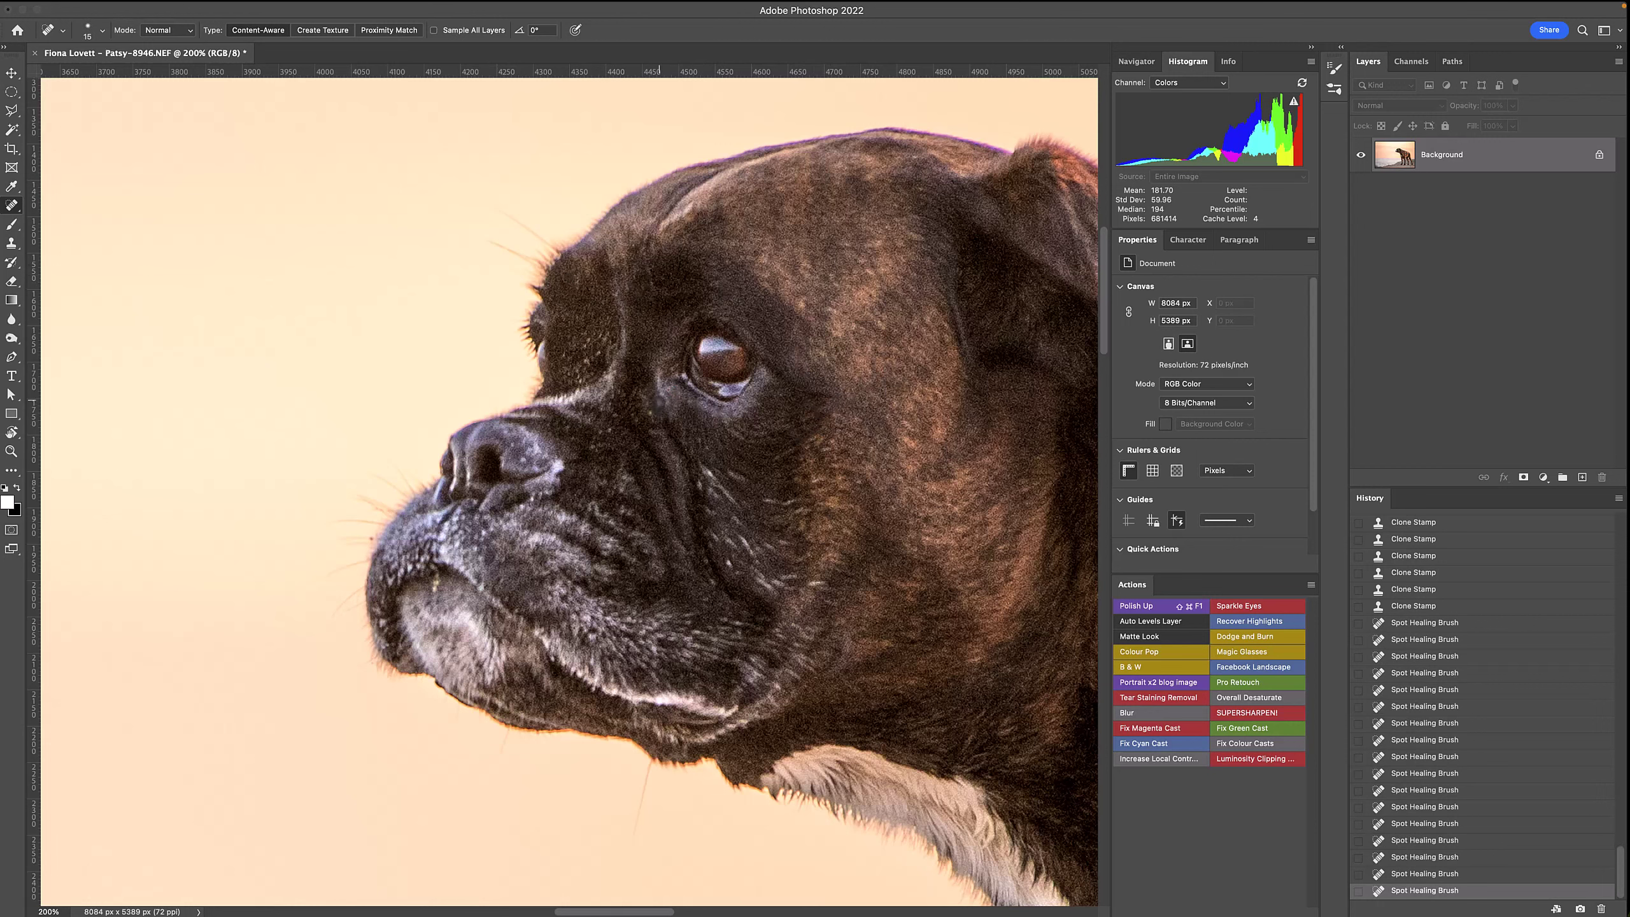
- Heal the stray specks on the dog's nose, muzzle, jowl and lower cheek
left_click(607, 426)
left_click(713, 480)
left_click(732, 564)
left_click(575, 478)
left_click(533, 453)
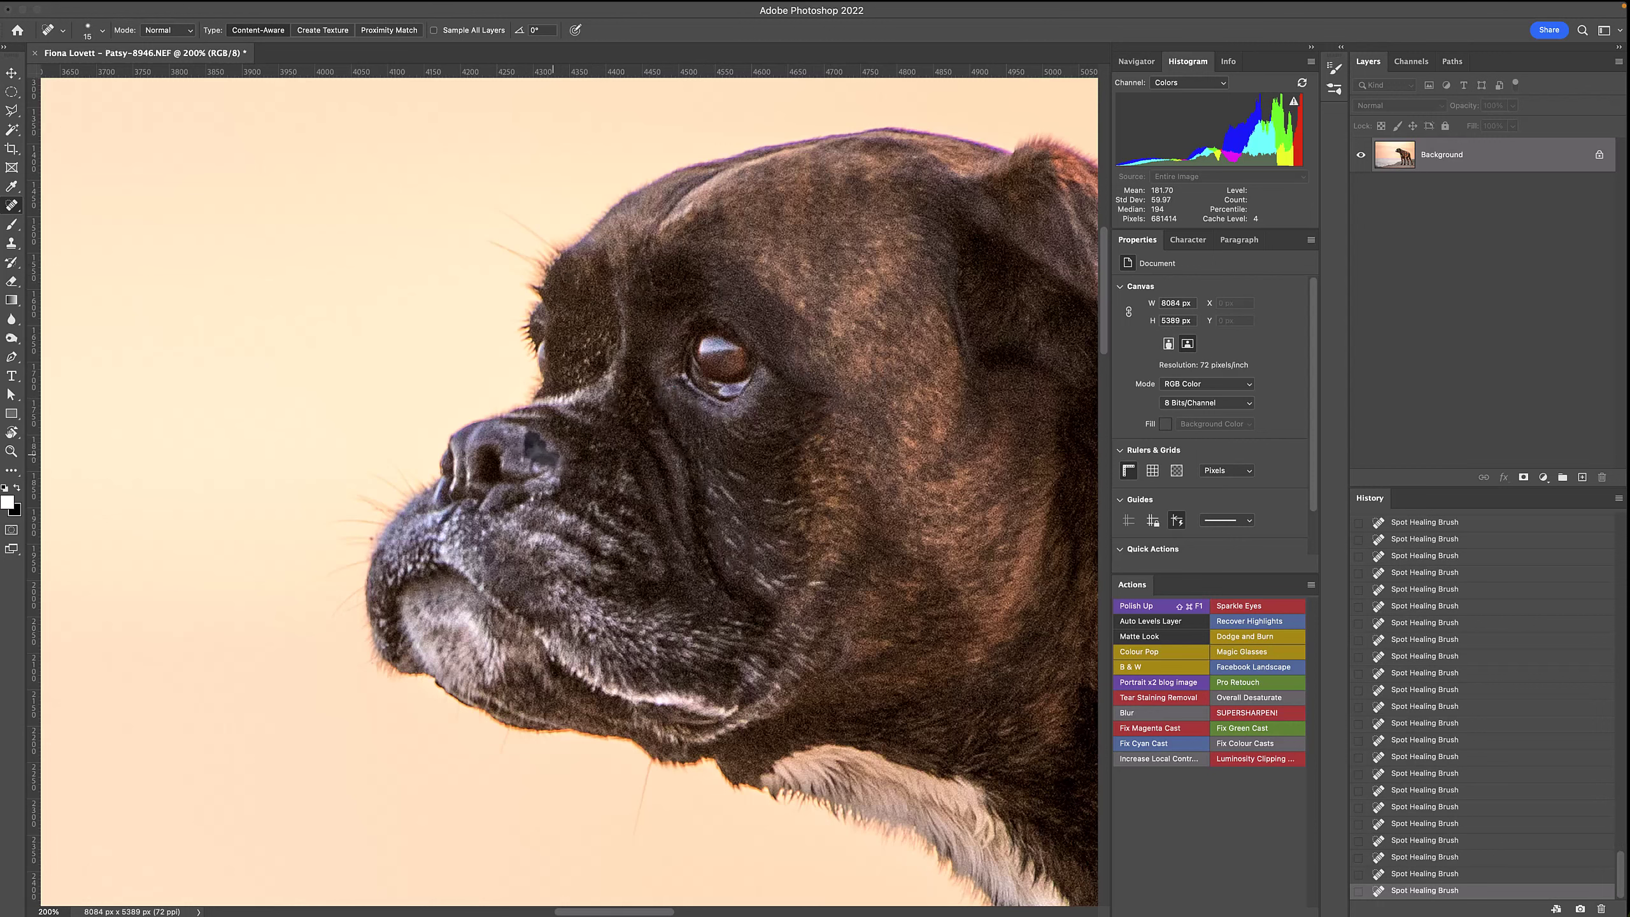
left_click(597, 357)
left_click(691, 630)
left_click(796, 577)
left_click(552, 662)
left_click(514, 599)
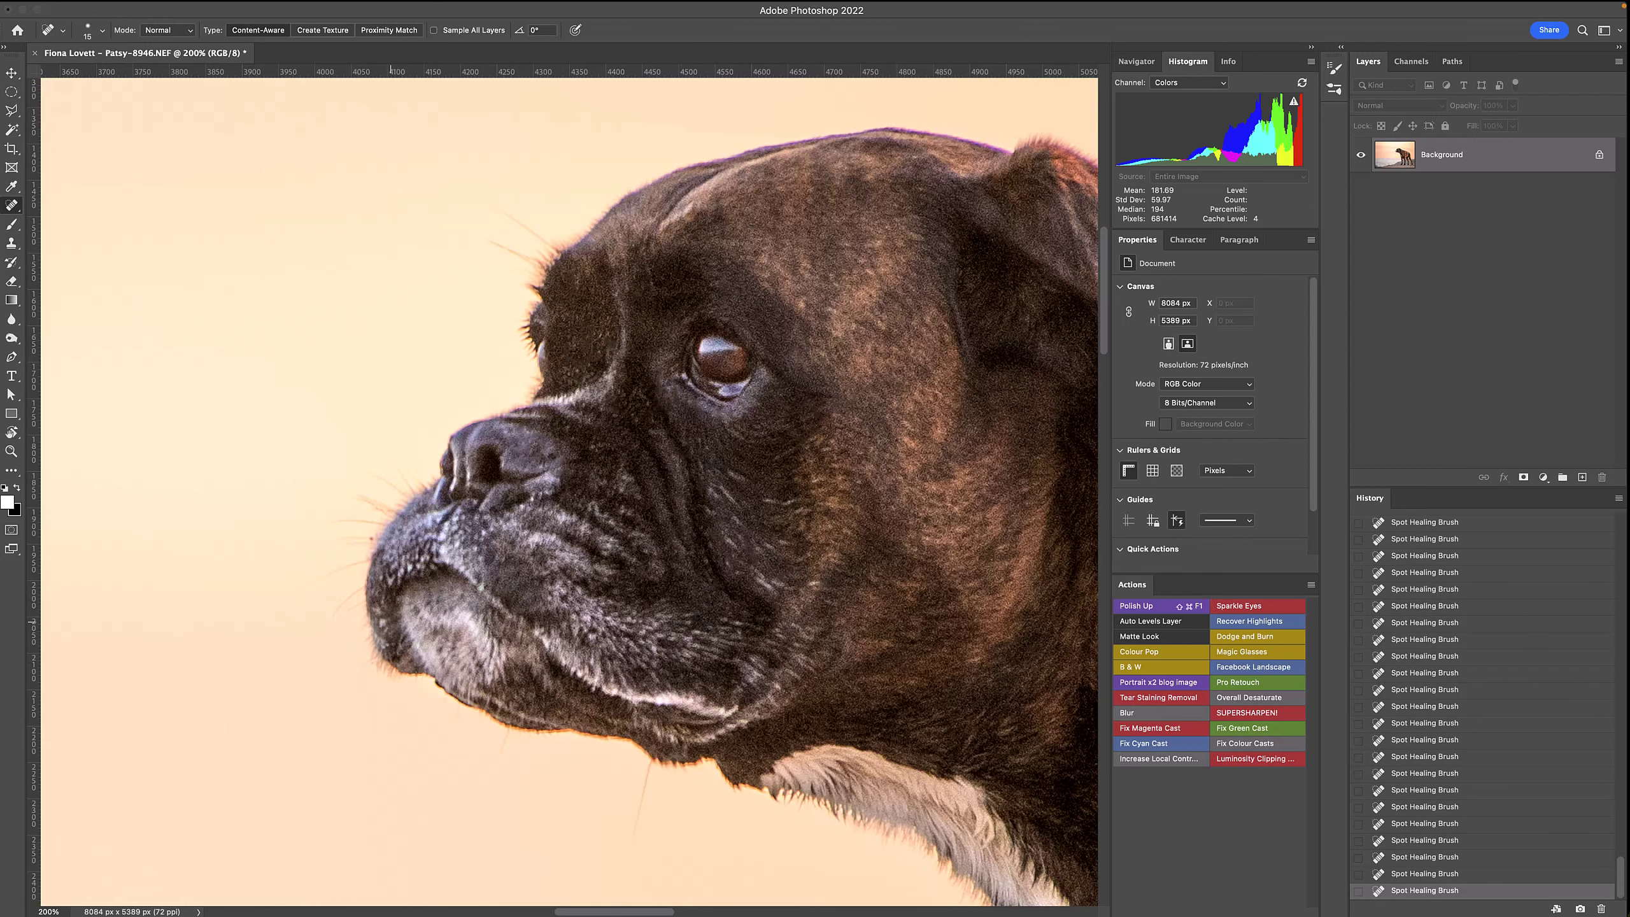
- Check the coat on the dog's neck, shoulder and back up close for remaining specks
left_click_drag(967, 354, 527, 386)
key("super+minus")
key("super+minus")
key("super+minus")
left_click_drag(556, 547, 540, 359)
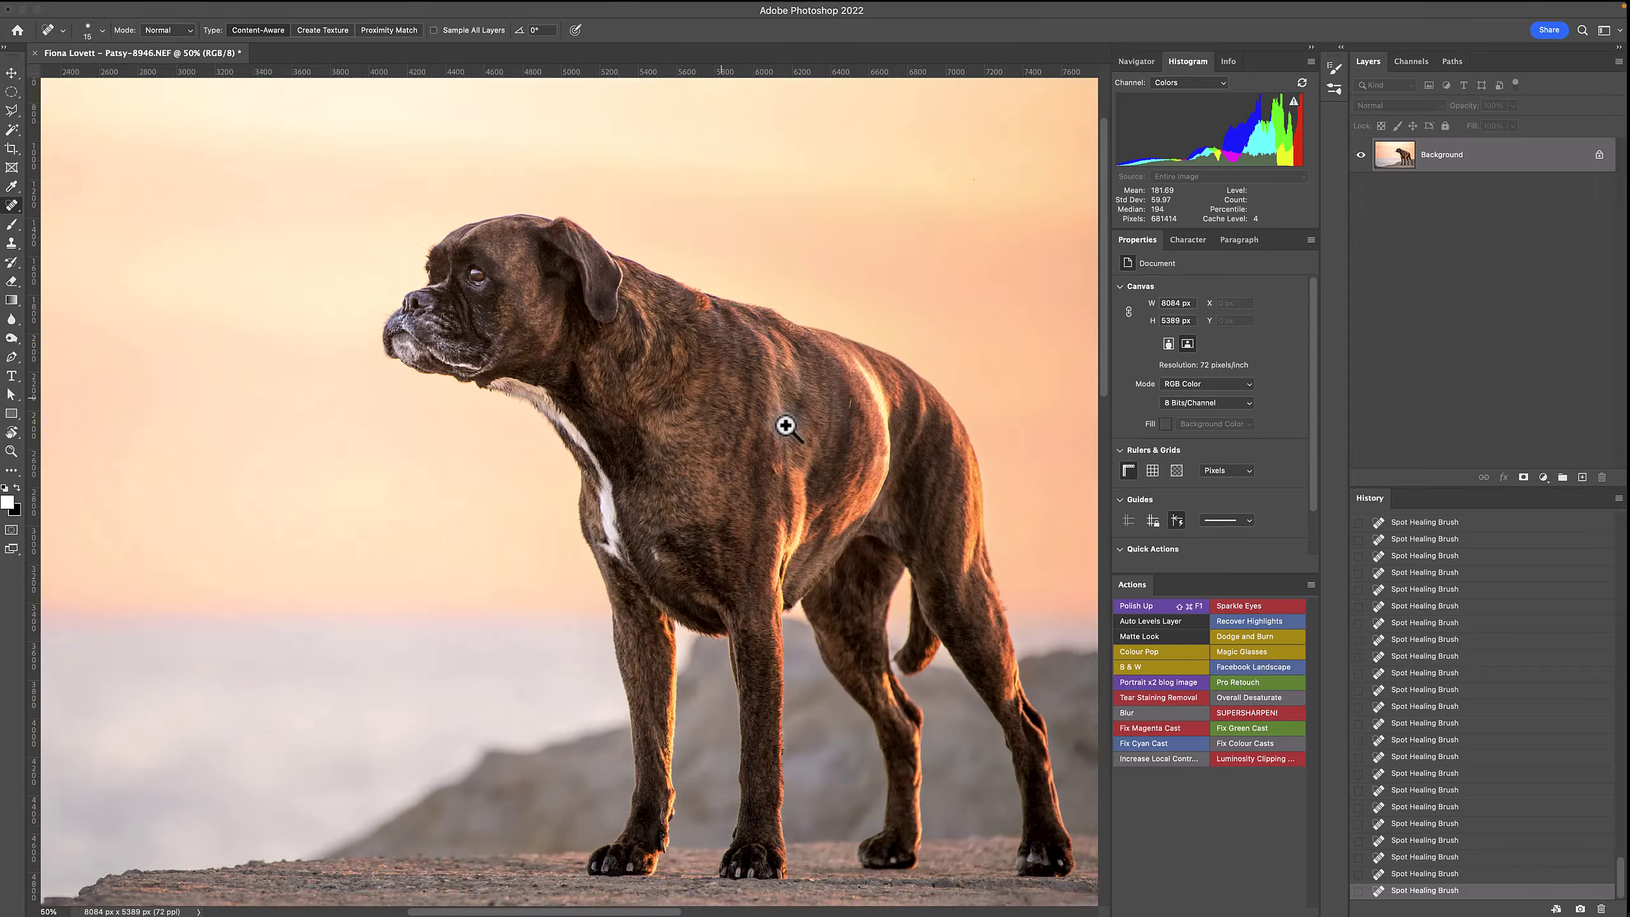
left_click(786, 426)
left_click_drag(565, 122, 780, 498)
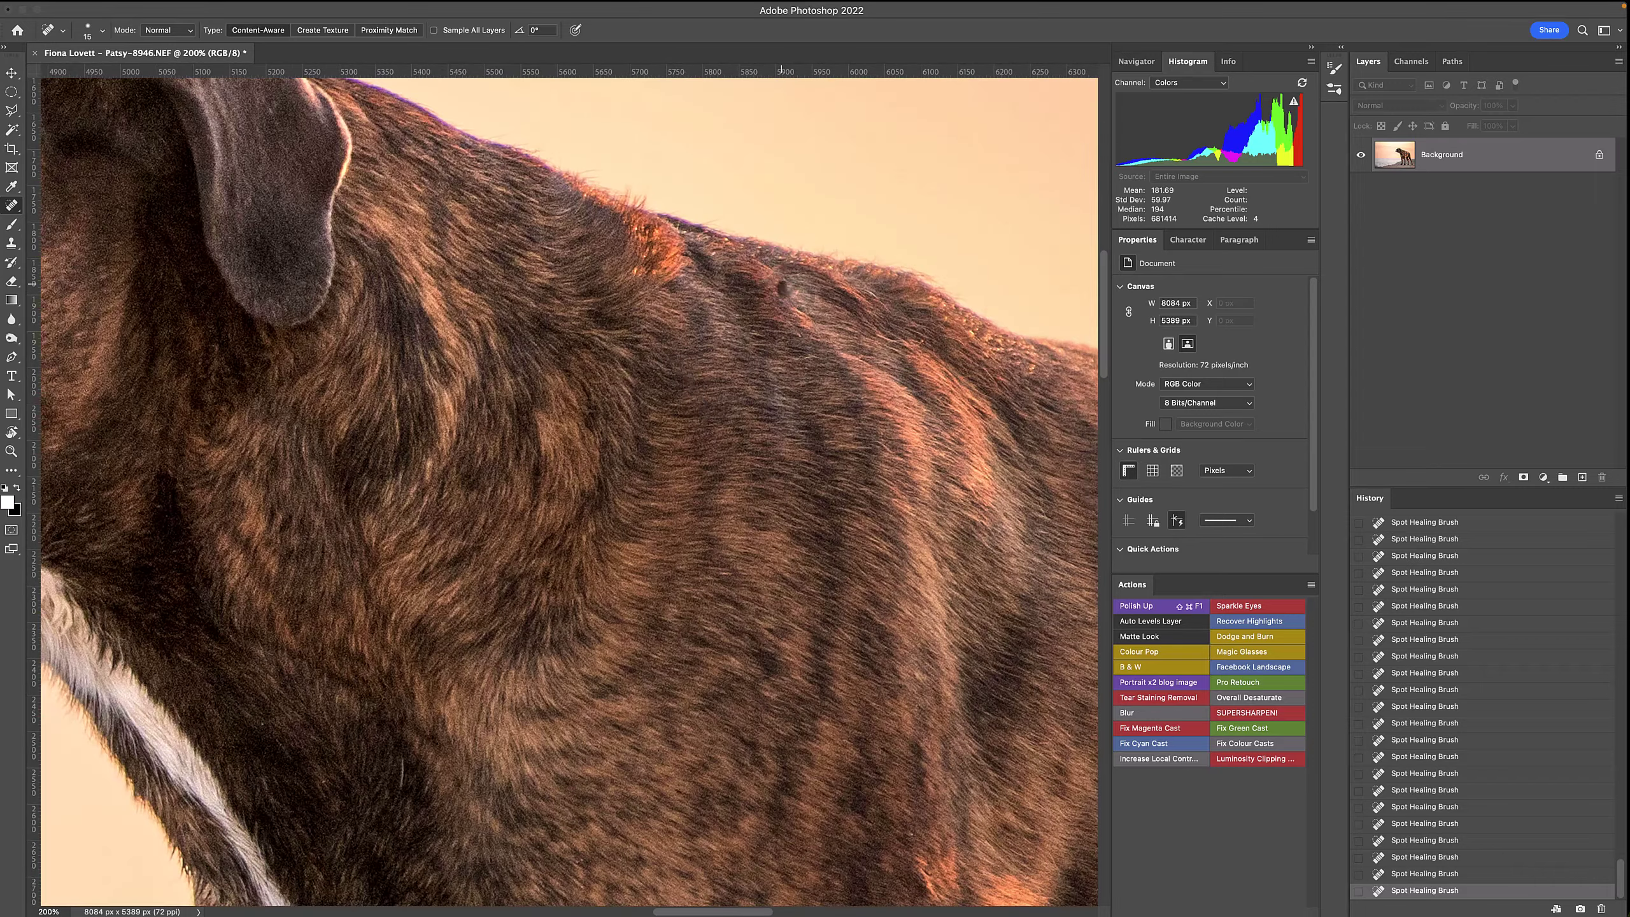
key("super+0")
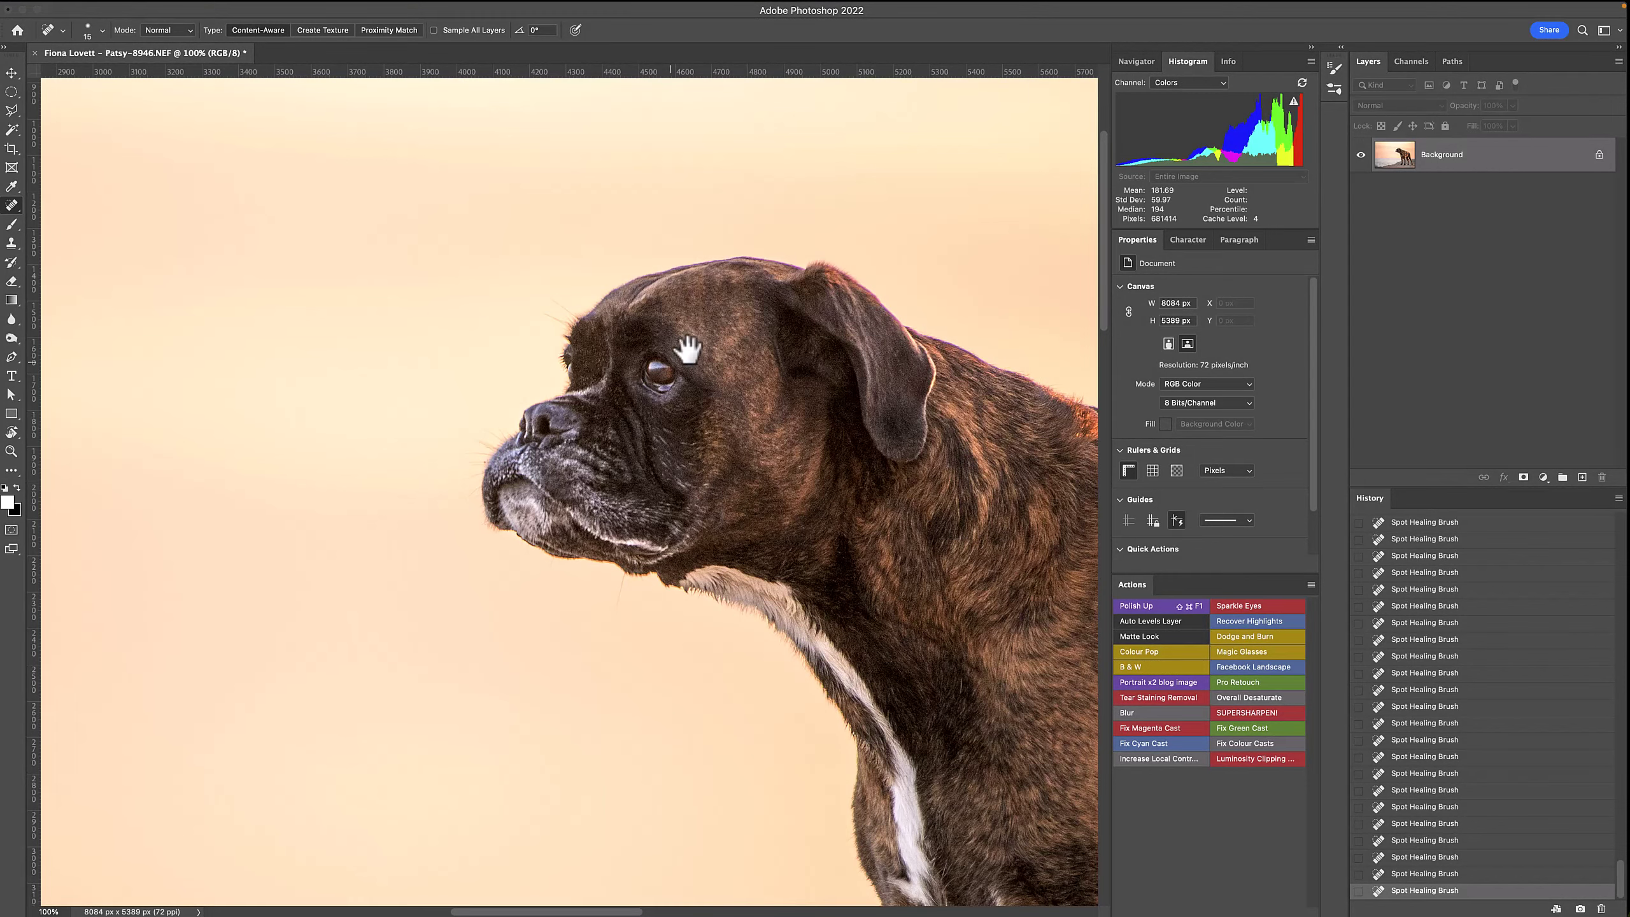
- Examine the outline of the dog's head, ear and back against the sky at 300% for colour fringing
scroll(775, 273, "up", 5)
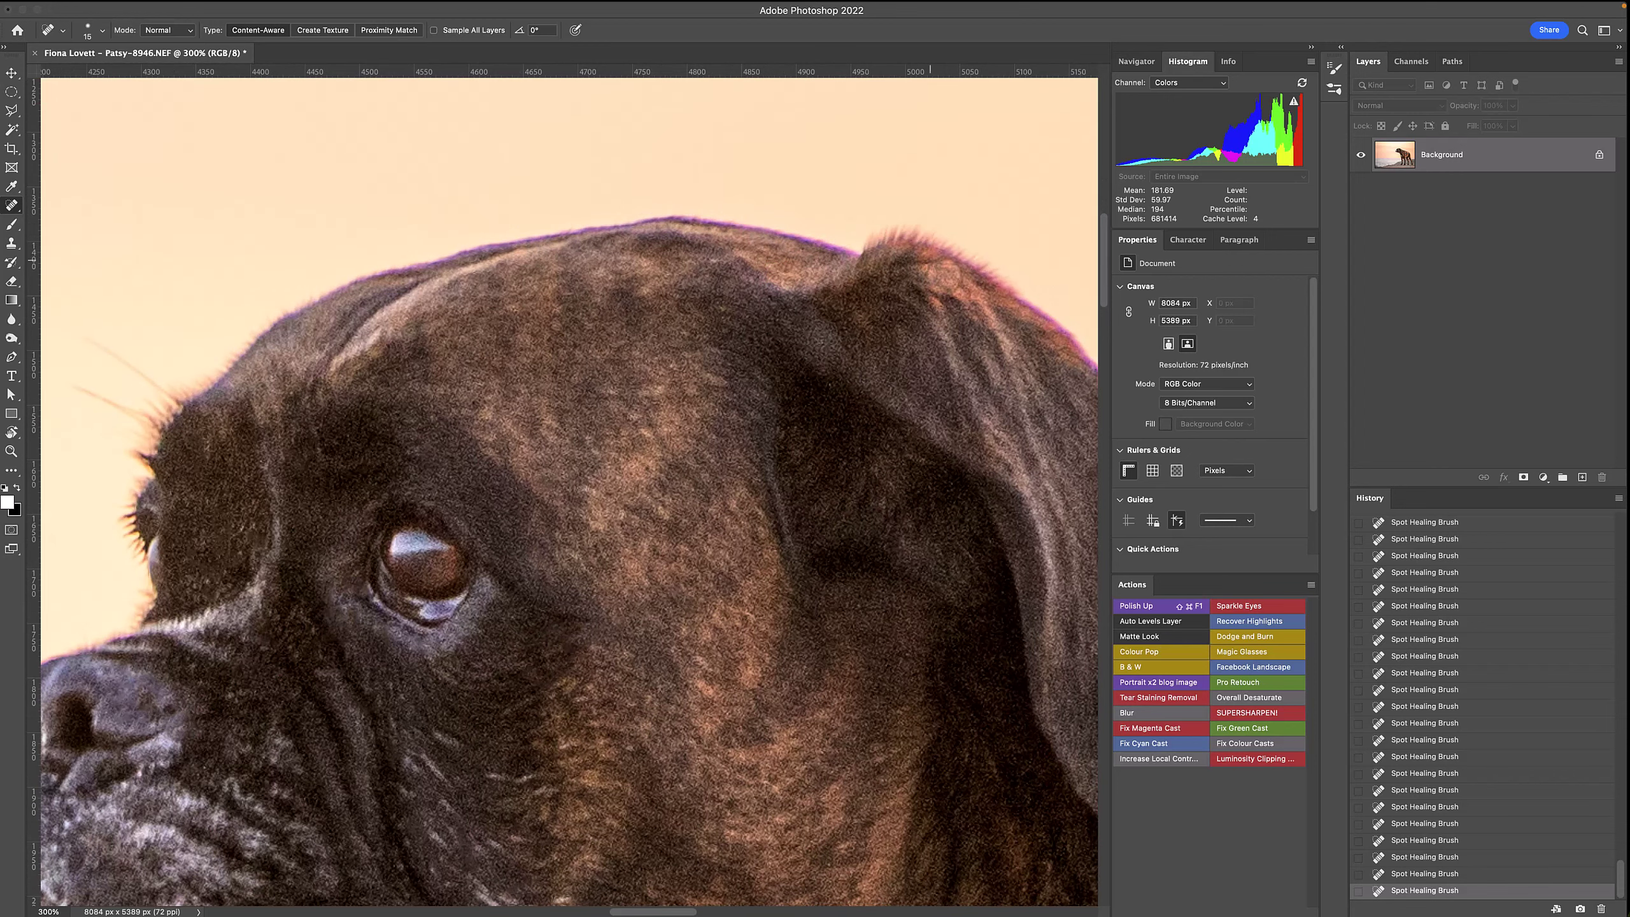
left_click_drag(995, 349, 575, 306)
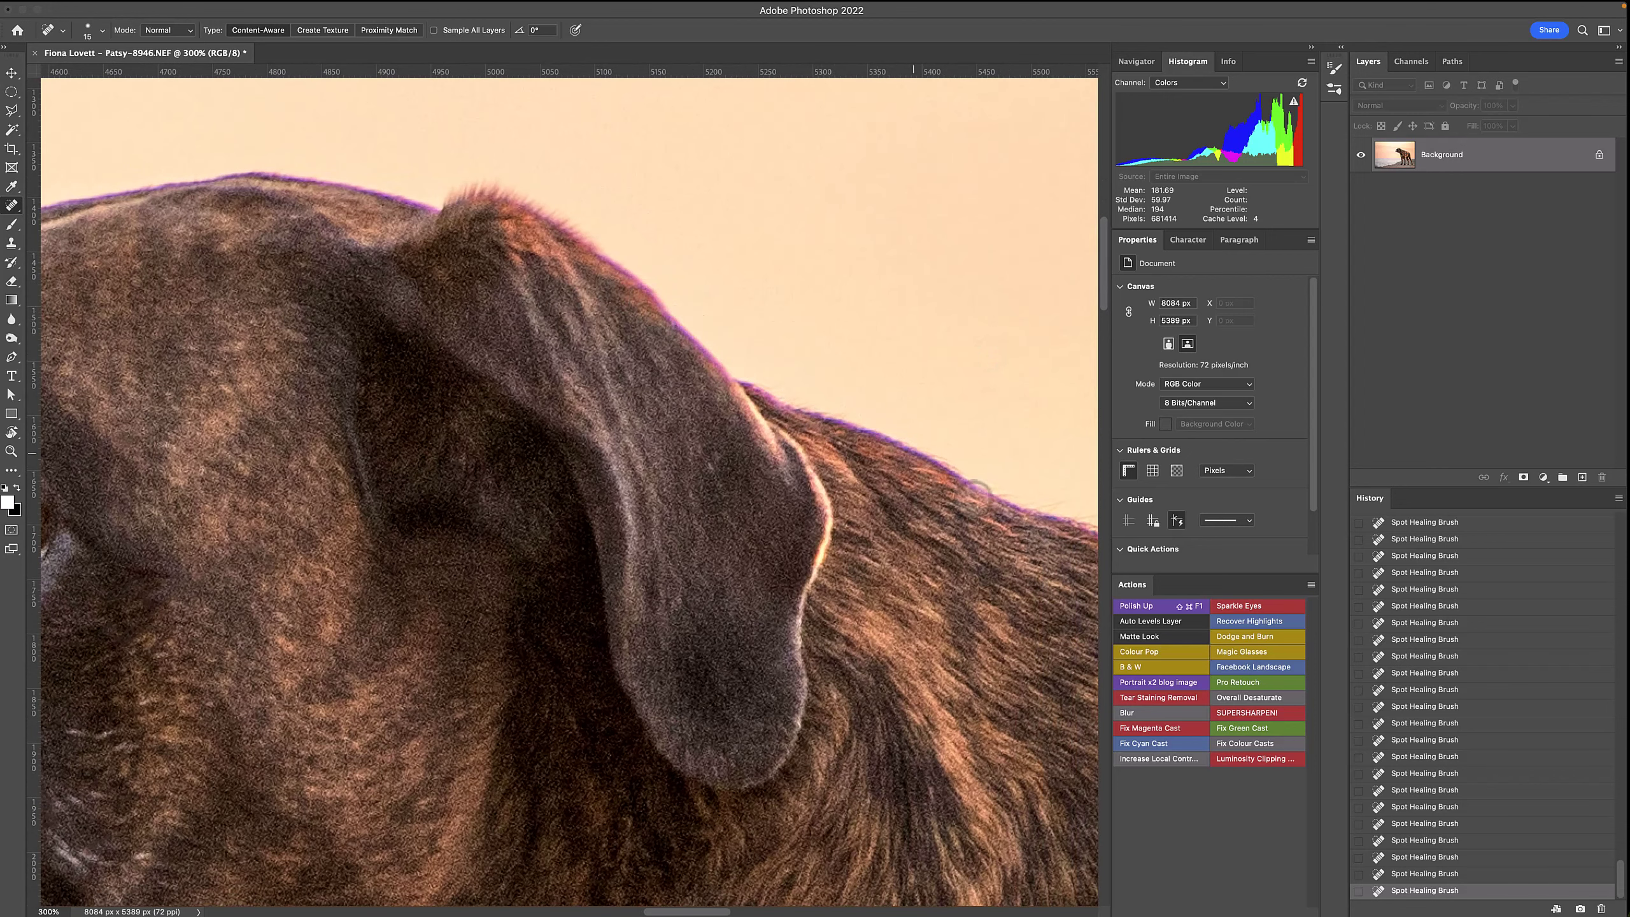
left_click_drag(939, 528, 709, 473)
left_click_drag(1001, 554, 636, 421)
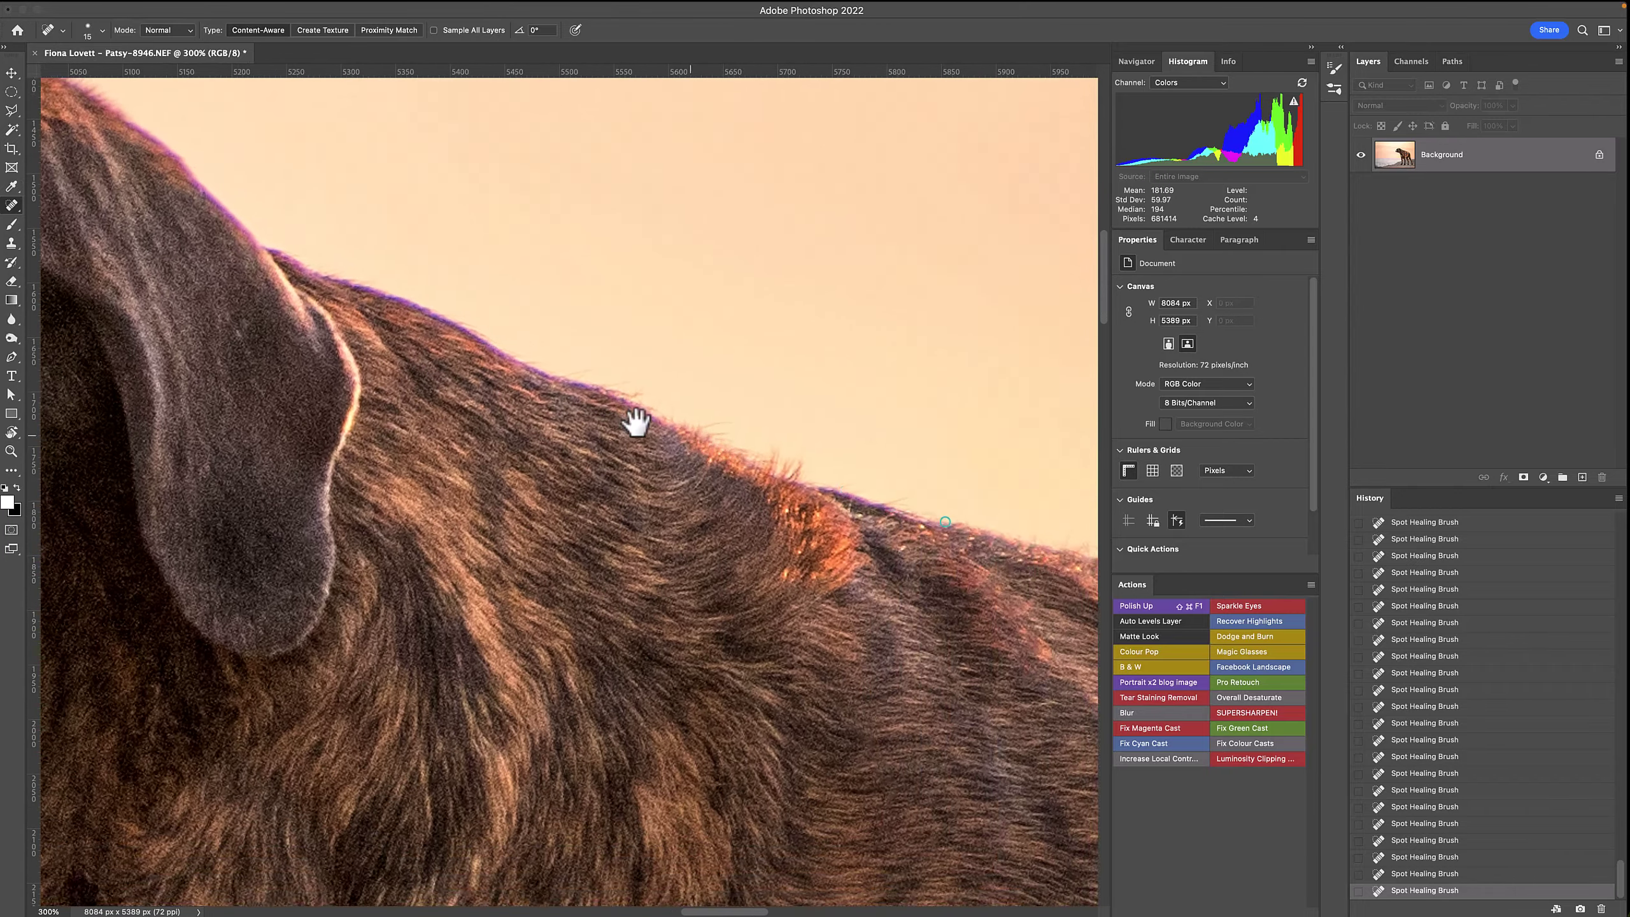
left_click_drag(803, 456, 699, 437)
left_click_drag(283, 360, 793, 491)
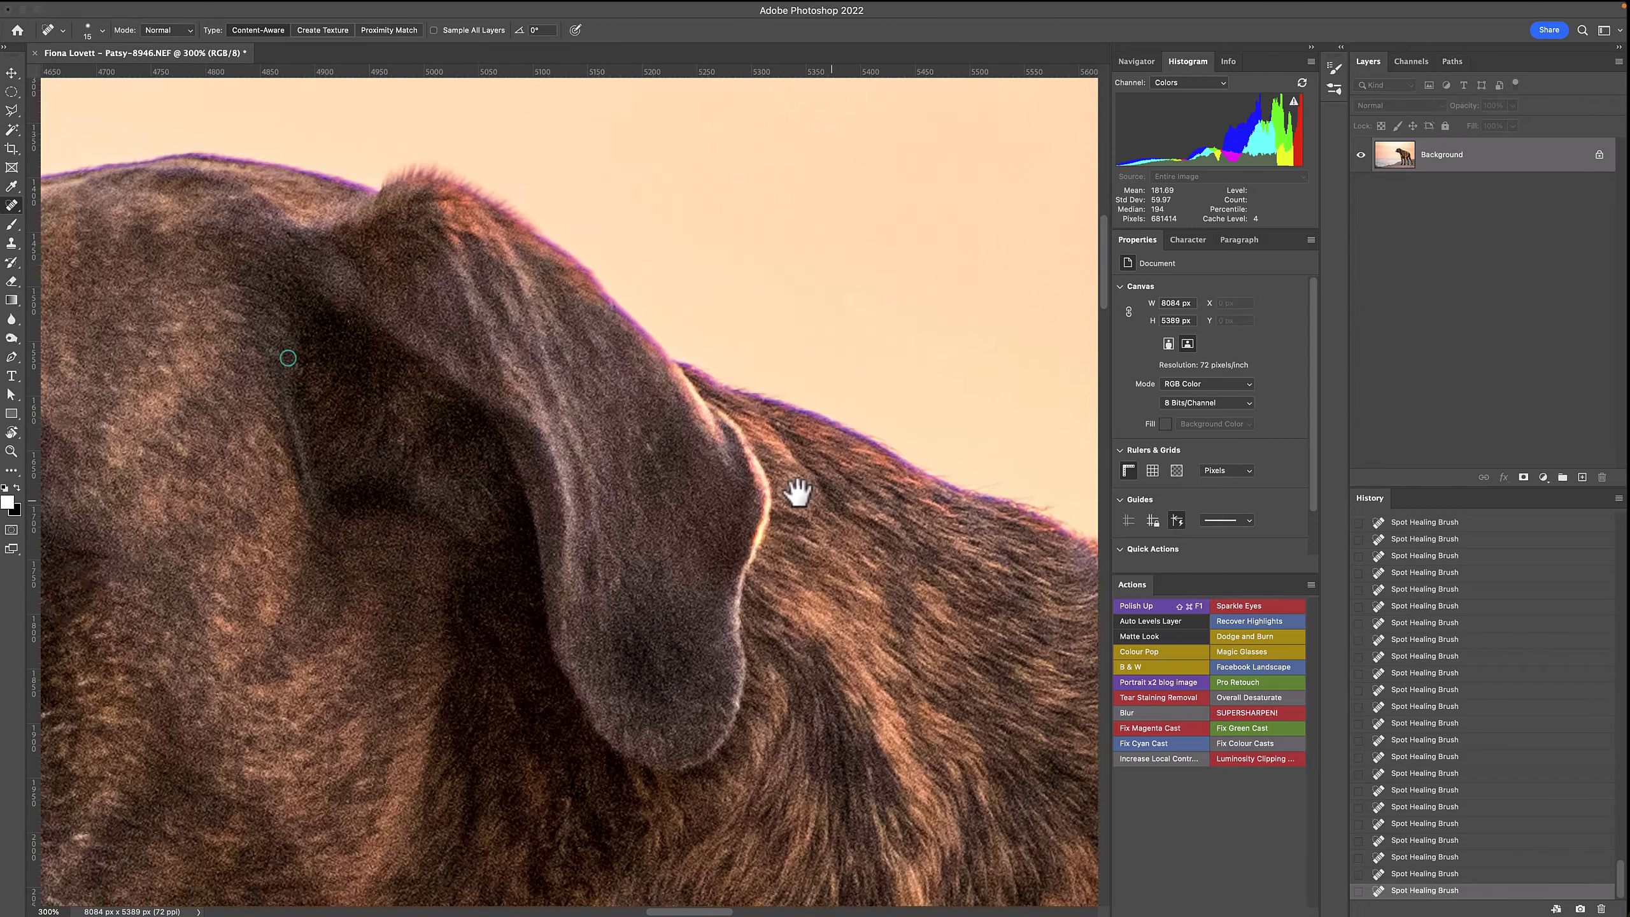
left_click_drag(382, 351, 599, 441)
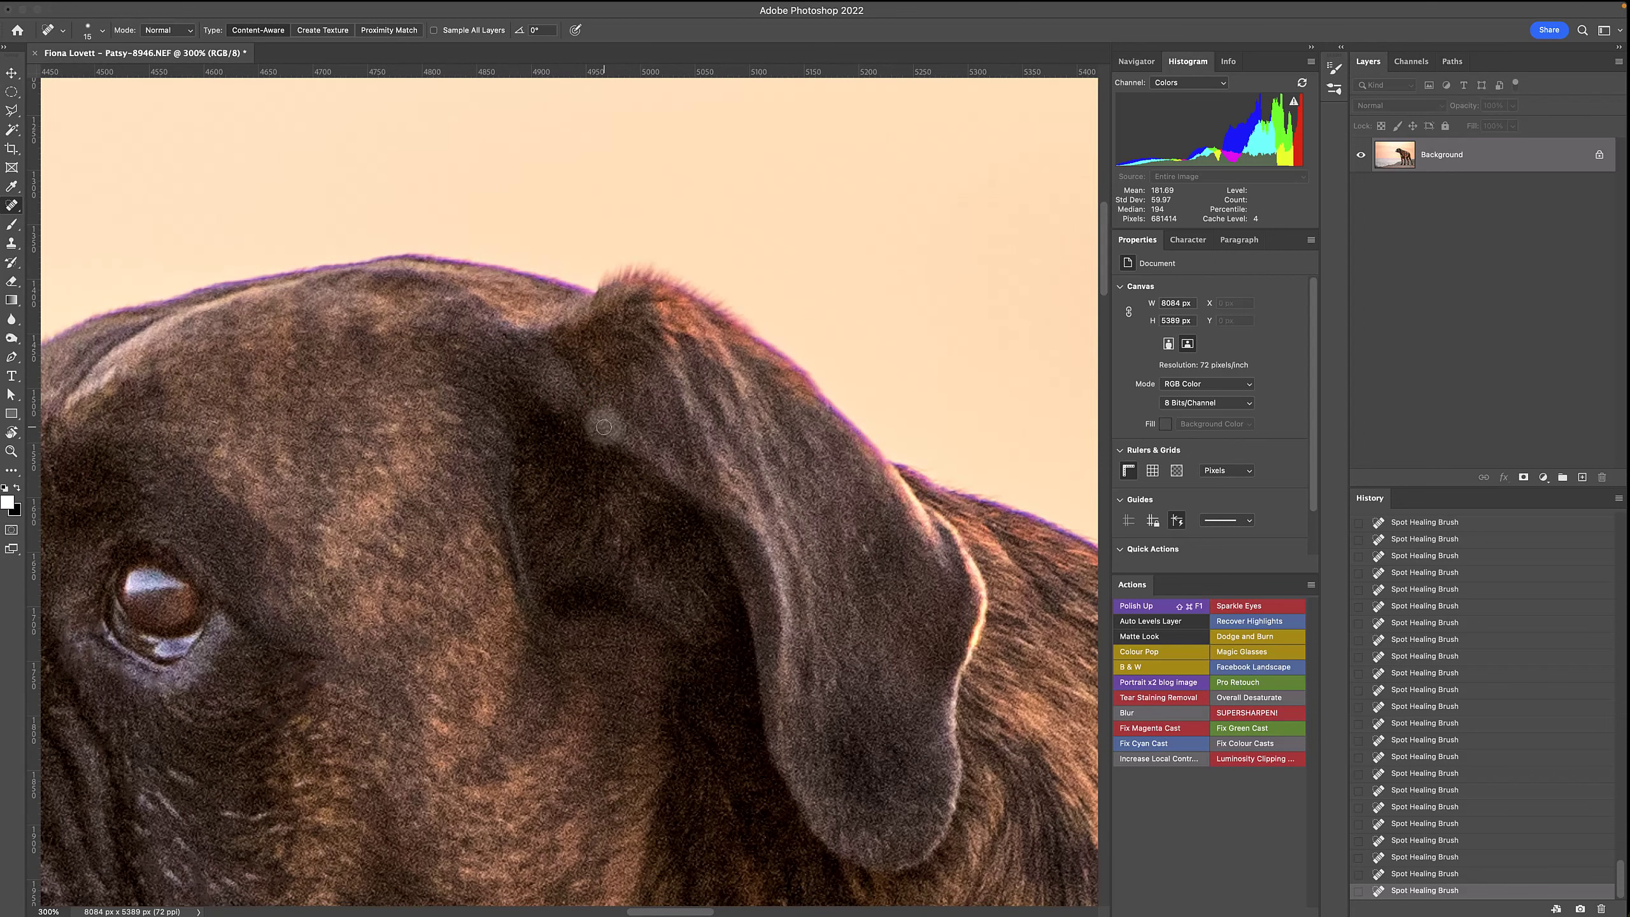
left_click_drag(251, 339, 605, 339)
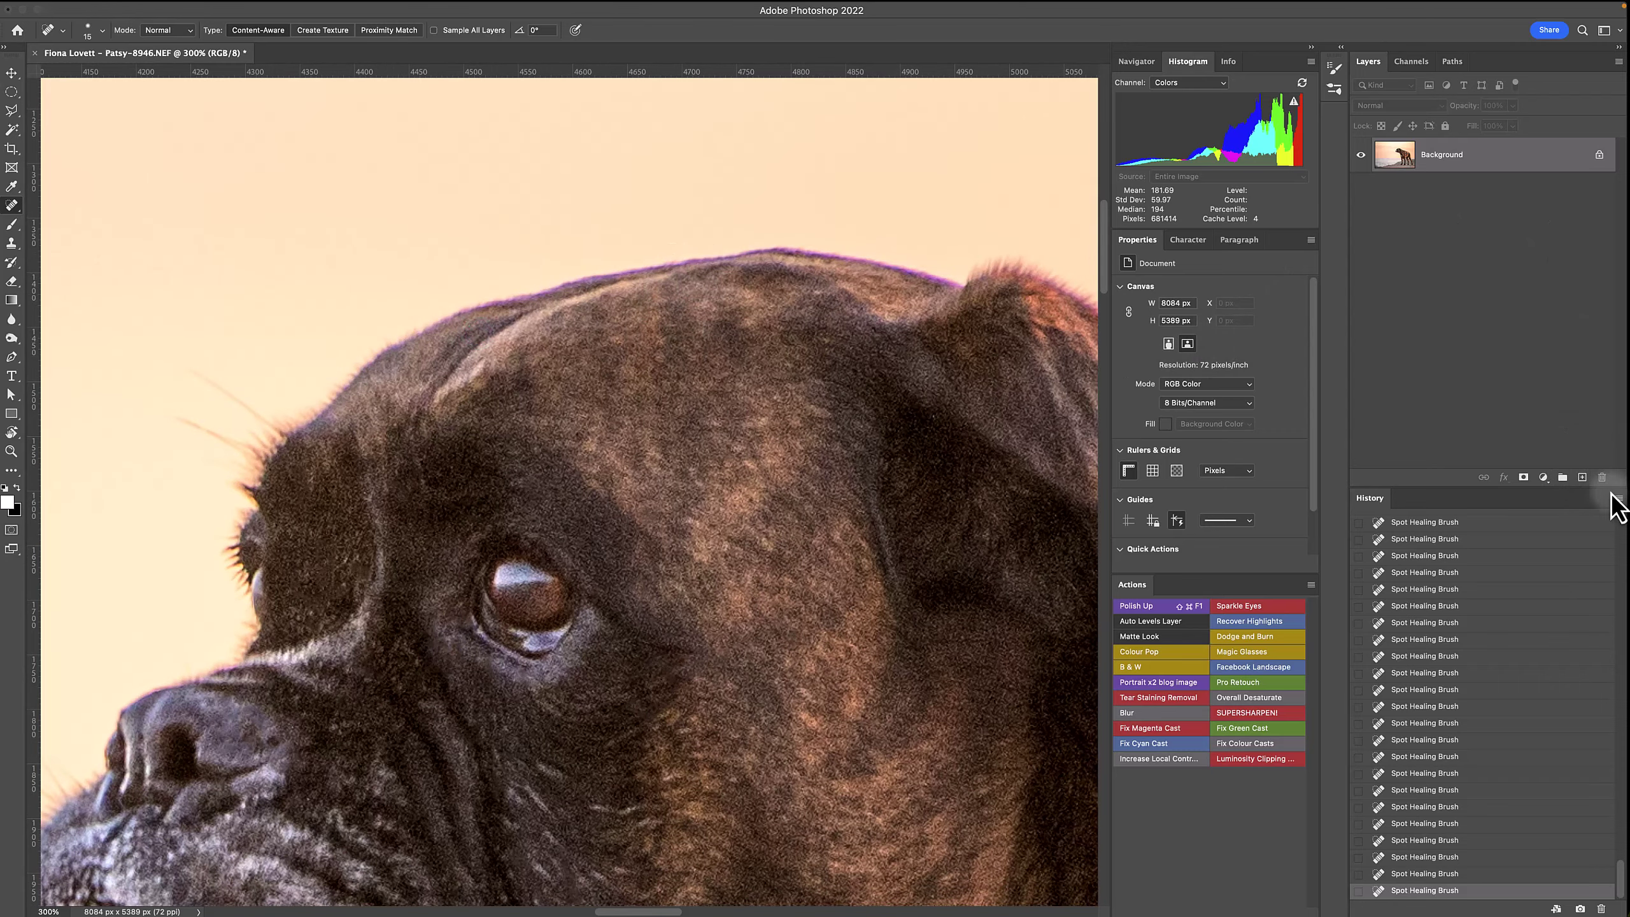
- Add a new empty layer above the Background layer
left_click(1583, 476)
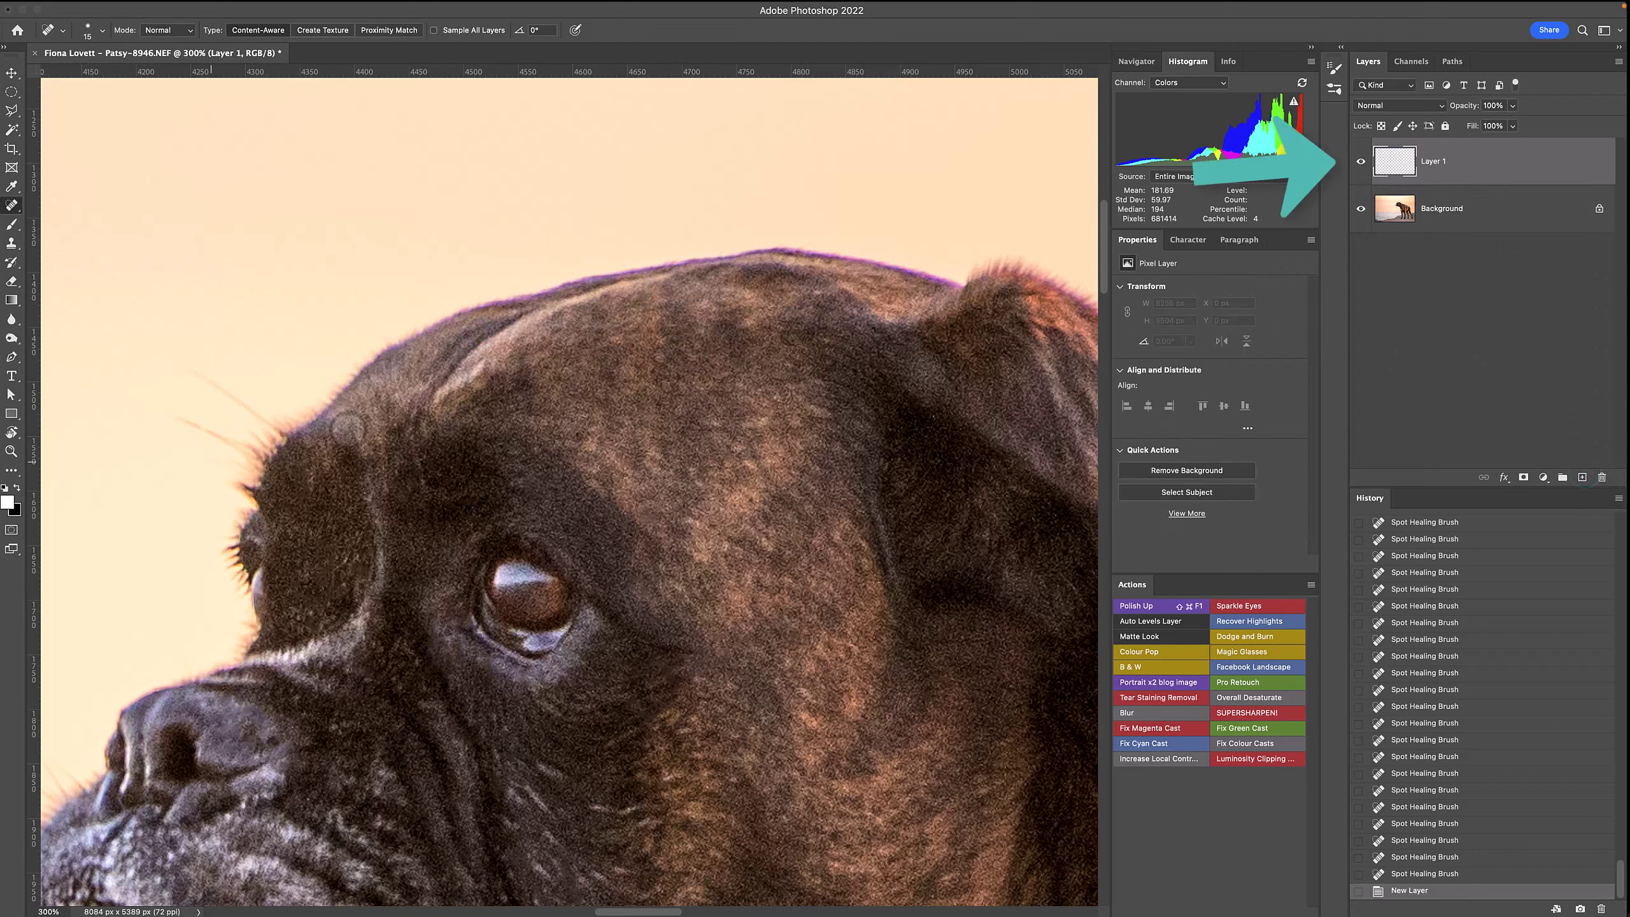
- Choose the Brush tool and reduce its tip to a small size of about 20 px
key("b")
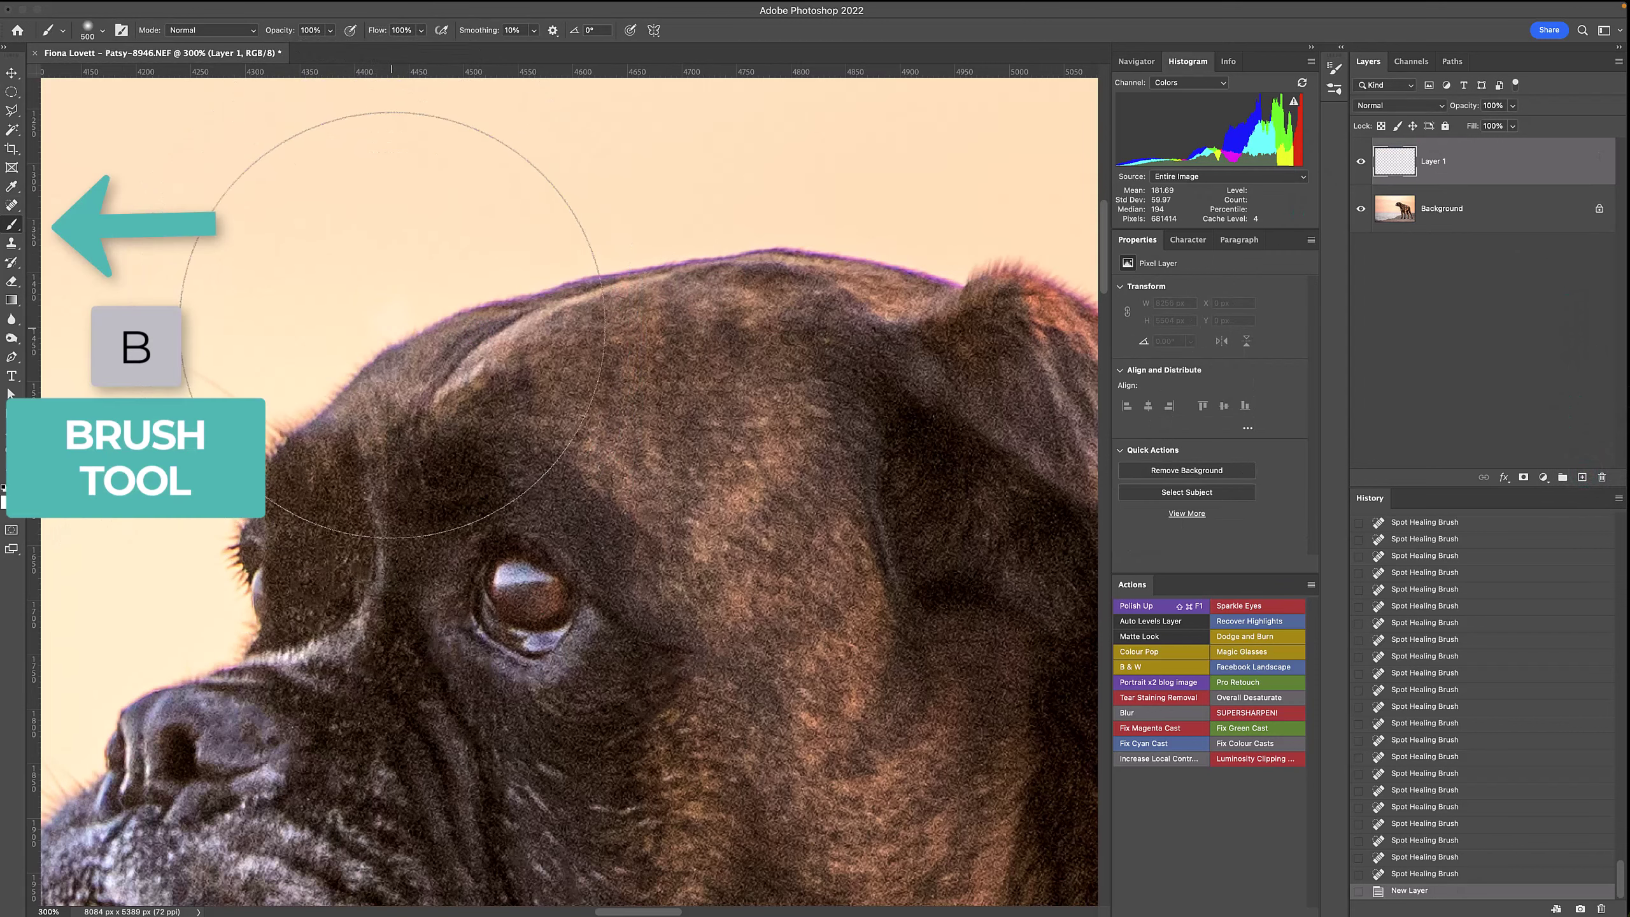
key("bracketleft")
key("bracketleft")
key("bracketleft")
key("bracketleft")
key("bracketleft")
key("bracketleft")
key("bracketleft")
key("bracketleft")
key("bracketleft")
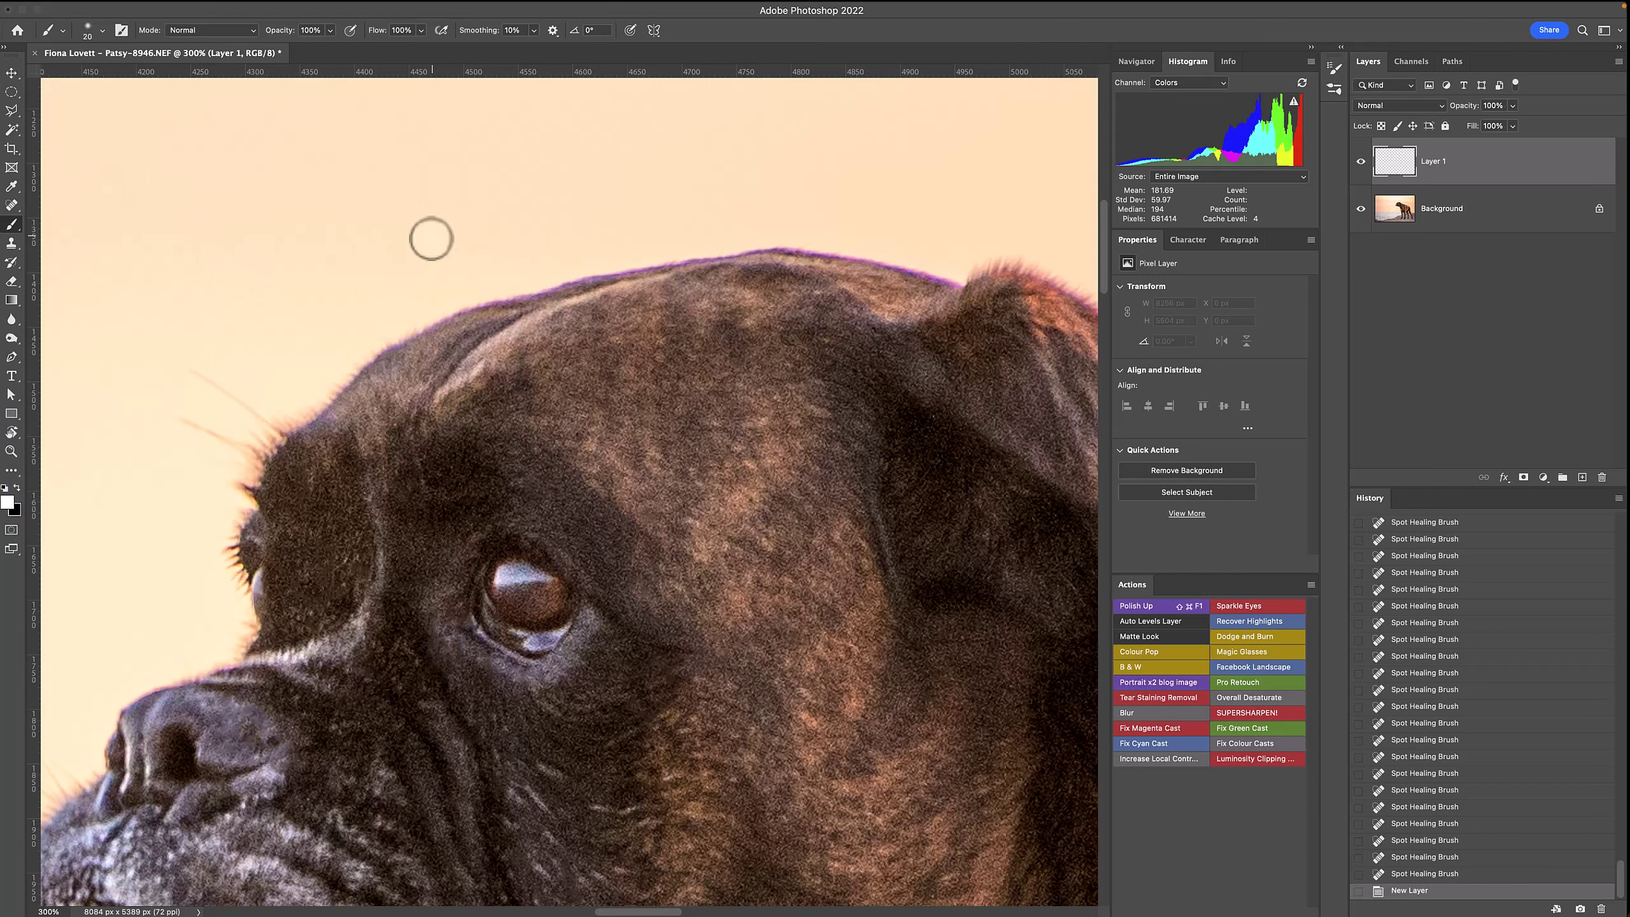
- Set the foreground colour to the pinkish tan c49b8e sampled from the upper edge of the dog's head
left_click(8, 503)
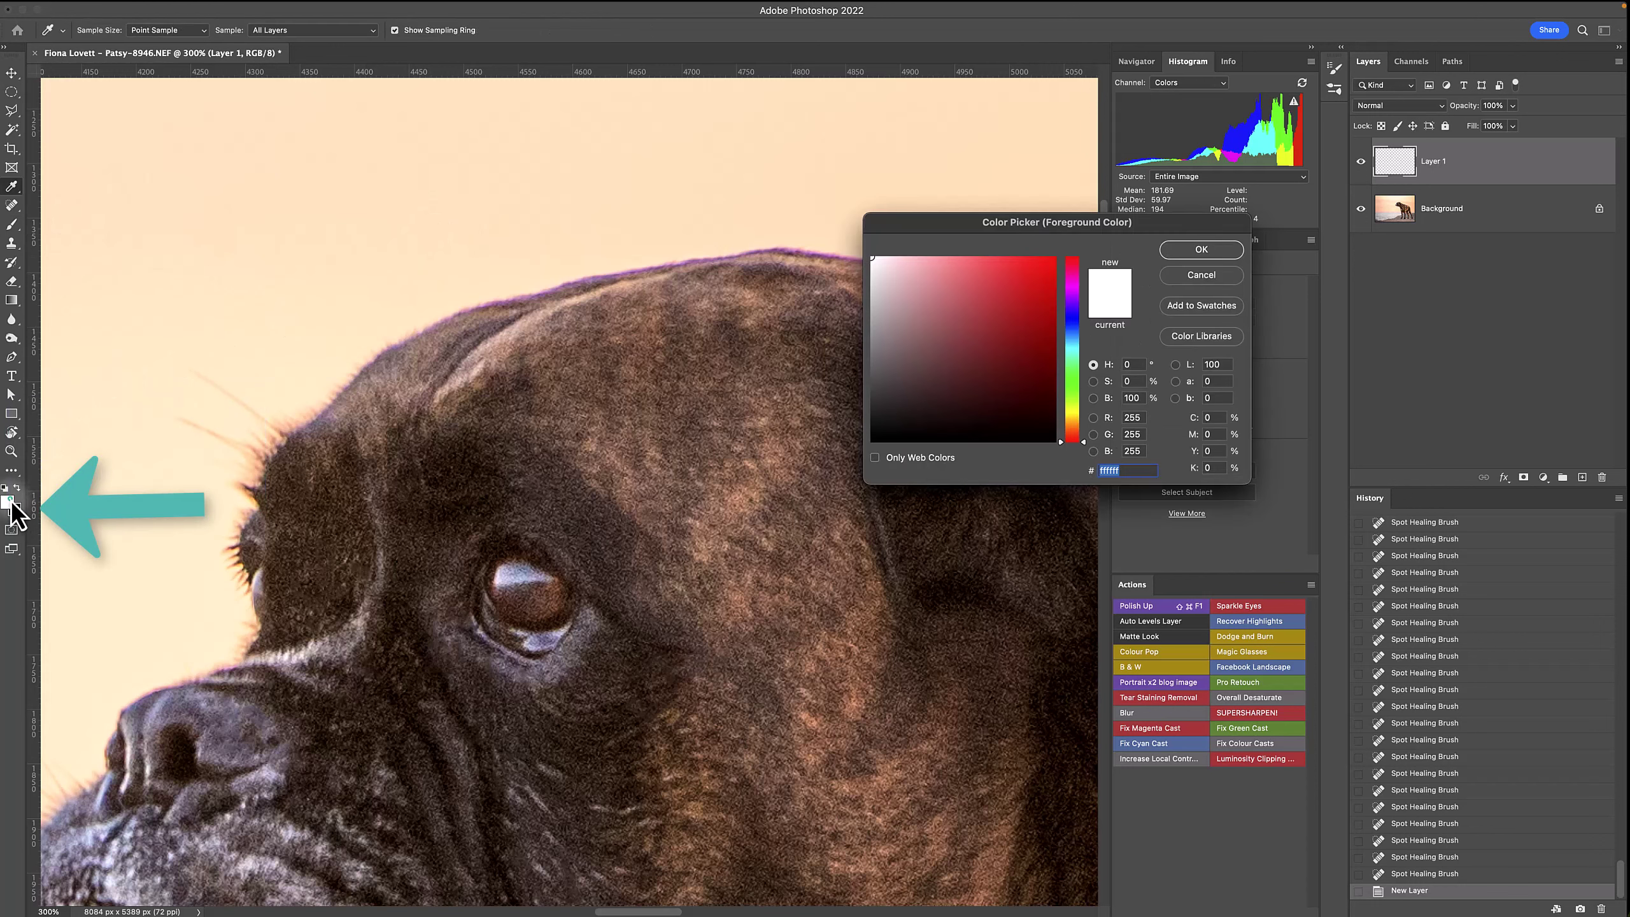
left_click(496, 321)
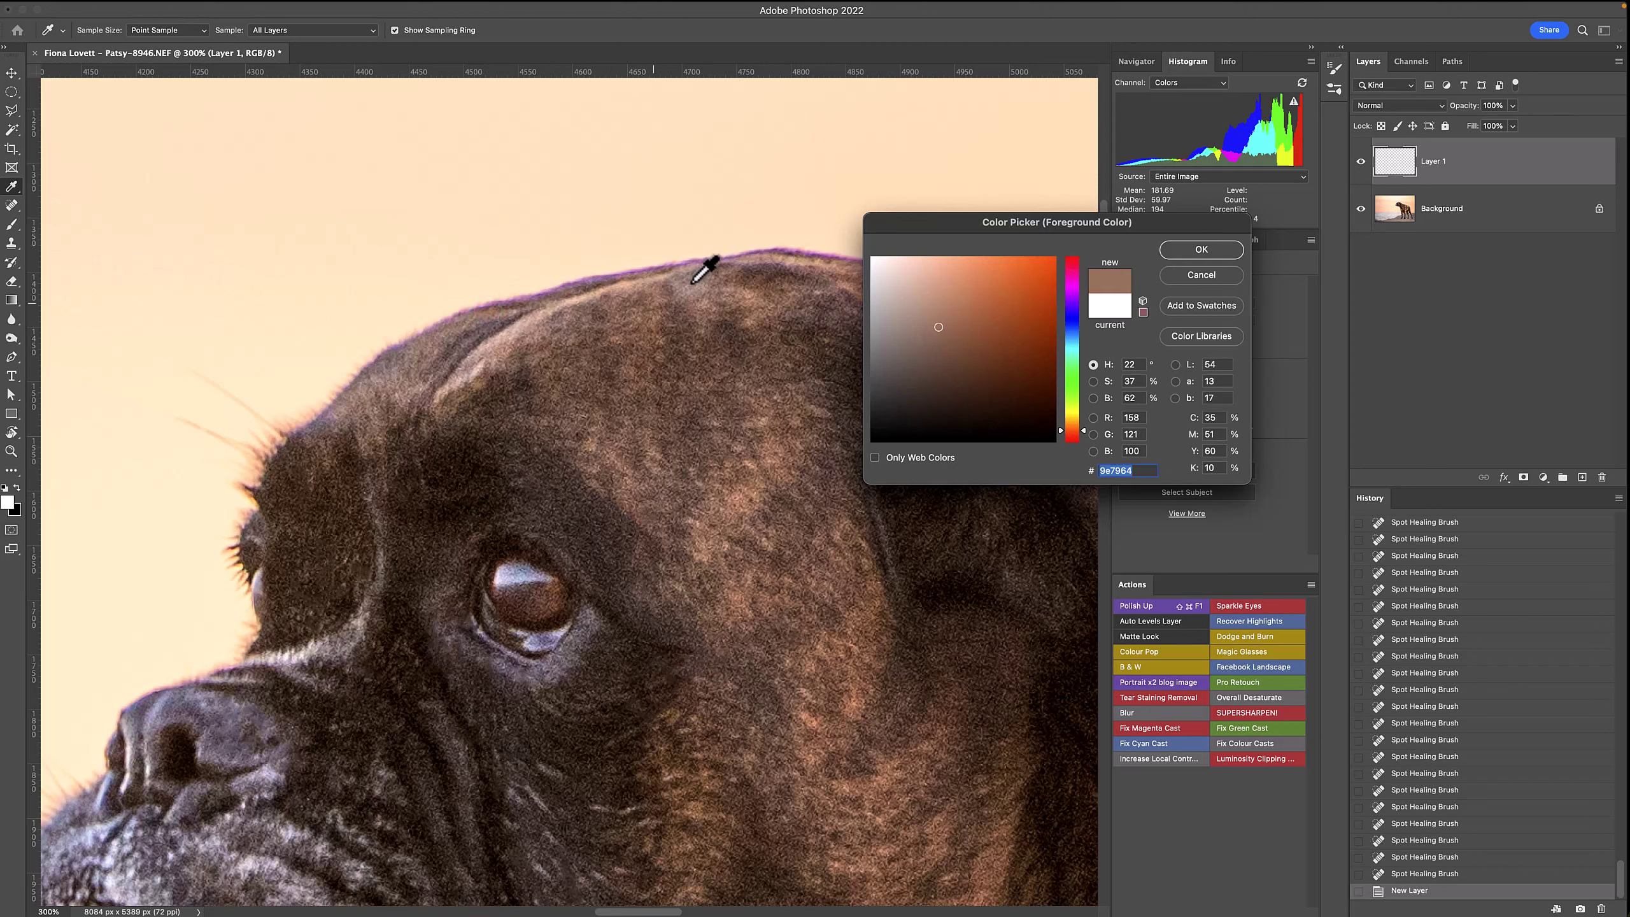
left_click(792, 258)
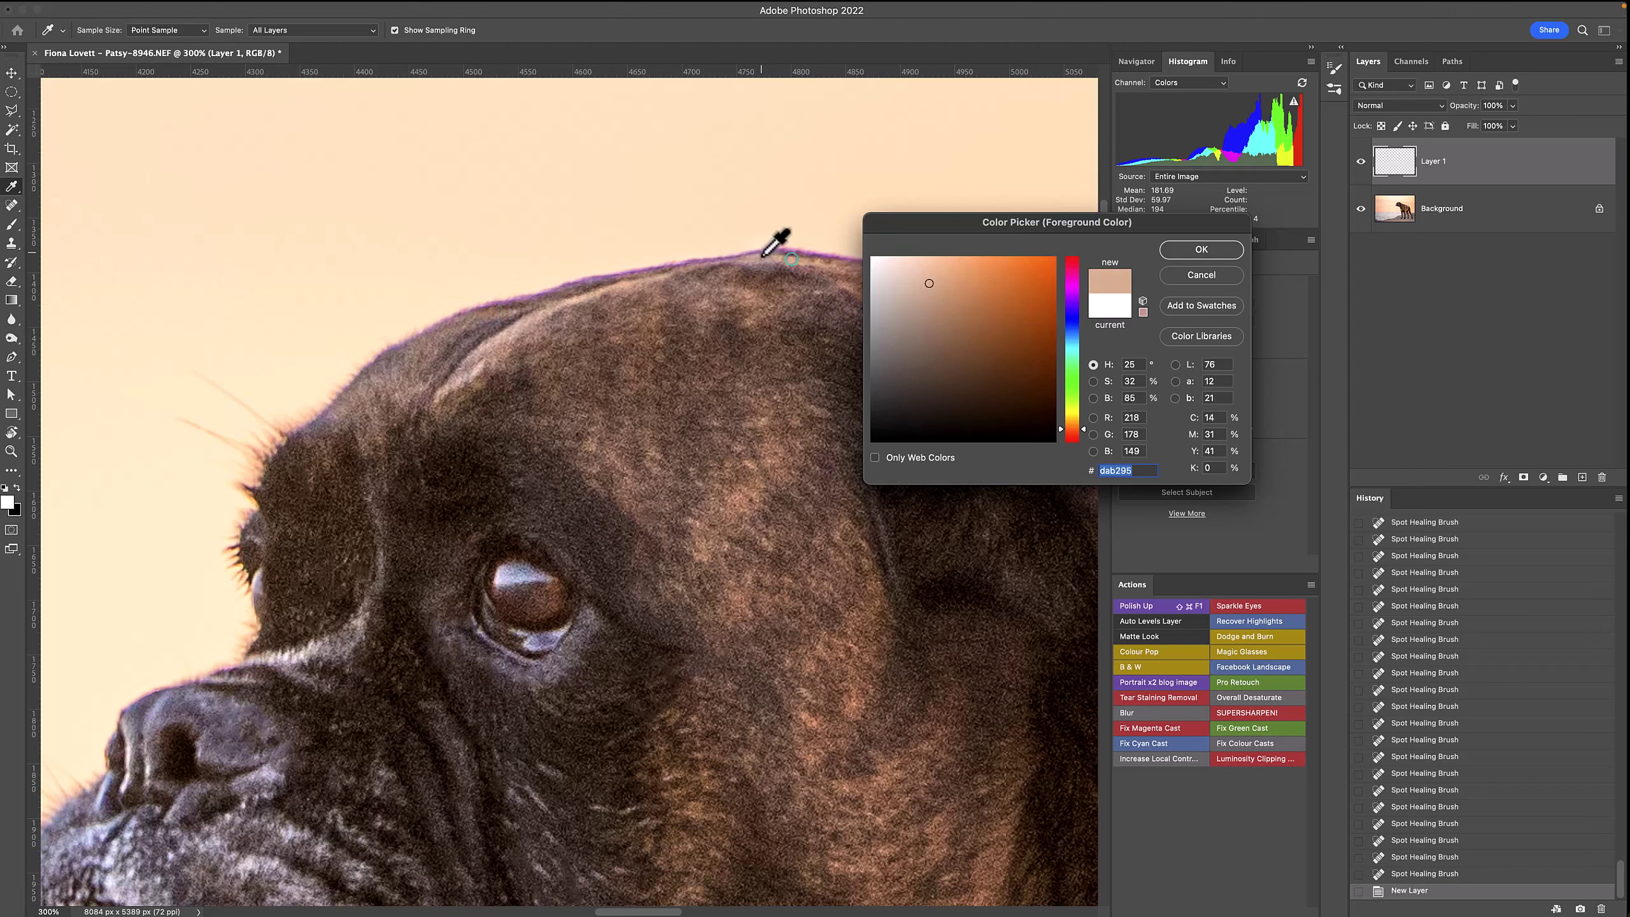
left_click(768, 256)
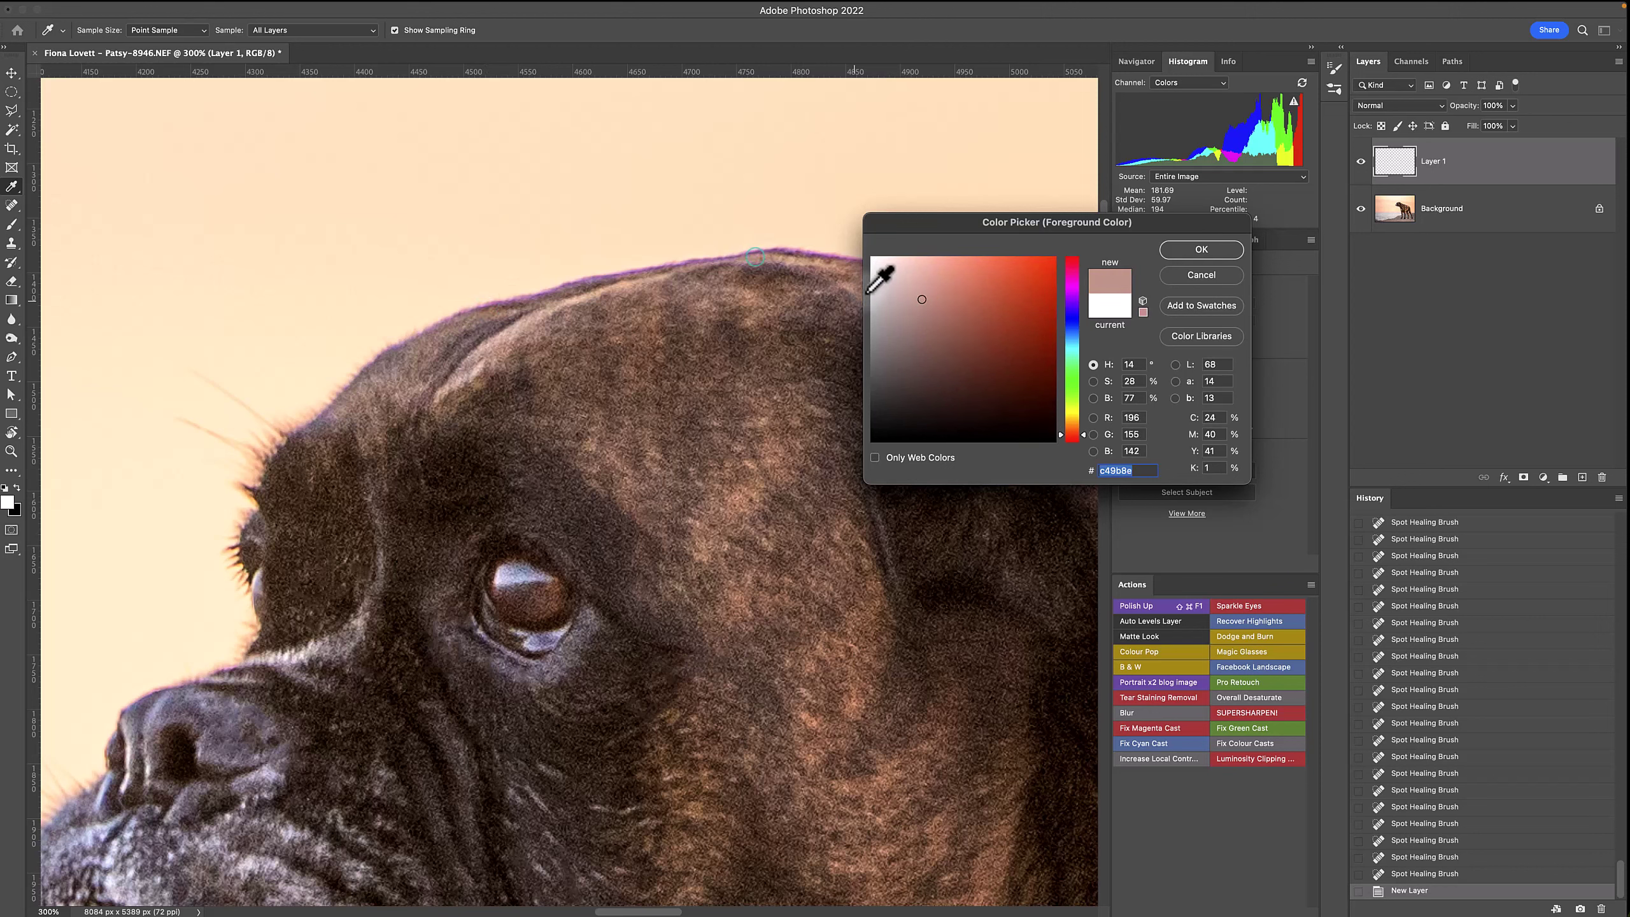
left_click(1210, 252)
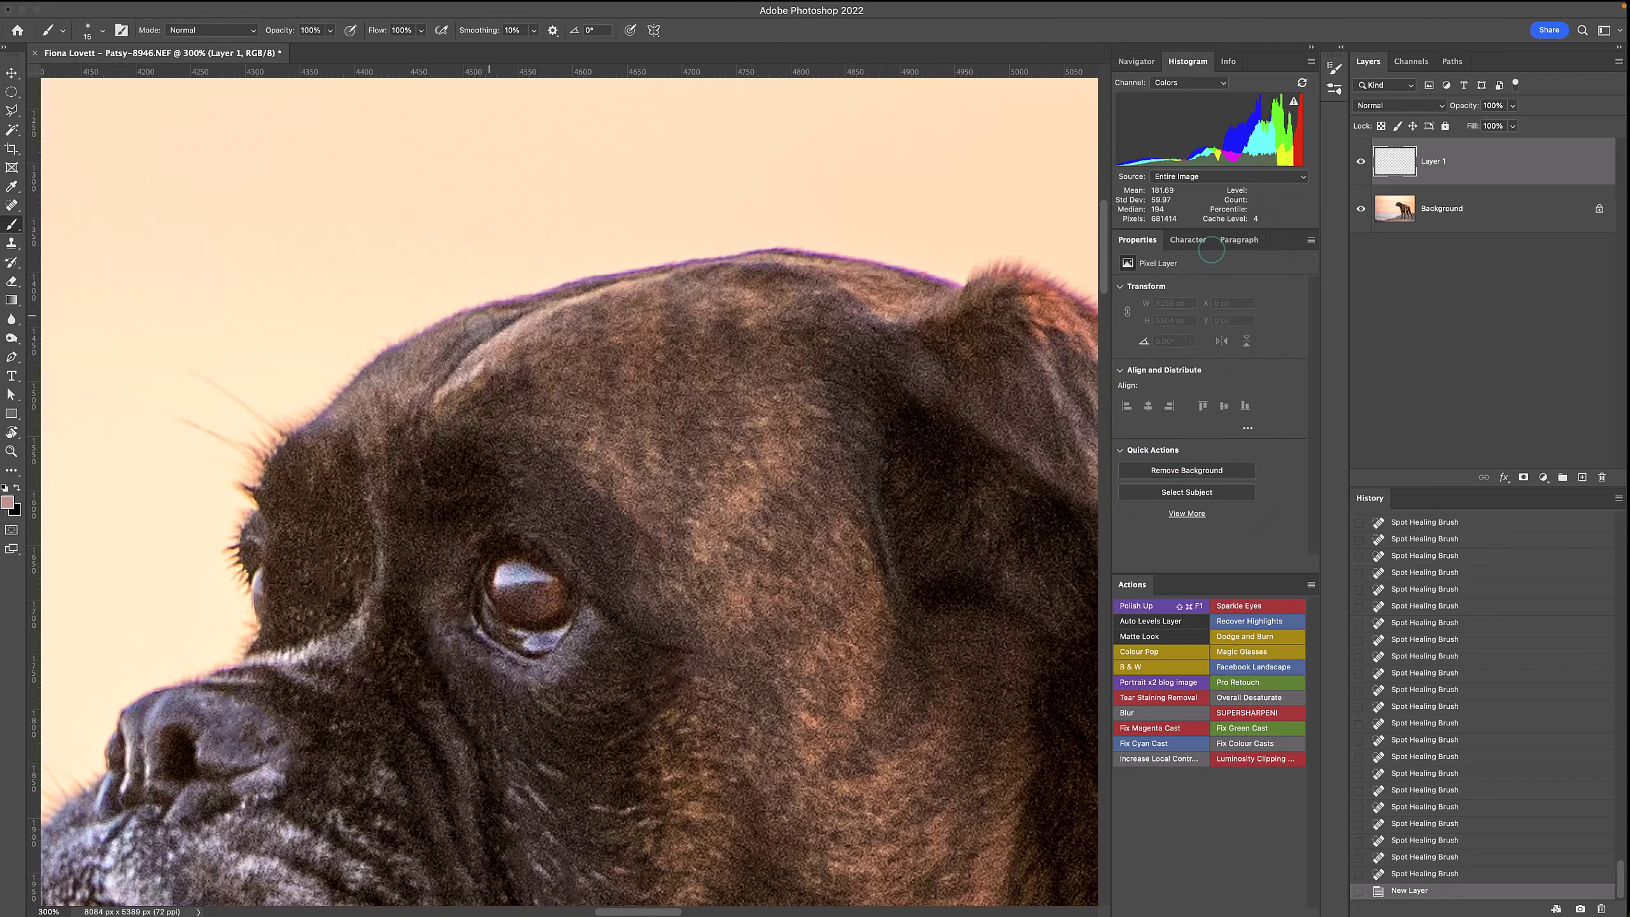
- Paint the sampled tan over the purple fringe along the top of the dog's head, ear and back on Layer 1
key("super+equal")
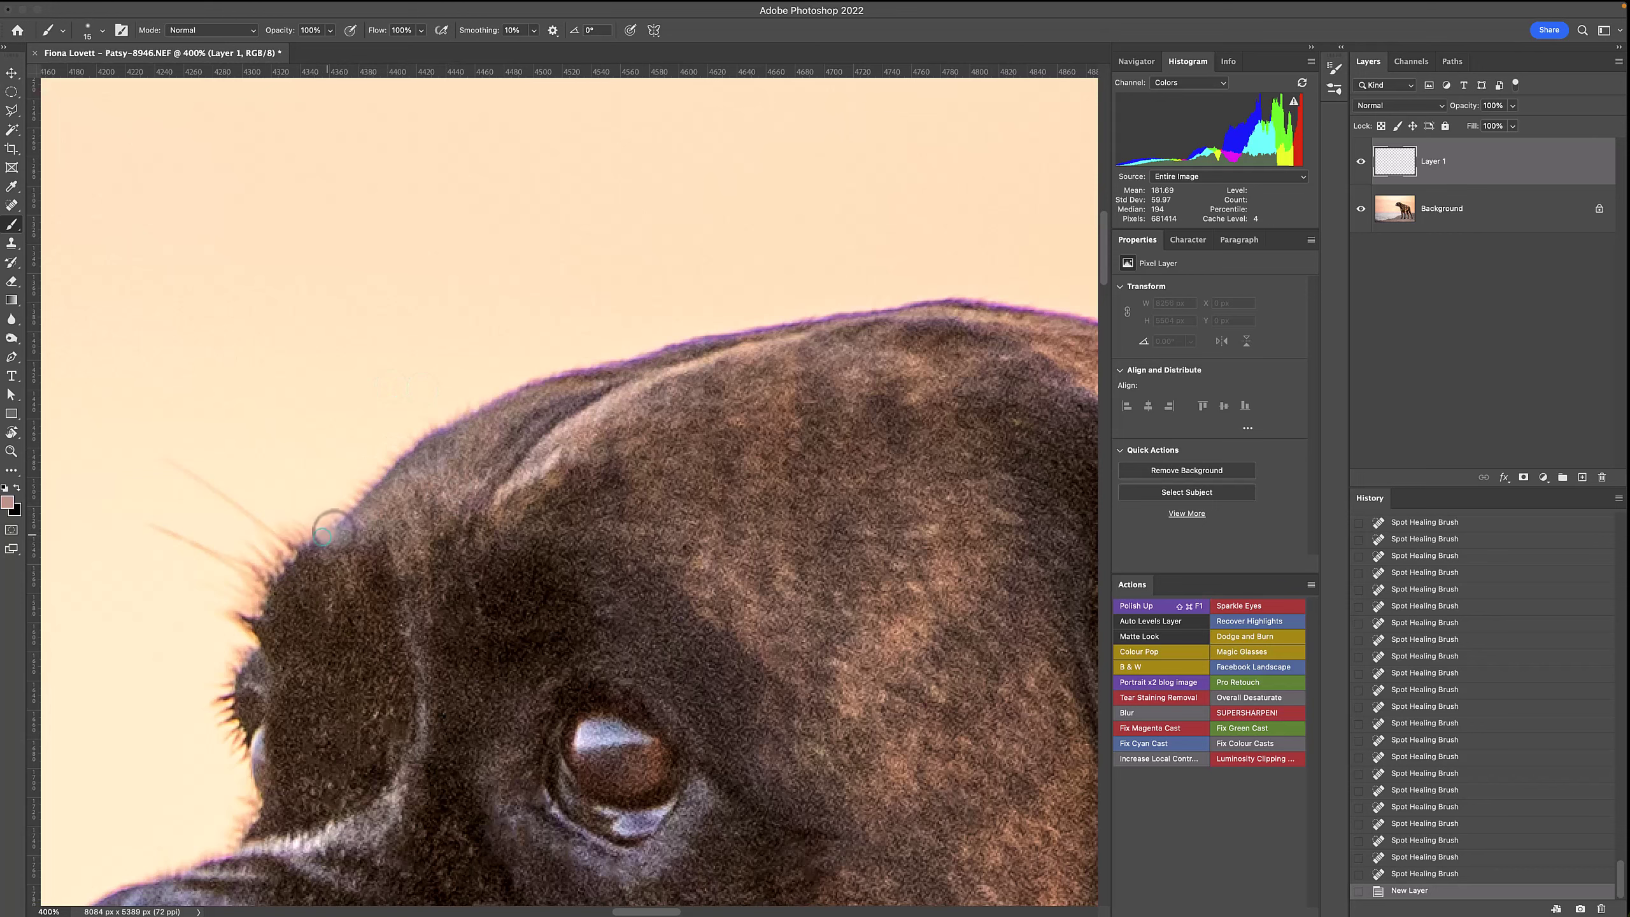
mouse_move(322, 535)
left_mouse_down()
mouse_move(416, 448)
mouse_move(511, 397)
mouse_move(689, 345)
mouse_move(998, 299)
mouse_move(929, 303)
left_mouse_up()
left_click_drag(939, 354, 443, 425)
mouse_move(572, 375)
left_mouse_down()
mouse_move(725, 418)
mouse_move(810, 414)
mouse_move(963, 504)
left_mouse_up()
left_click_drag(971, 457, 637, 318)
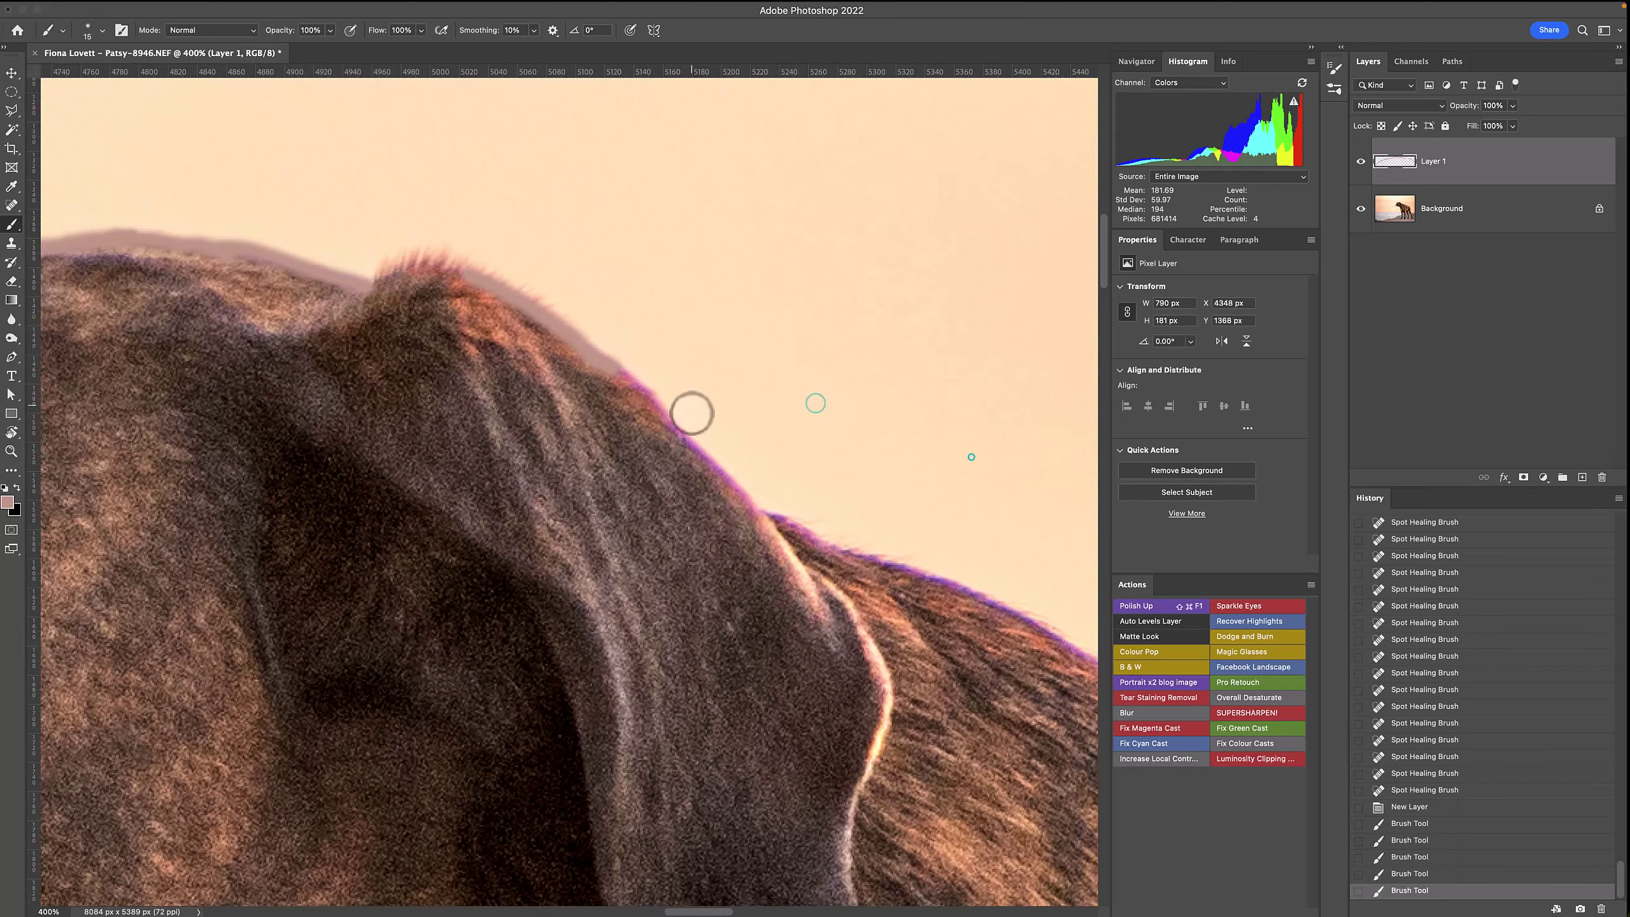
mouse_move(691, 413)
left_mouse_down()
mouse_move(713, 464)
mouse_move(834, 550)
mouse_move(965, 585)
mouse_move(656, 431)
mouse_move(925, 553)
left_mouse_up()
key("bracketright")
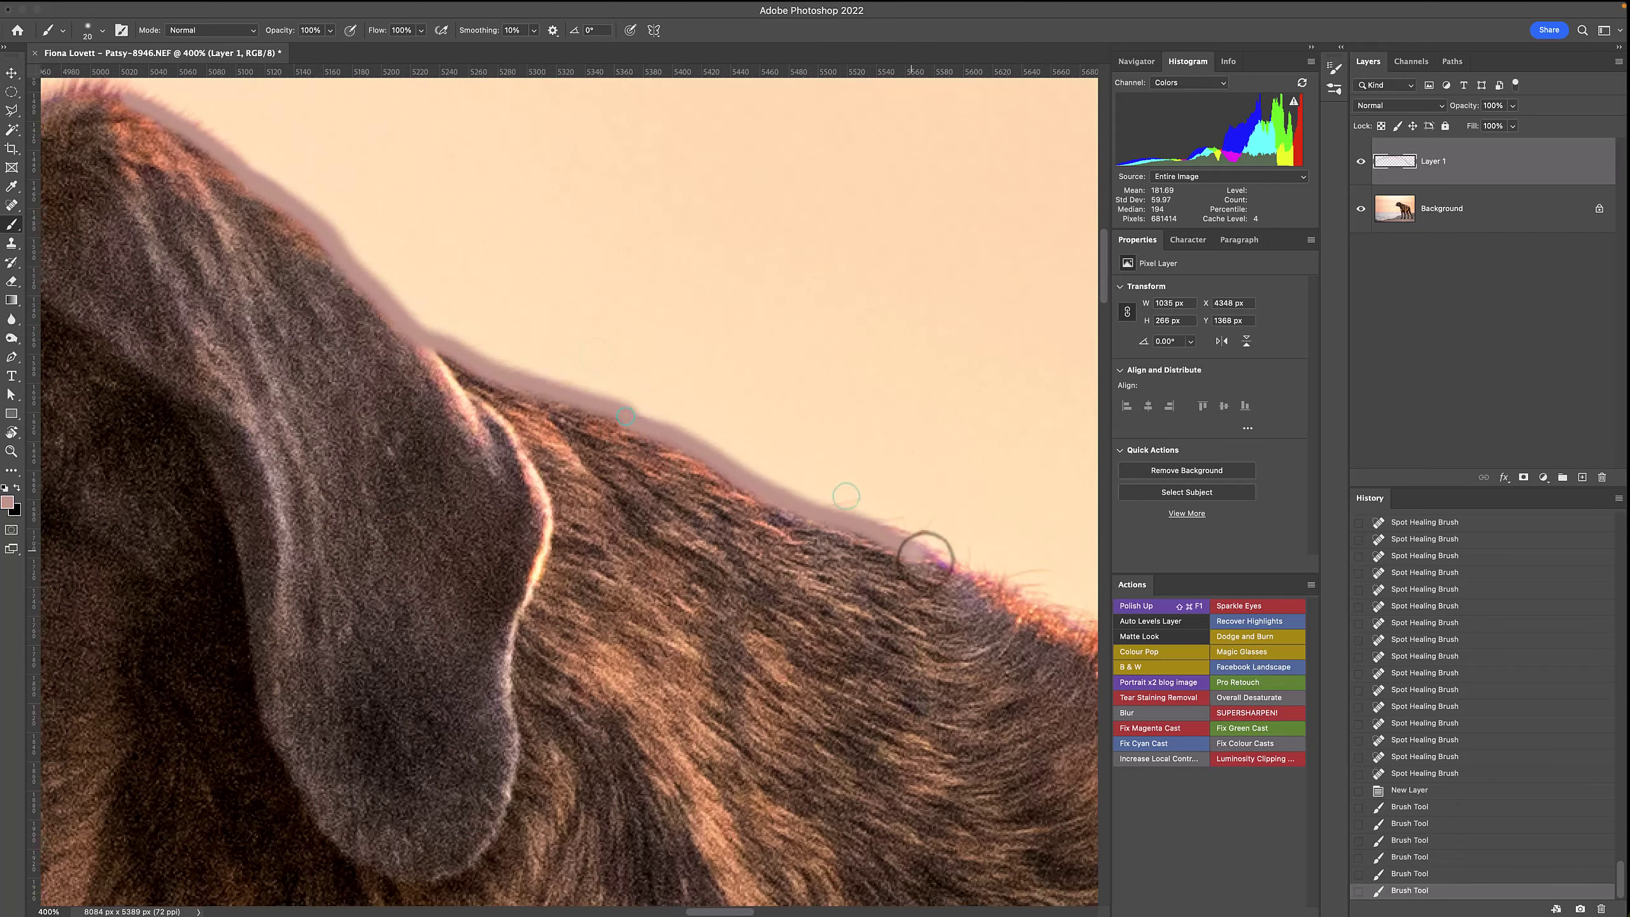
left_click_drag(932, 484, 622, 408)
key("super+z")
left_click_drag(829, 458, 284, 336)
left_click_drag(609, 538, 795, 586)
left_click_drag(867, 545, 261, 351)
- Set the blend mode of the painted Layer 1 to Color
left_click(484, 418, "alt+super")
left_click(483, 419, "alt+super")
left_click_drag(322, 413, 722, 502)
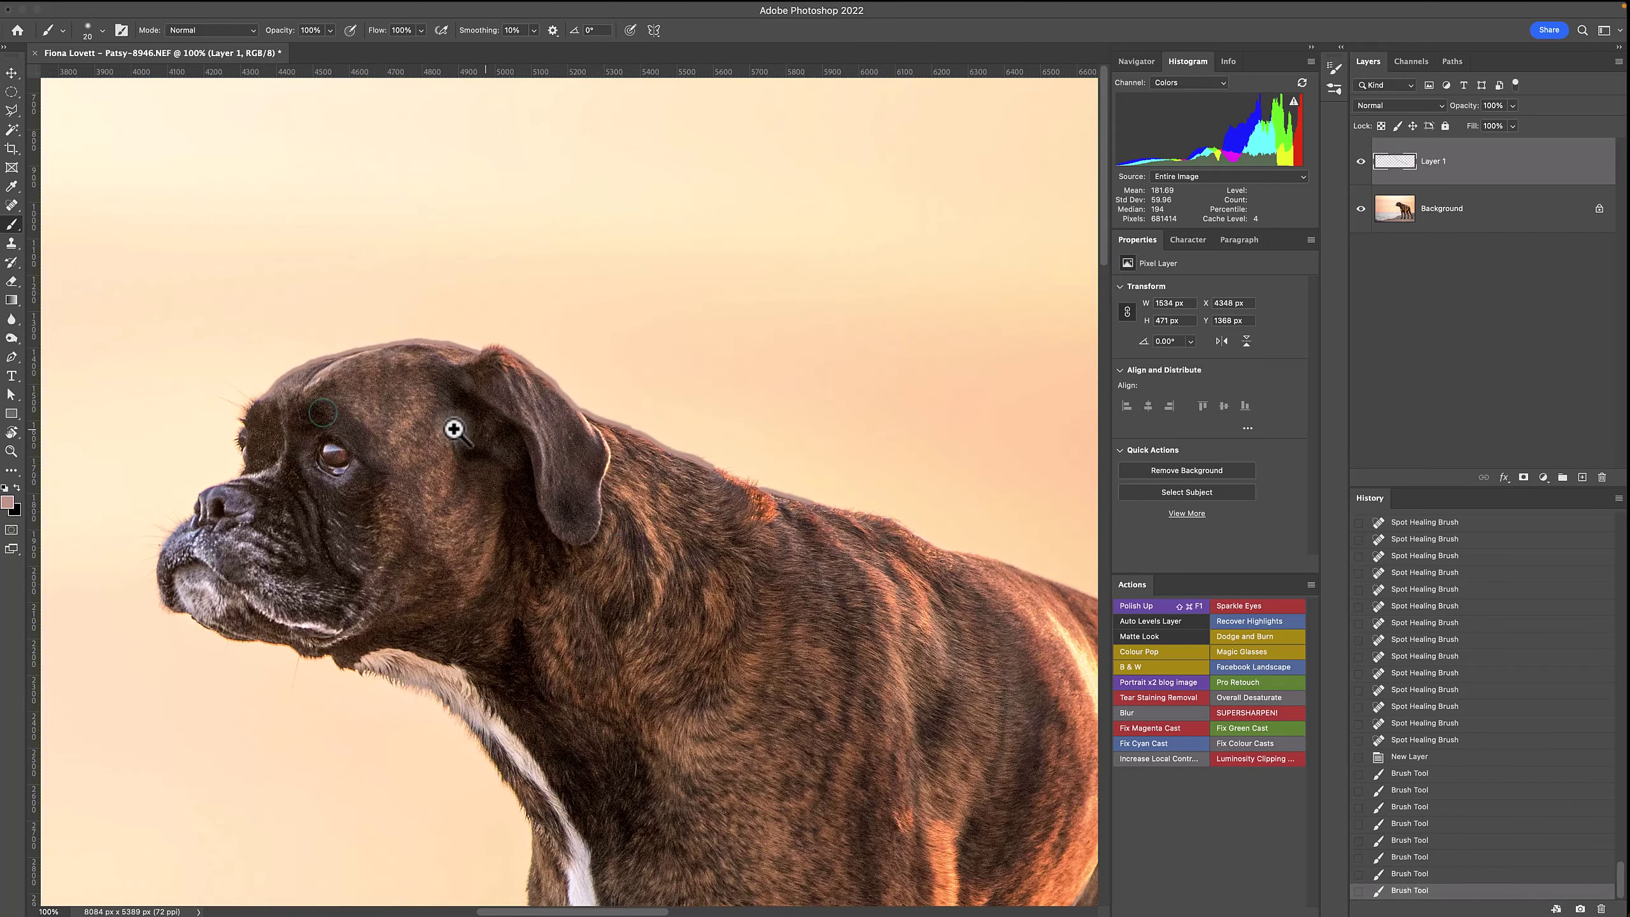
left_click_drag(454, 430, 626, 375)
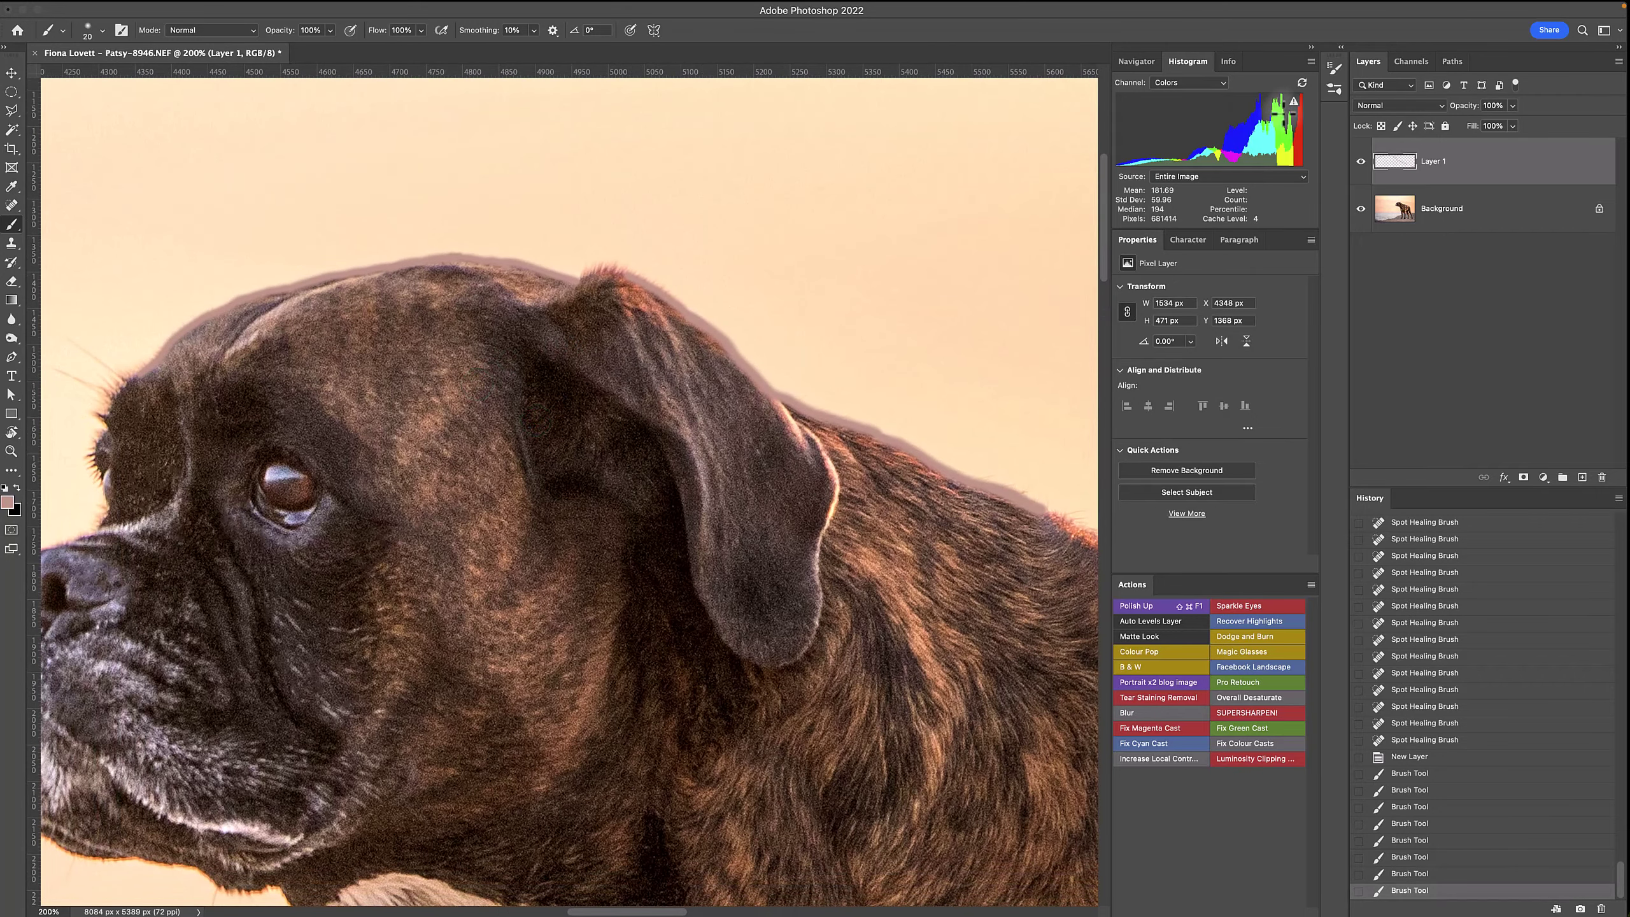
left_click(1402, 109)
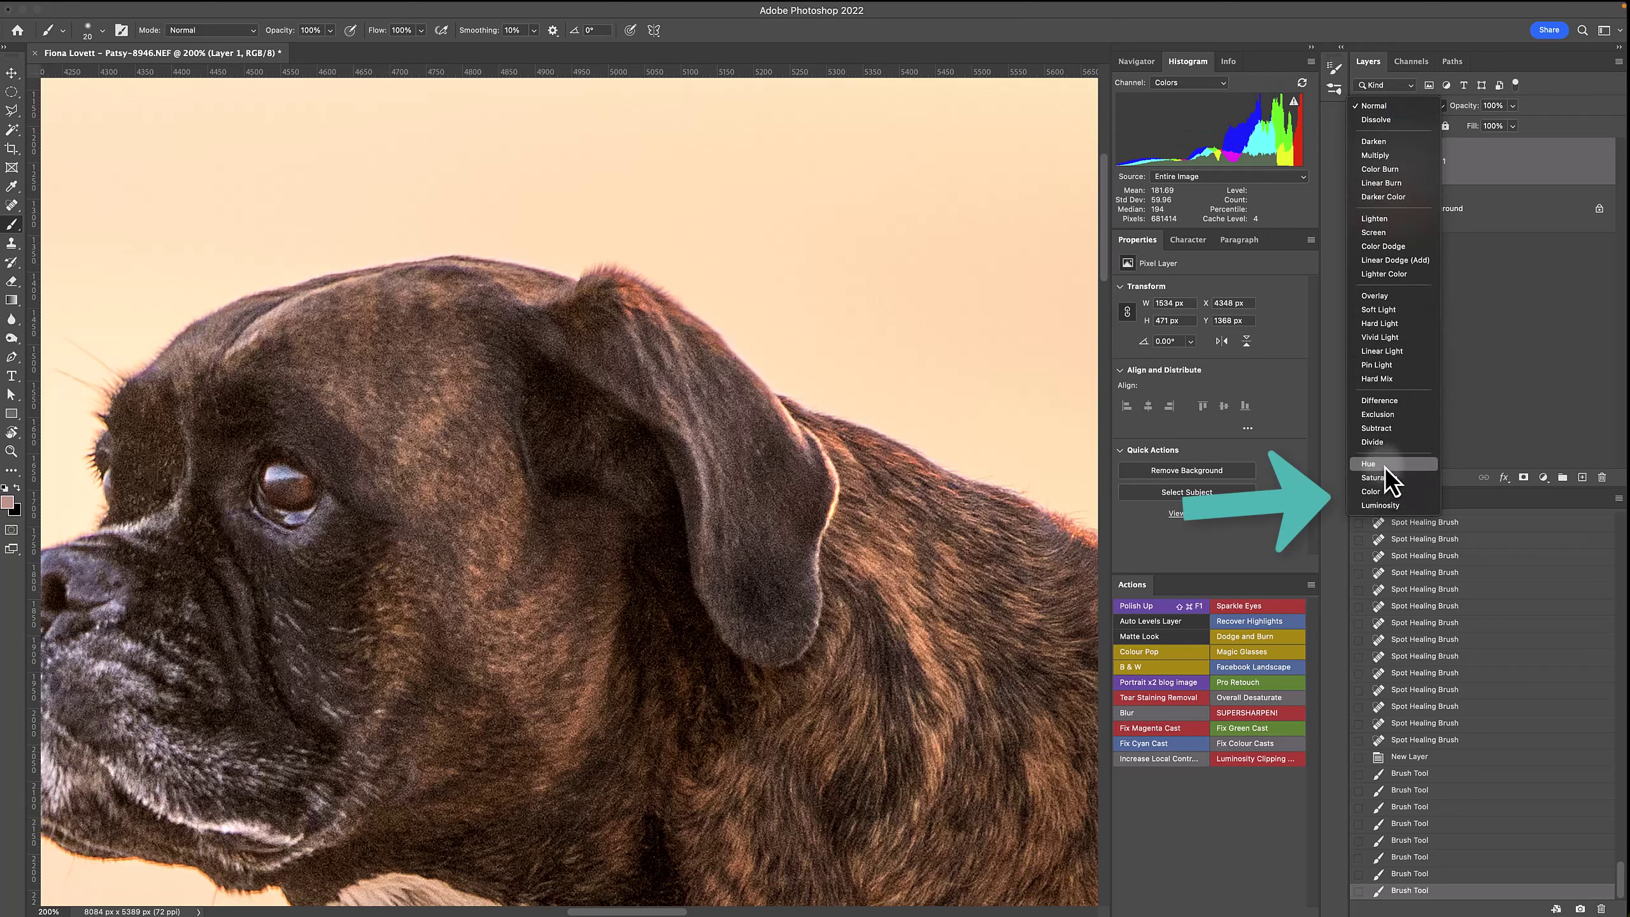
left_click(1380, 492)
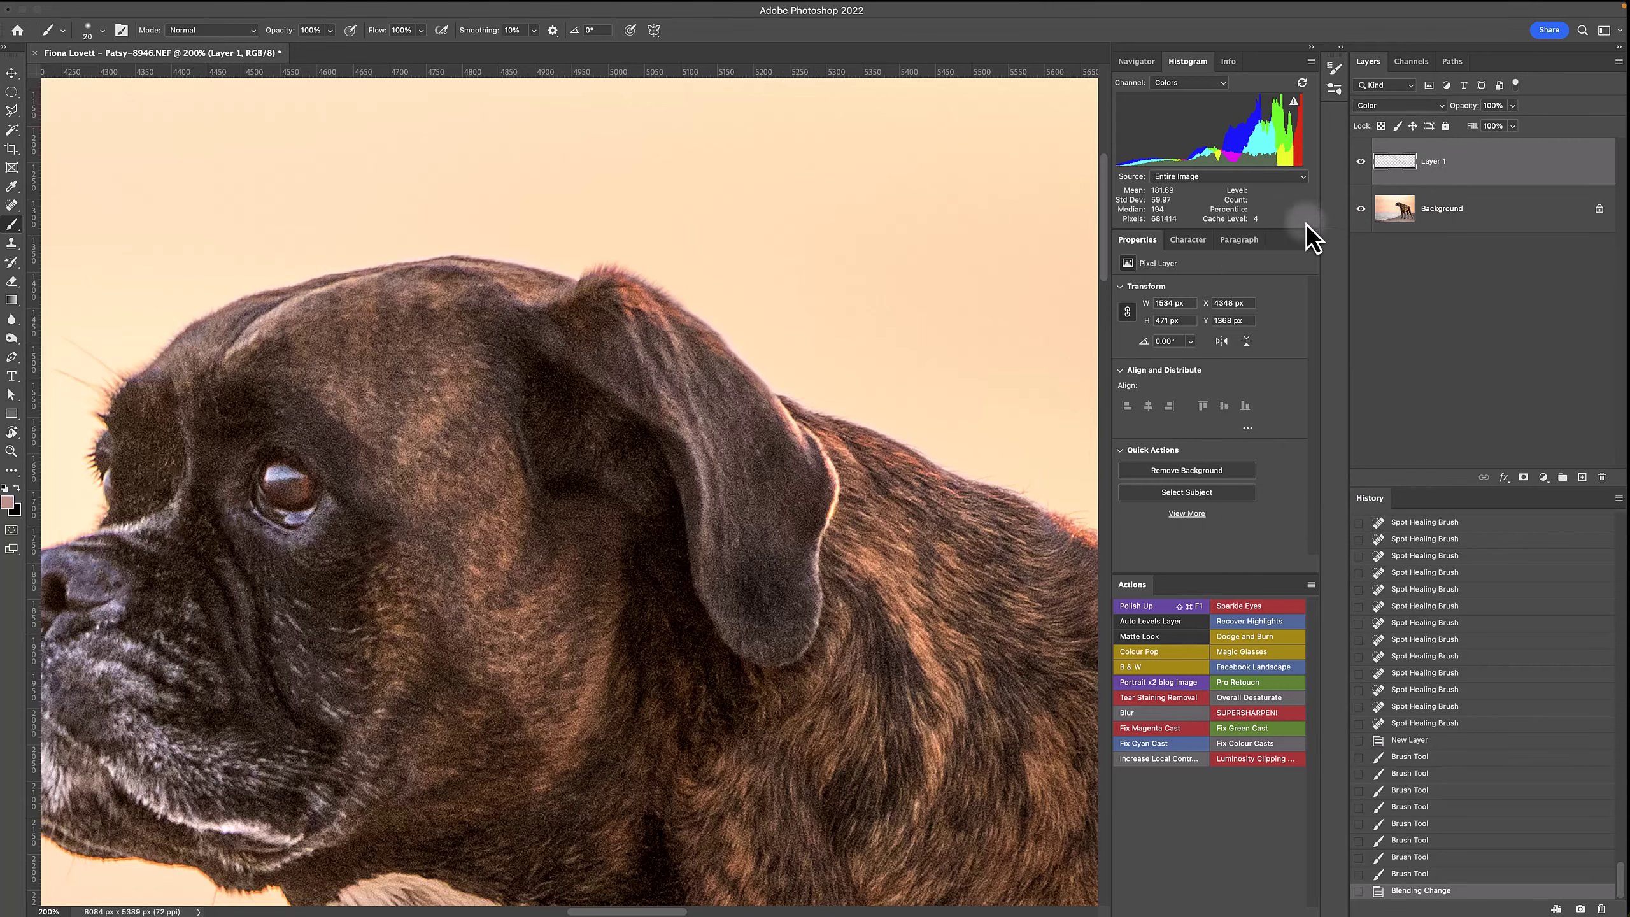
- Compare the head's outline with Layer 1 hidden and shown, and inspect the ear and back edges at 300%
left_click(462, 287)
left_click_drag(407, 262, 640, 301)
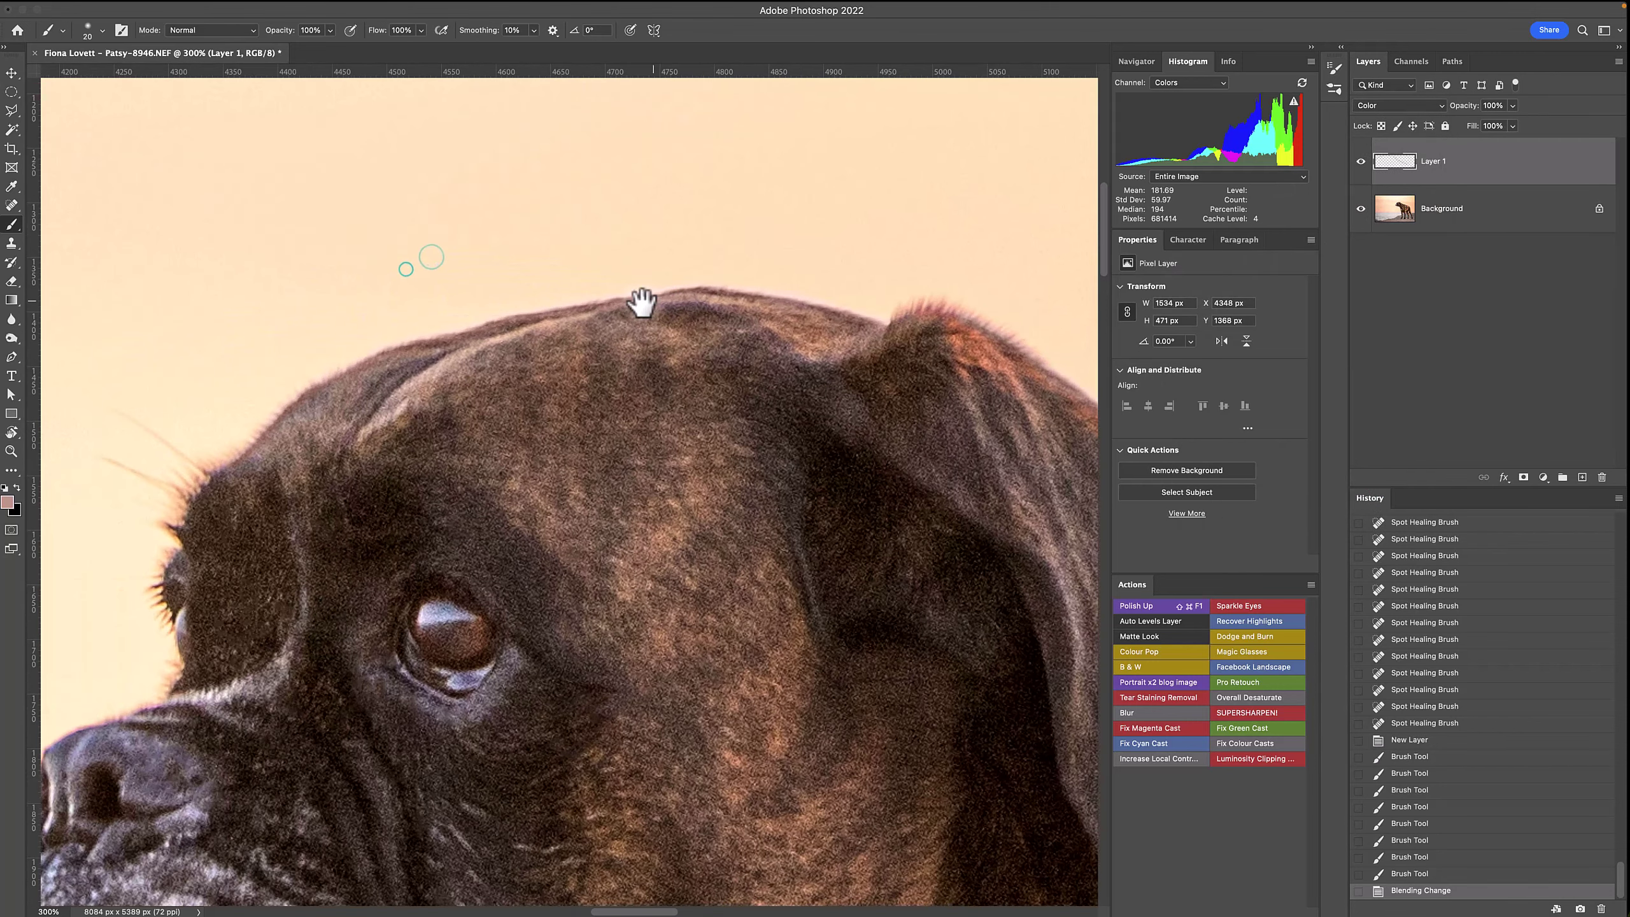
left_click(1361, 162)
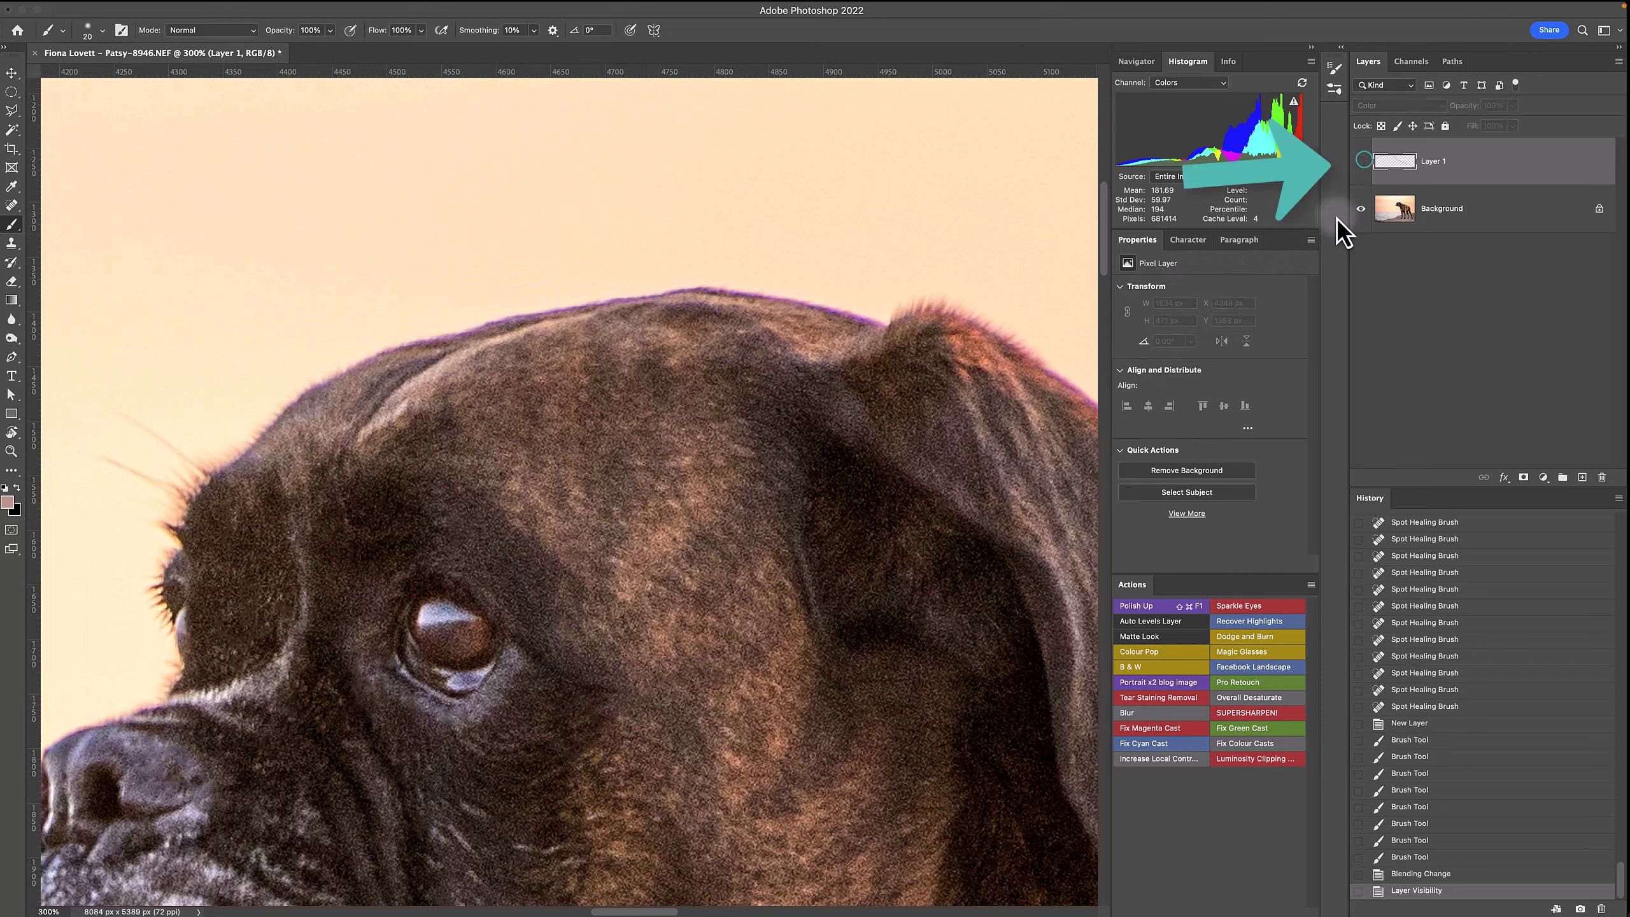
left_click(1362, 161)
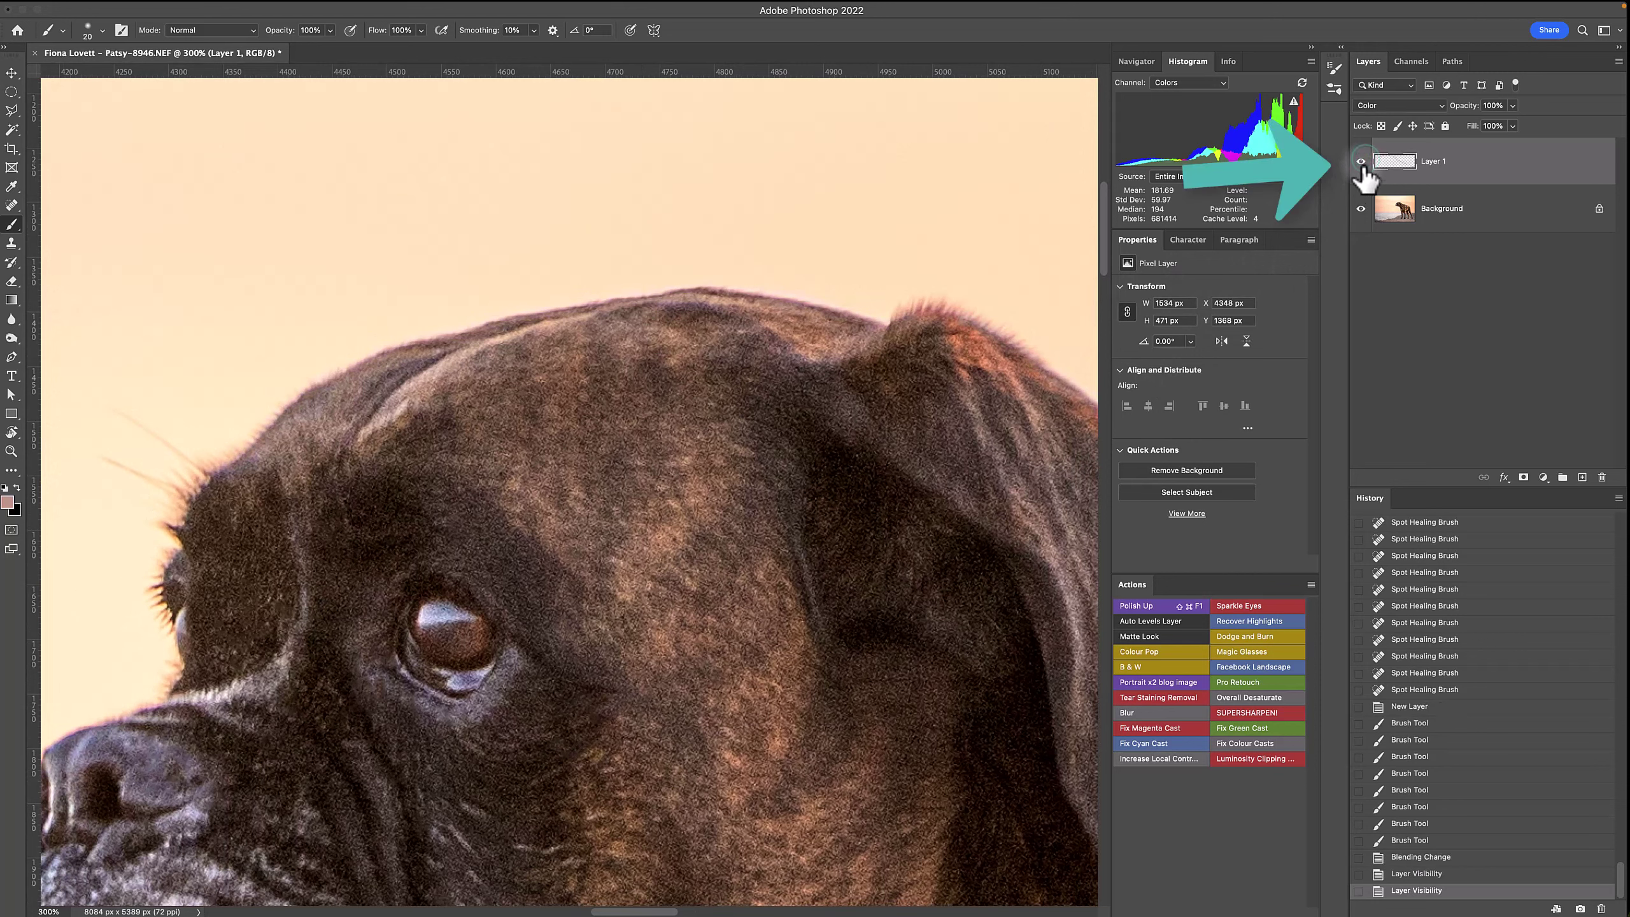
left_click(1362, 161)
left_click(1363, 161)
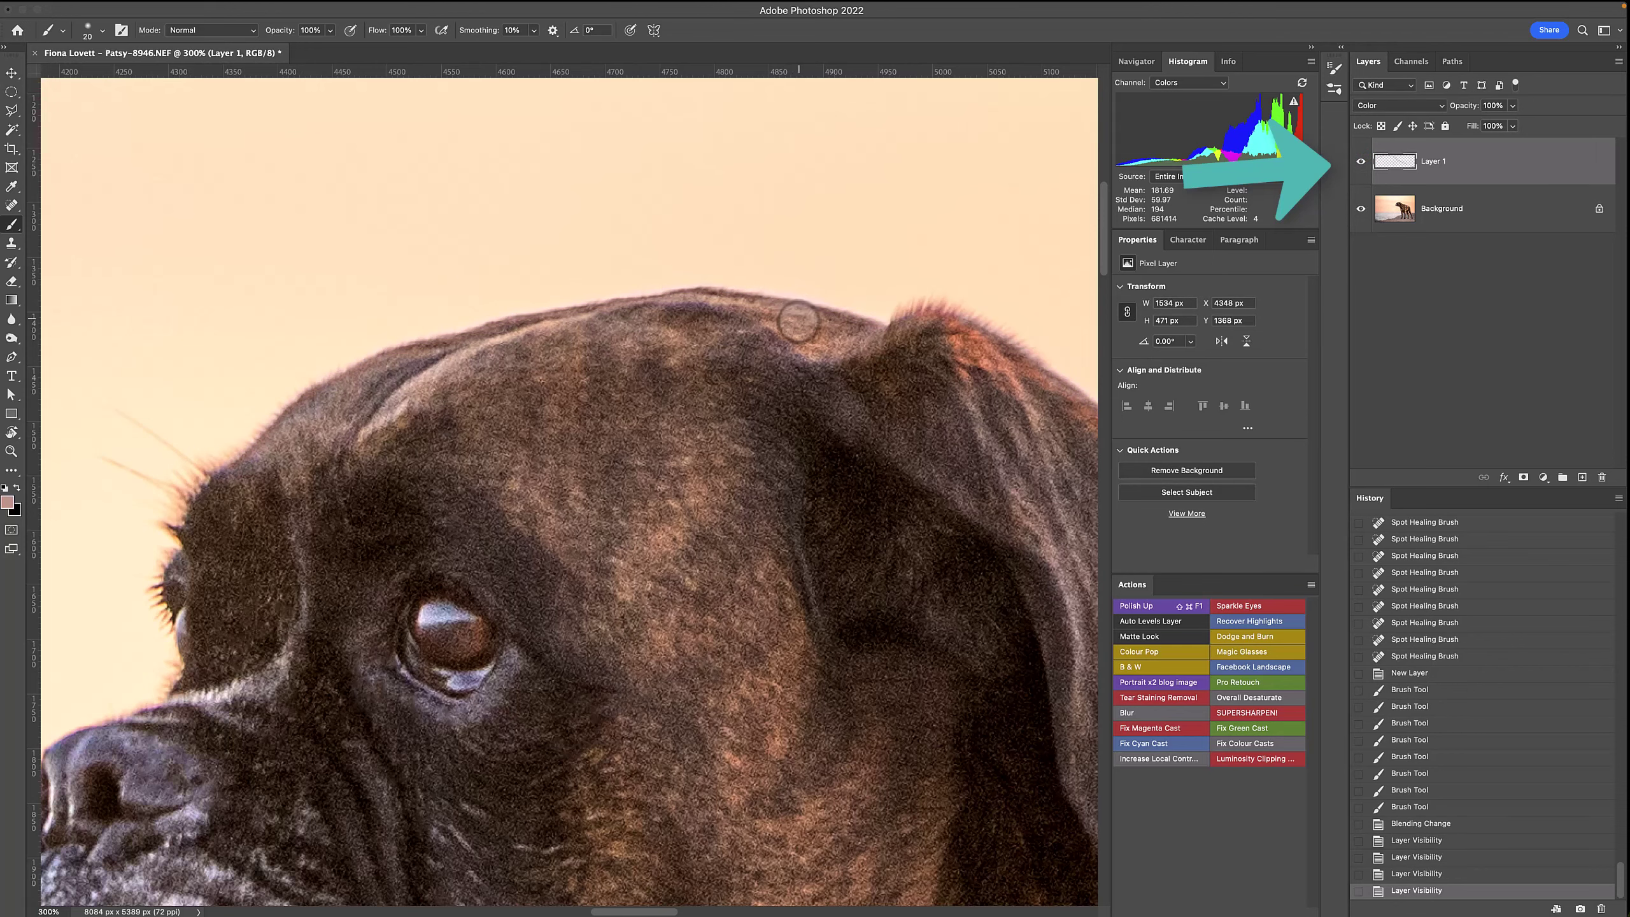
left_click_drag(993, 392, 568, 298)
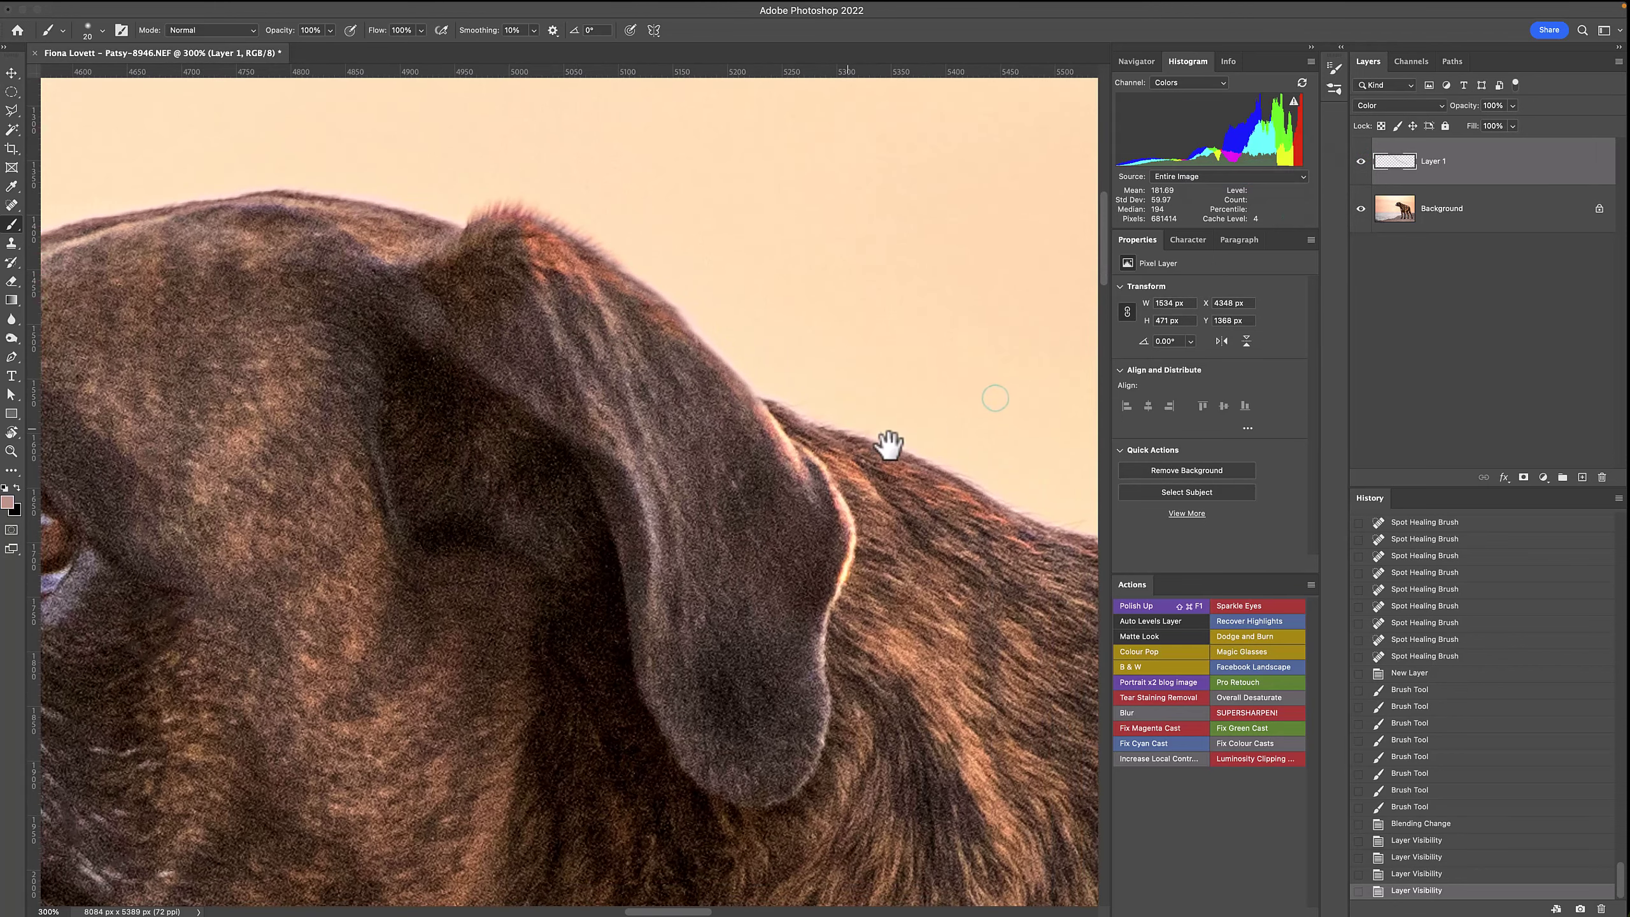
left_click_drag(889, 445, 506, 315)
left_click_drag(896, 455, 840, 466)
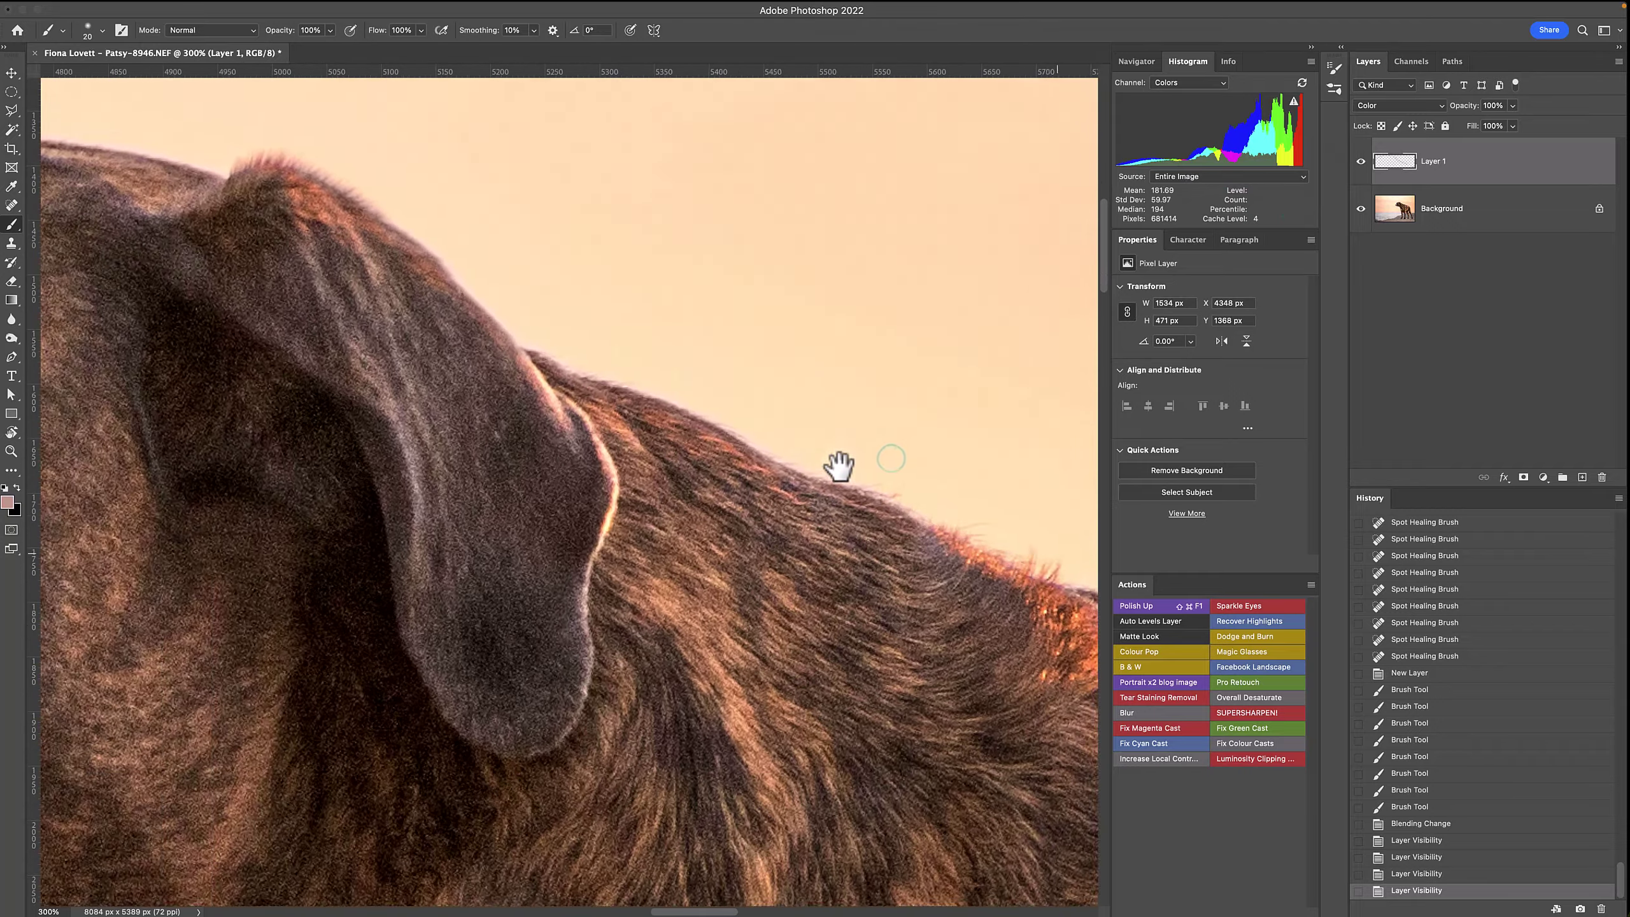
left_click_drag(480, 375, 844, 258)
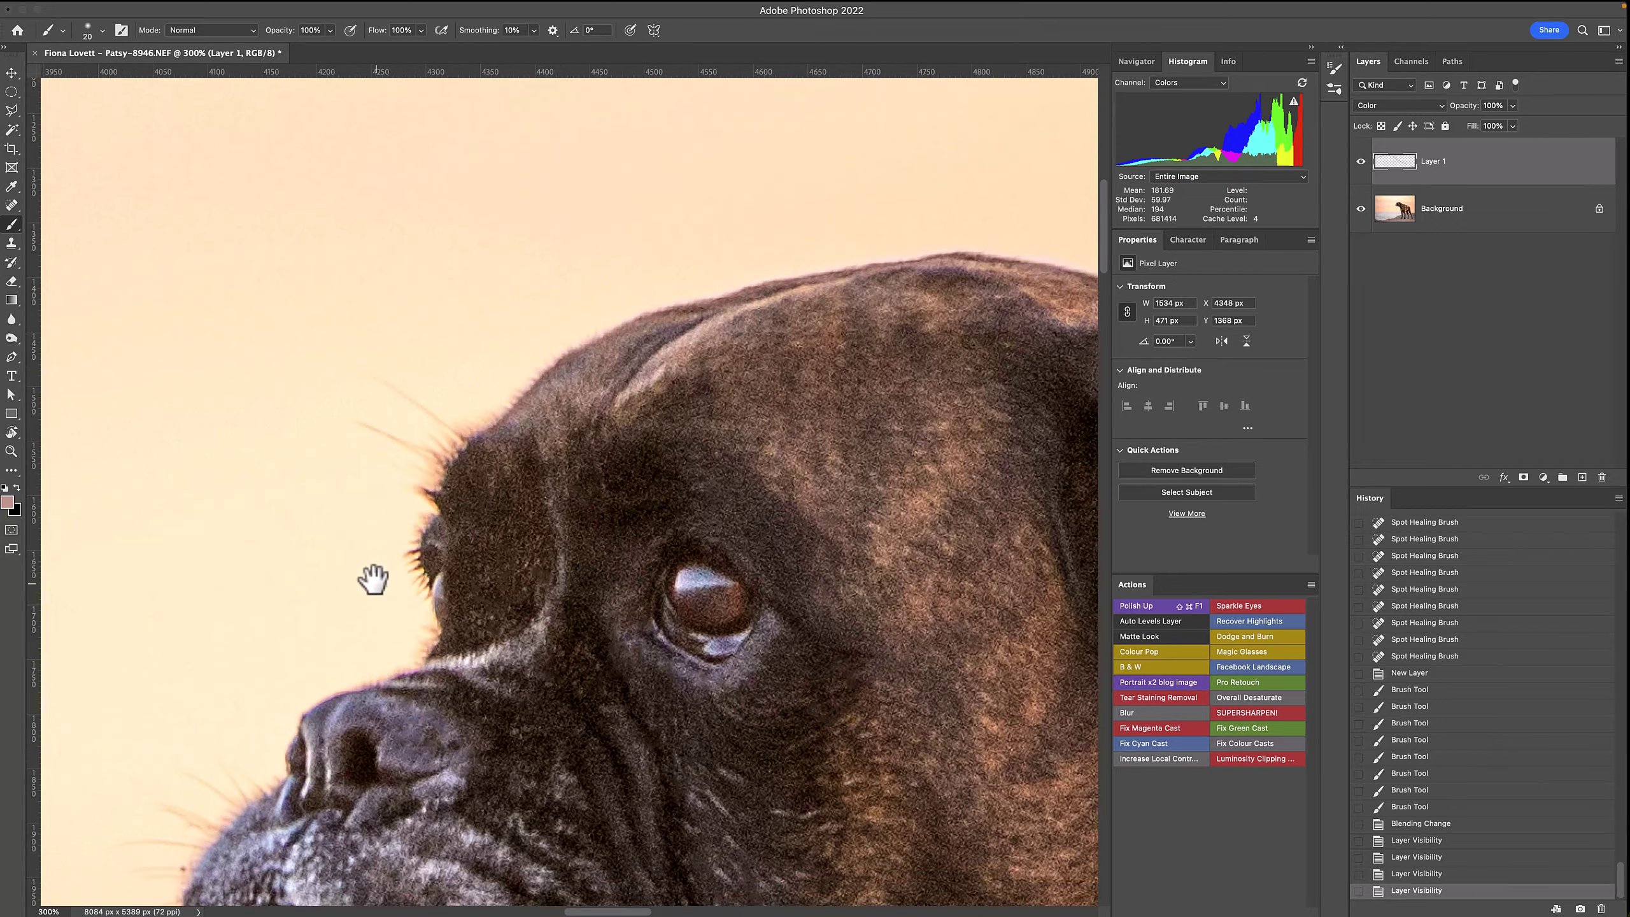
- Try brushing the tan colour along the front edge of the dog's nose with a 10 px tip
left_click_drag(374, 580, 623, 251)
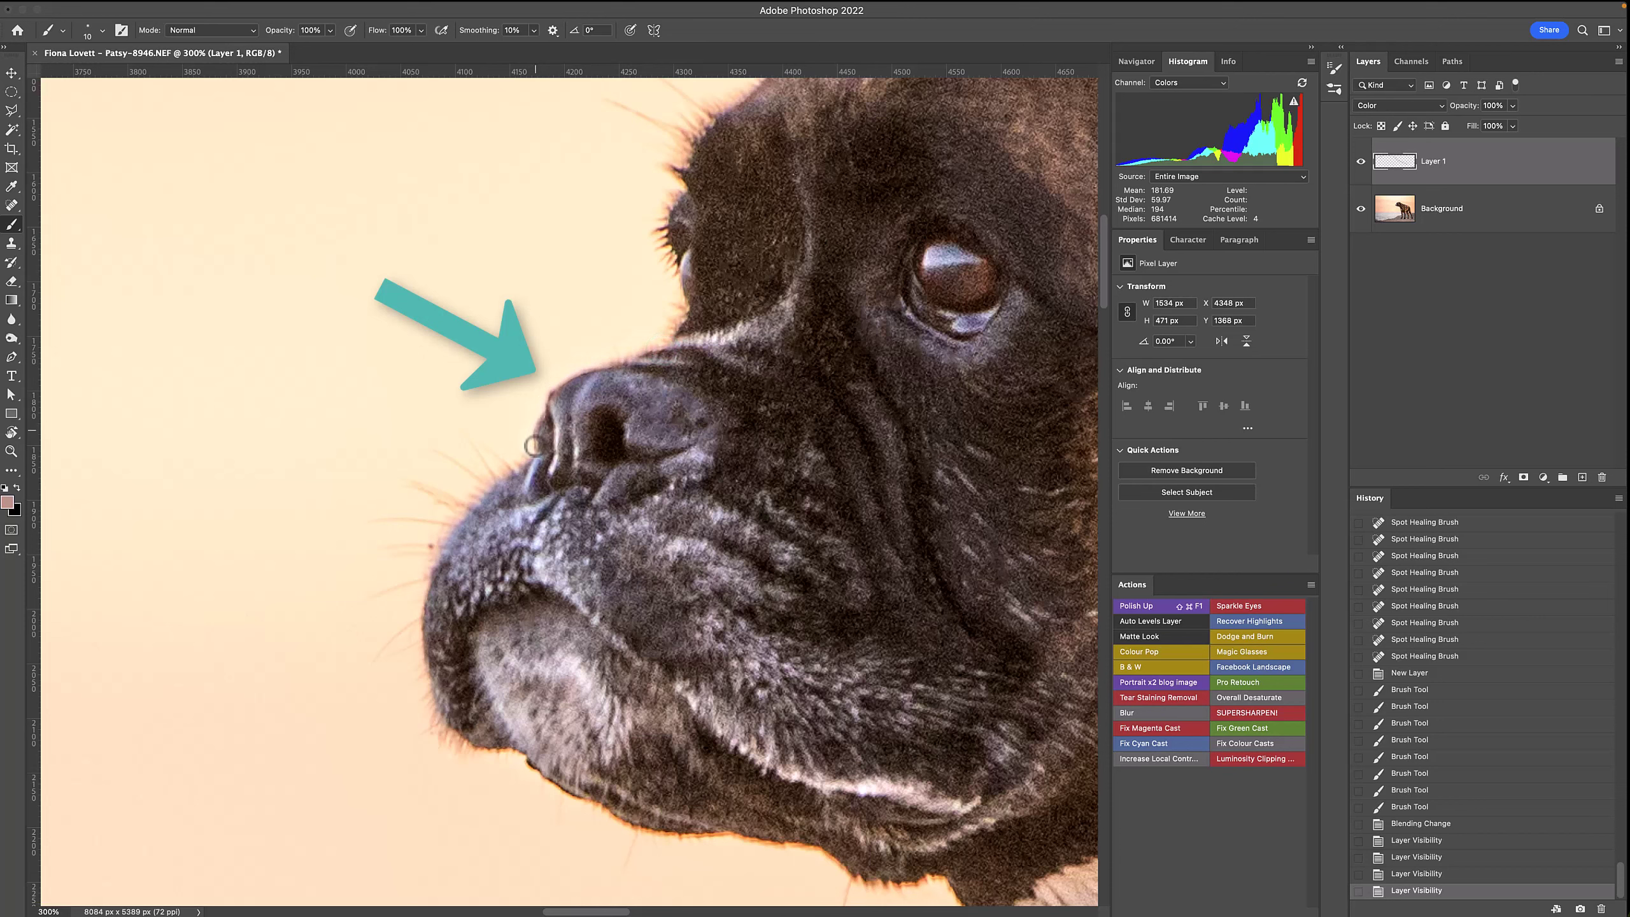
left_click_drag(533, 456, 532, 476)
key("super+z")
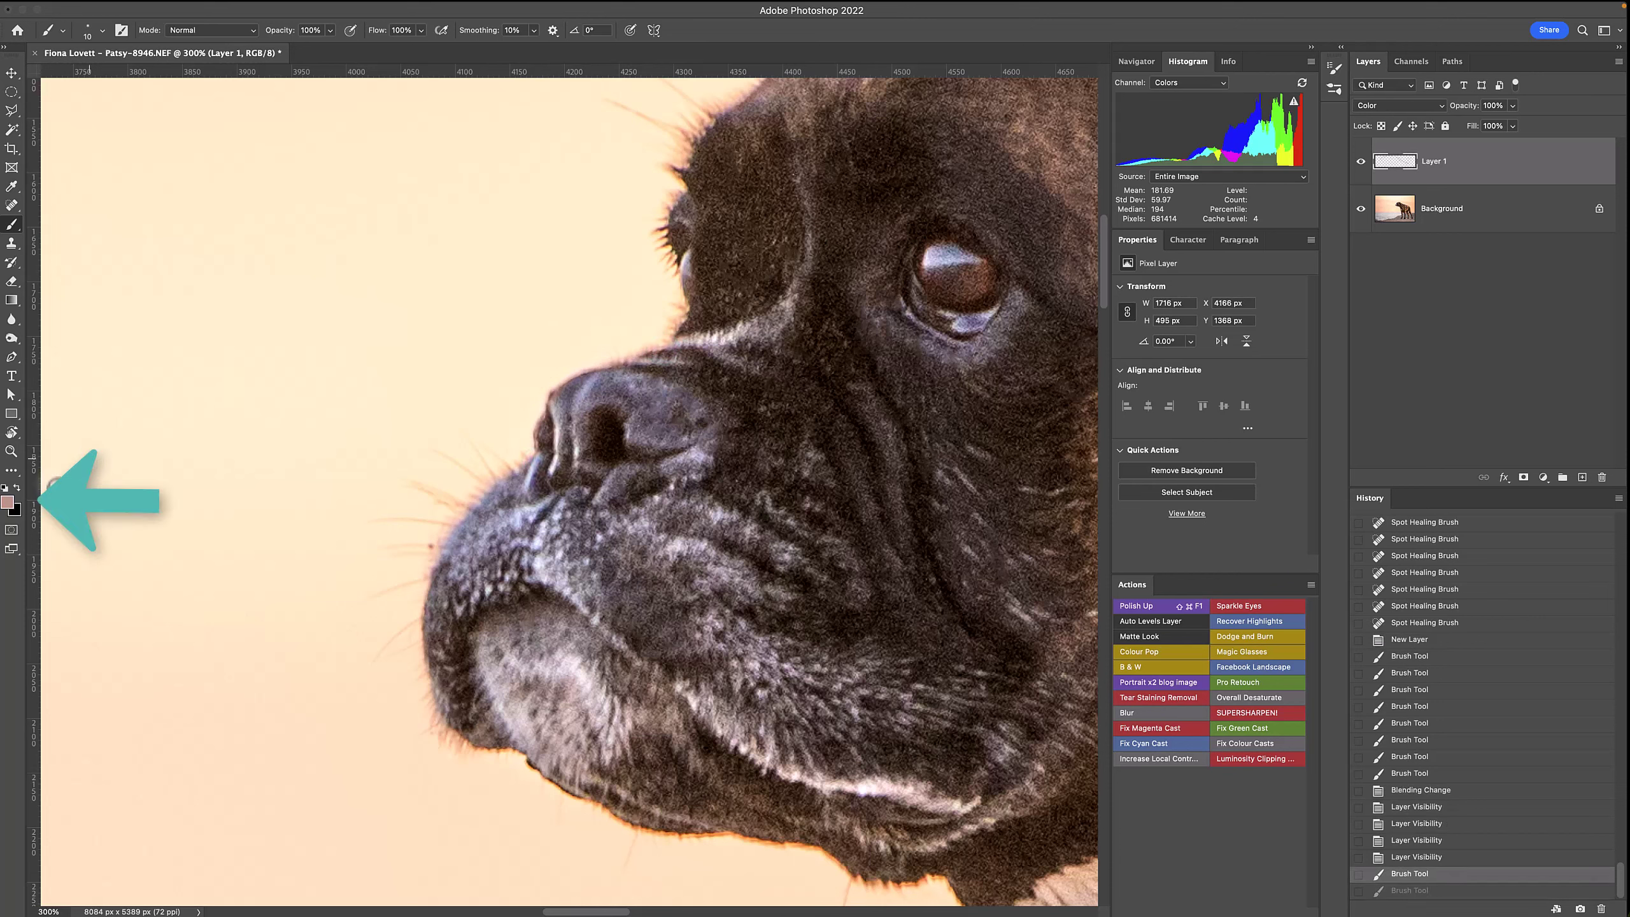
- Sample a dark brown from the dog's nostril as the foreground colour and paint it over the fringe along the nose and muzzle edge
left_click(11, 505)
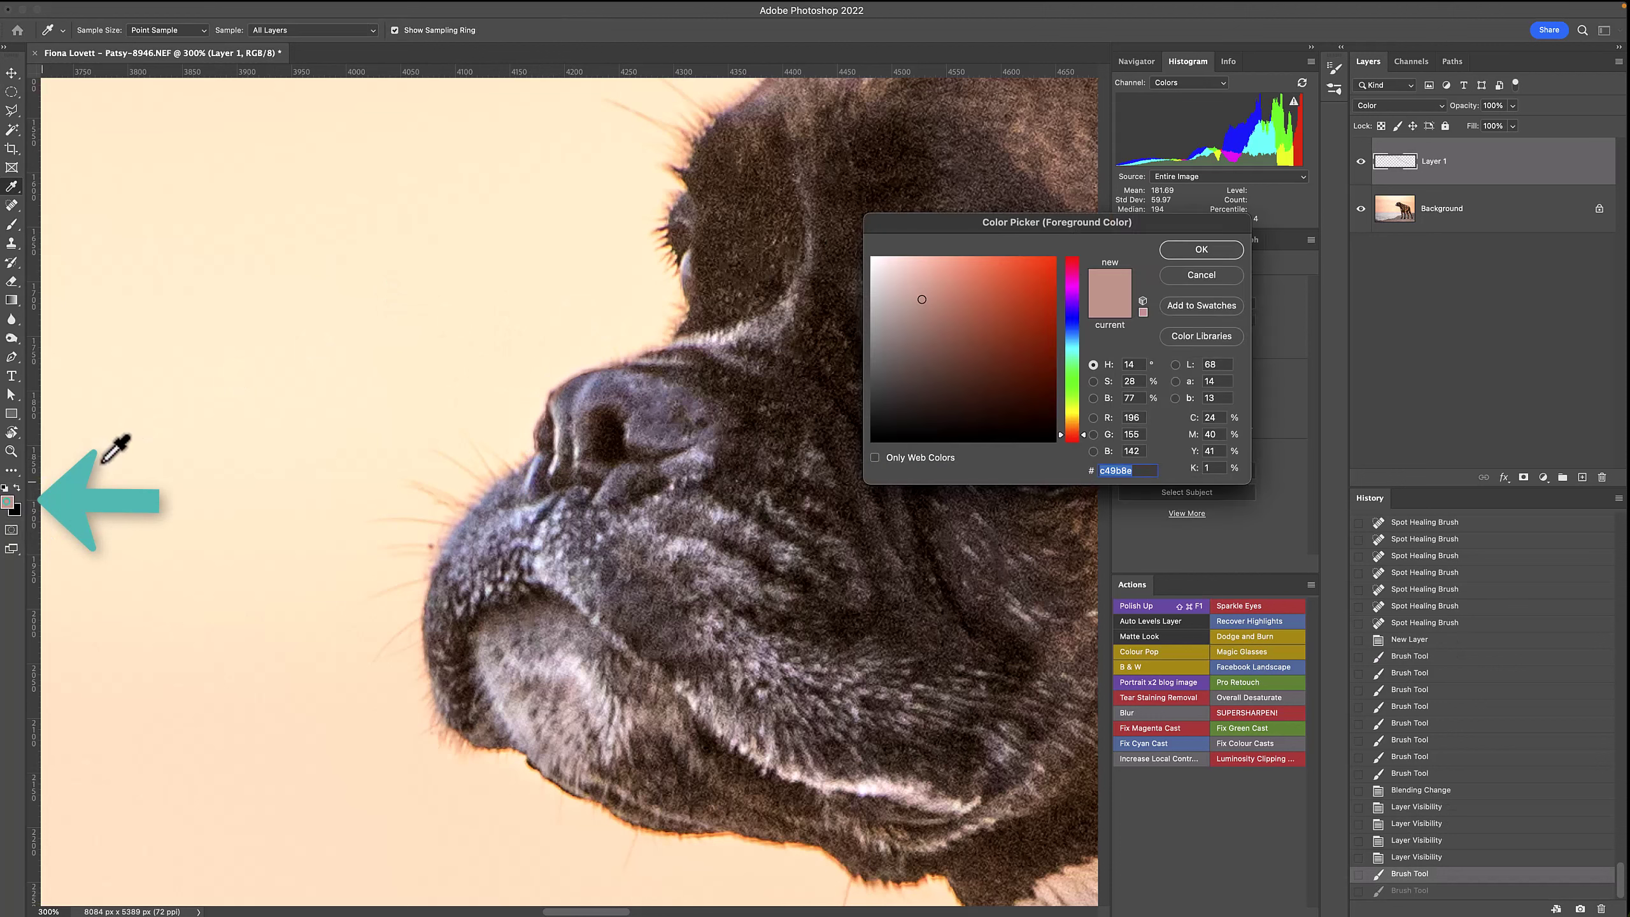
left_click(576, 383)
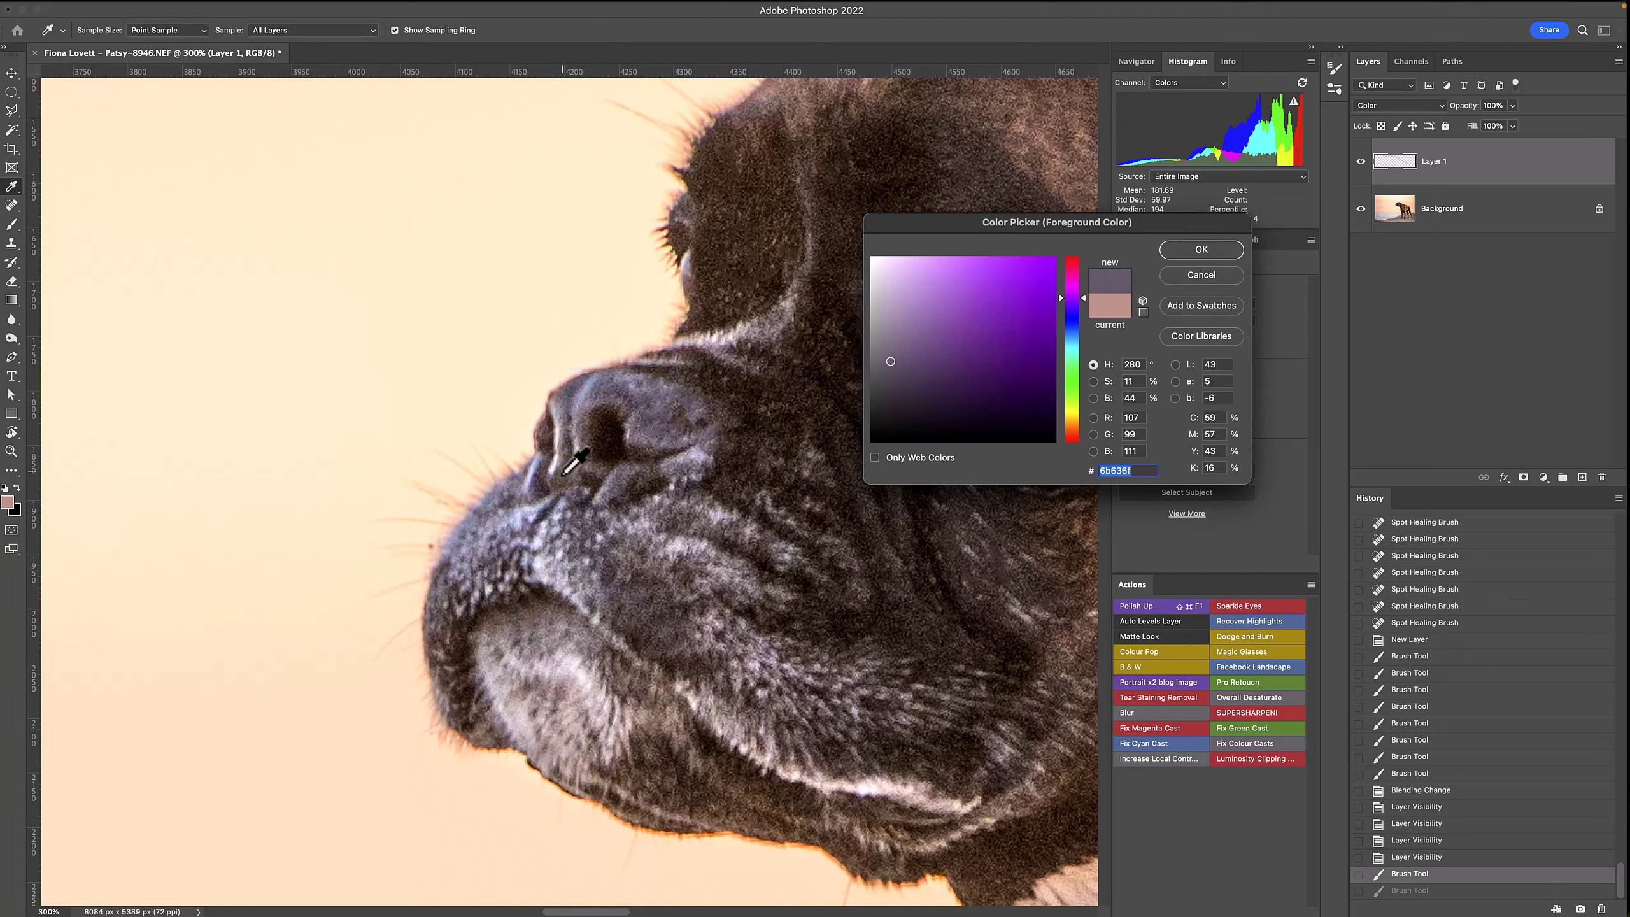
left_click(606, 459)
left_click(1202, 249)
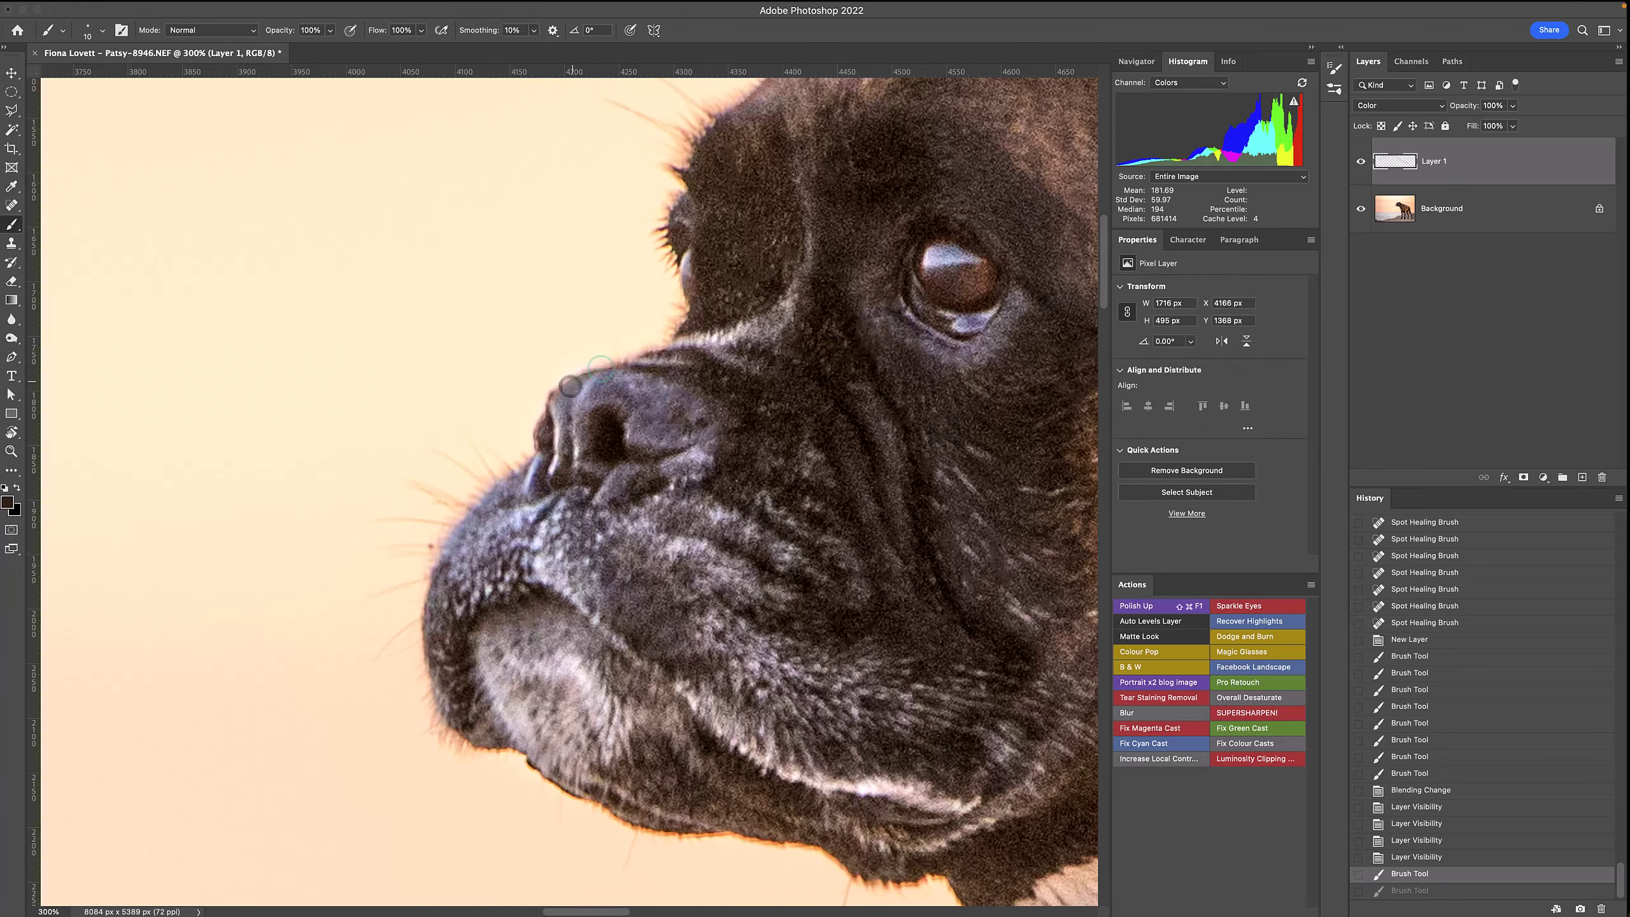
left_click_drag(545, 411, 524, 461)
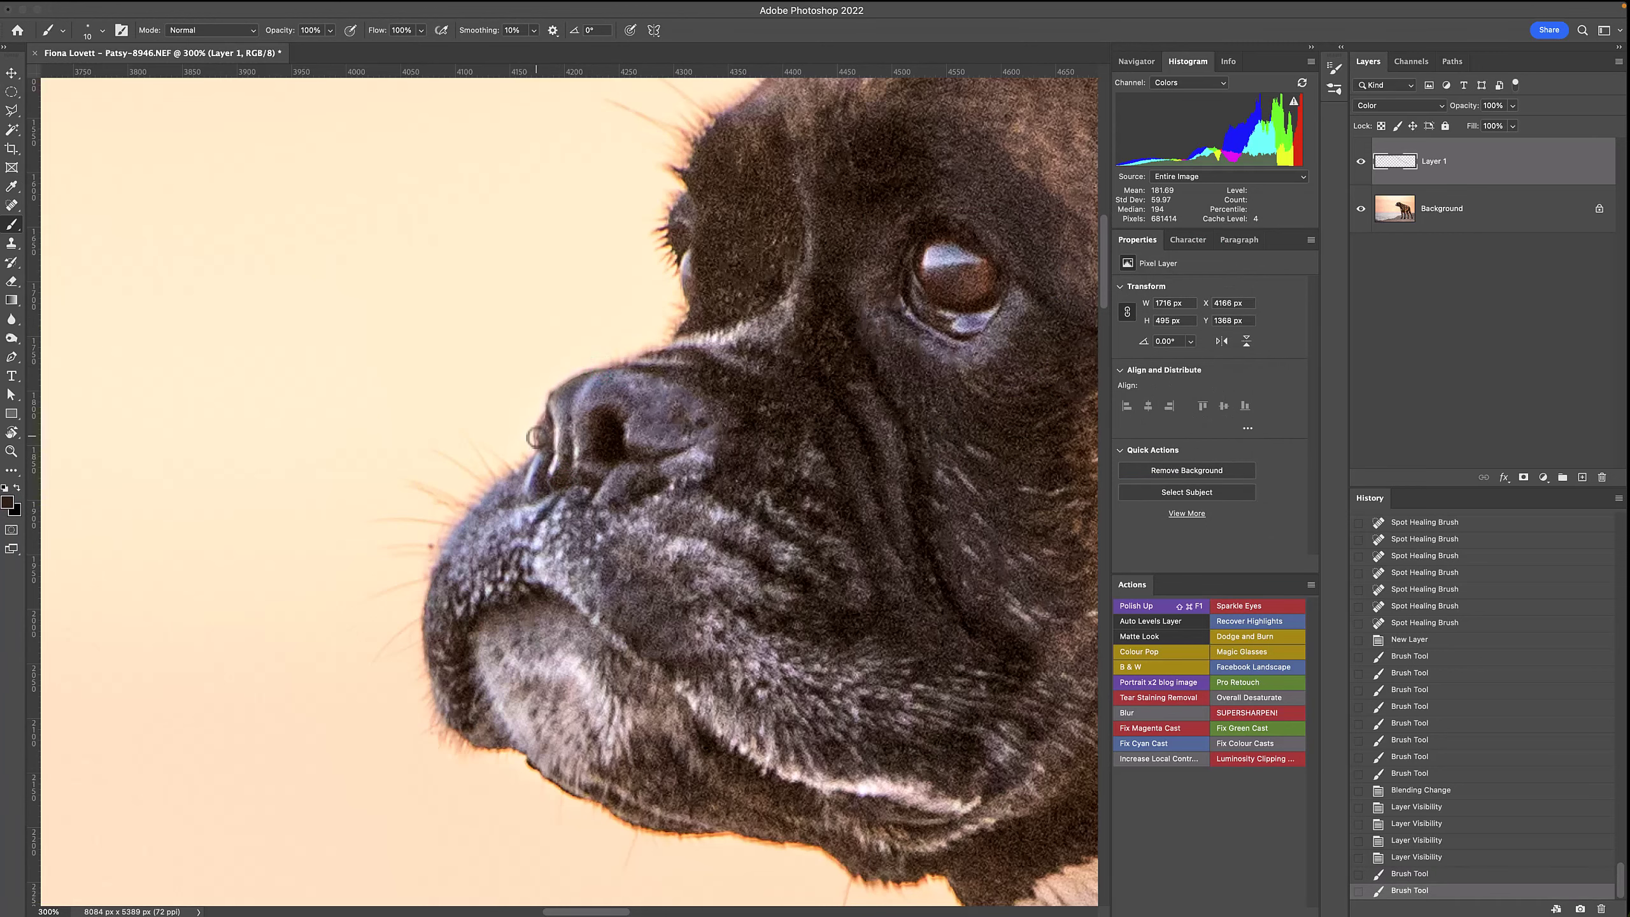
key("super+shift+z")
key("super+shift+z")
key("bracketright")
- Merge the painted layer down into the Background and duplicate the Background layer
left_click(655, 327, "alt")
left_click(655, 327, "alt")
left_click_drag(822, 312, 625, 359)
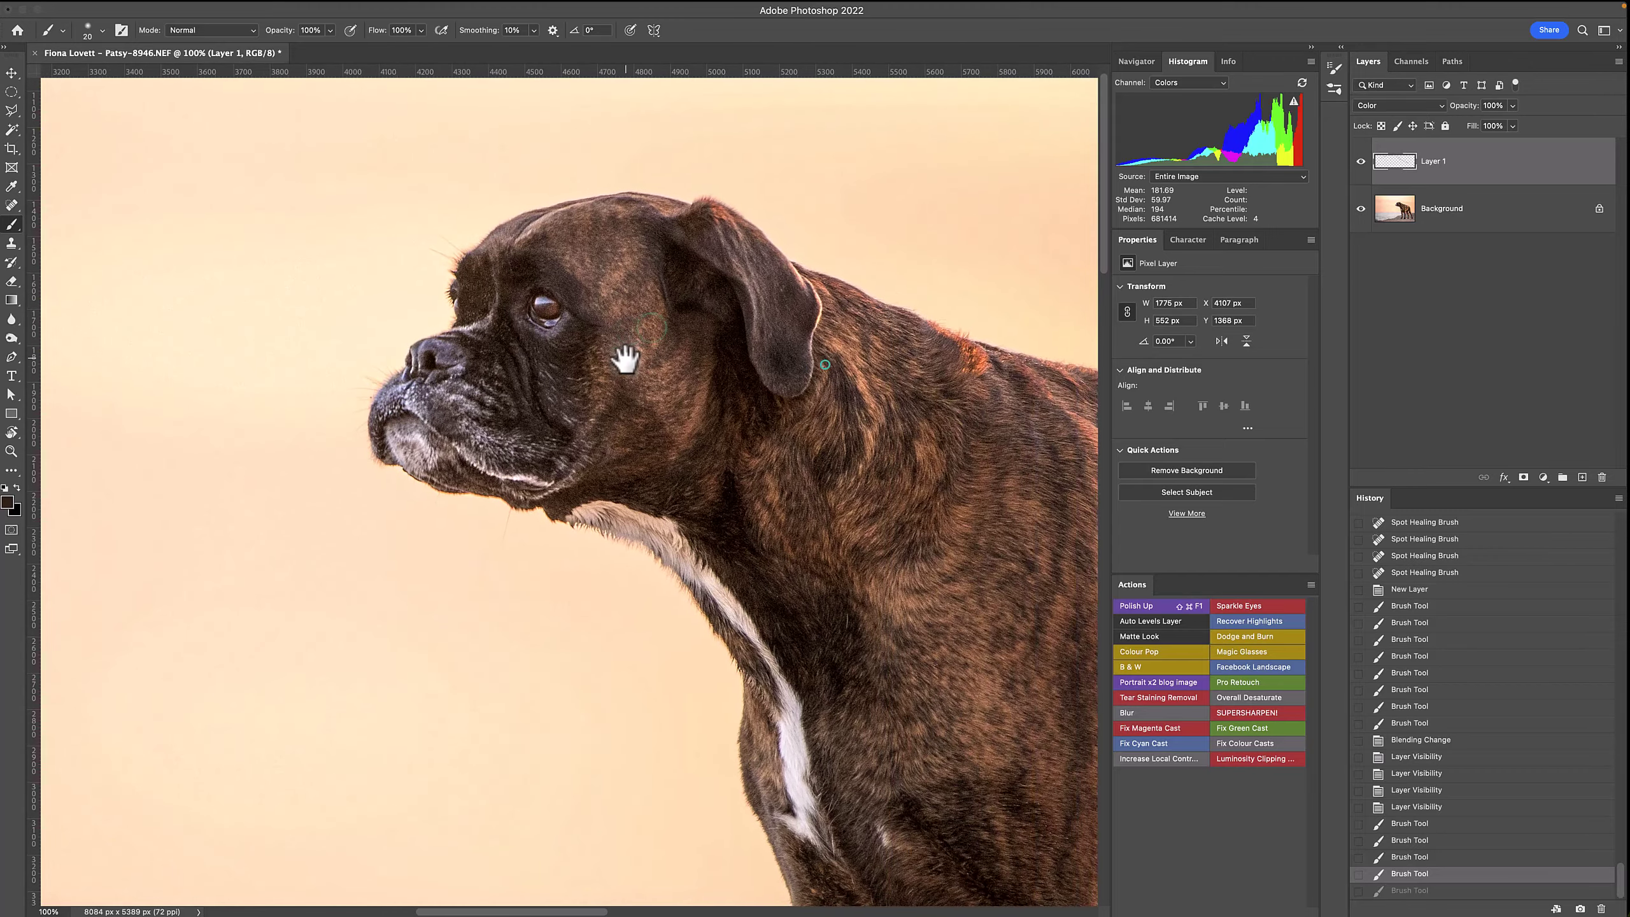
scroll(763, 352, "down", 1)
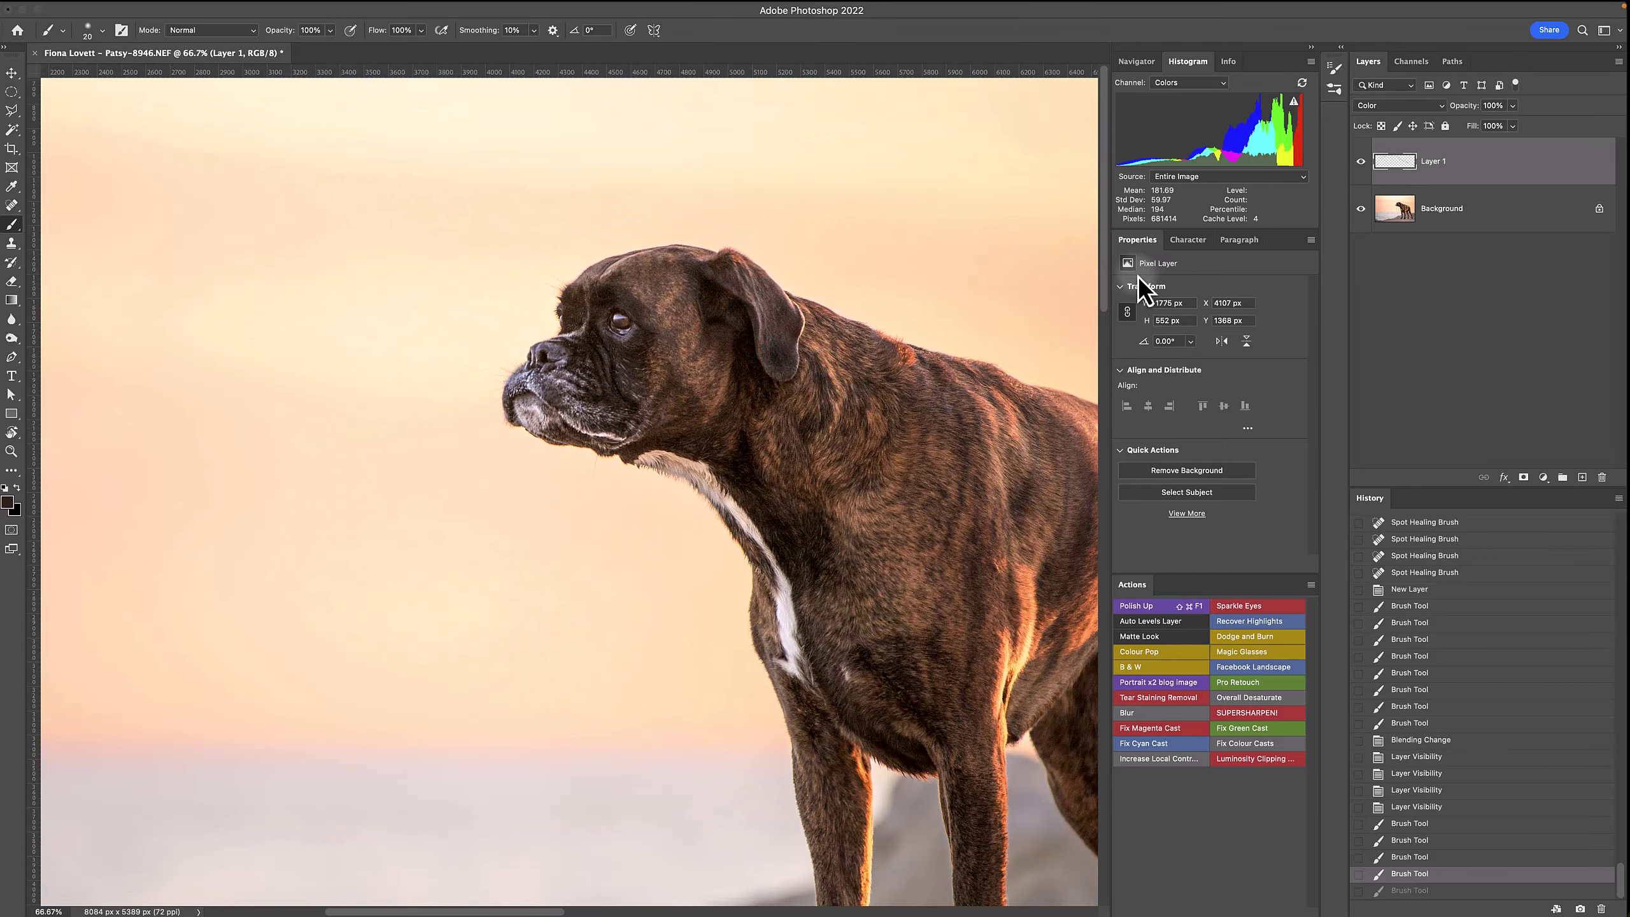
key("super+e")
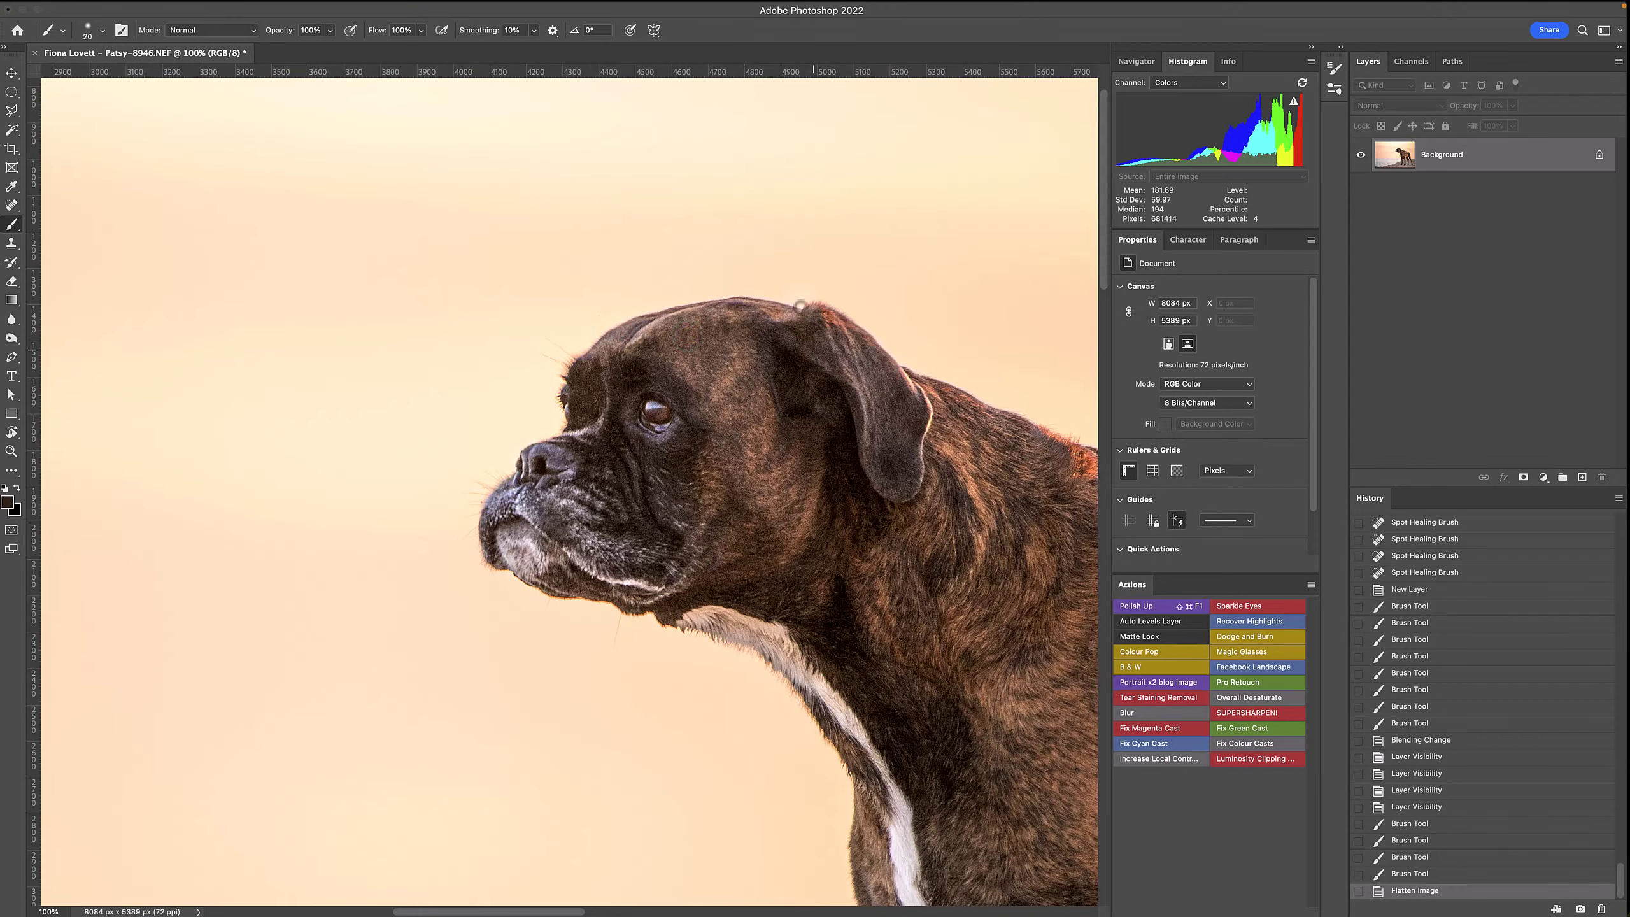
left_click_drag(1570, 162, 1581, 479)
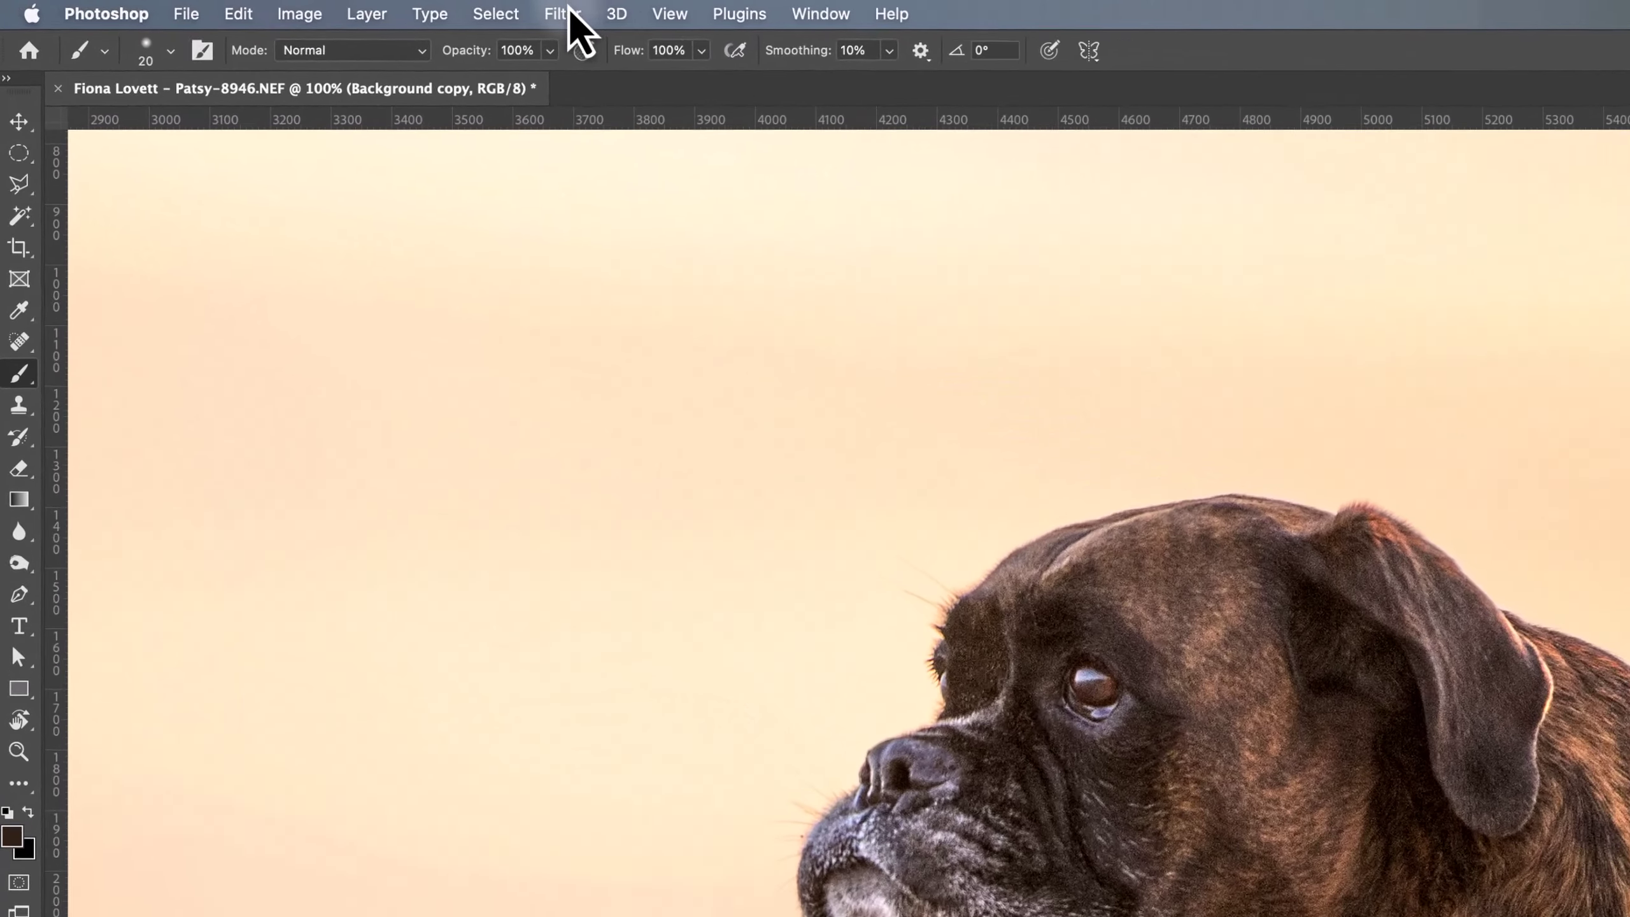
- Apply Topaz Sharpen AI to the Background copy using Out of Focus - Very Blurry, with Remove Blur 56 and Suppress Noise 39
left_click(337, 9)
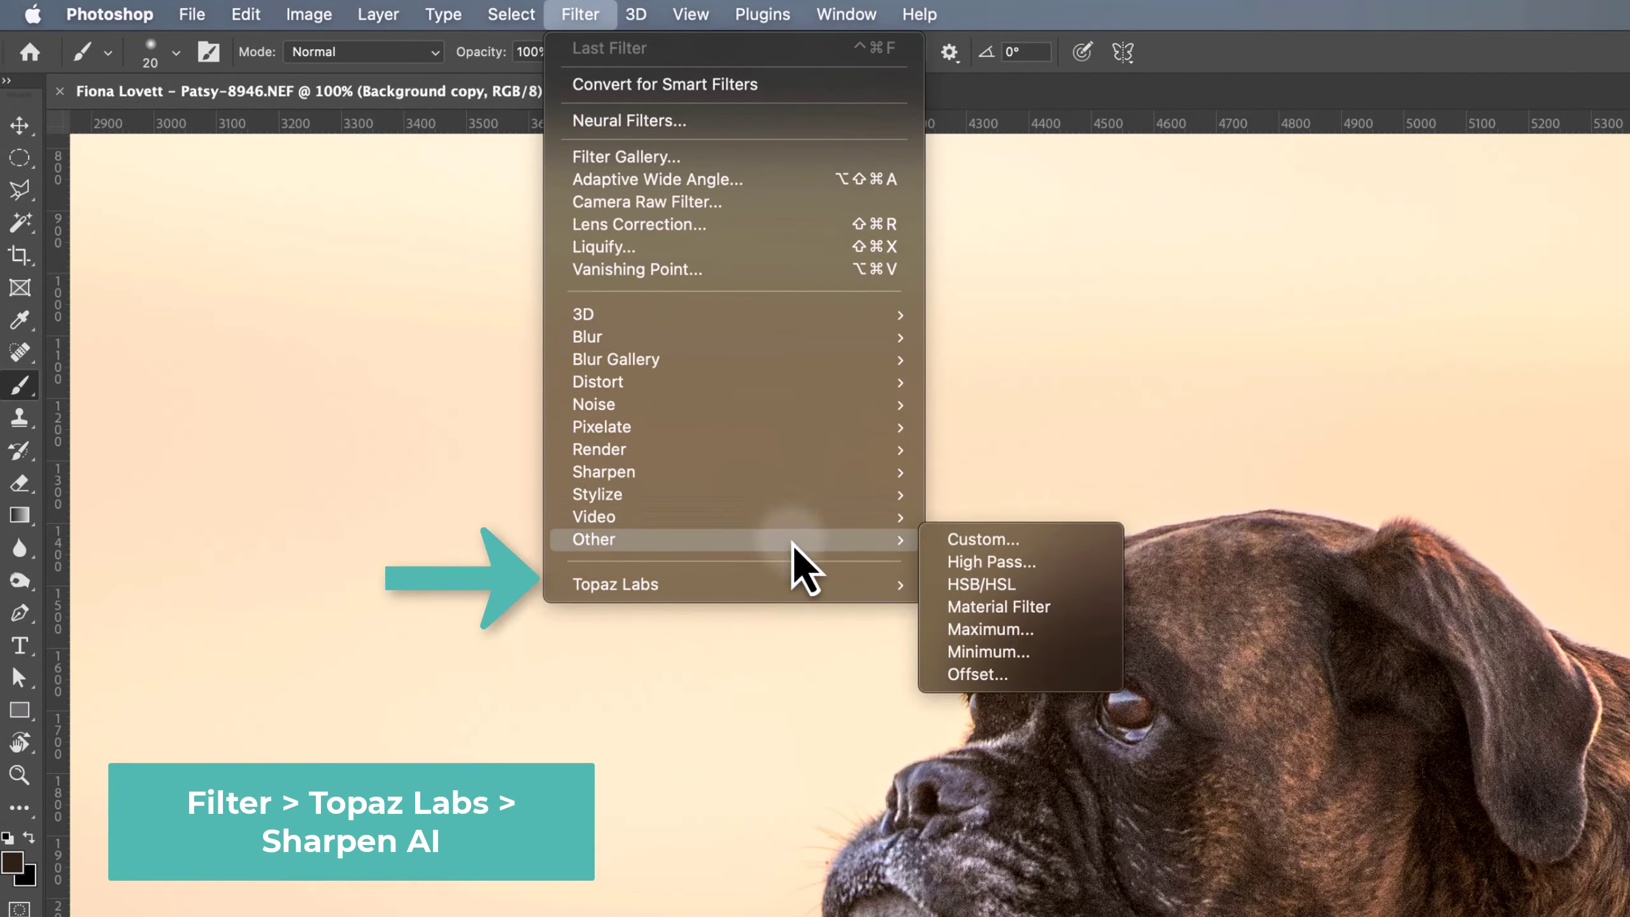
mouse_move(807, 586)
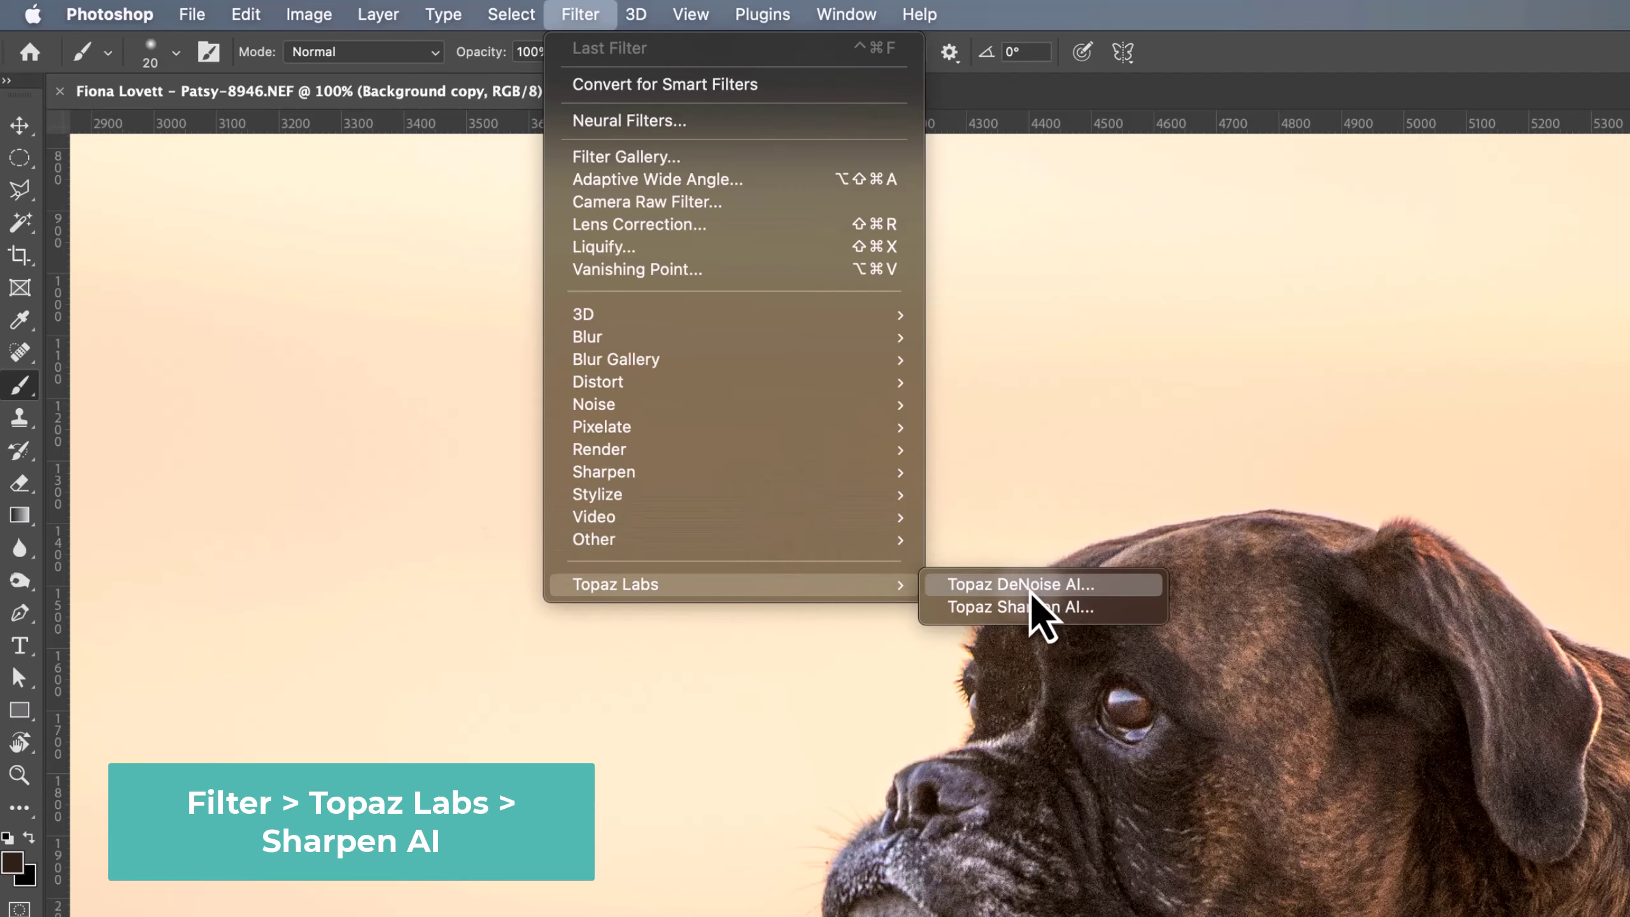
left_click(1084, 612)
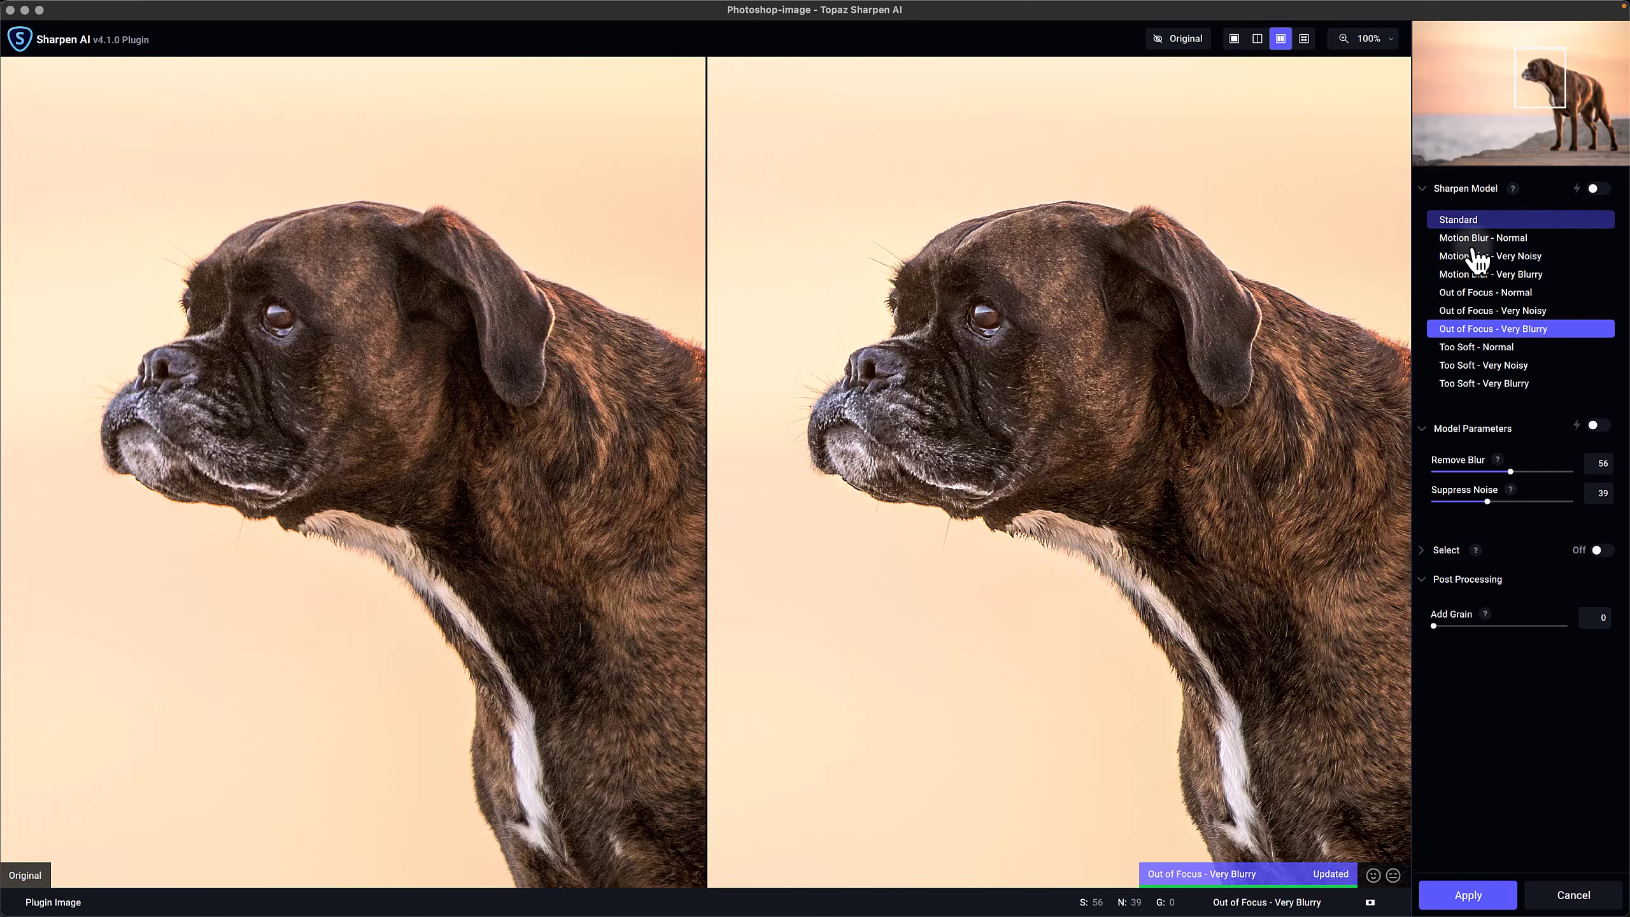
left_click(1474, 894)
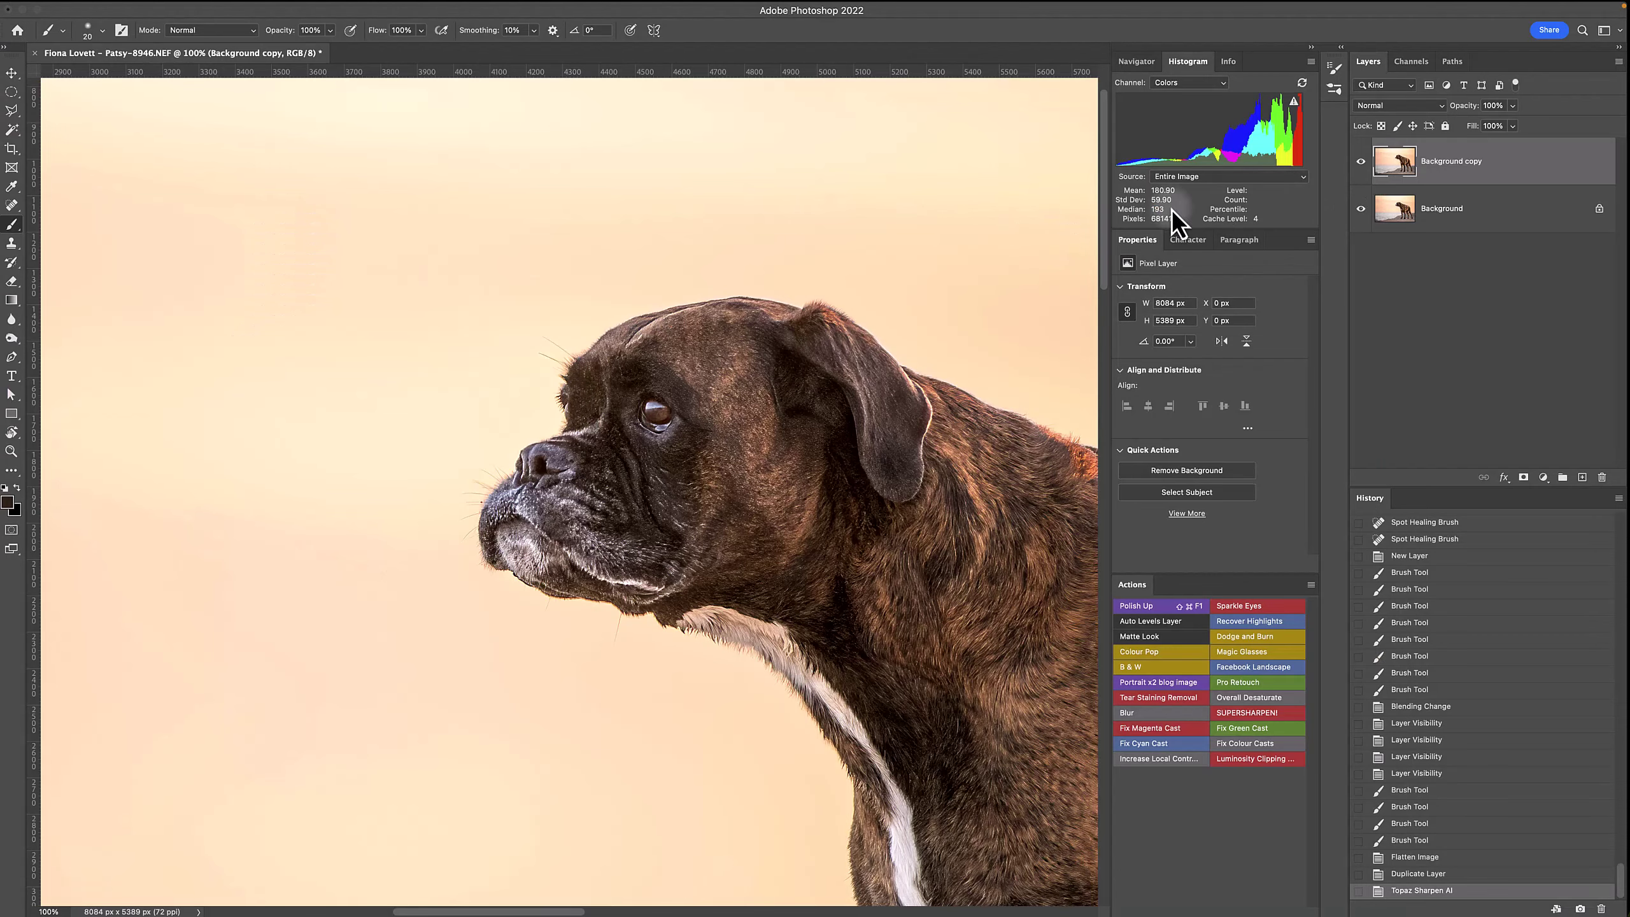
- Compare the dog's head with the sharpened Background copy hidden and shown
left_click(1361, 161)
left_click(1361, 162)
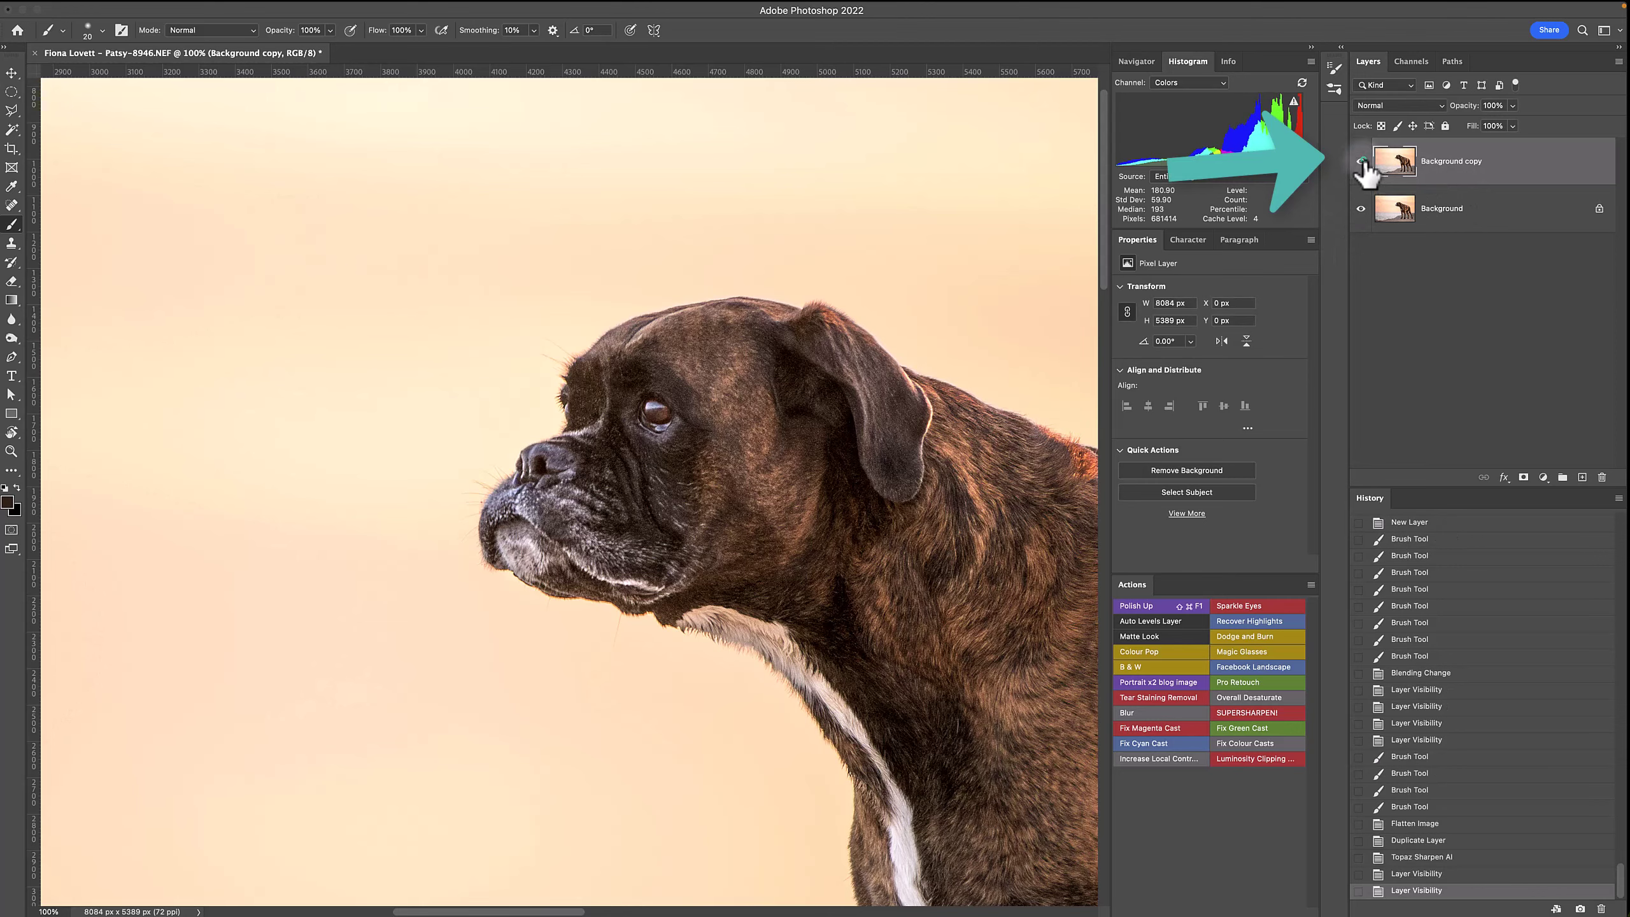
left_click(667, 443, "super")
left_click_drag(691, 455, 641, 462)
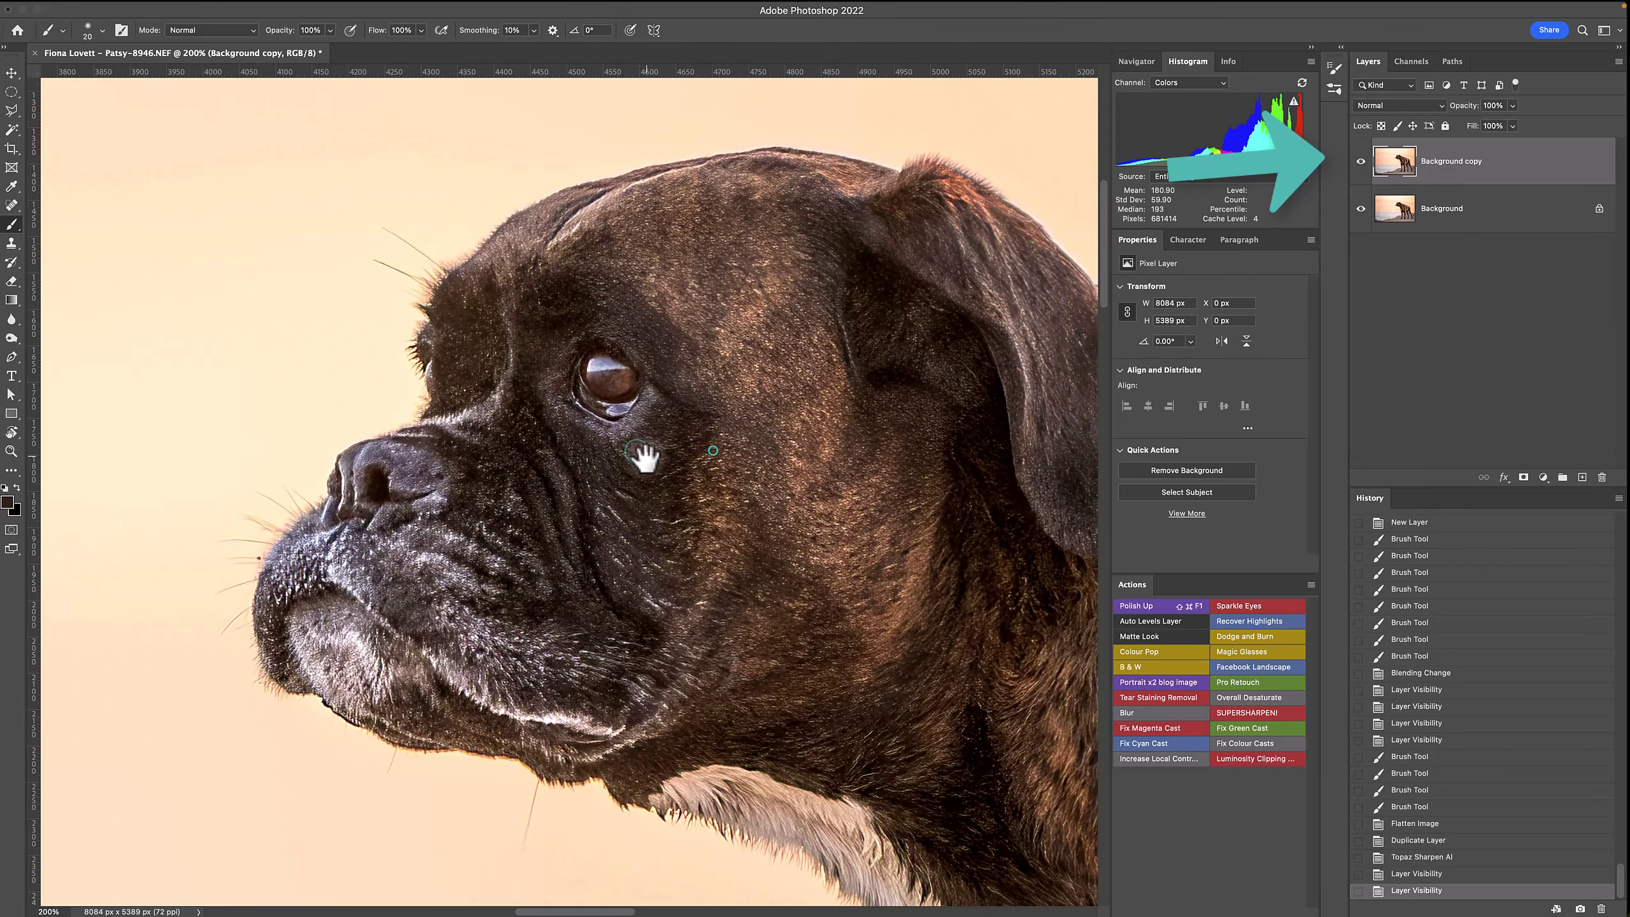
left_click(1361, 162)
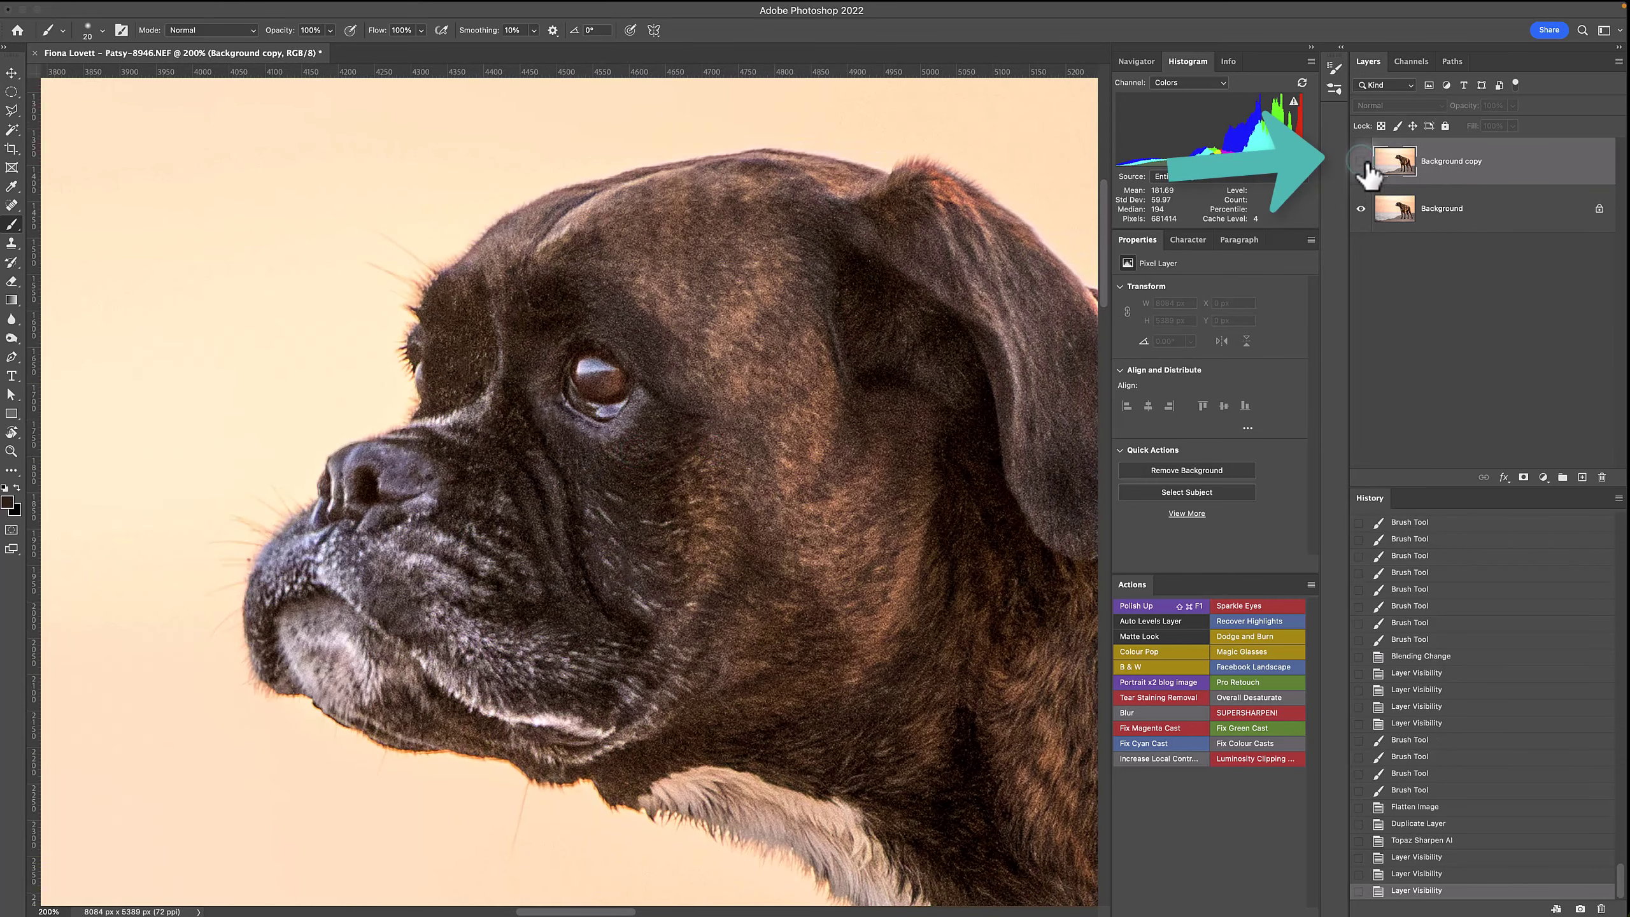
left_click(1360, 161)
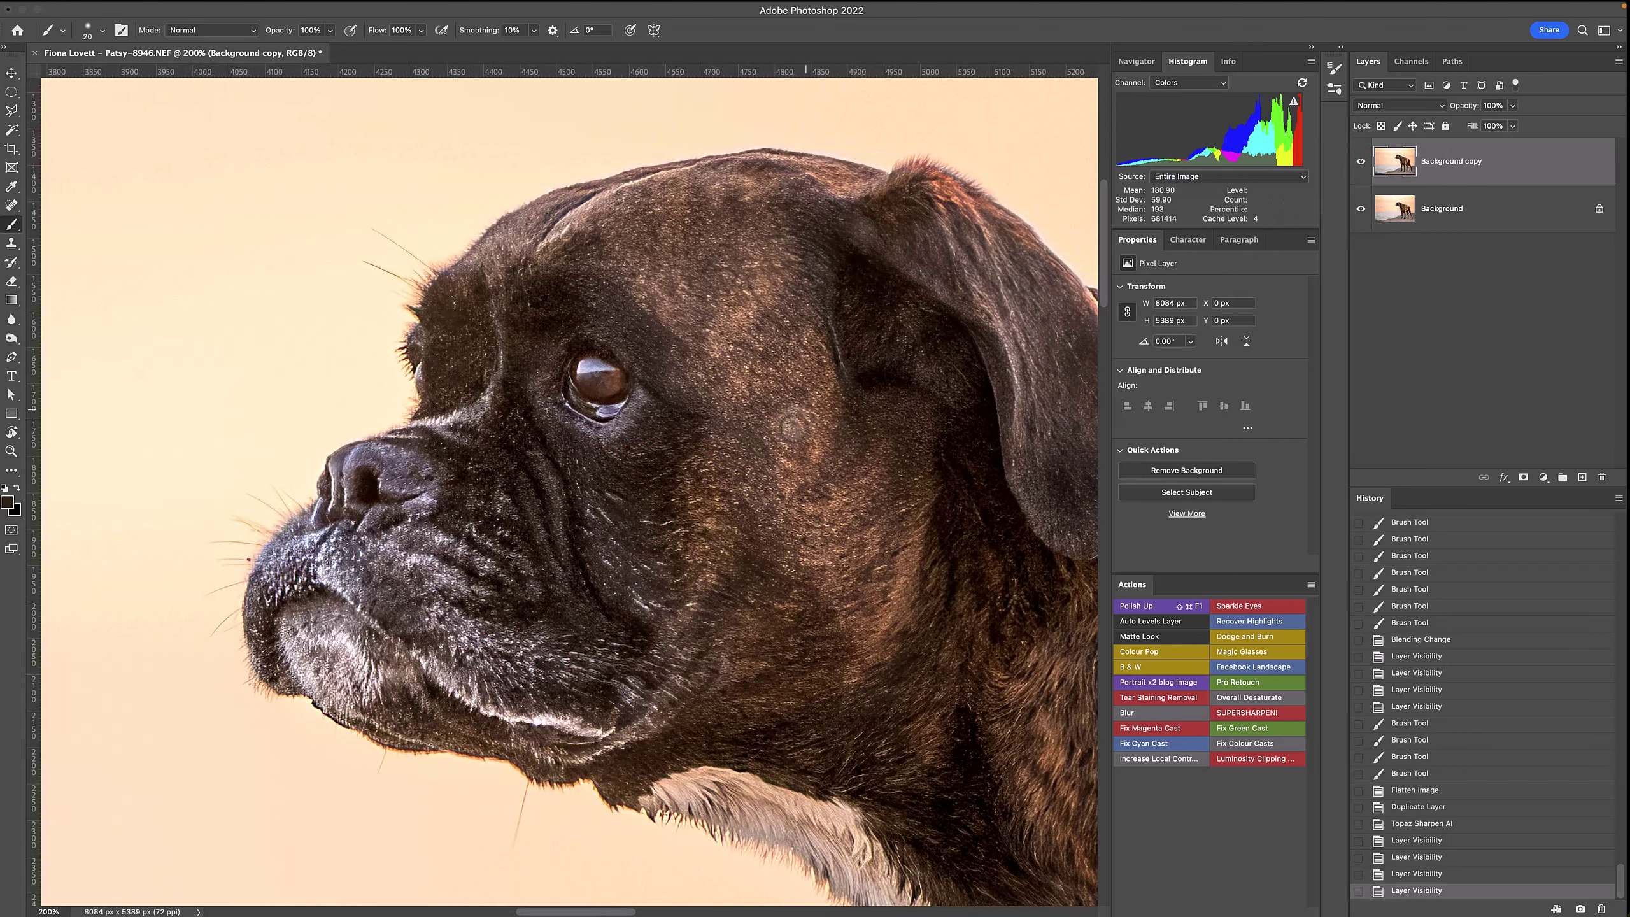
left_click(781, 416, "alt+super")
left_click_drag(876, 477, 575, 226)
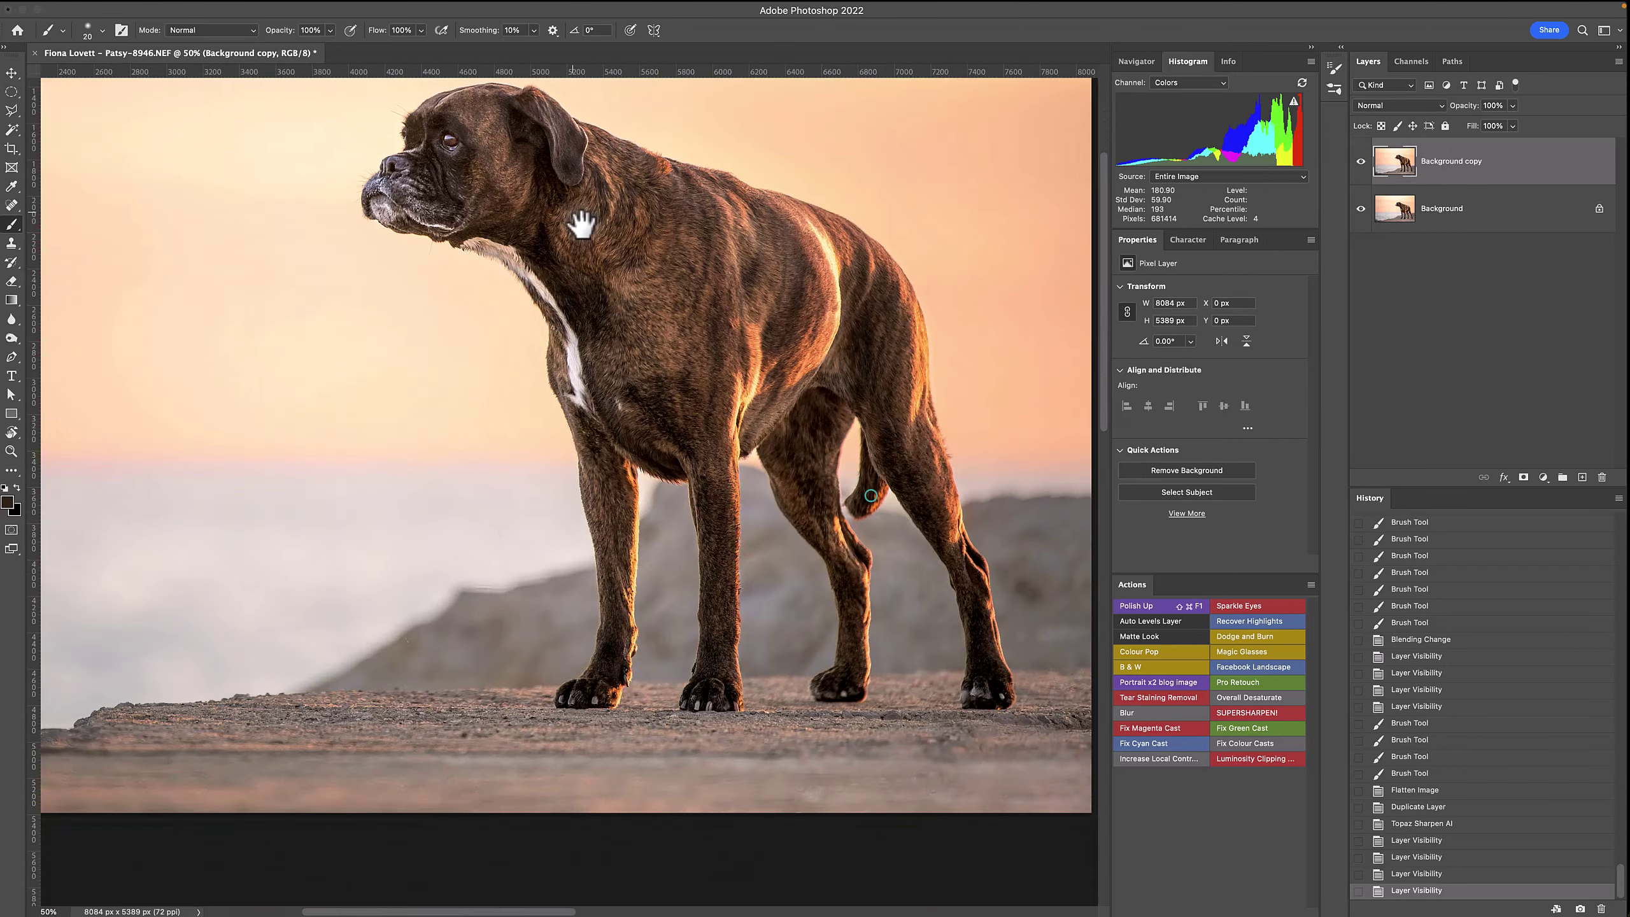
- Check the front legs and rock foreground with the sharpened Background copy hidden and shown
left_click(440, 637, "super")
left_click_drag(477, 623, 738, 594)
left_click(1361, 161)
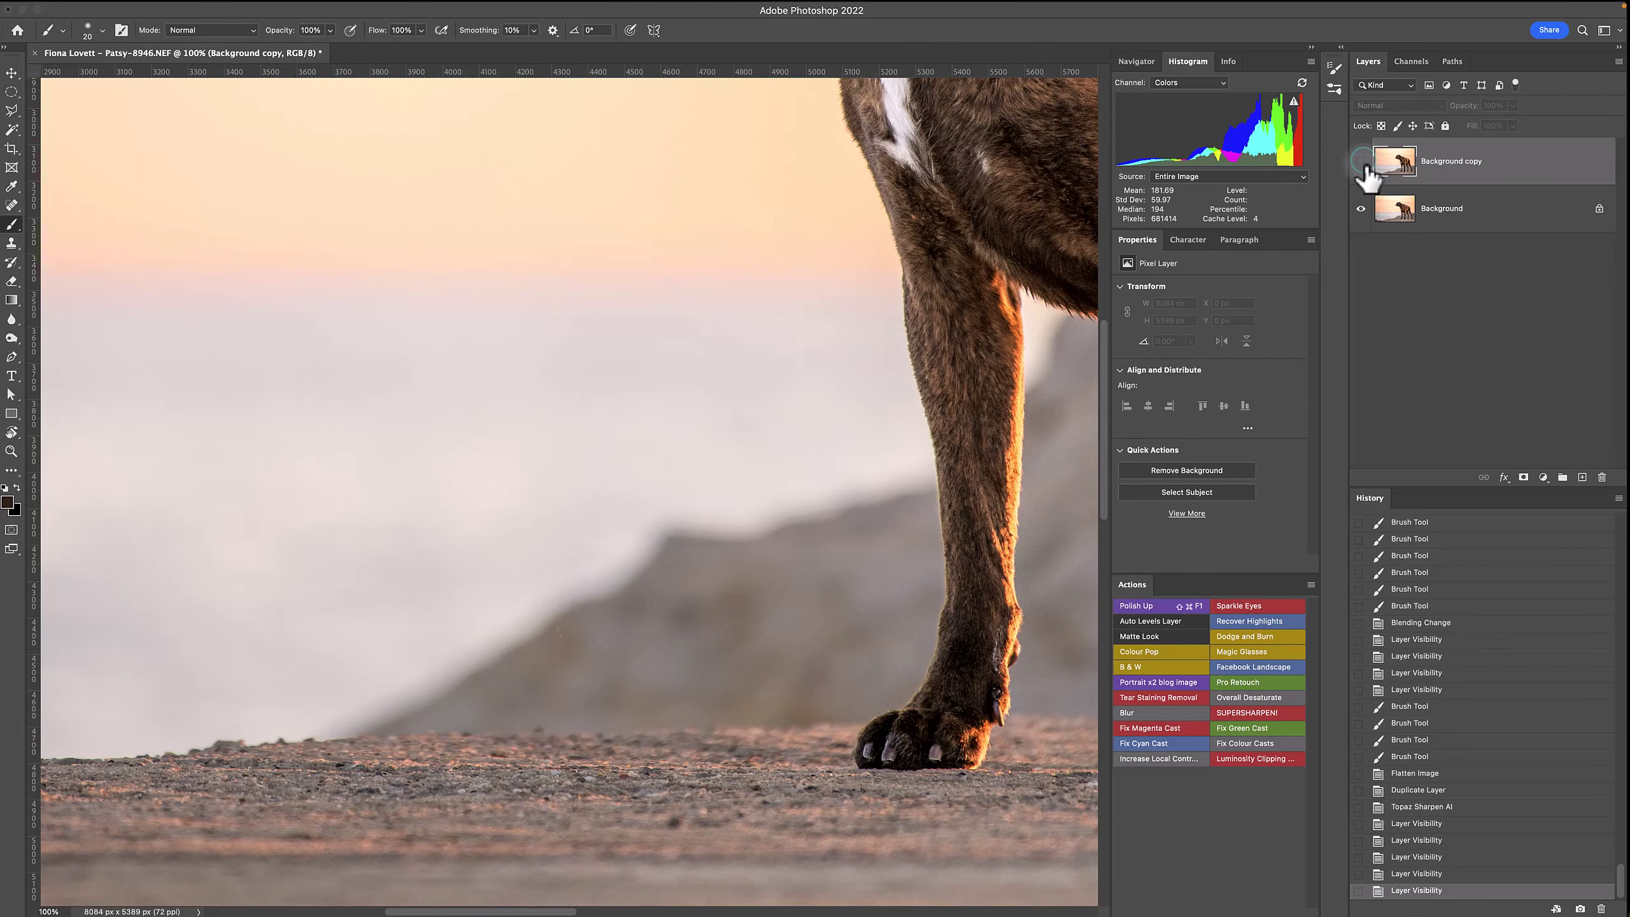
left_click(1361, 161)
left_click_drag(239, 674, 756, 531)
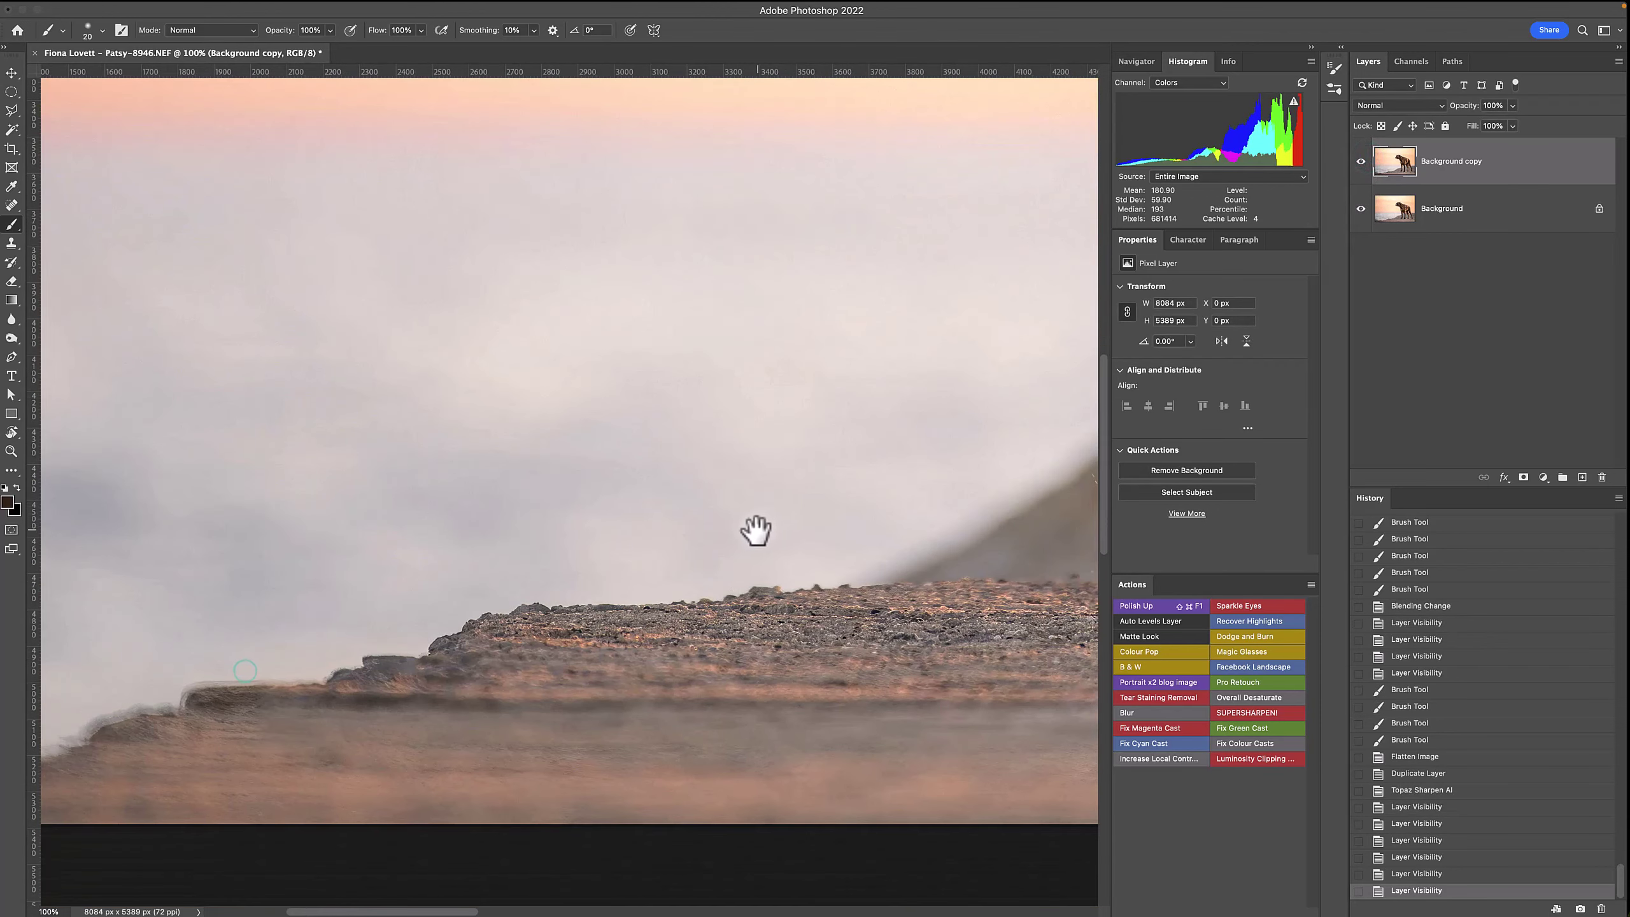
key("super+minus")
scroll(863, 382, "right", 10)
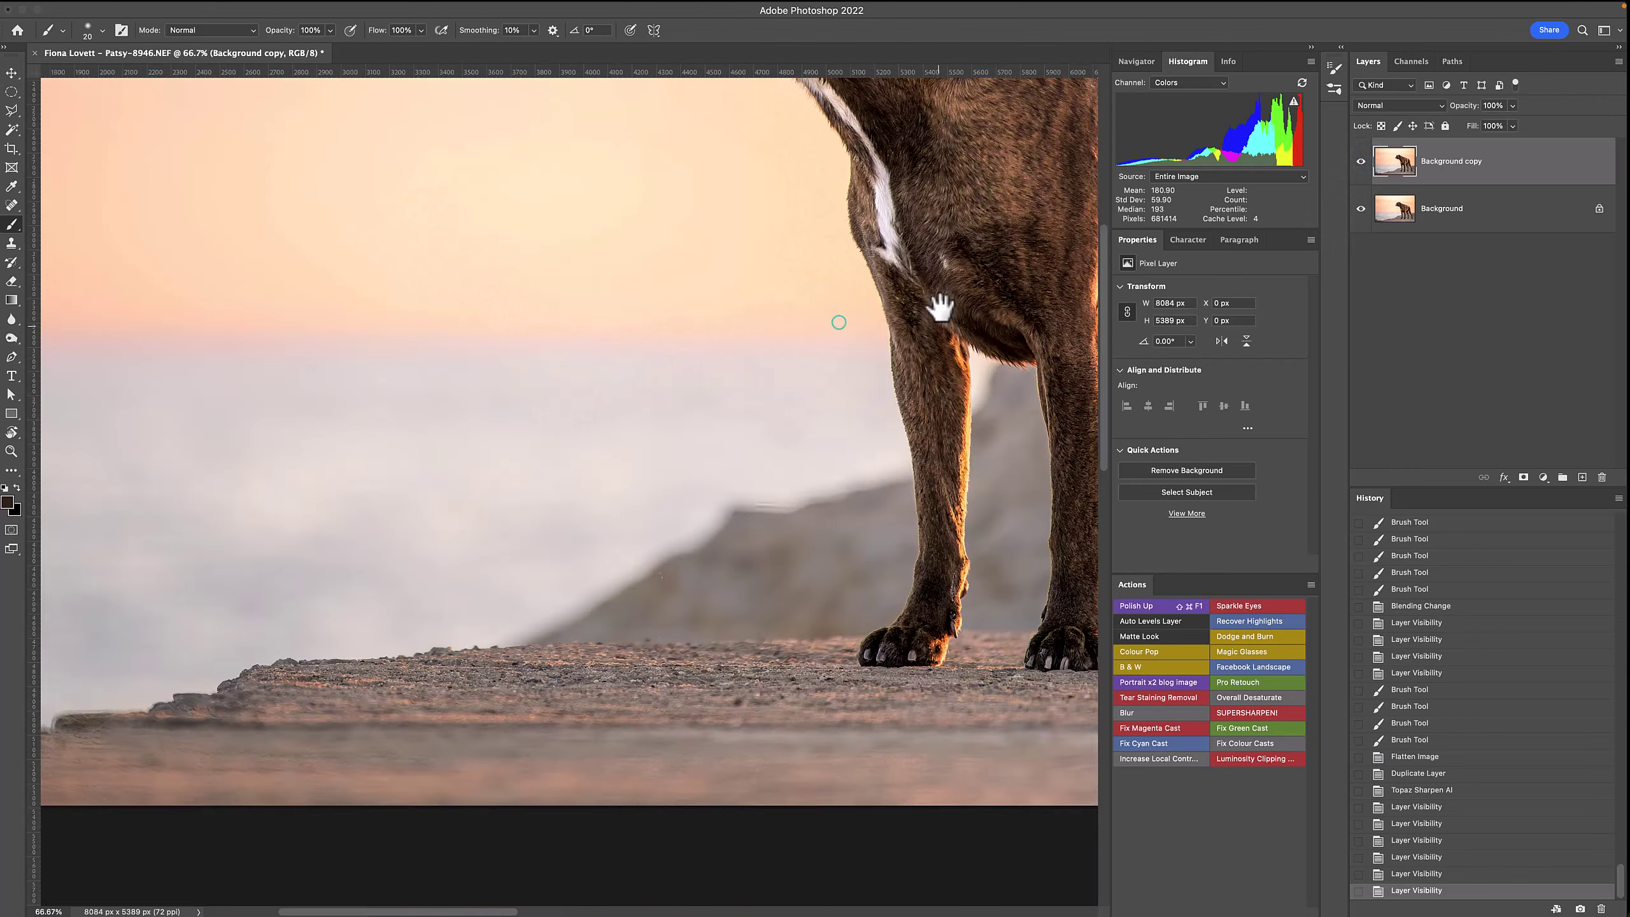
left_click_drag(883, 223, 688, 608)
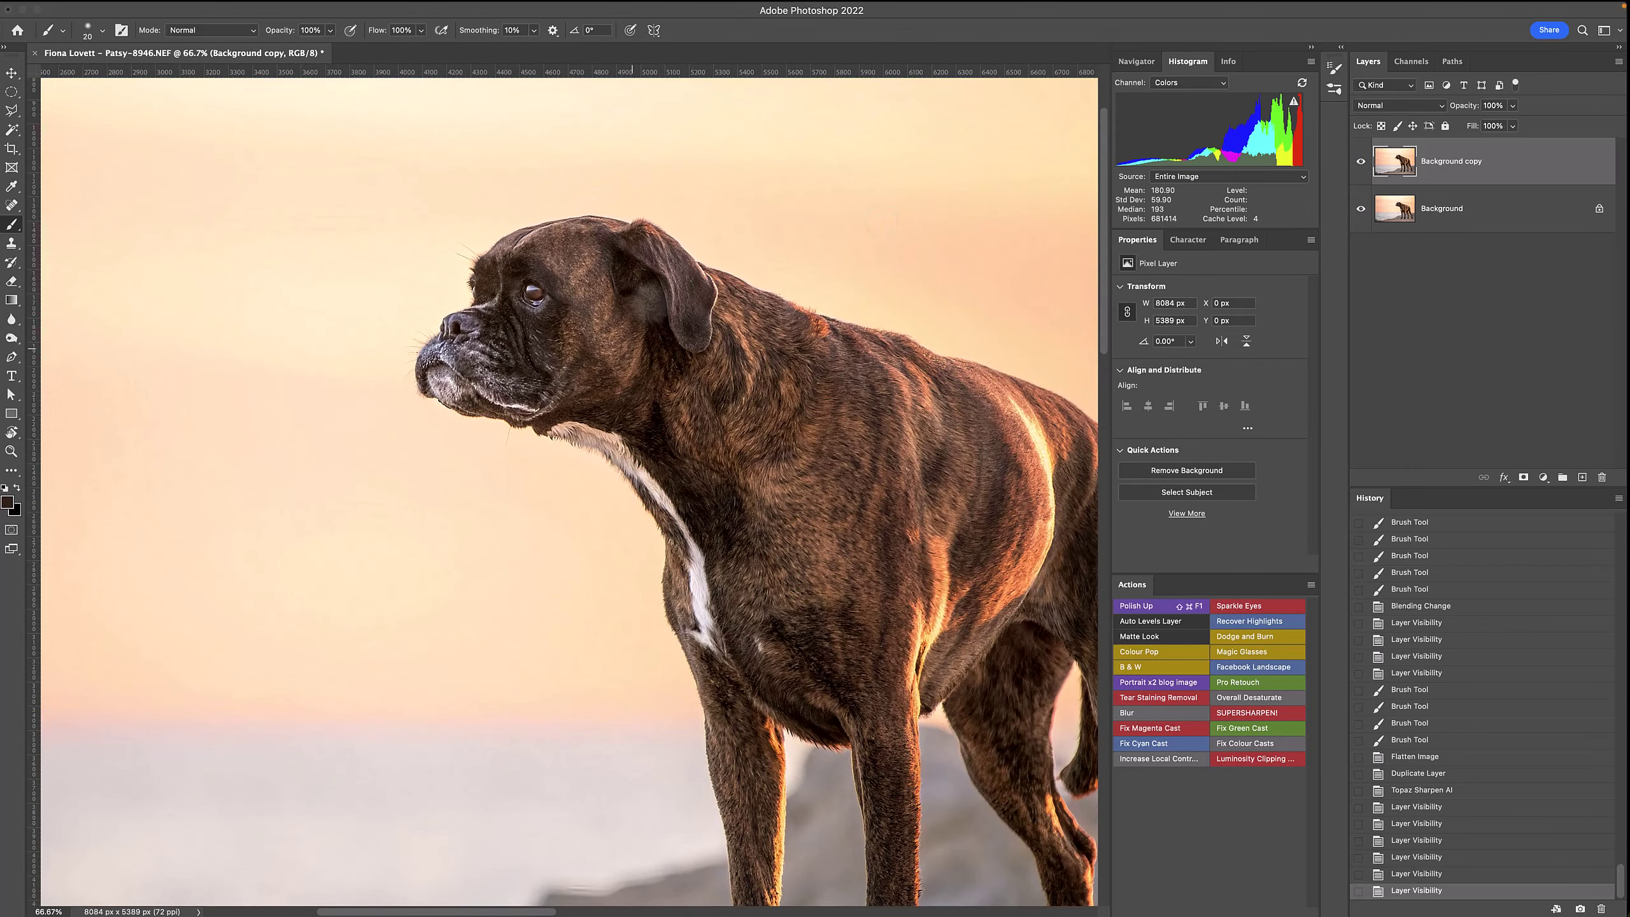
- Add a black layer mask to Background copy and reset the foreground colour to the default white
left_click(569, 330, "super")
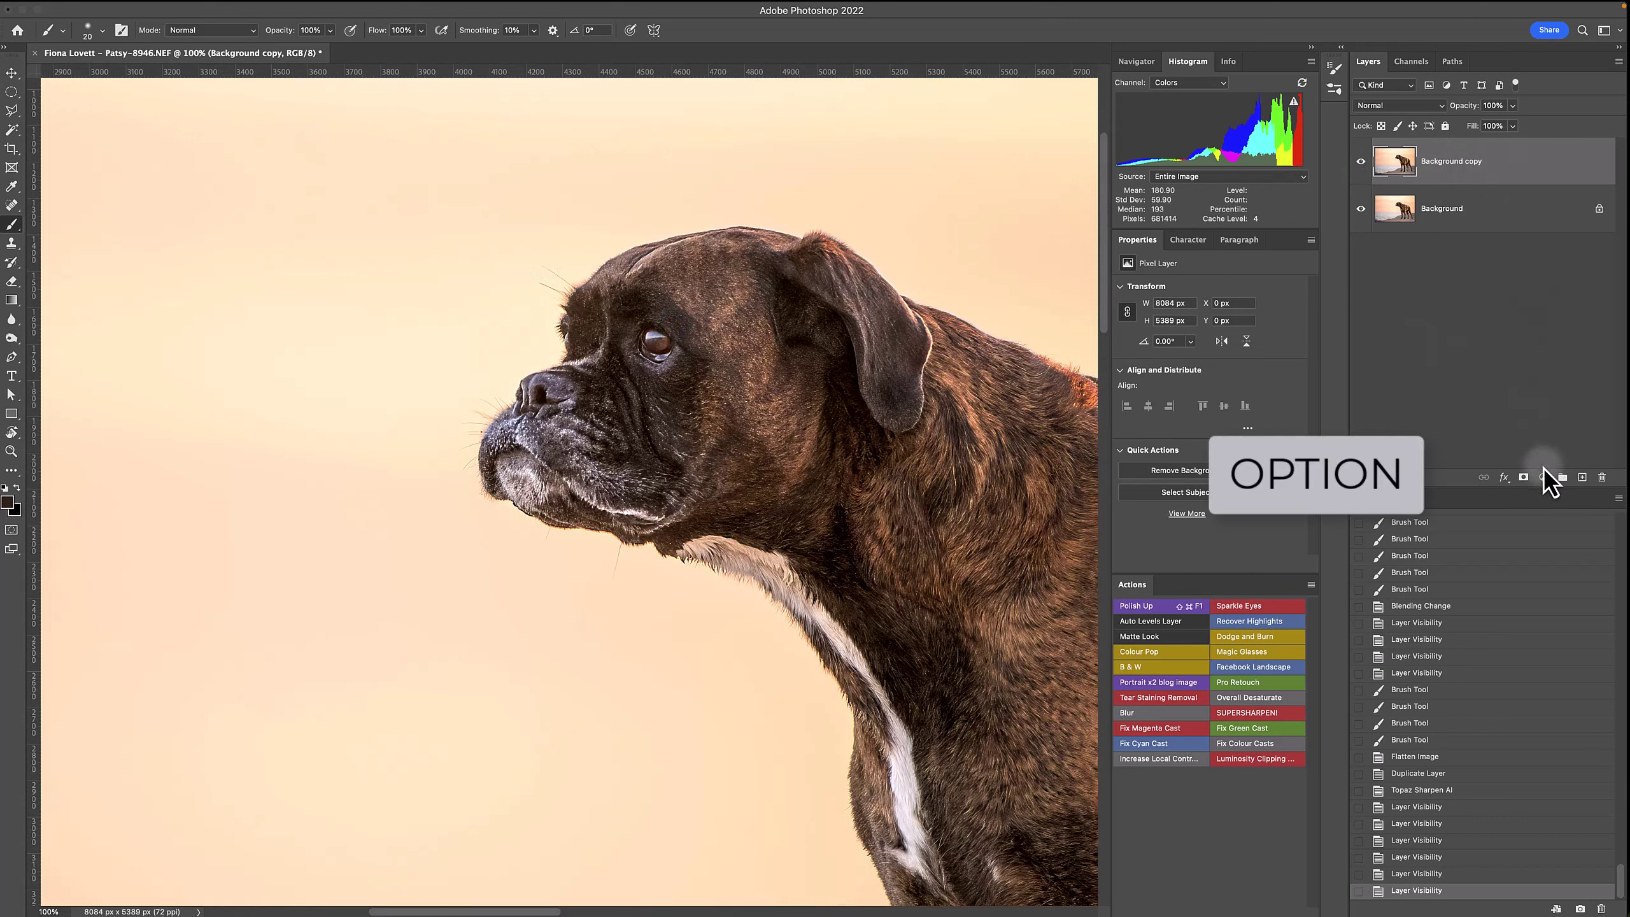
left_click(1524, 478, "alt")
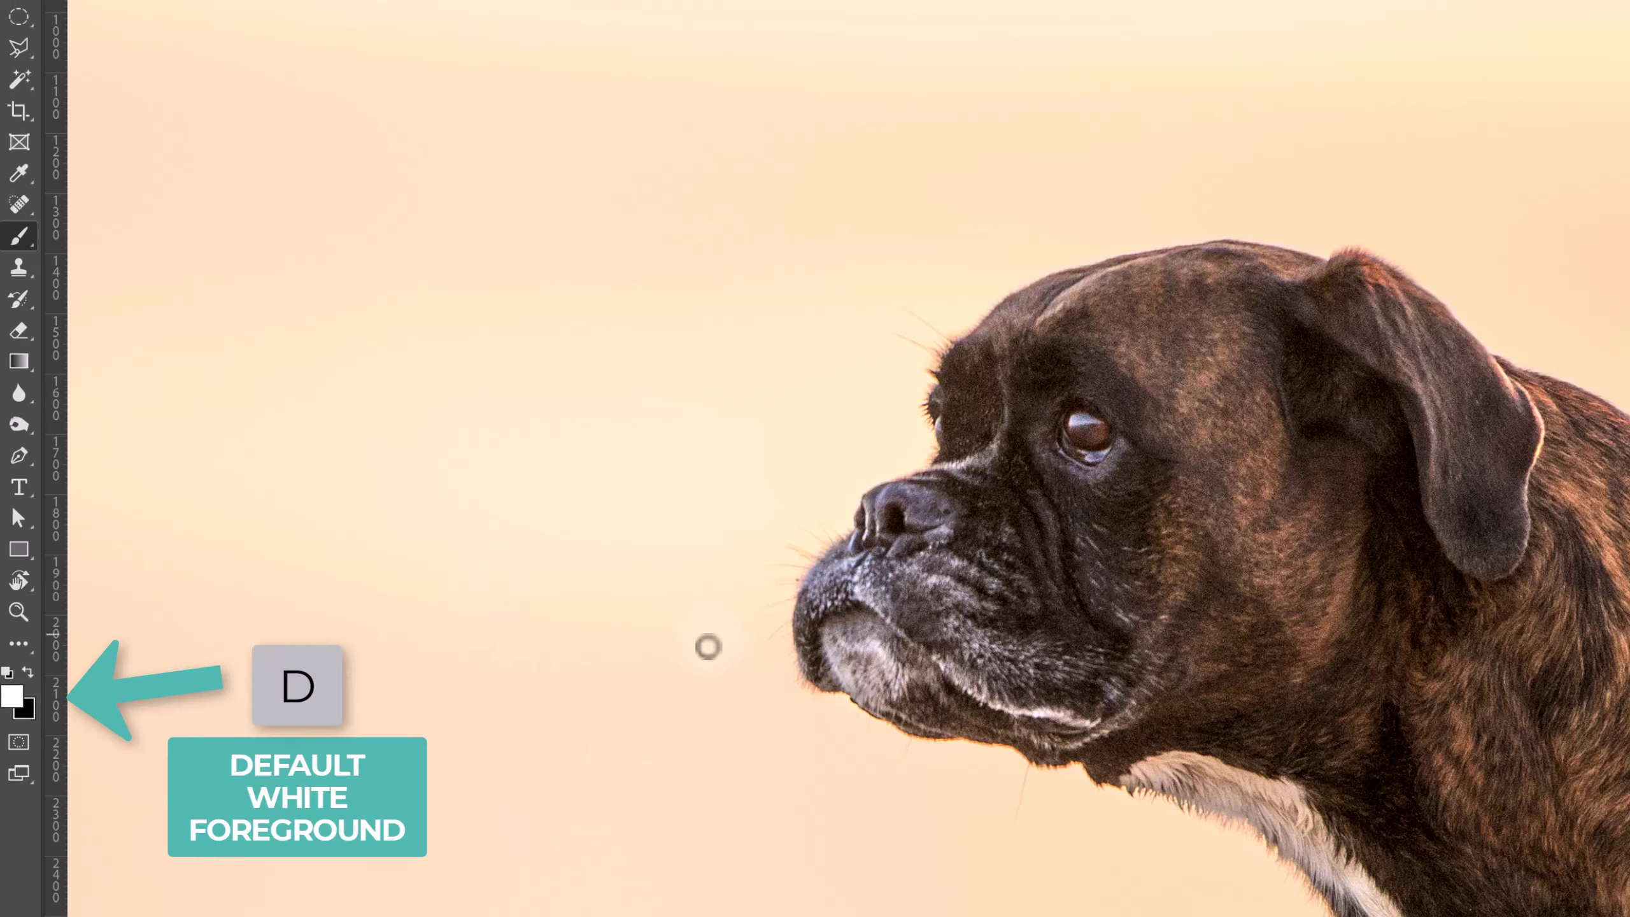
key("d")
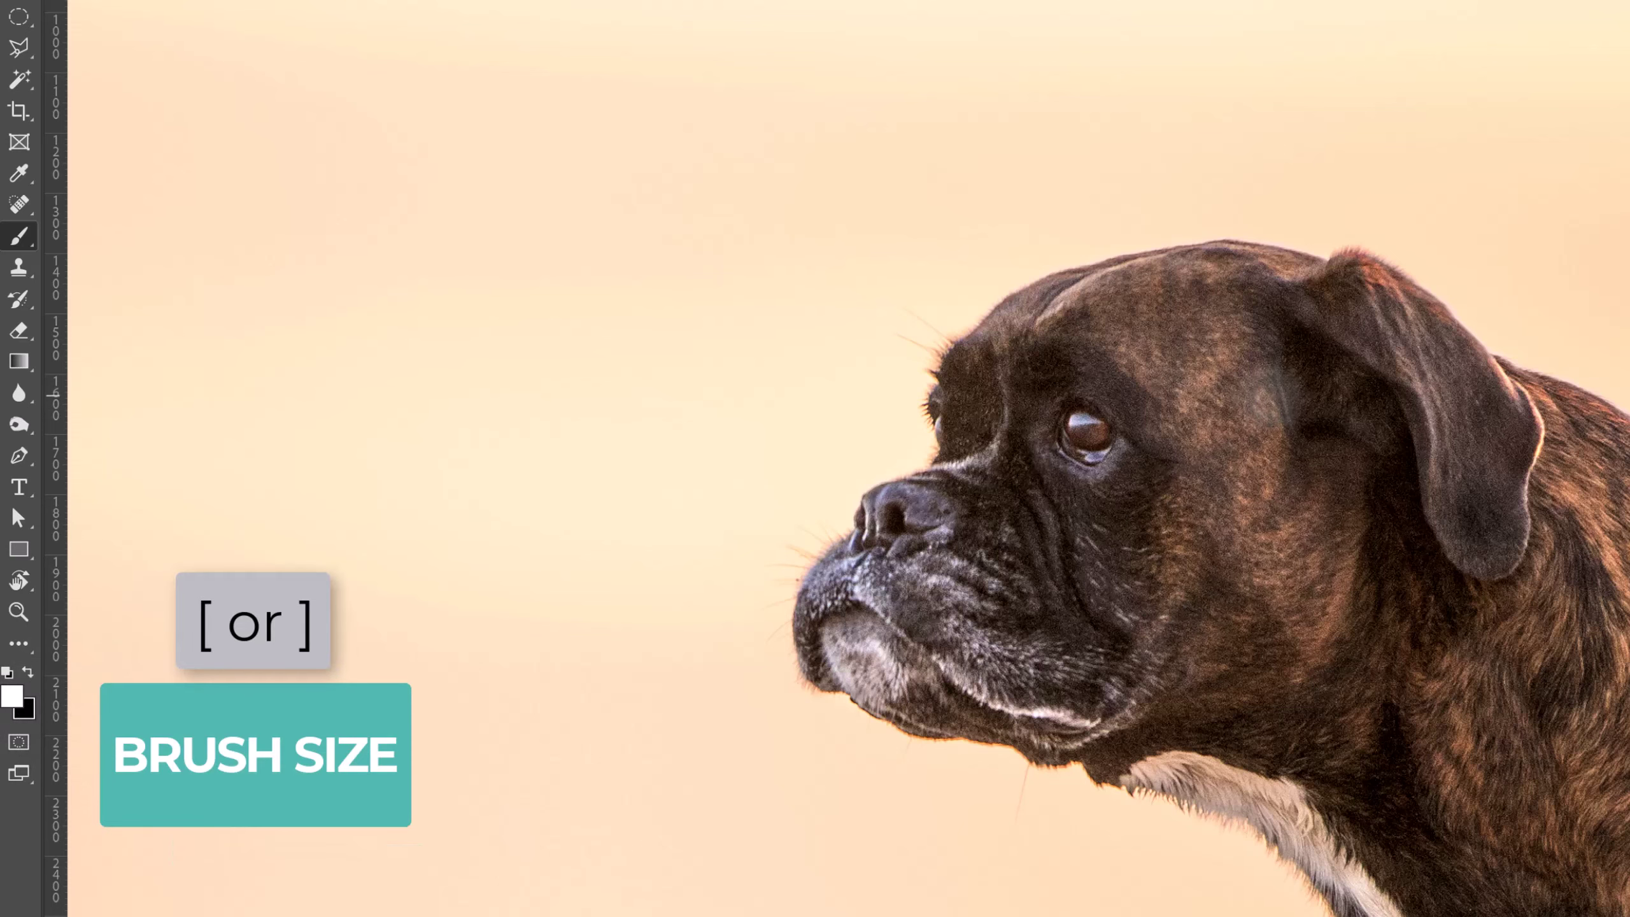
- Paint white on the mask with a 250 px brush over the dog's eye and muzzle to reveal the sharpening
key("bracketright")
key("bracketright")
key("bracketright")
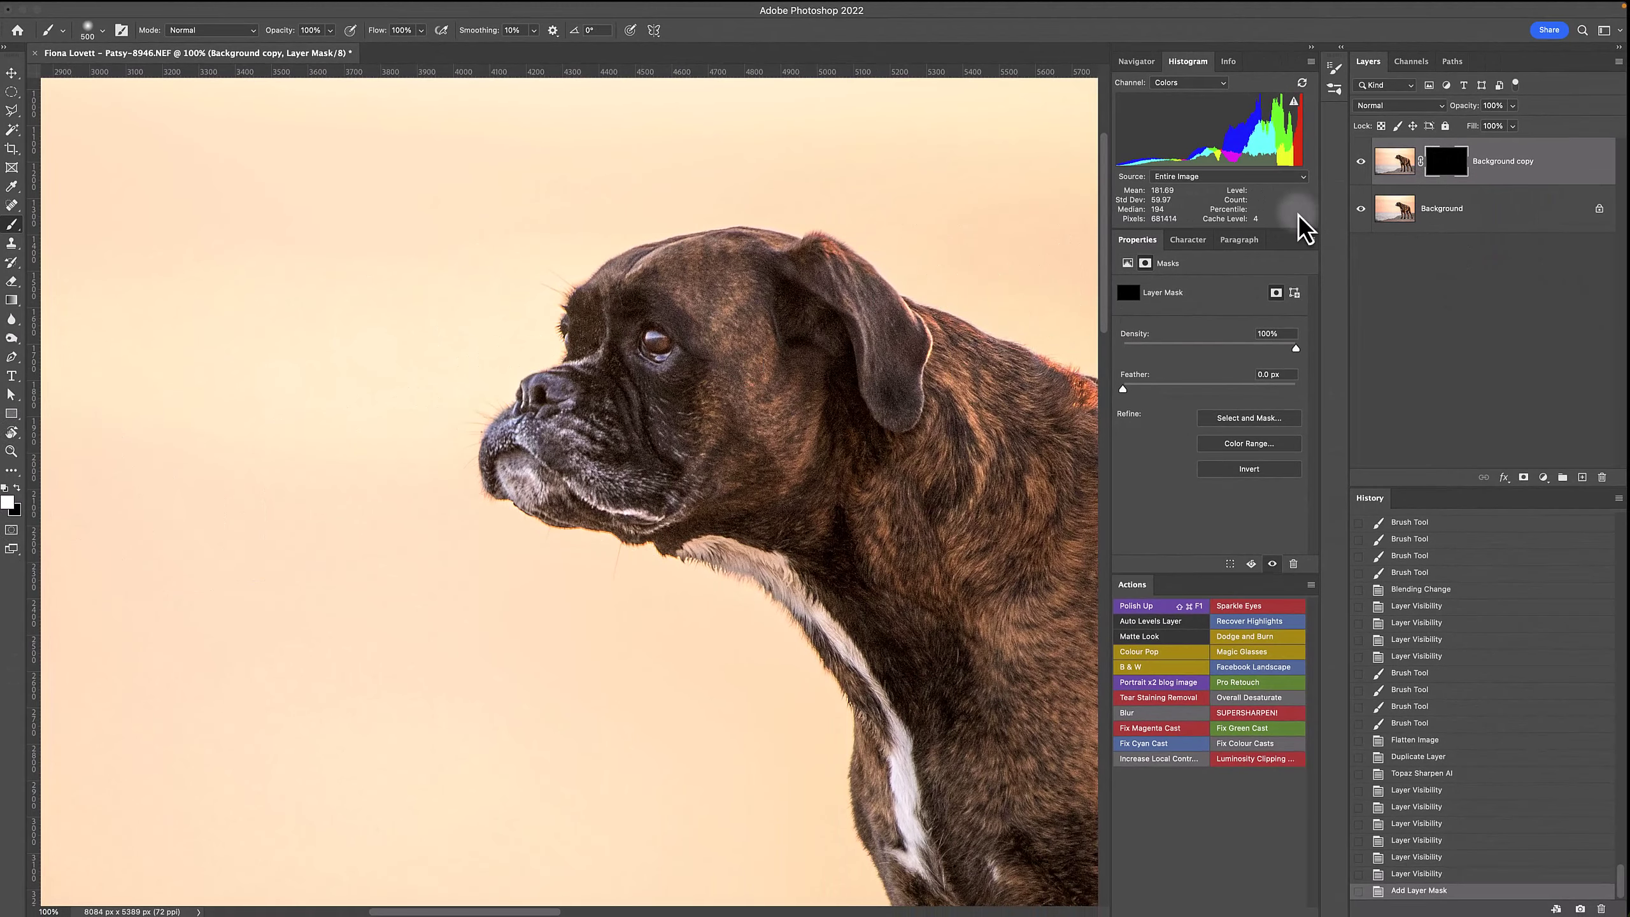
key("bracketleft")
key("bracketleft")
key("bracketleft")
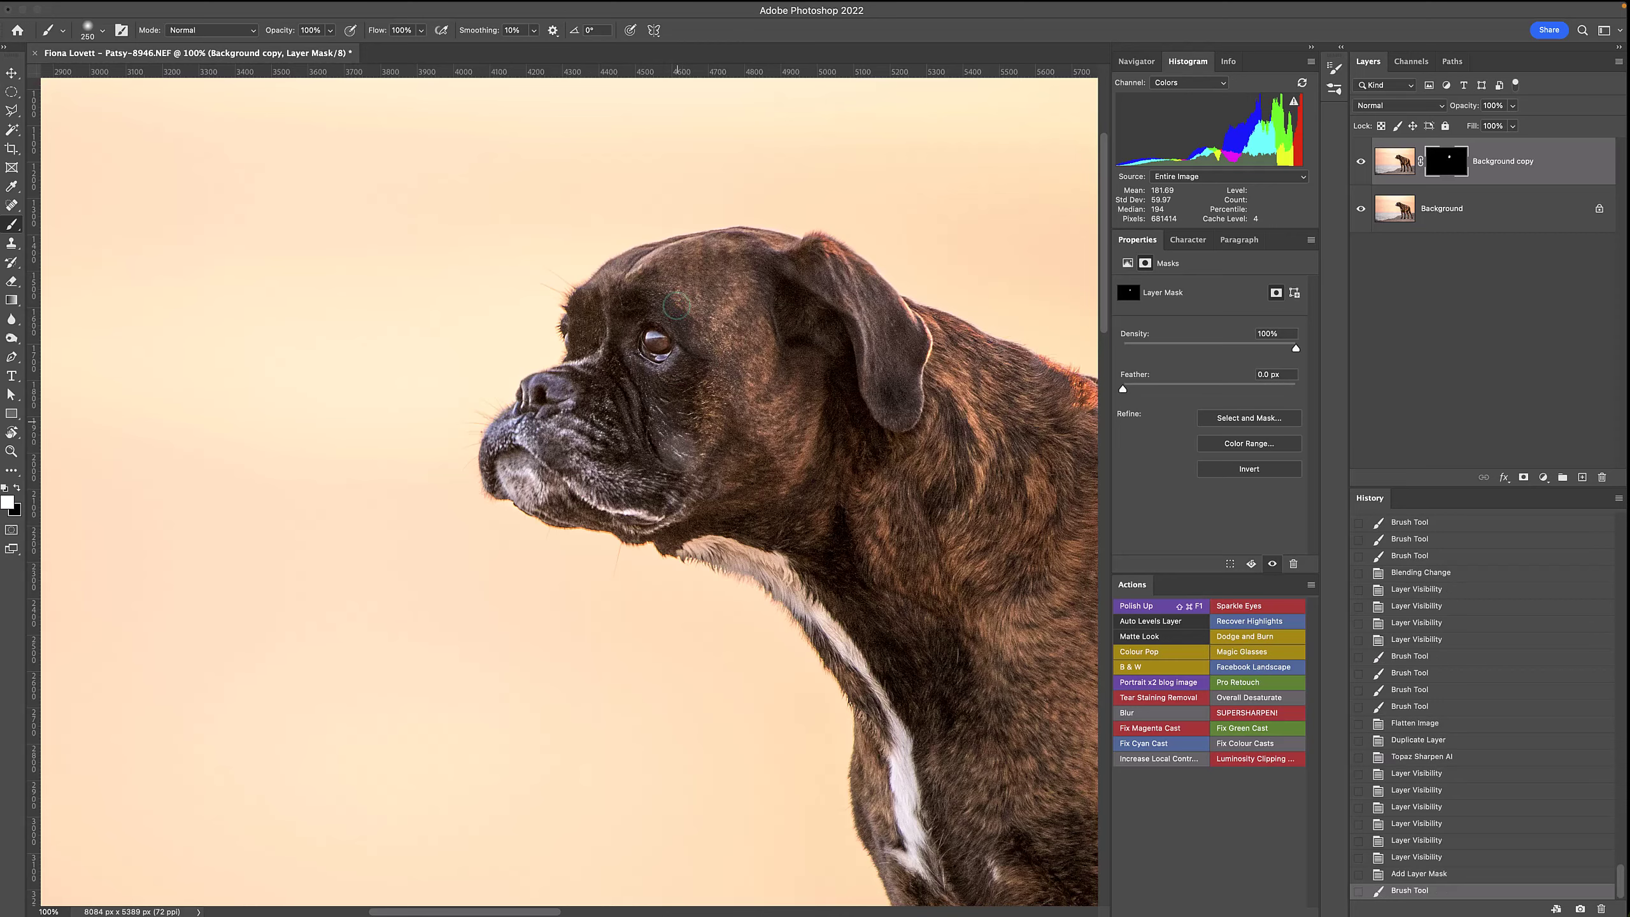
left_click(658, 348)
scroll(658, 347, "up", 1)
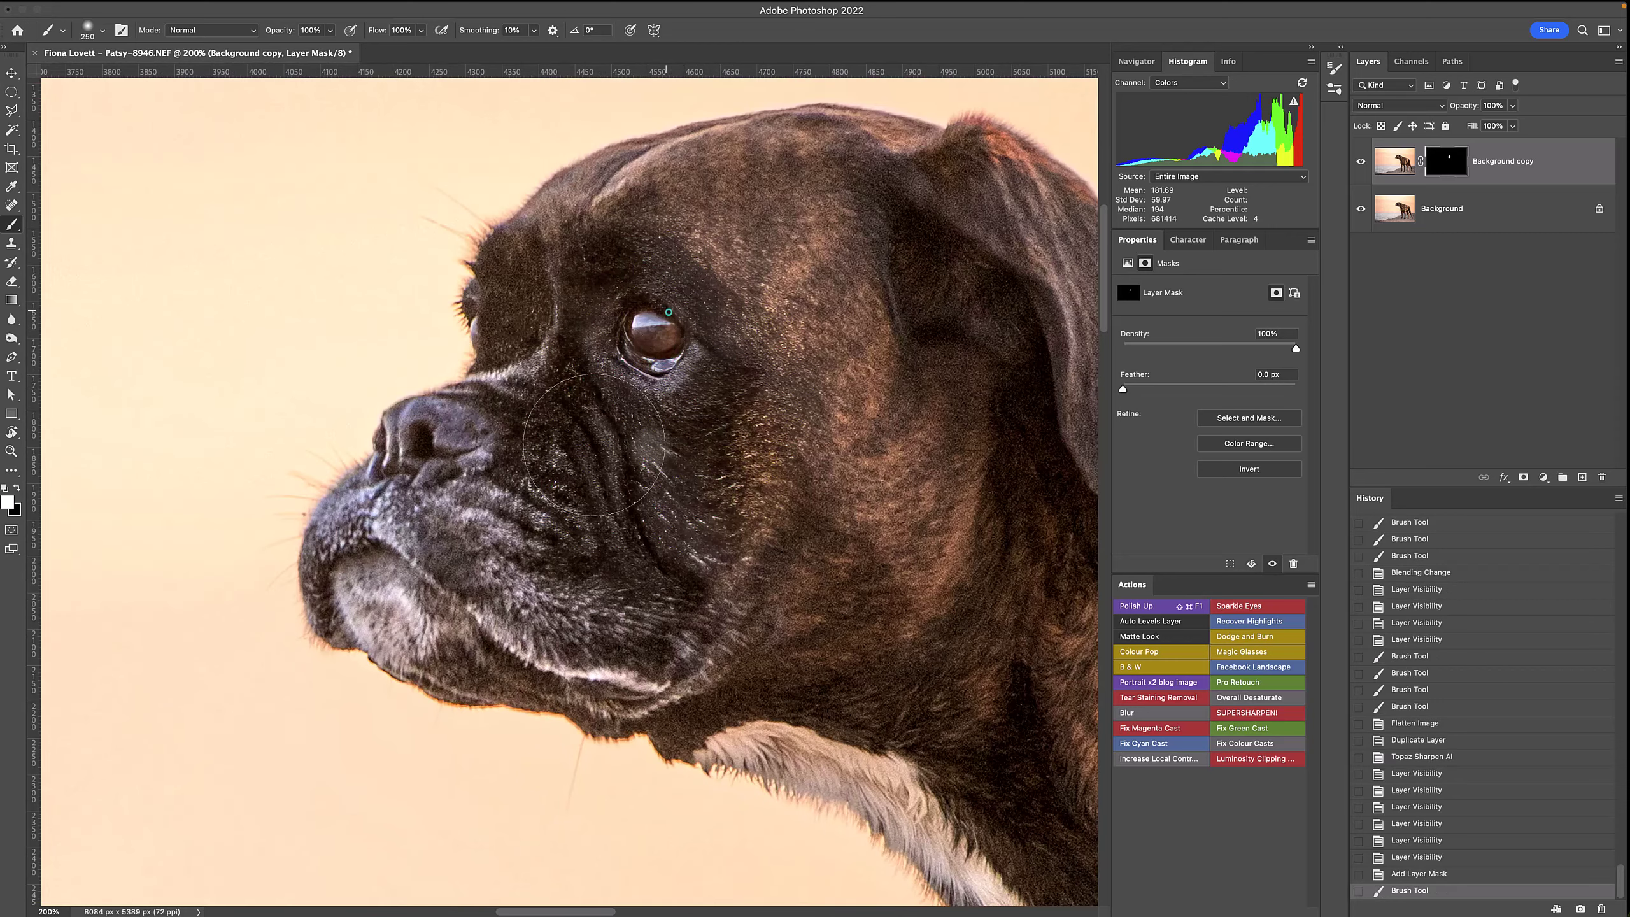
mouse_move(460, 459)
left_mouse_down()
mouse_move(465, 539)
mouse_move(432, 588)
mouse_move(522, 630)
mouse_move(833, 655)
mouse_move(643, 453)
mouse_move(624, 324)
mouse_move(515, 381)
mouse_move(569, 262)
mouse_move(620, 212)
mouse_move(796, 186)
mouse_move(945, 220)
mouse_move(832, 373)
mouse_move(818, 463)
mouse_move(713, 588)
mouse_move(800, 560)
mouse_move(842, 417)
mouse_move(782, 299)
mouse_move(740, 283)
mouse_move(850, 274)
mouse_move(678, 474)
mouse_move(834, 637)
mouse_move(908, 509)
mouse_move(713, 622)
left_mouse_up()
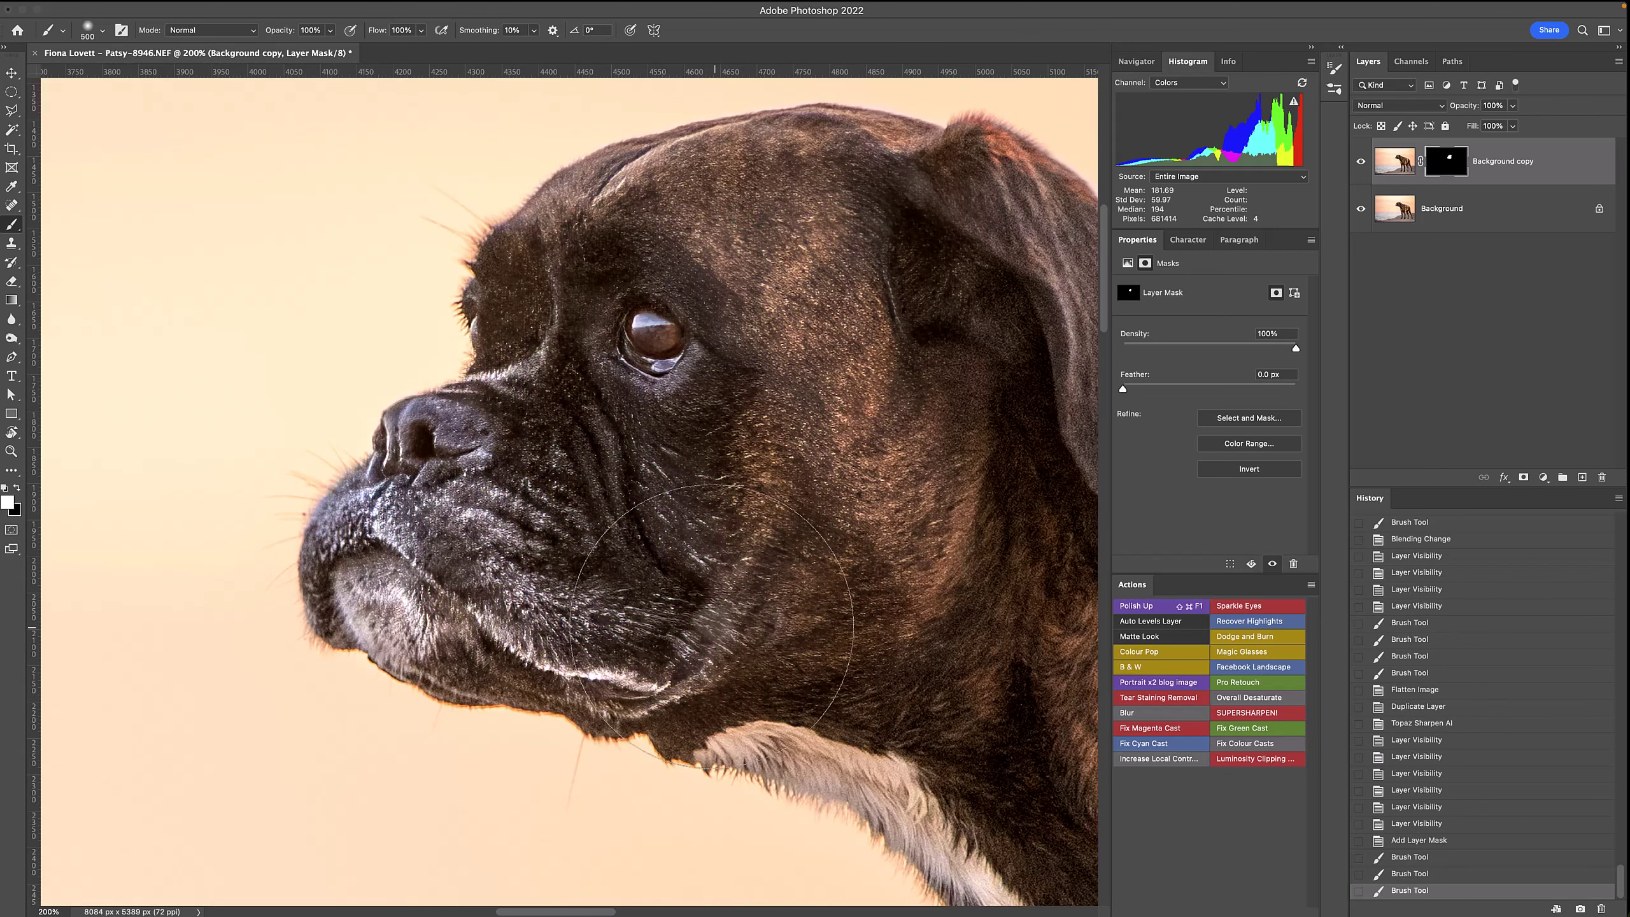
- Enlarge the brush to 500 px and reveal the sharpening over the dog's cheek and side of the face
key("bracketright")
key("bracketright")
key("bracketright")
key("bracketright")
mouse_move(934, 330)
left_mouse_down()
mouse_move(824, 277)
mouse_move(700, 337)
mouse_move(756, 392)
mouse_move(720, 307)
mouse_move(646, 313)
mouse_move(701, 401)
mouse_move(619, 520)
left_mouse_up()
- Reduce the brush to 200 px and touch up the mask around the dog's brow and muzzle, undoing a stray stroke
key("bracketleft")
key("bracketleft")
key("bracketleft")
key("bracketleft")
key("bracketleft")
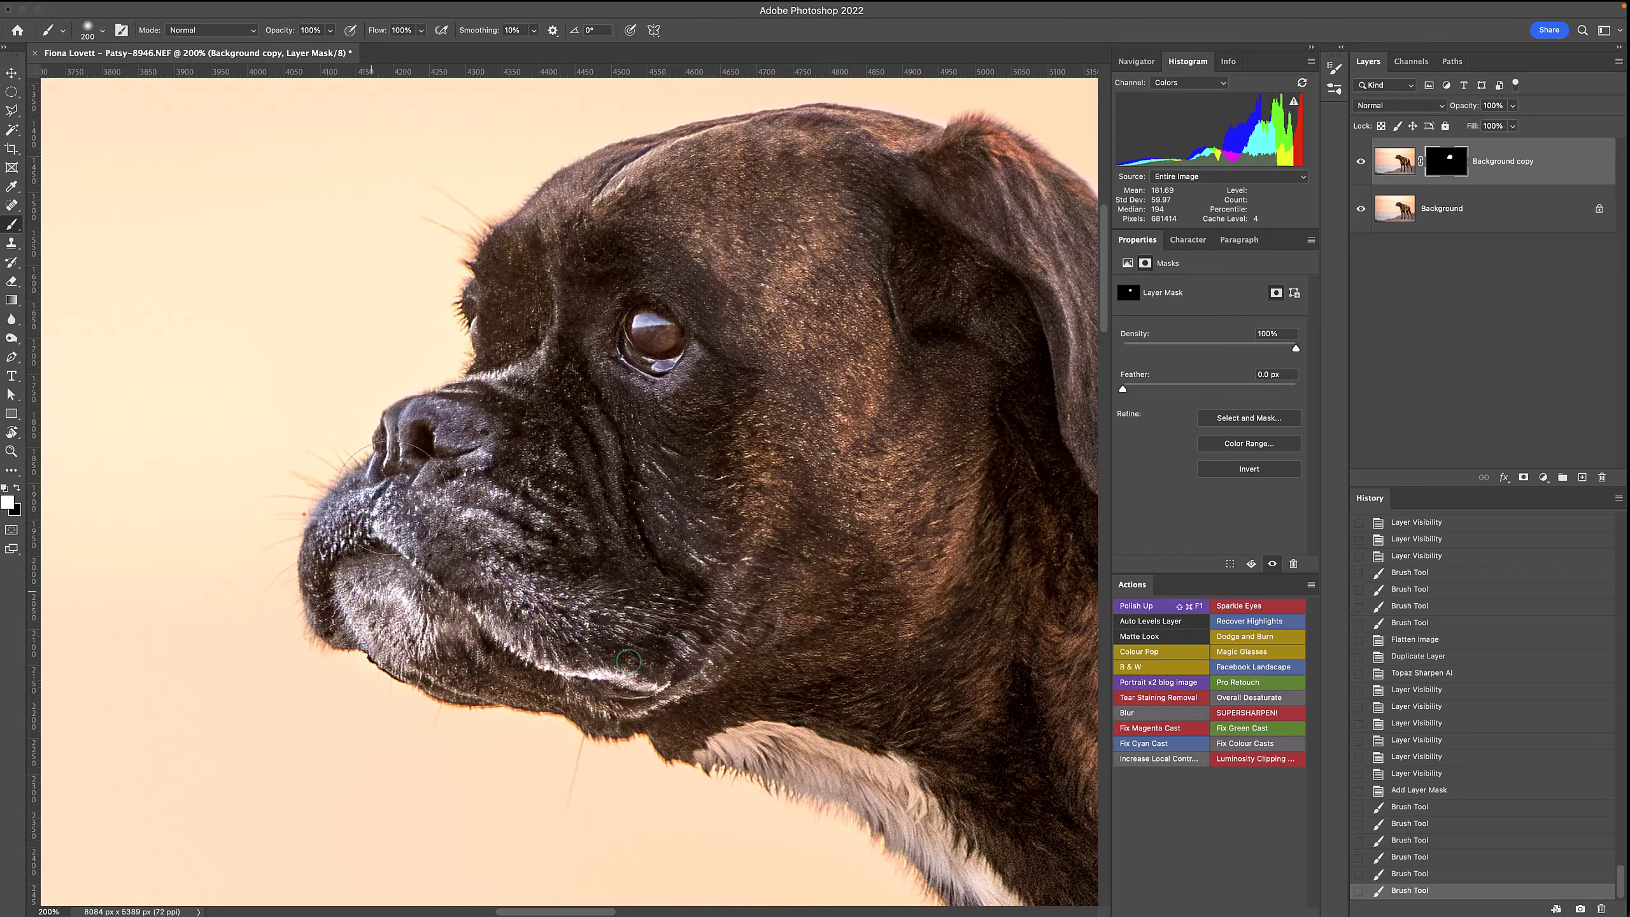
left_click_drag(519, 331, 510, 354)
key("super+z")
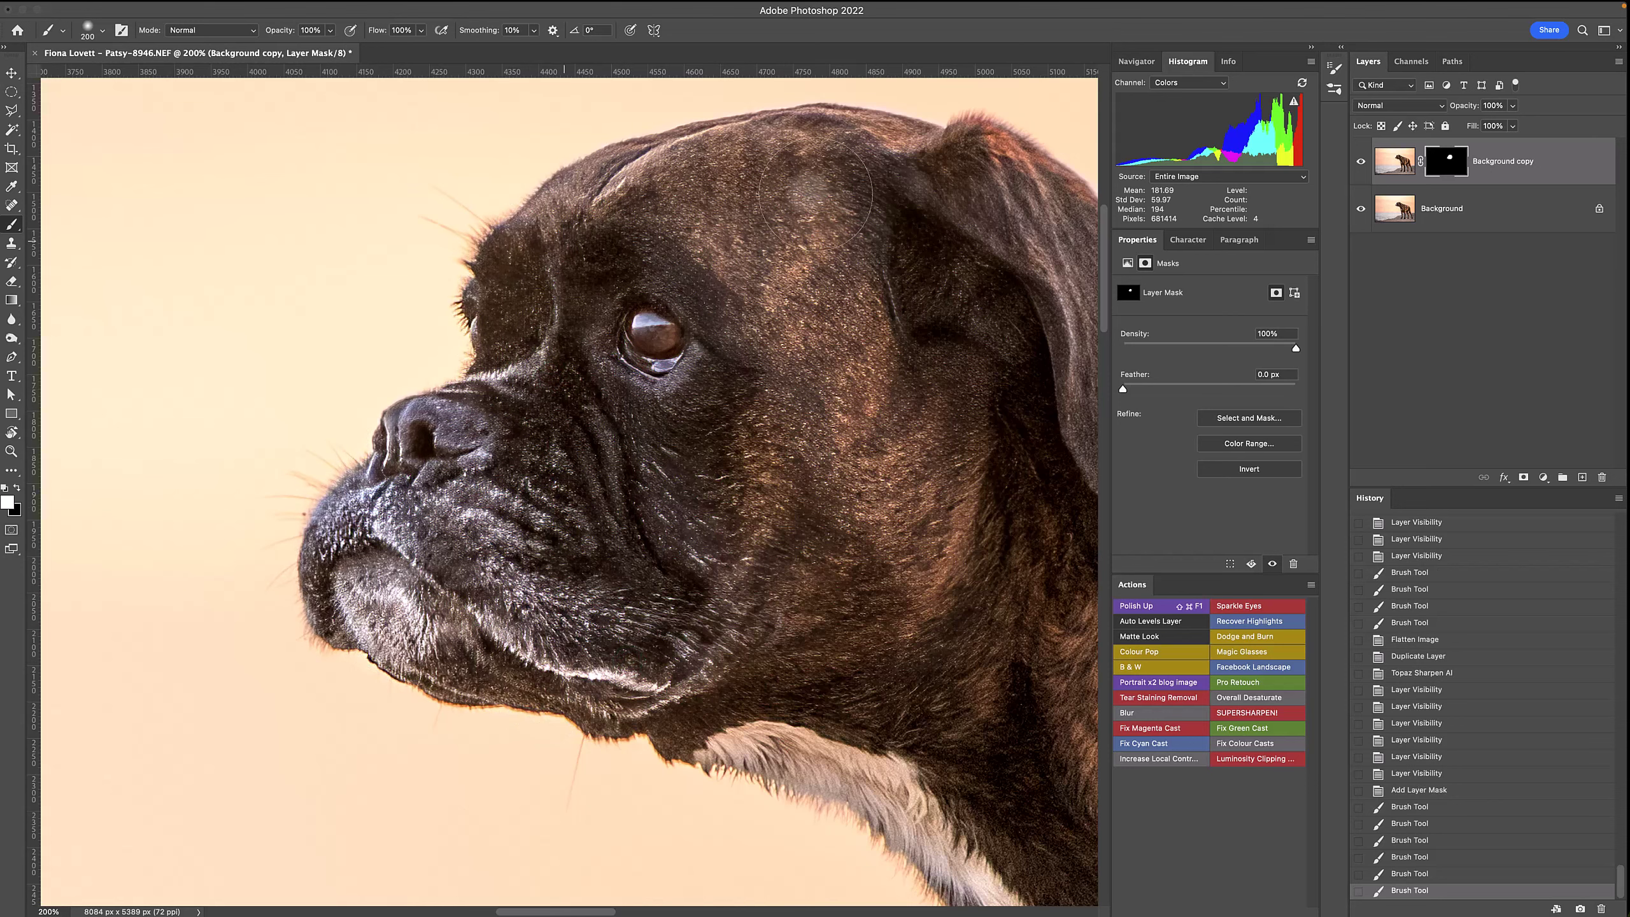
- Lower the opacity of the Background copy layer to 68%
left_click(678, 392, "alt")
left_click(678, 392, "alt")
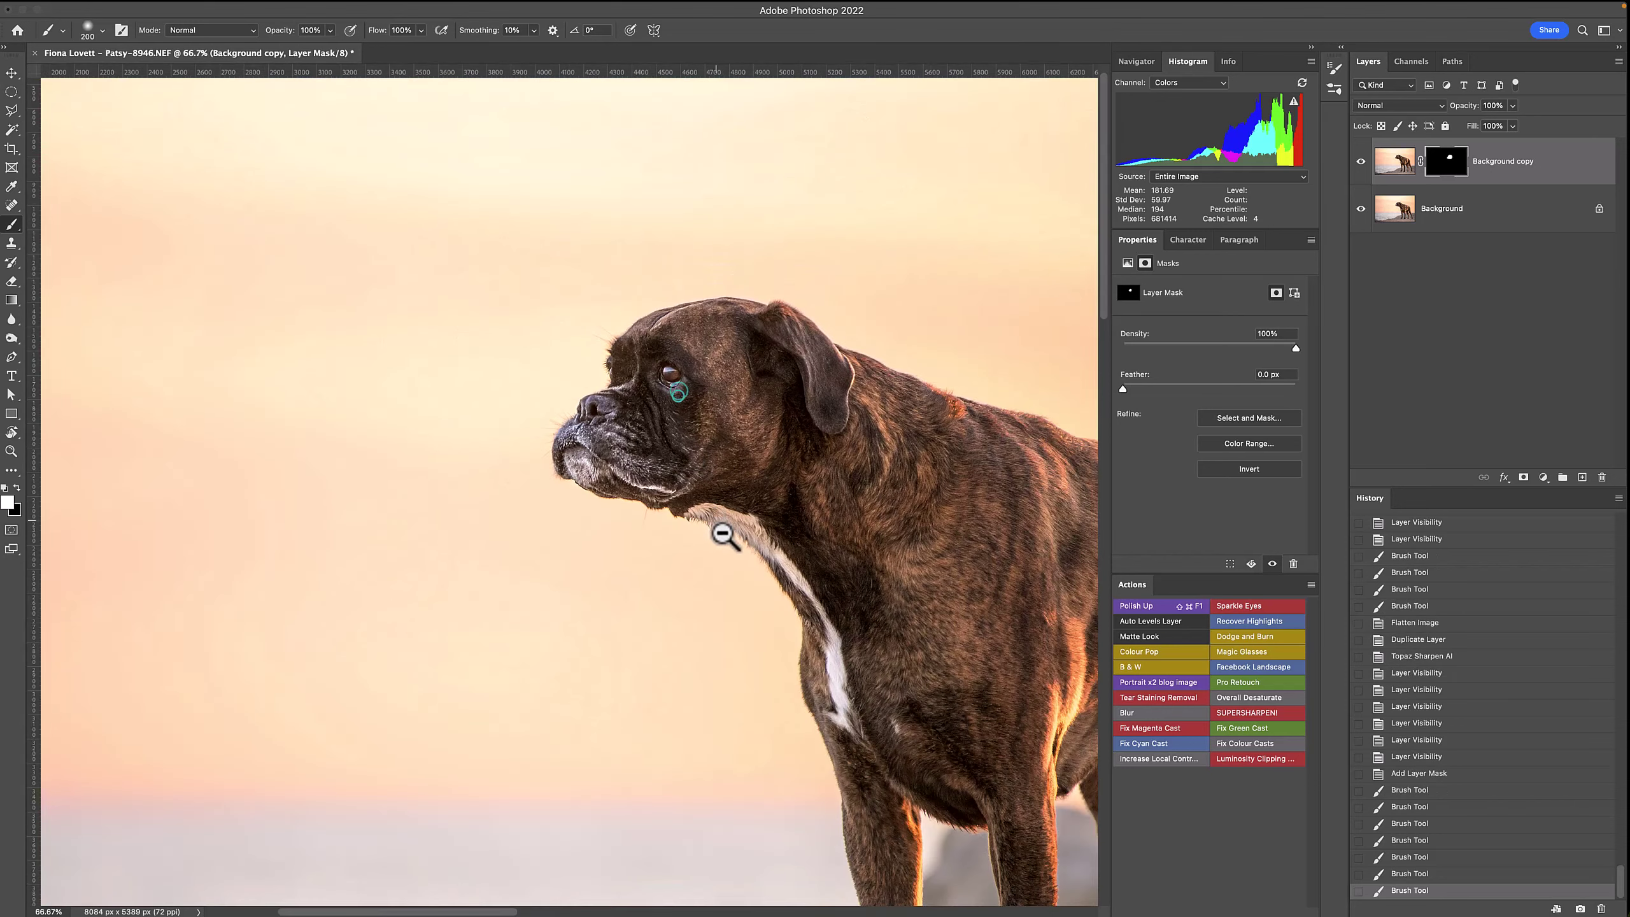
scroll(722, 522, "left", 2)
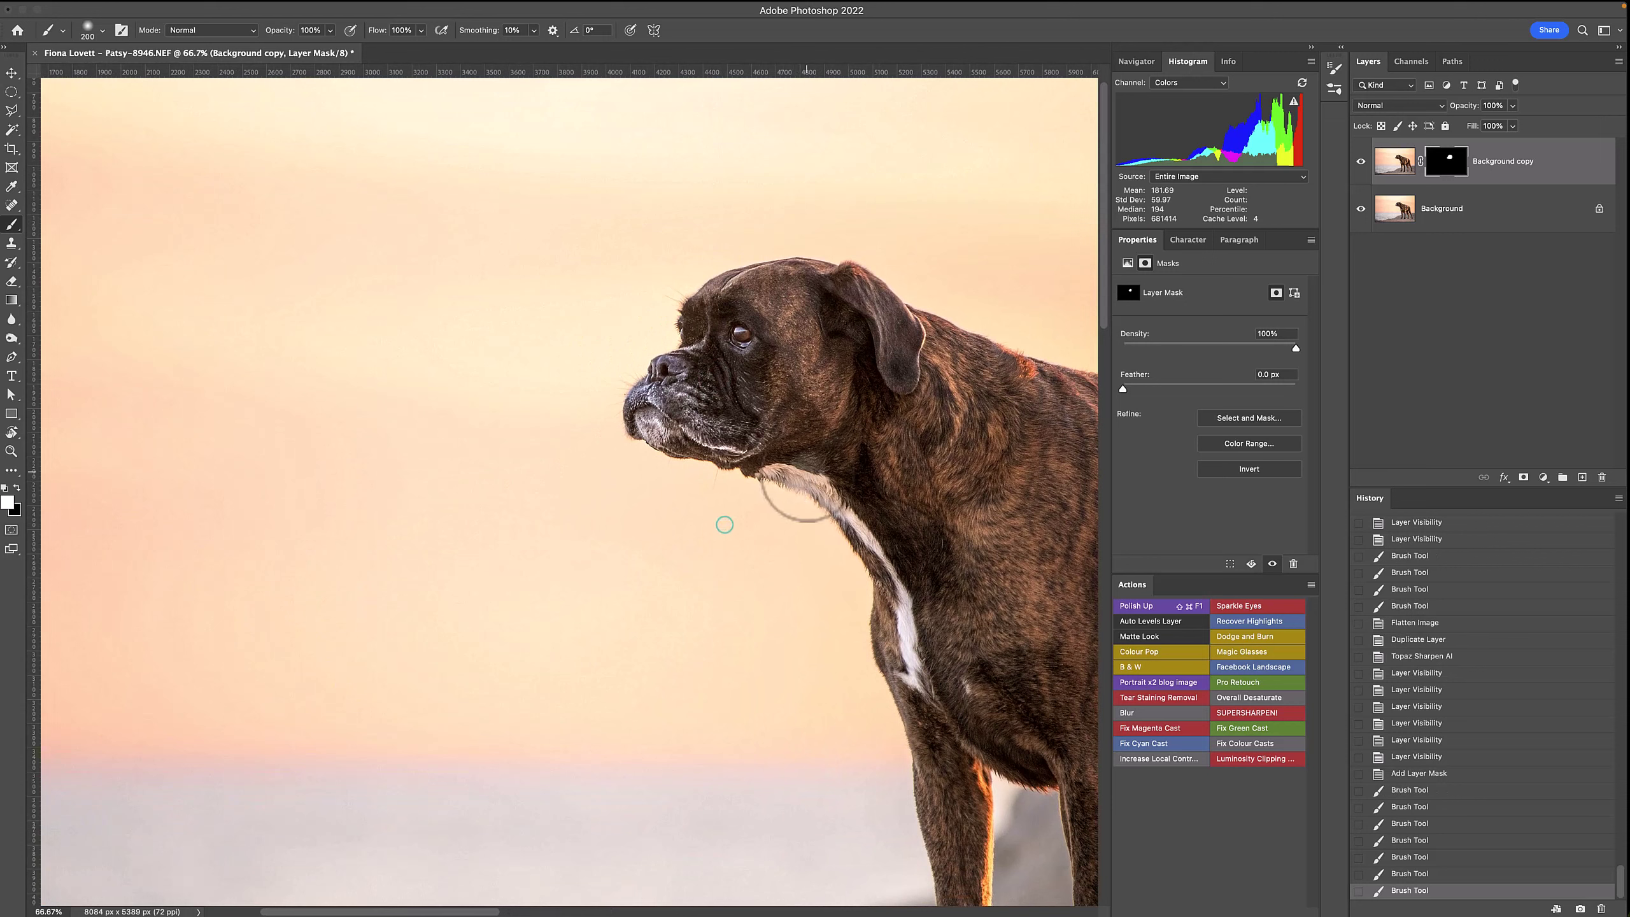
left_click(1395, 160)
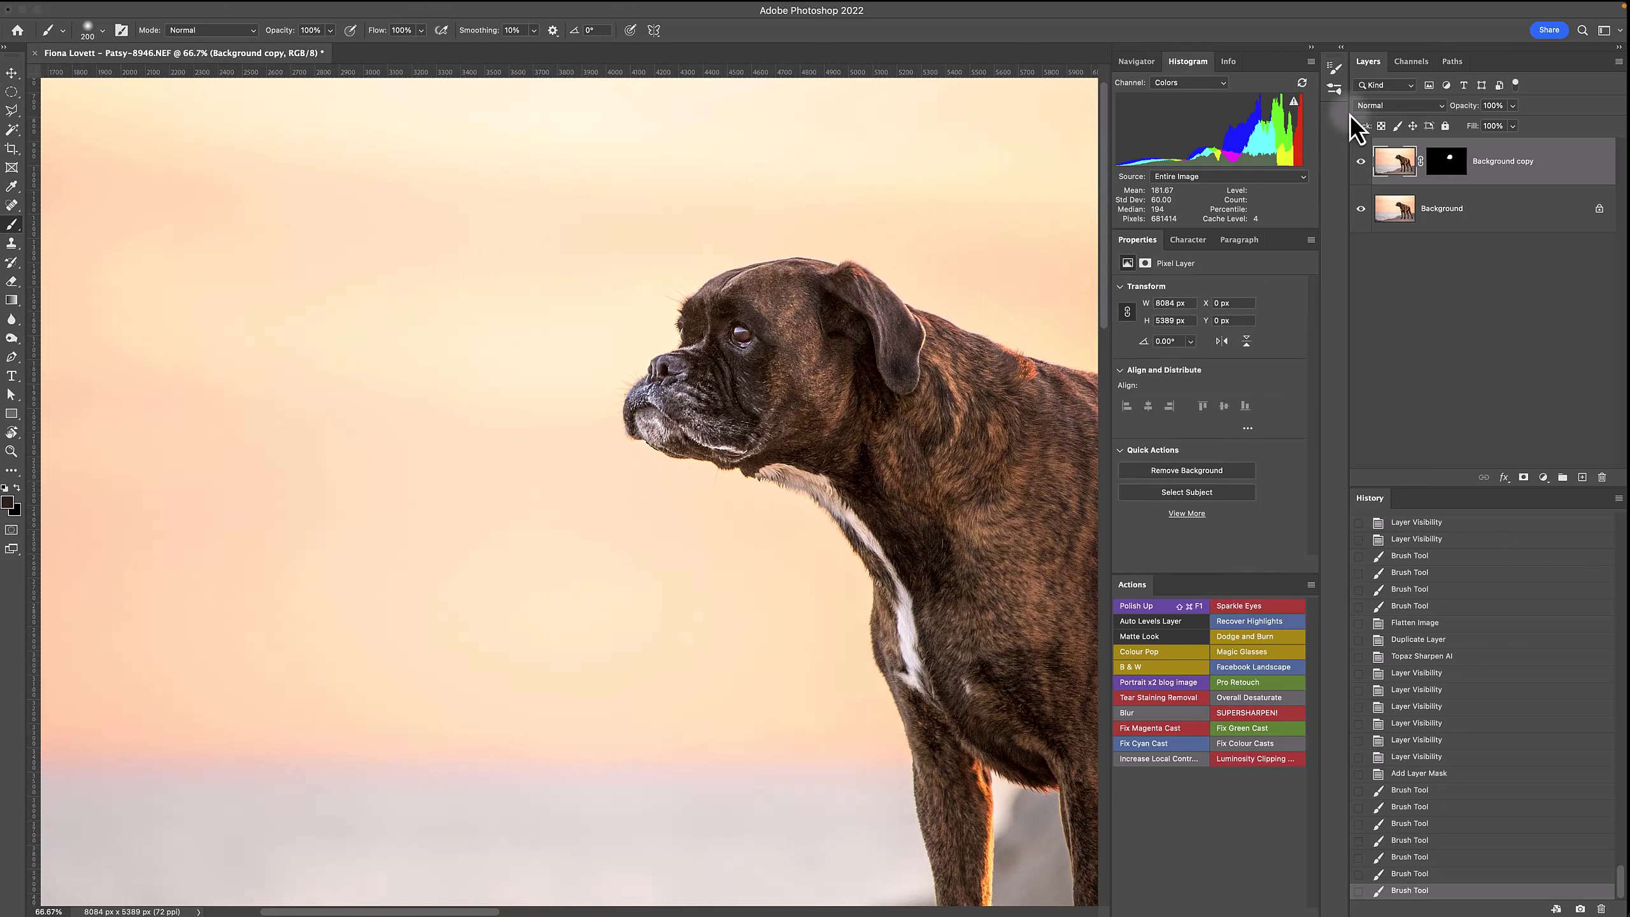
left_click(1513, 105)
left_click_drag(1515, 125, 1492, 131)
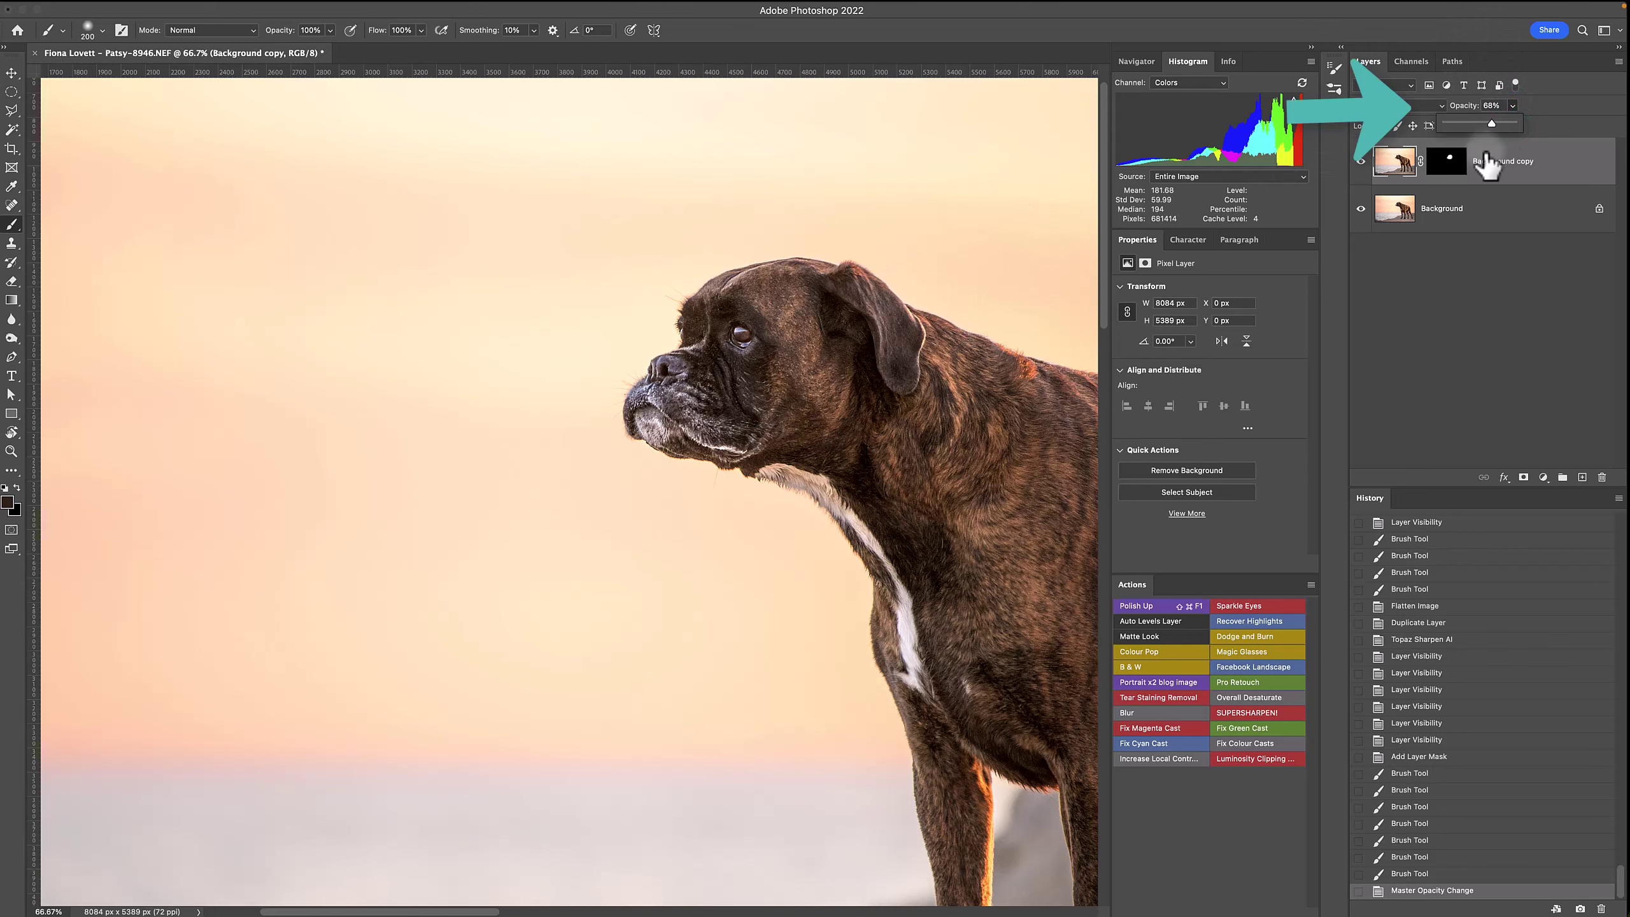
left_click(1453, 303)
- Compare the dog's face up close with the masked sharpening layer hidden and shown
left_click(763, 338, "super")
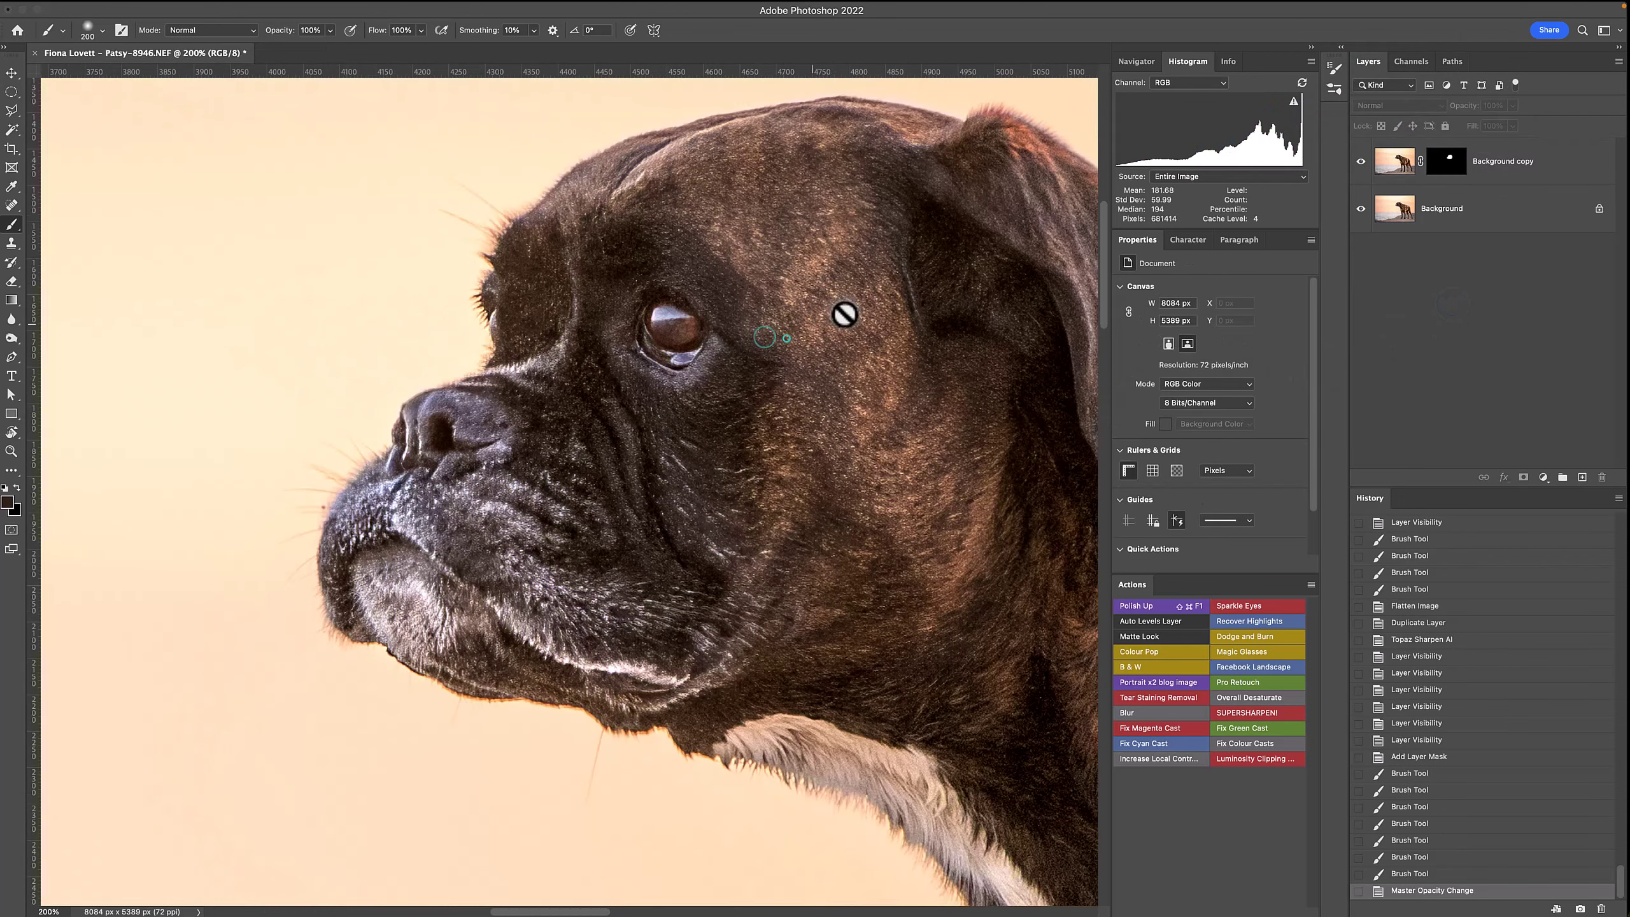
left_click(1522, 151)
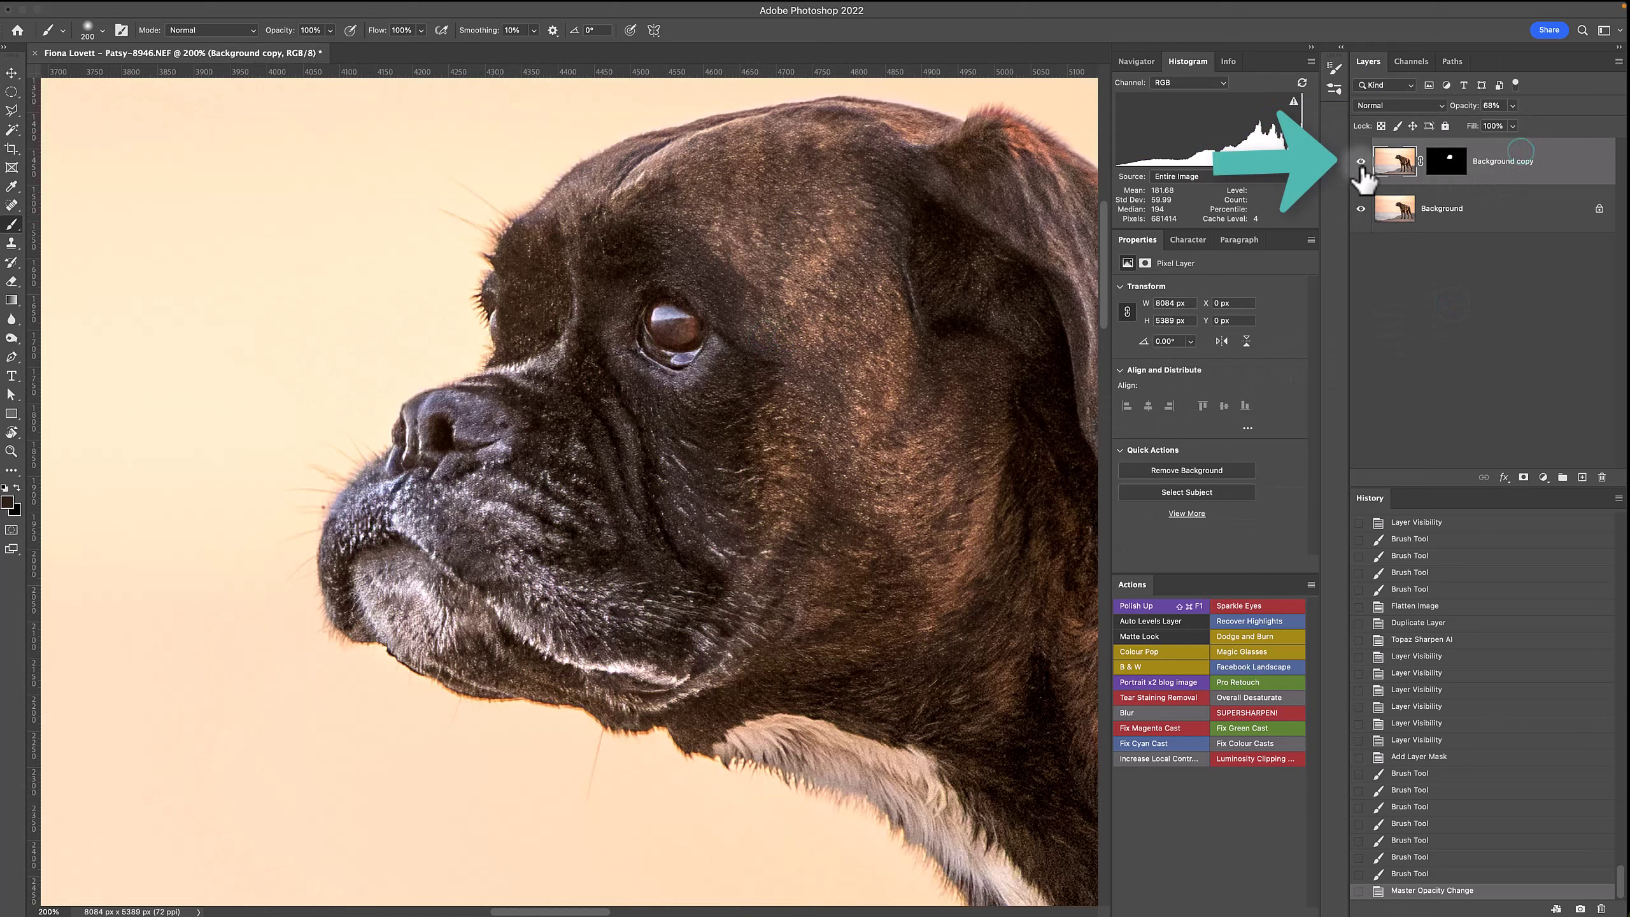
left_click(1358, 182)
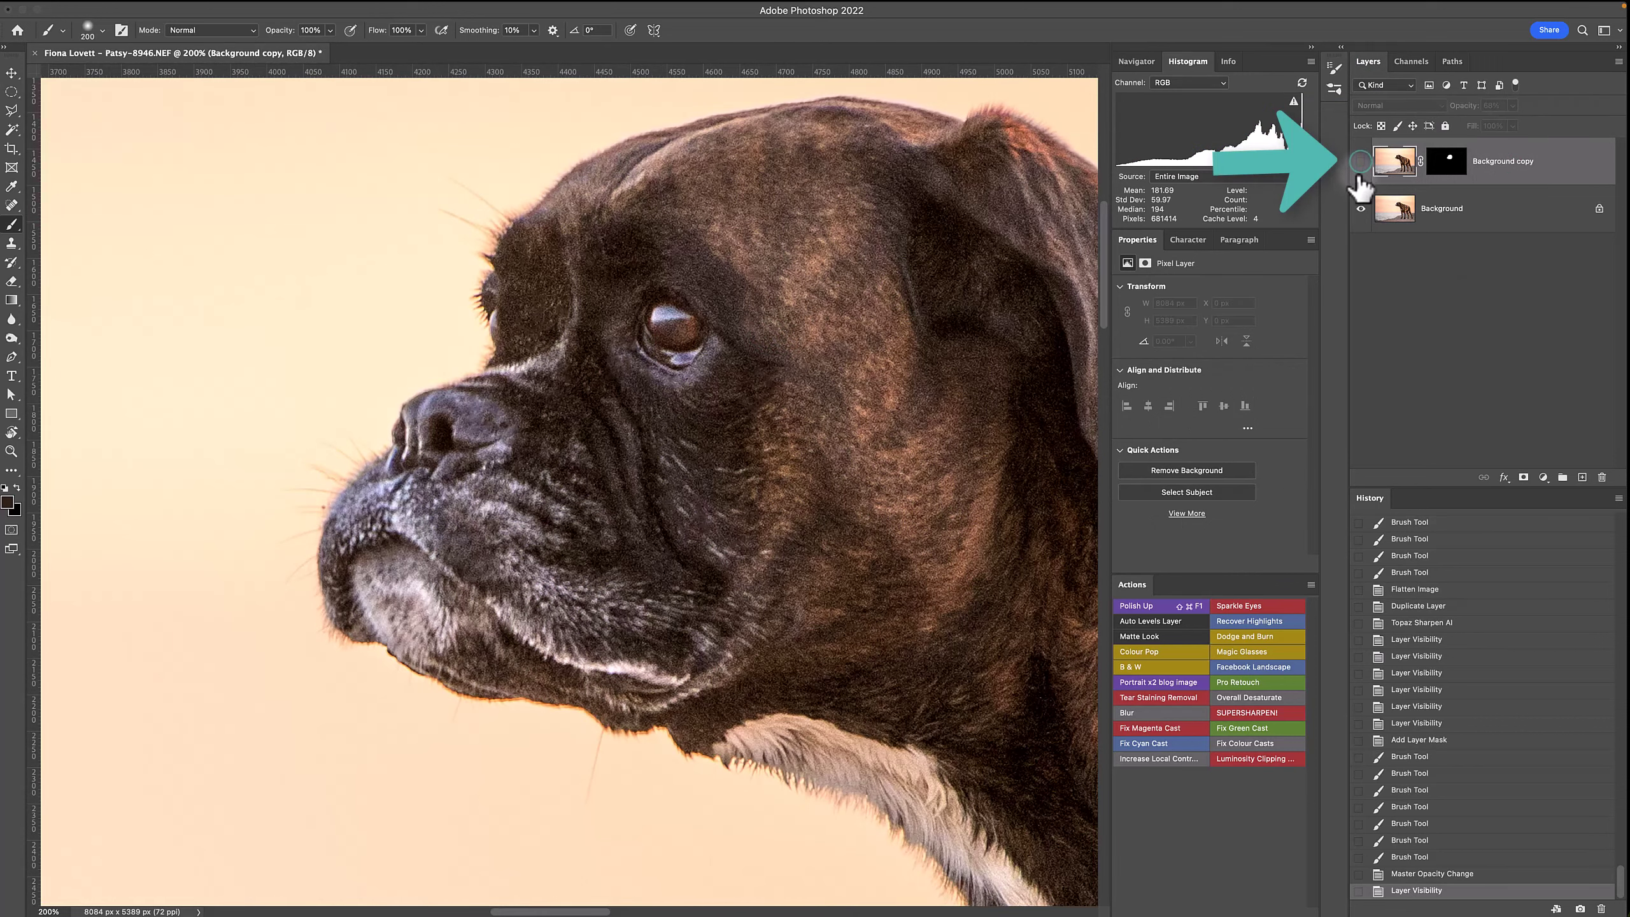
left_click(1361, 162)
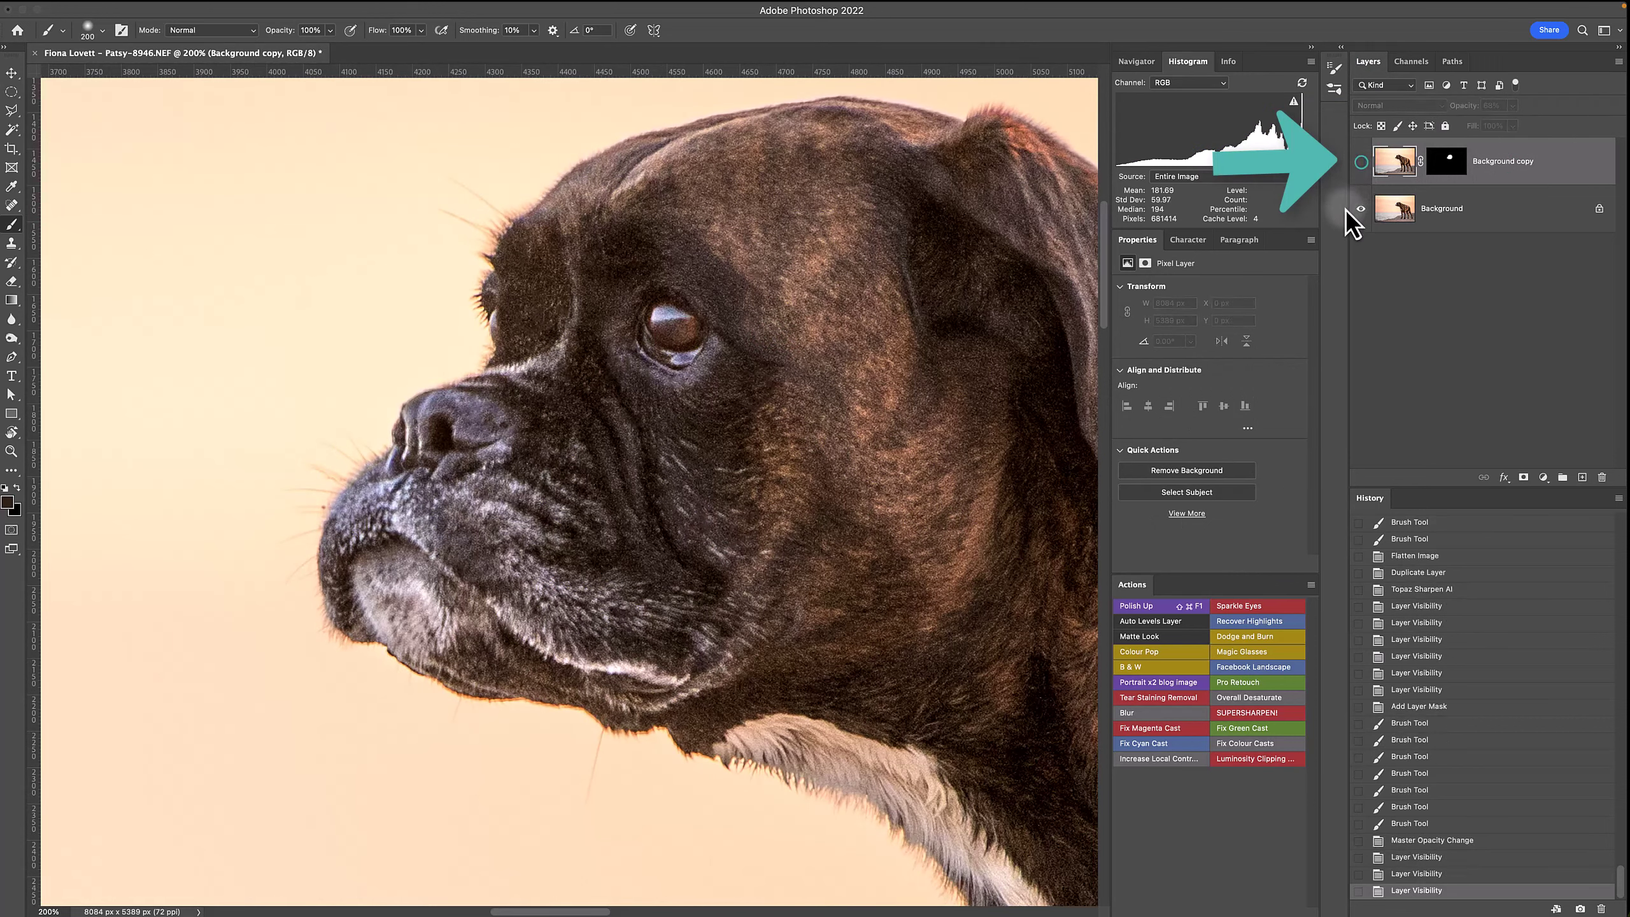
left_click(1361, 162)
left_click(1361, 162)
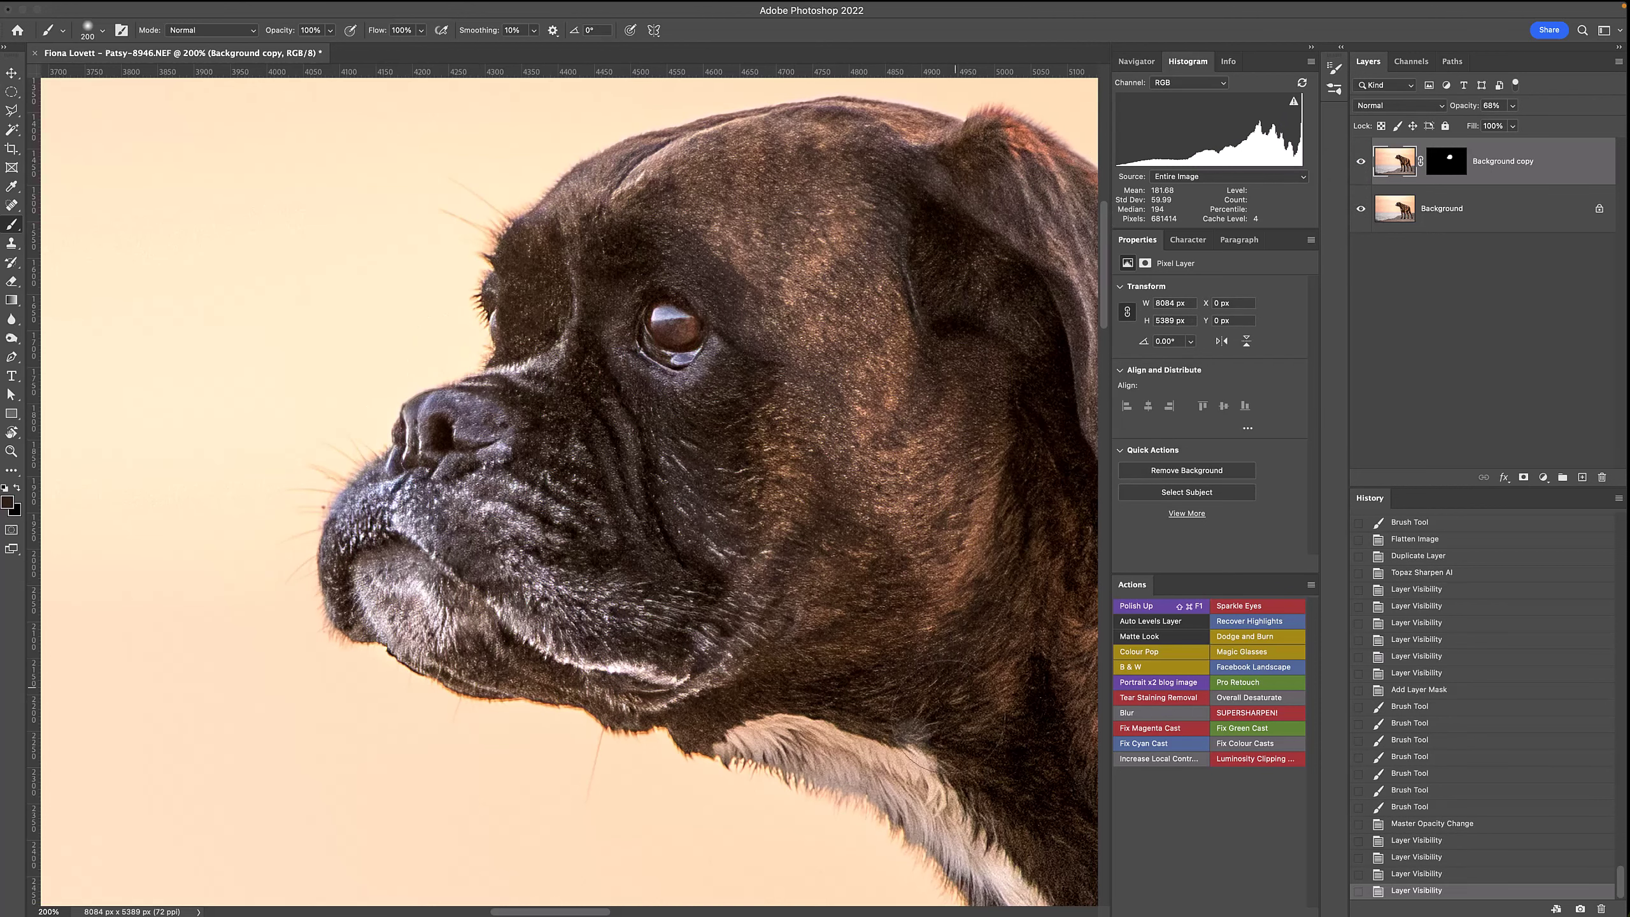
- Flatten the masked sharpening layer and the Background into a single layer
left_click(782, 463, "alt+super")
left_click(867, 480, "alt+super")
left_click(876, 484, "alt+super")
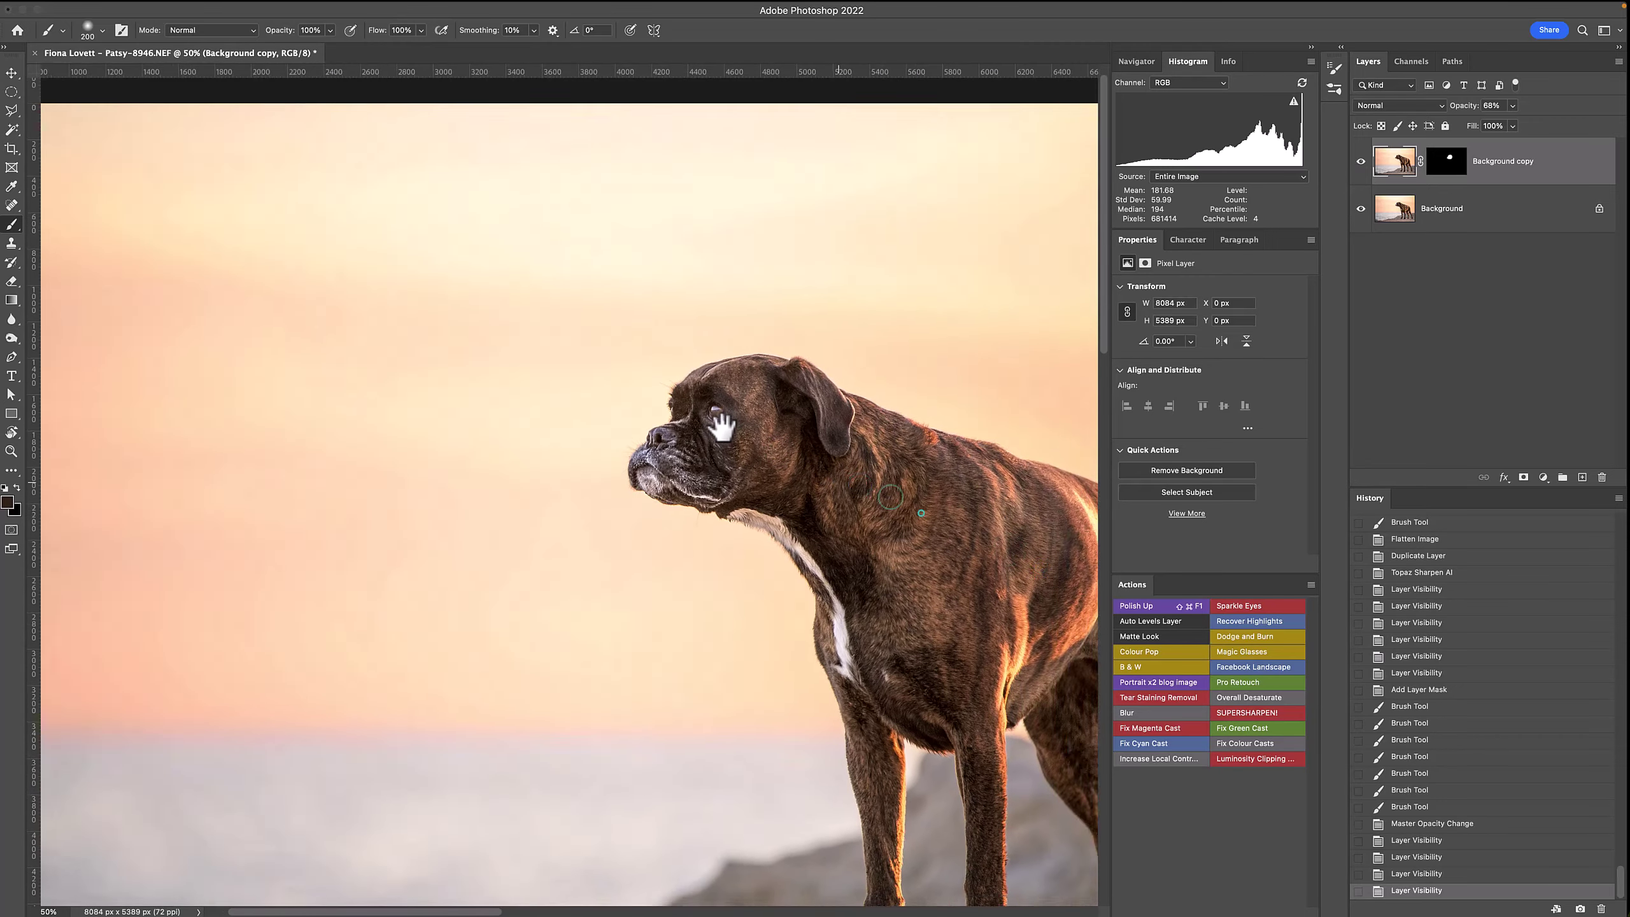
left_click(723, 416, "alt+super")
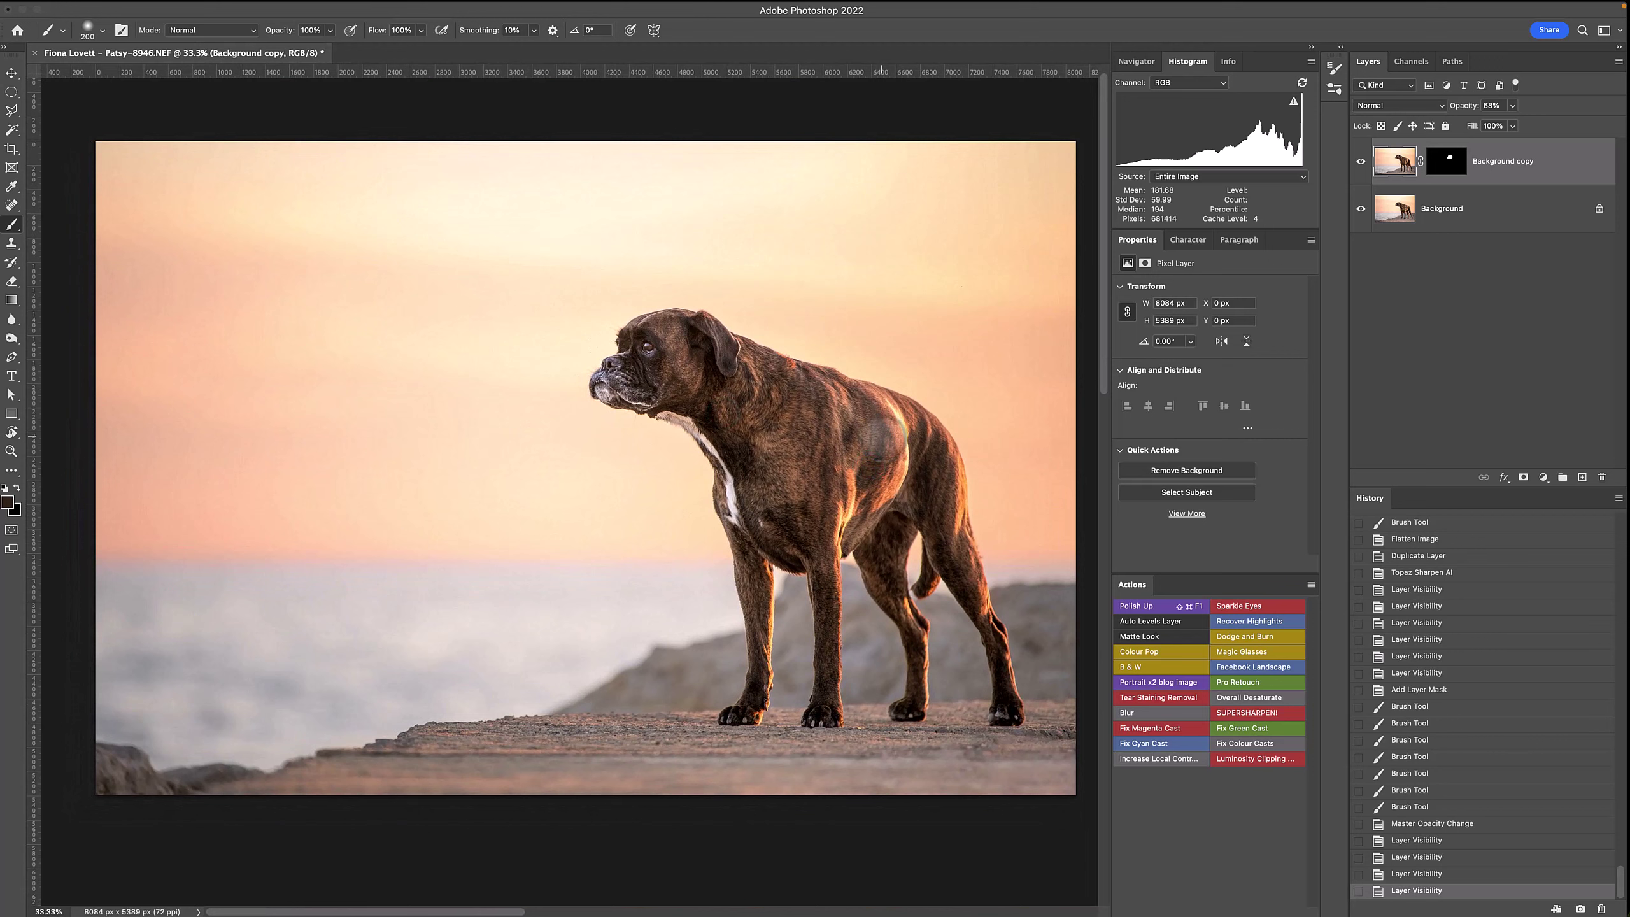
key("super+shift+e")
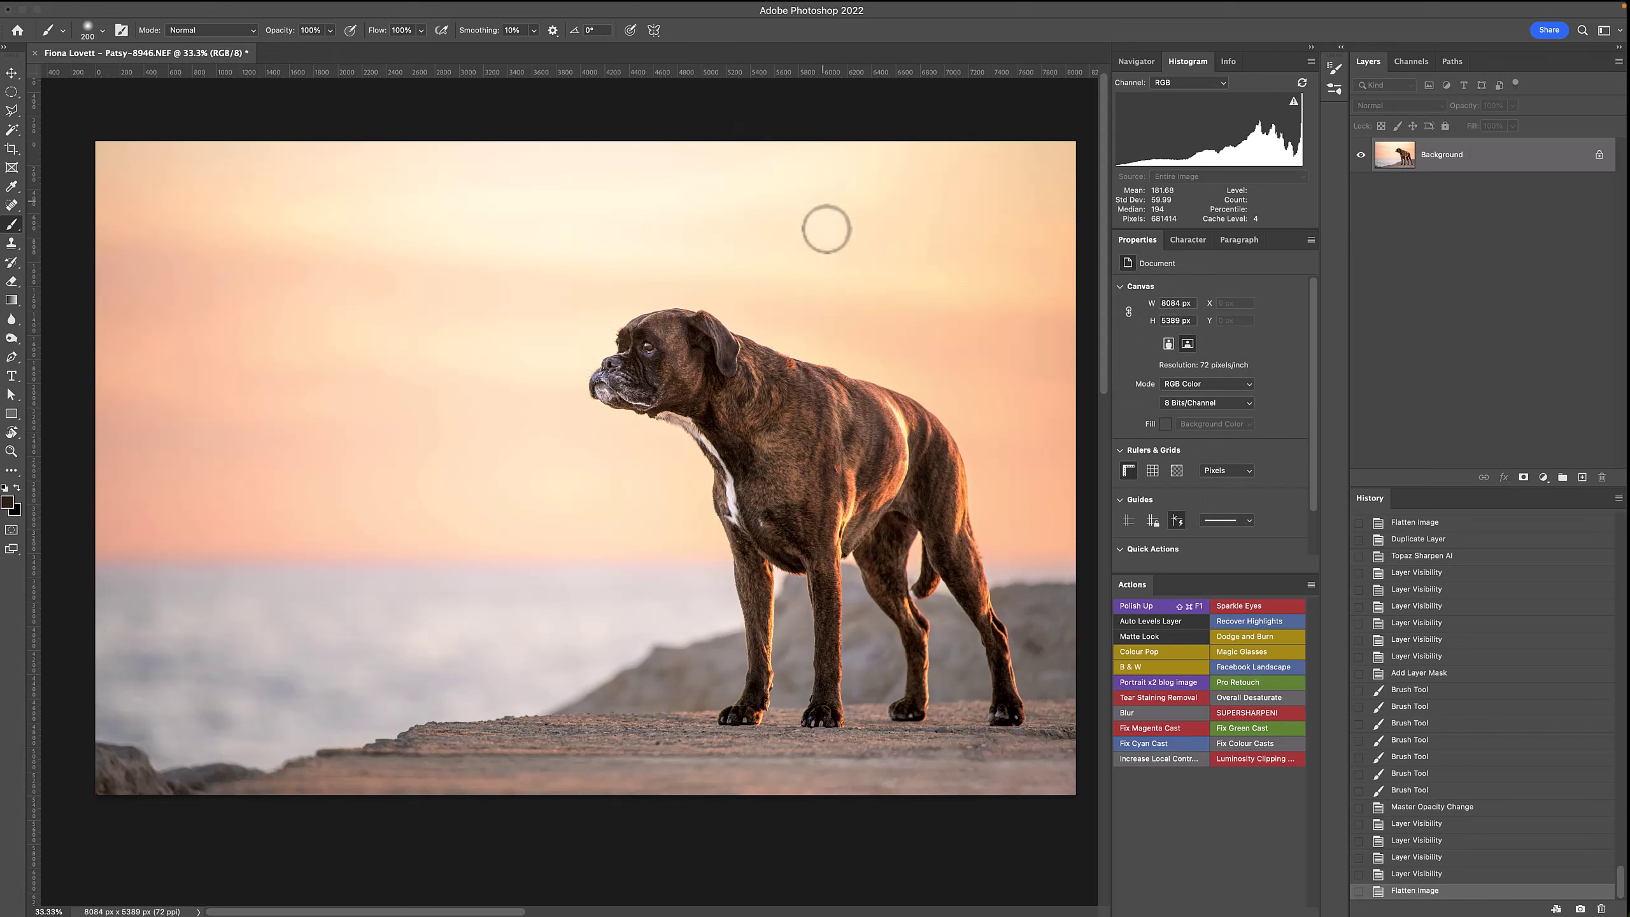
- Outline the bright orange fur on the dog's upper back with the Patch tool, fill it using Content-Aware with Color Adaptation, and deselect
left_click(800, 334)
left_click(793, 352)
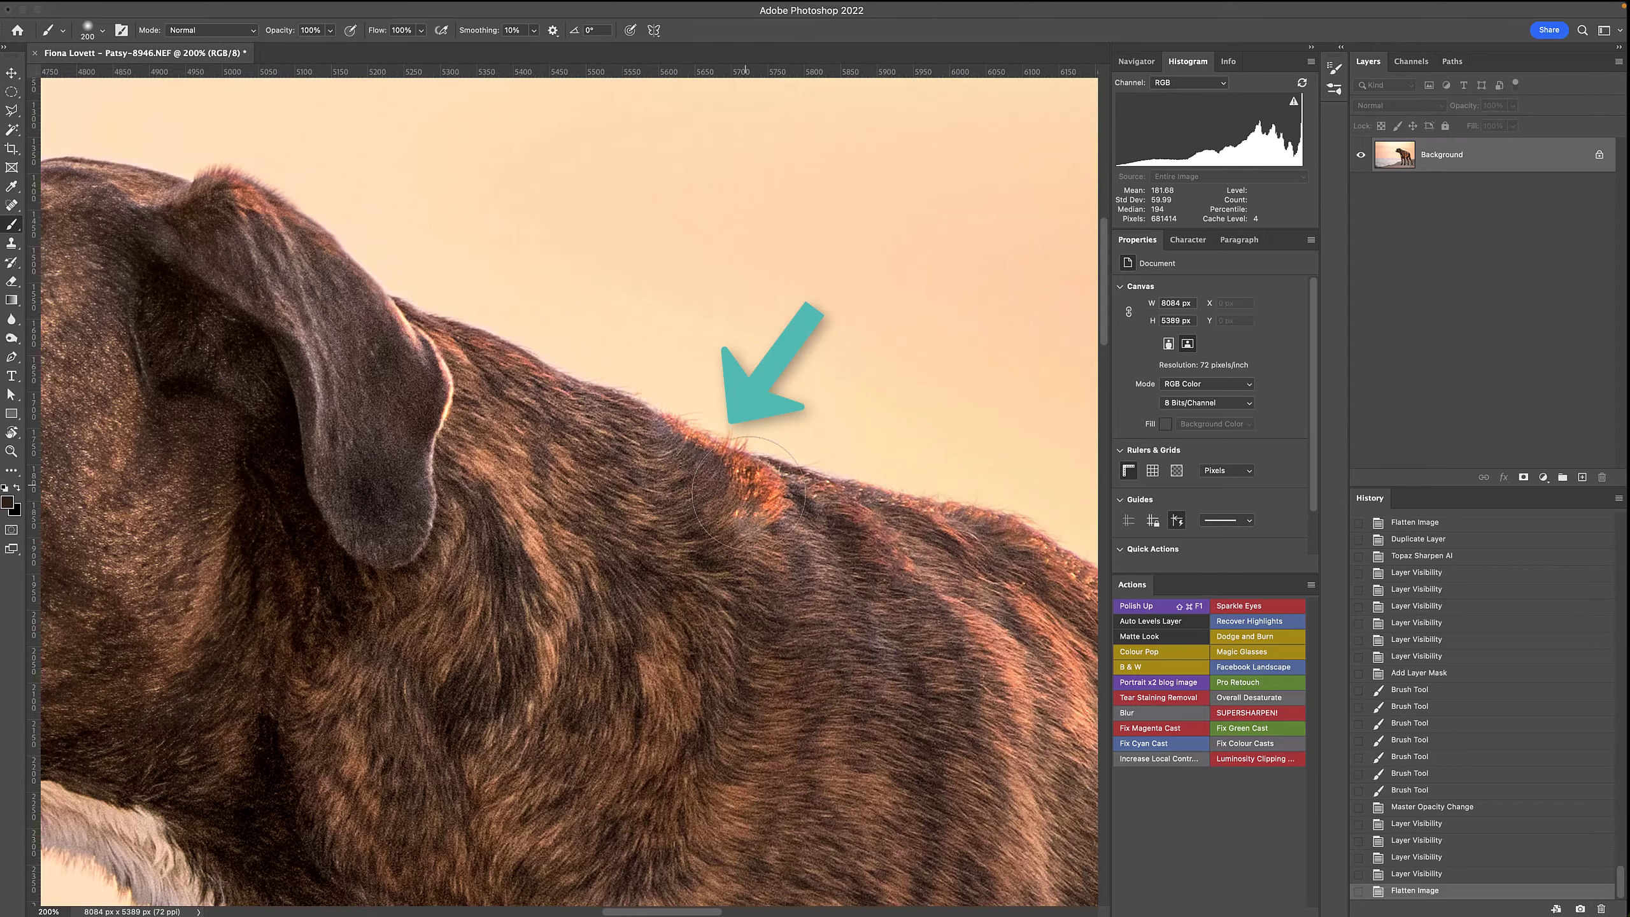
key("shift+j")
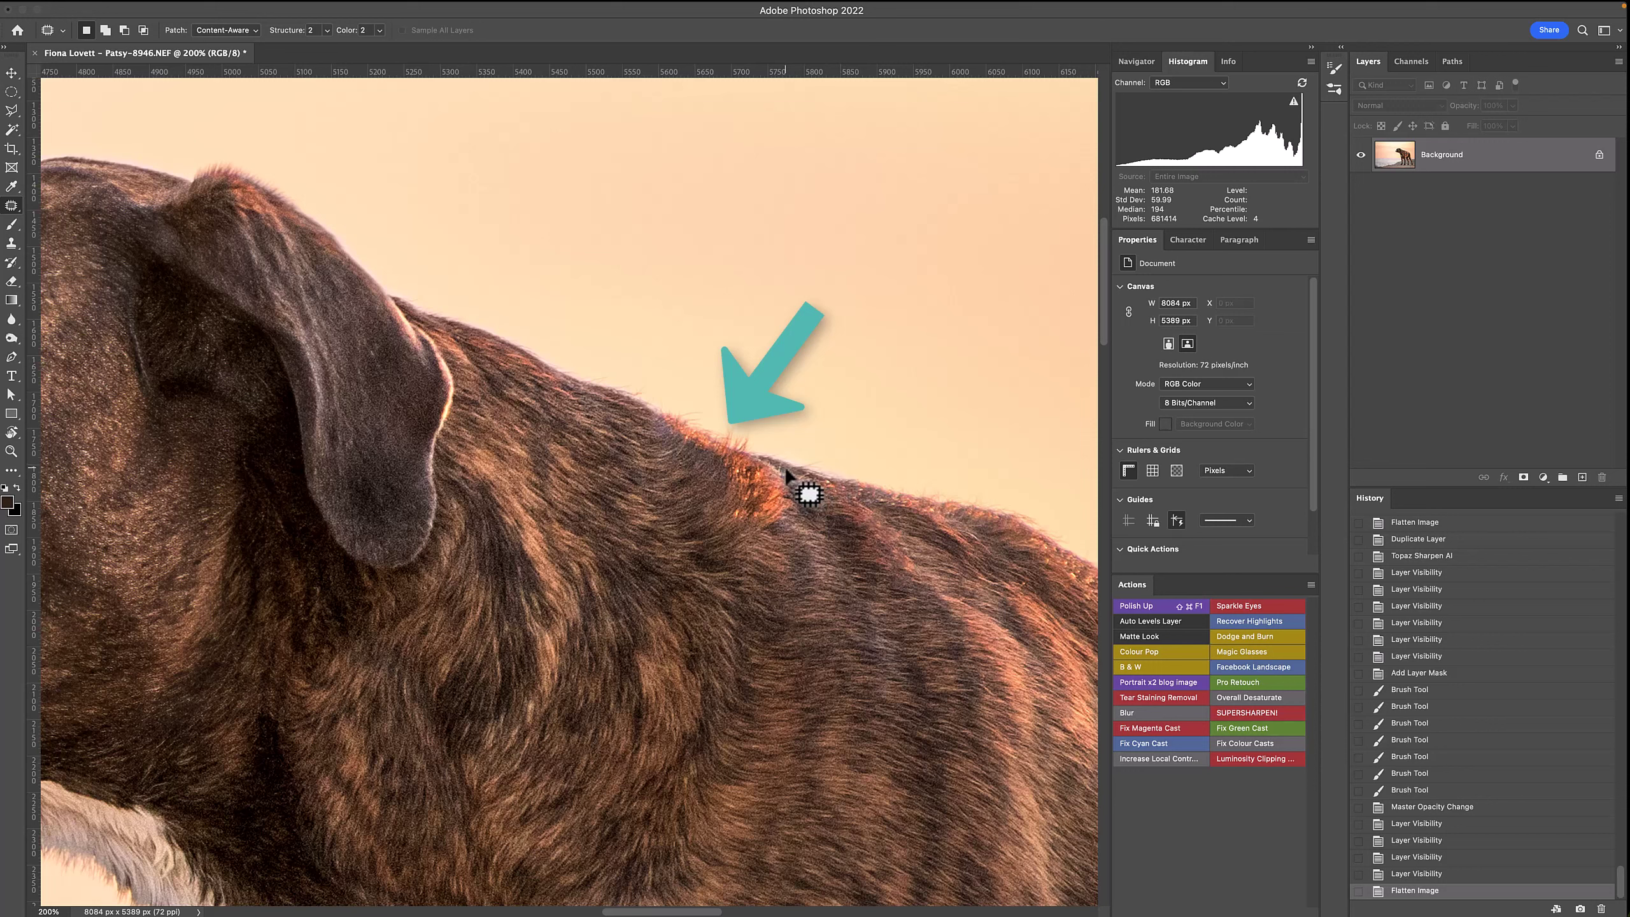
left_click_drag(755, 460, 701, 450)
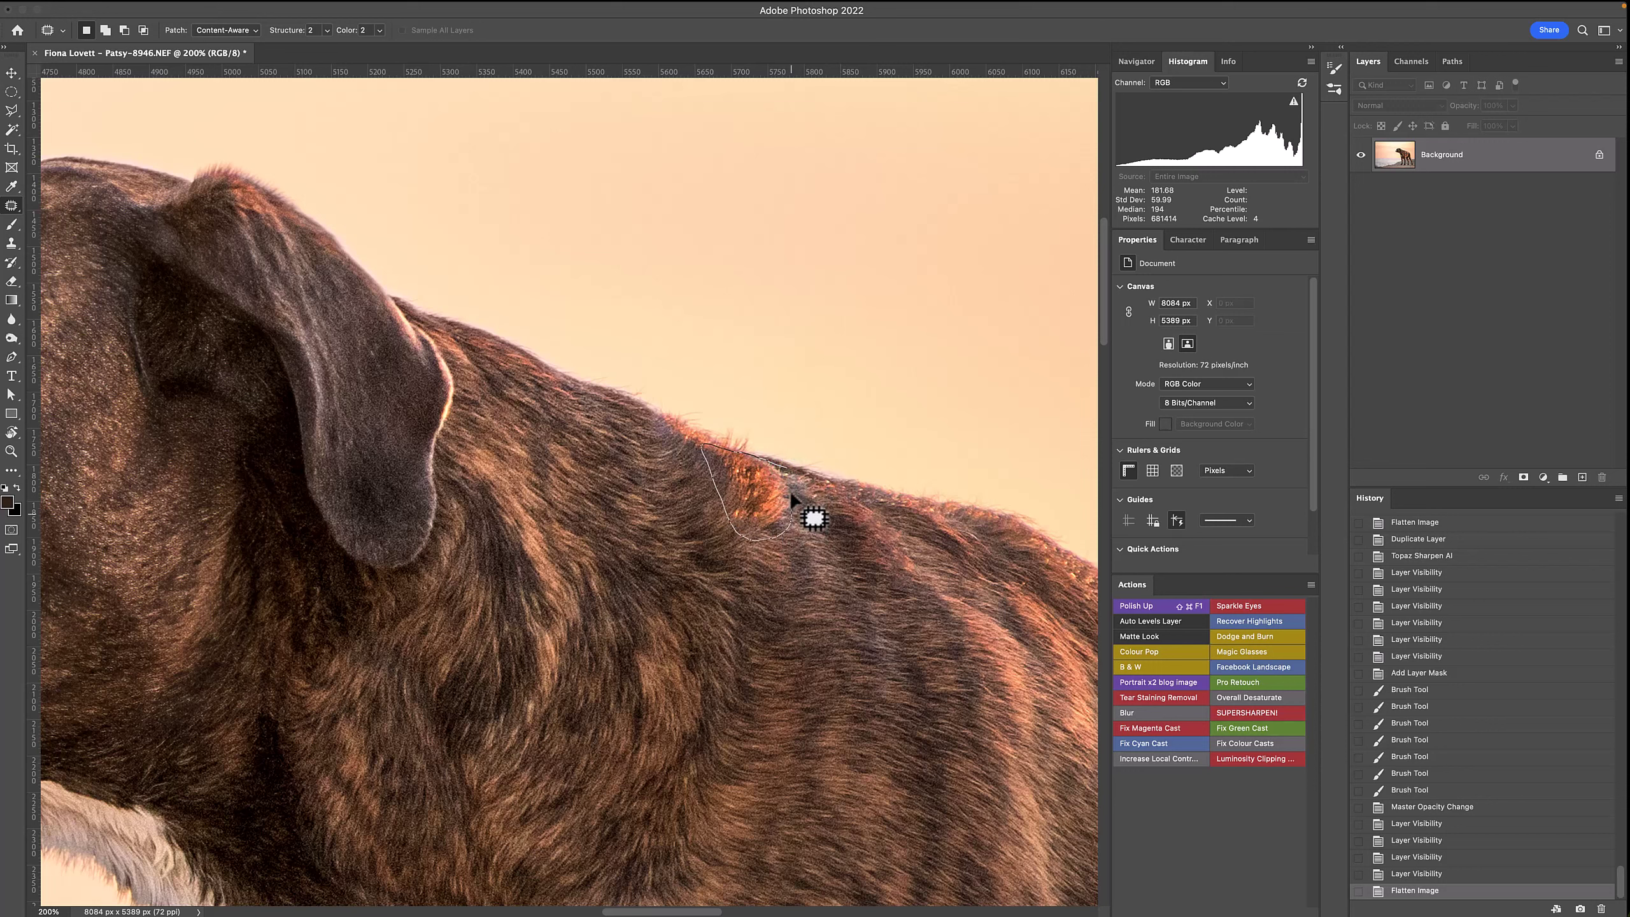
left_click_drag(791, 493, 796, 514)
key("Delete")
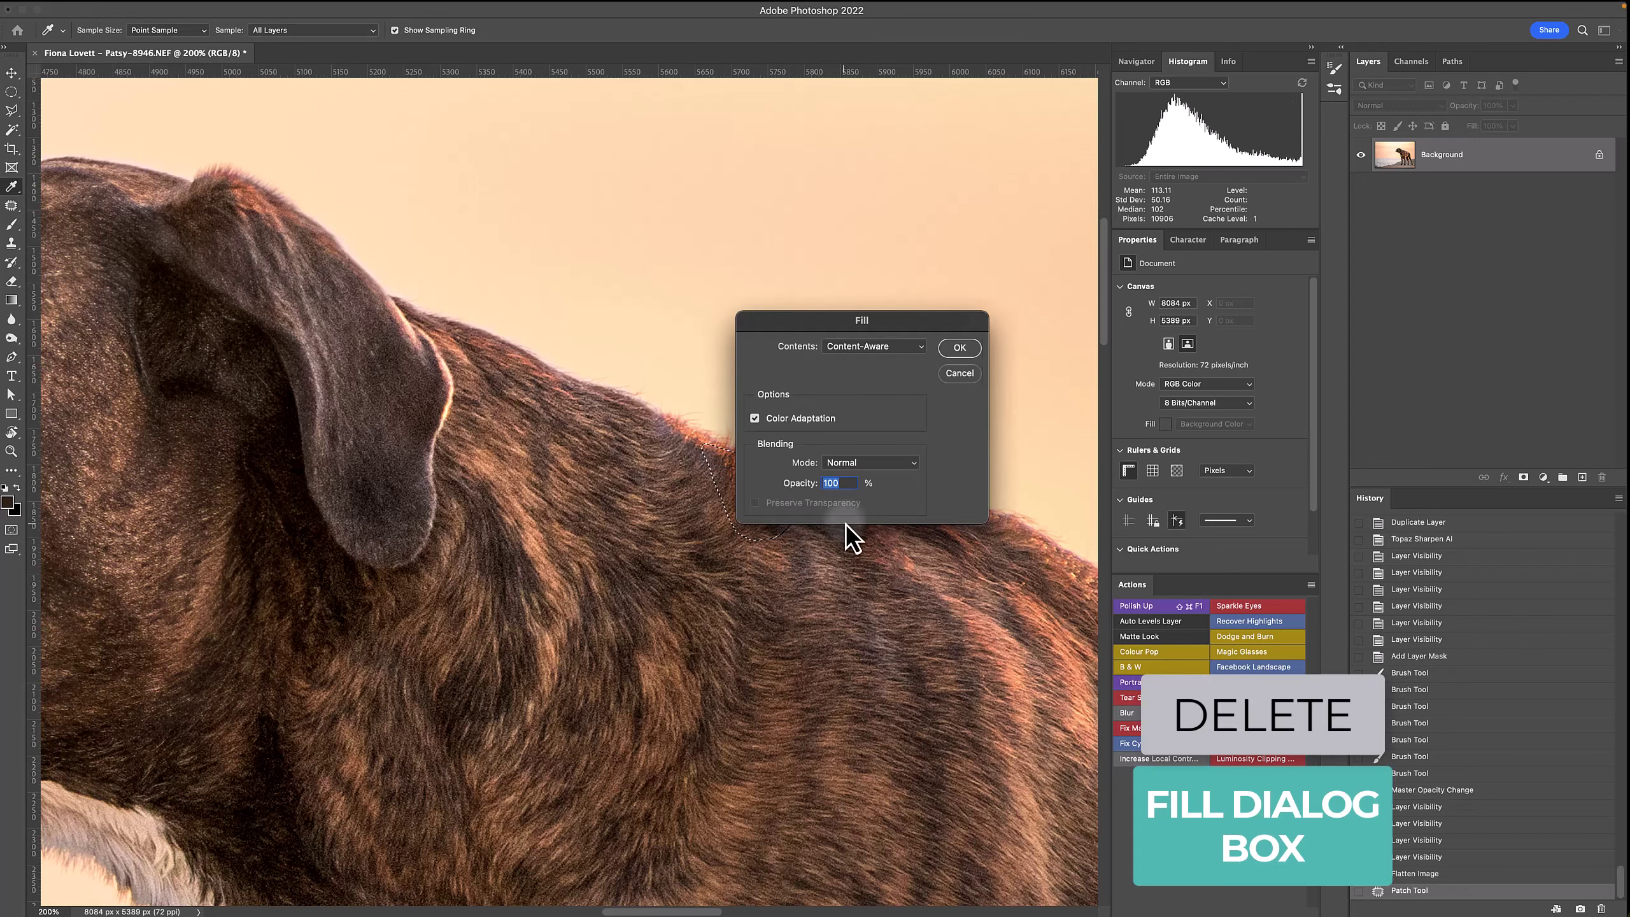
key("Return")
key("ctrl+d")
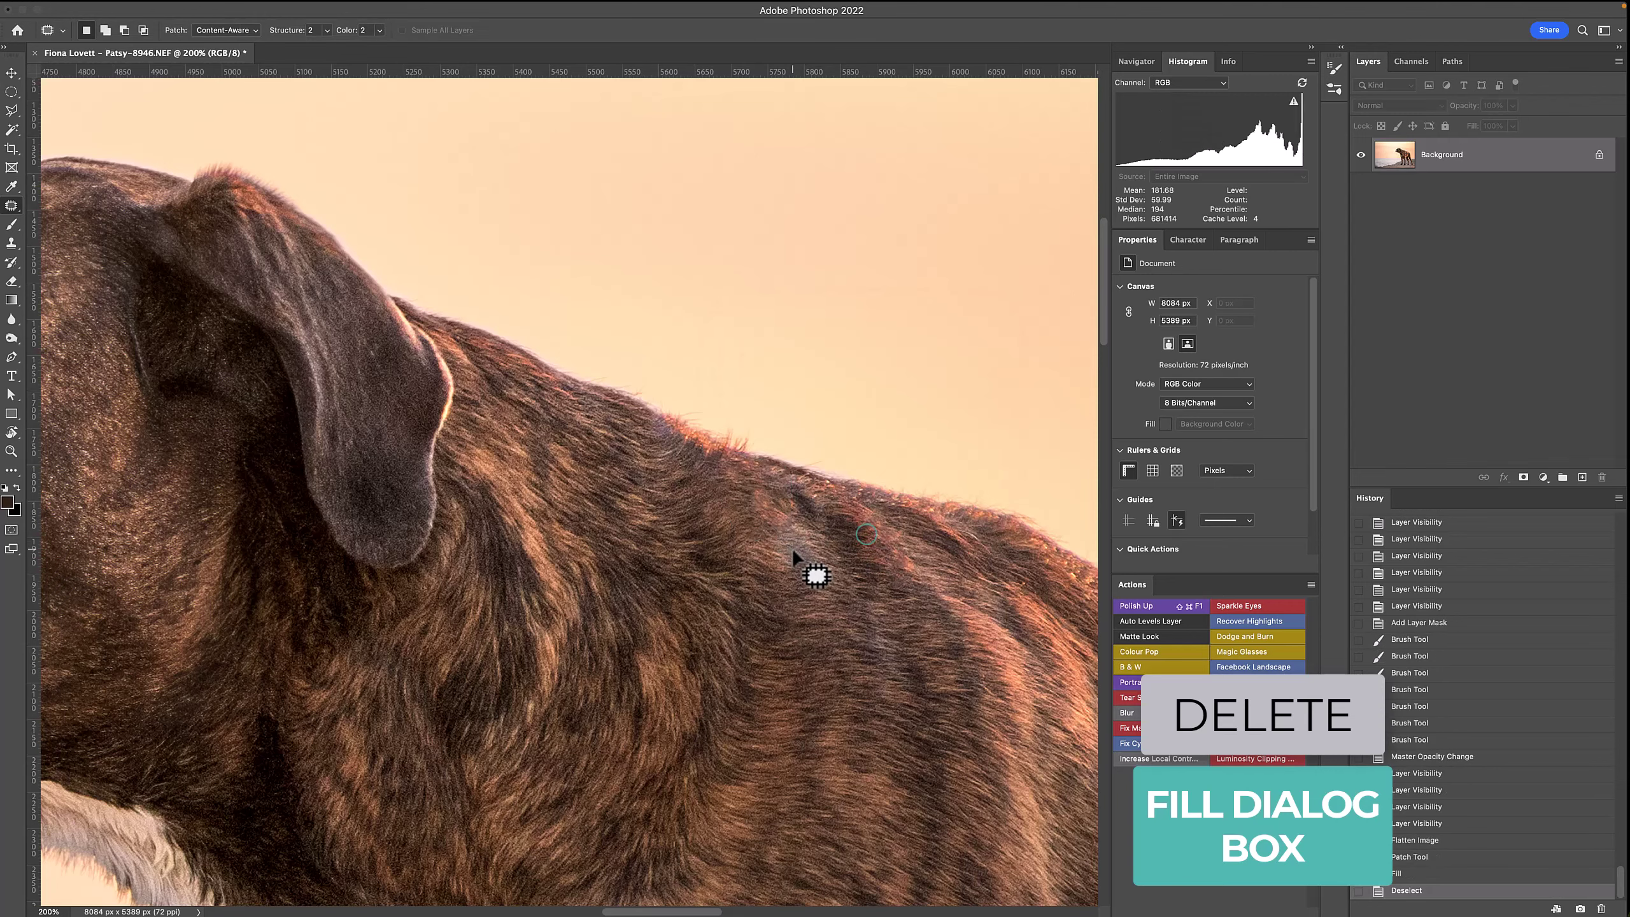
- Outline a small area of blurred rock beside the dog's hind leg with the Patch tool, fill it, and deselect
key("ctrl+minus")
key("ctrl+minus")
key("ctrl+minus")
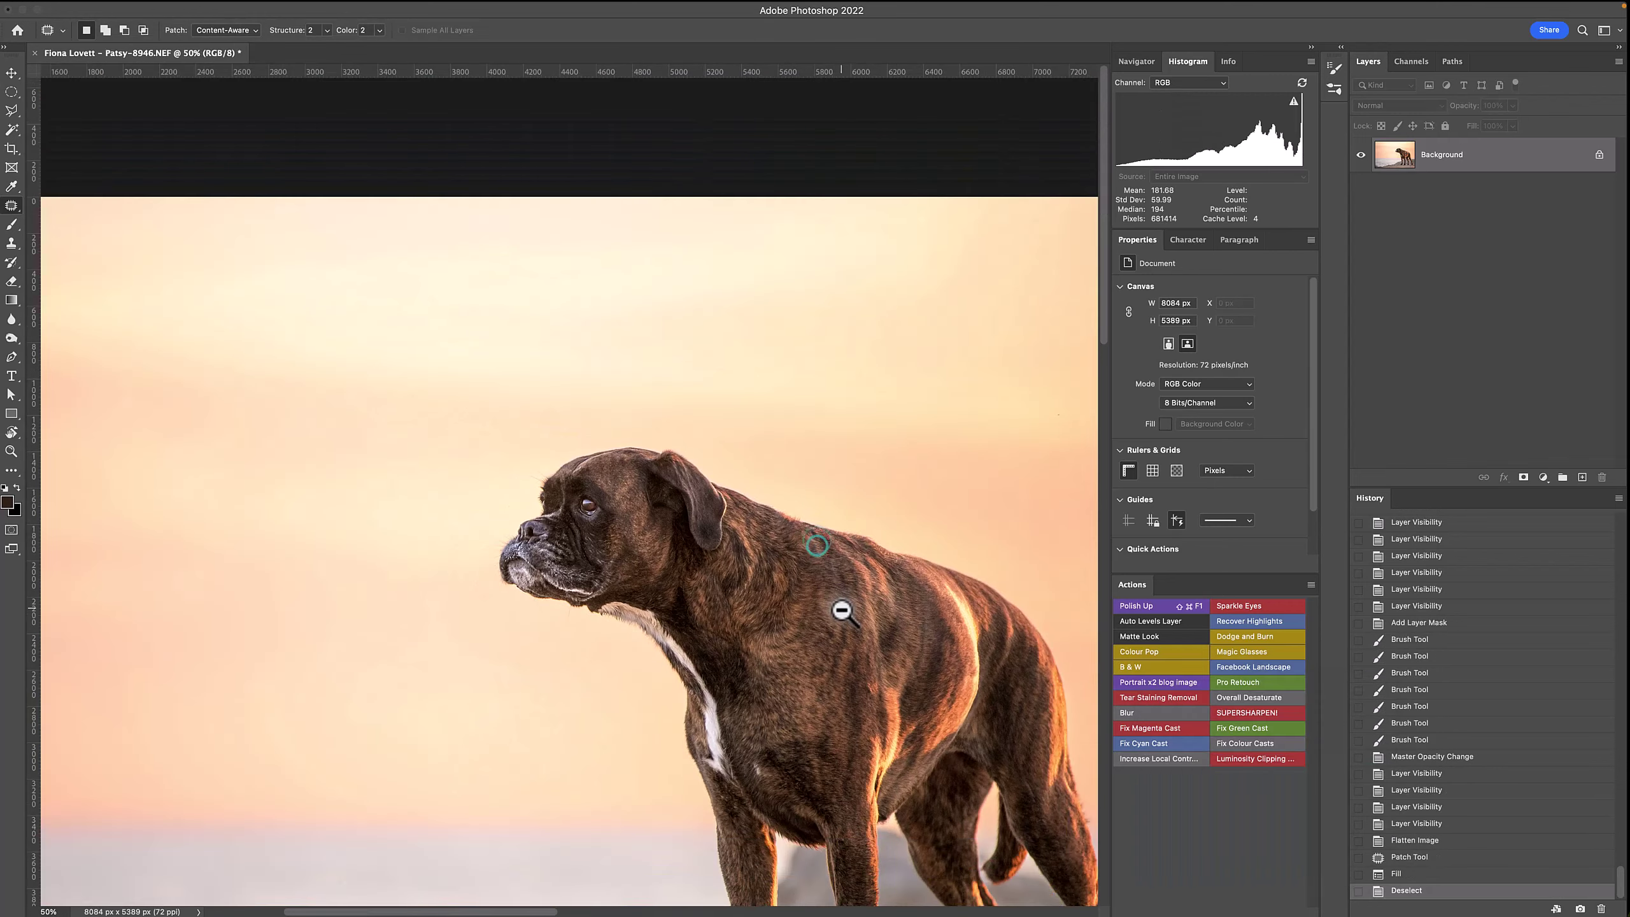
scroll(840, 597, "up", 5)
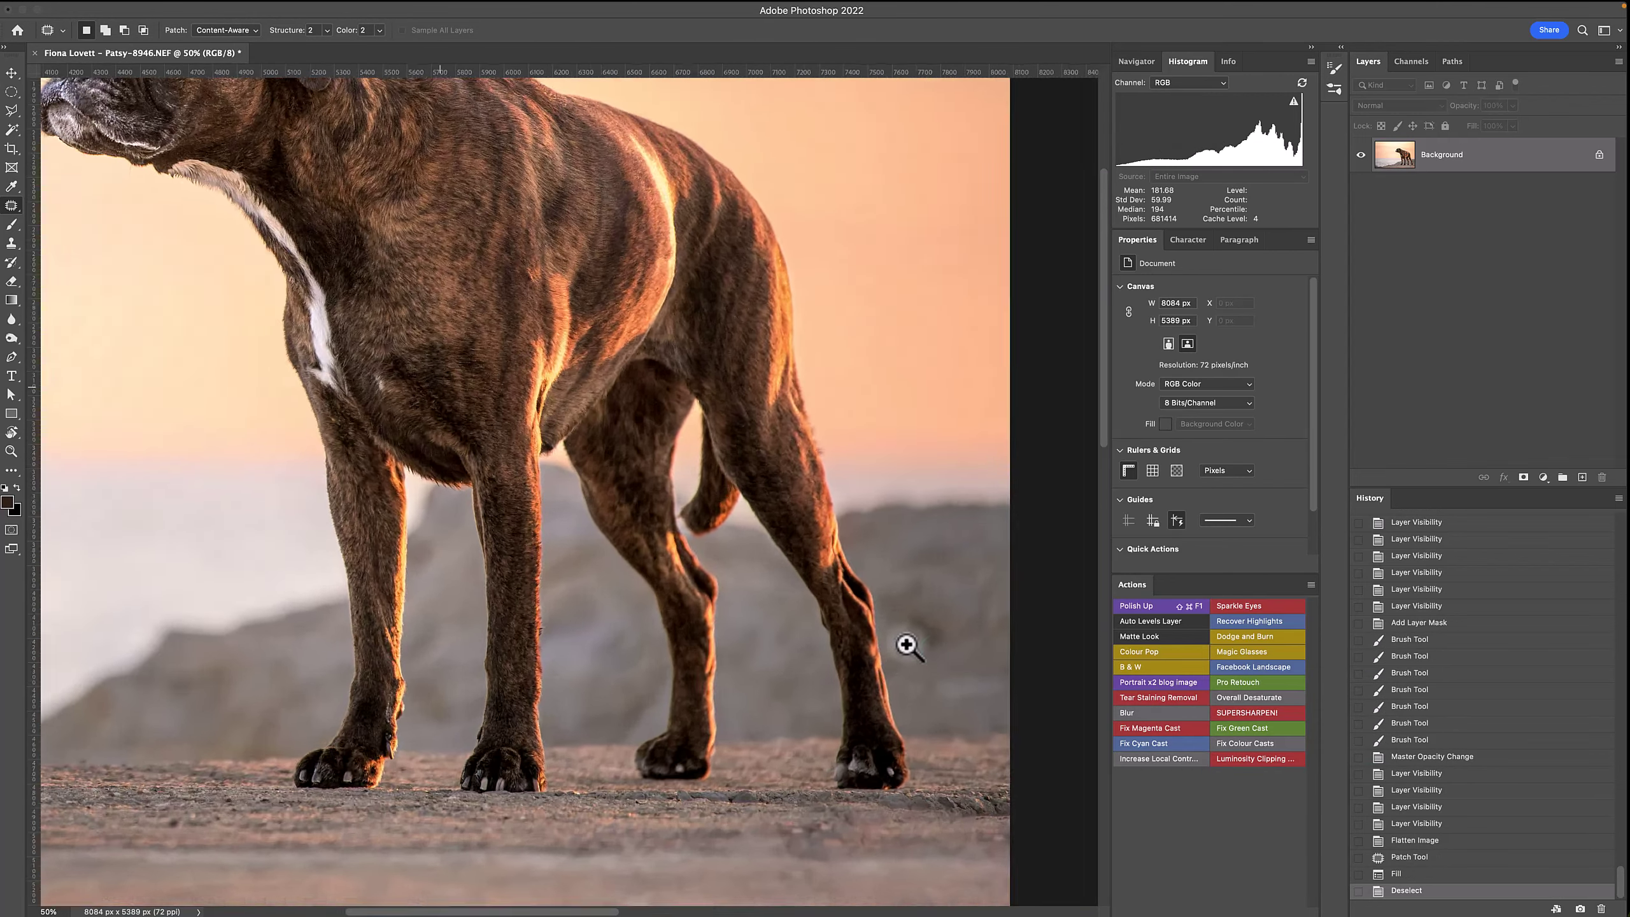
left_click(906, 645)
mouse_move(948, 590)
left_mouse_down()
mouse_move(893, 617)
mouse_move(903, 649)
mouse_move(964, 674)
mouse_move(988, 633)
mouse_move(950, 590)
left_mouse_up()
key("Delete")
key("Return")
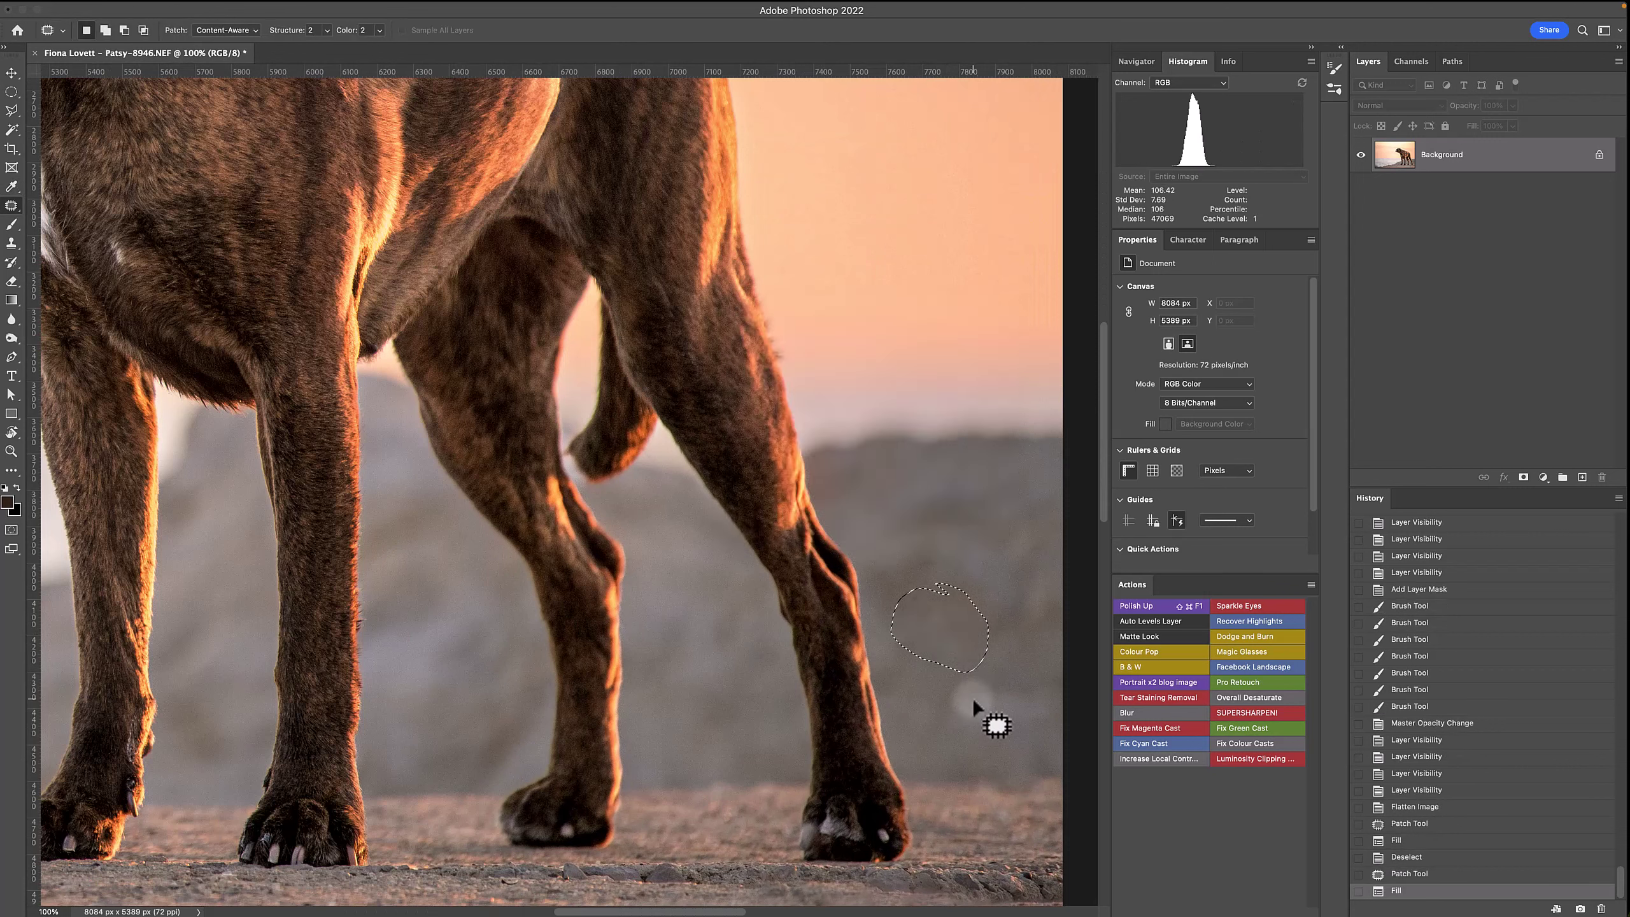
key("super+d")
left_click(511, 488, "alt+super")
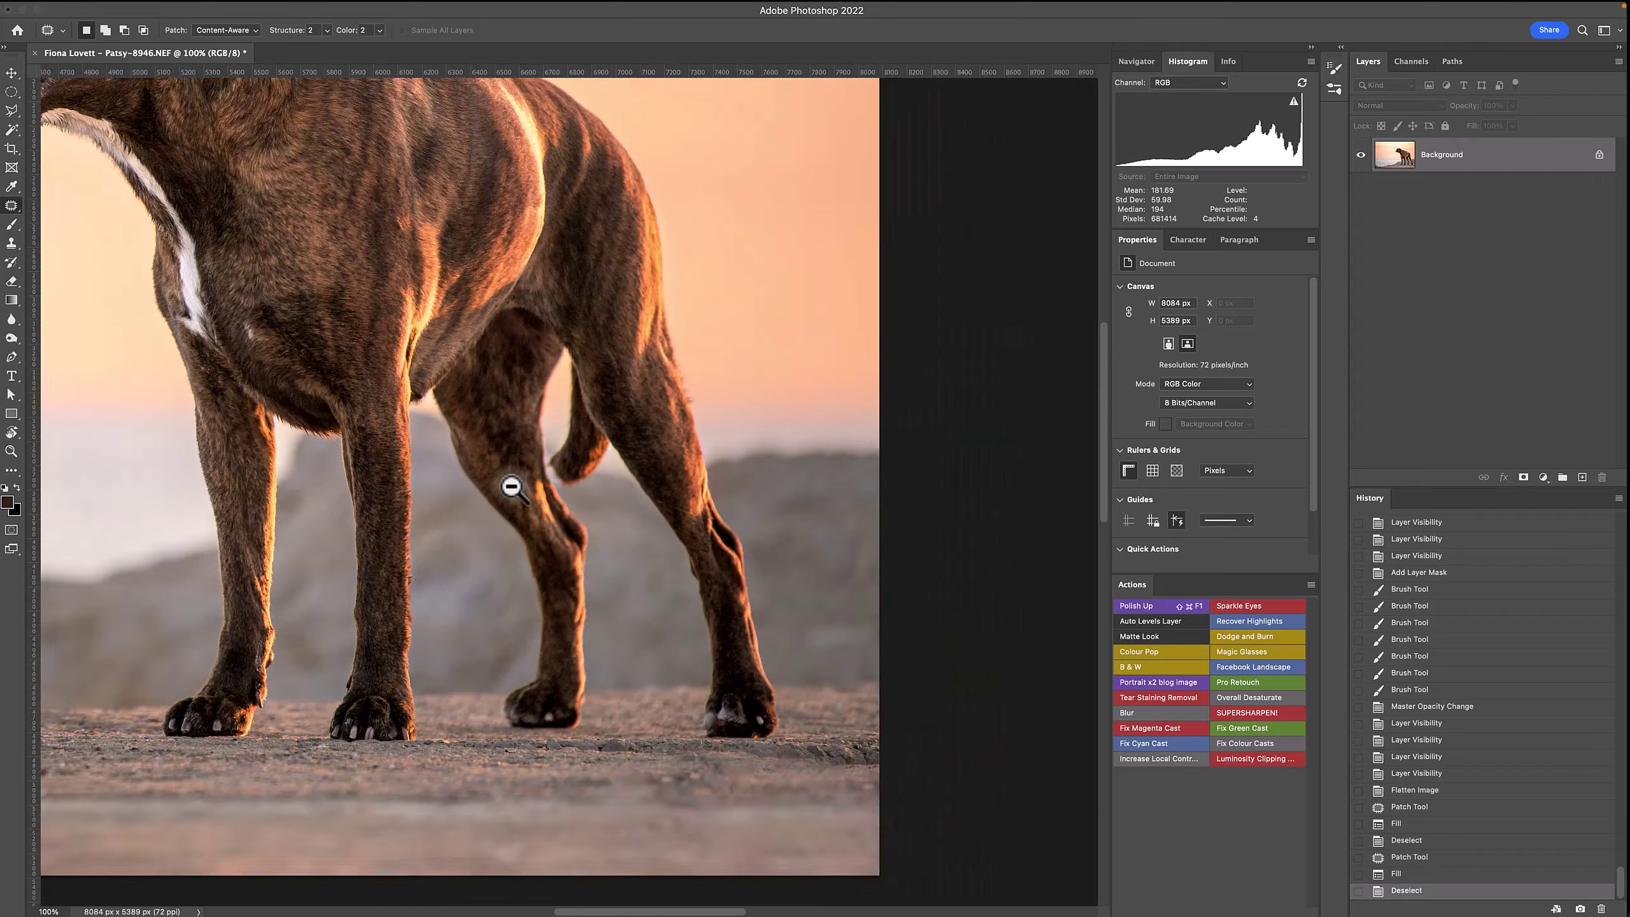
left_click(511, 488, "alt")
left_click(512, 488, "alt")
left_click_drag(429, 466, 798, 563)
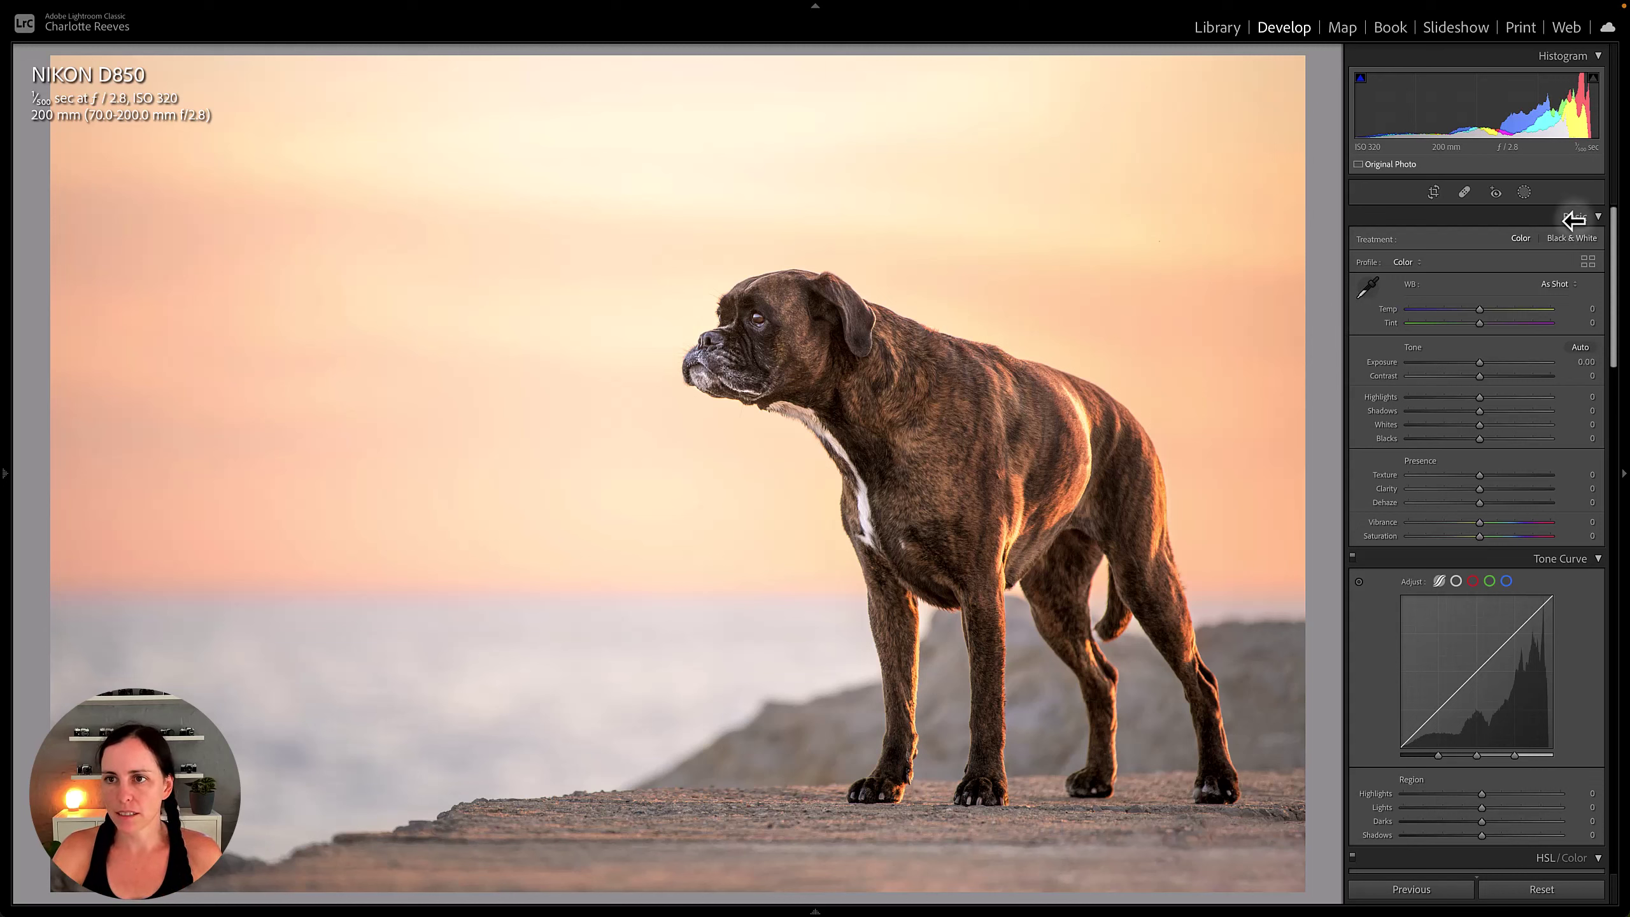
- In Lightroom Classic, create a Select Subject mask on the dog and hide its overlay
left_click(1525, 193)
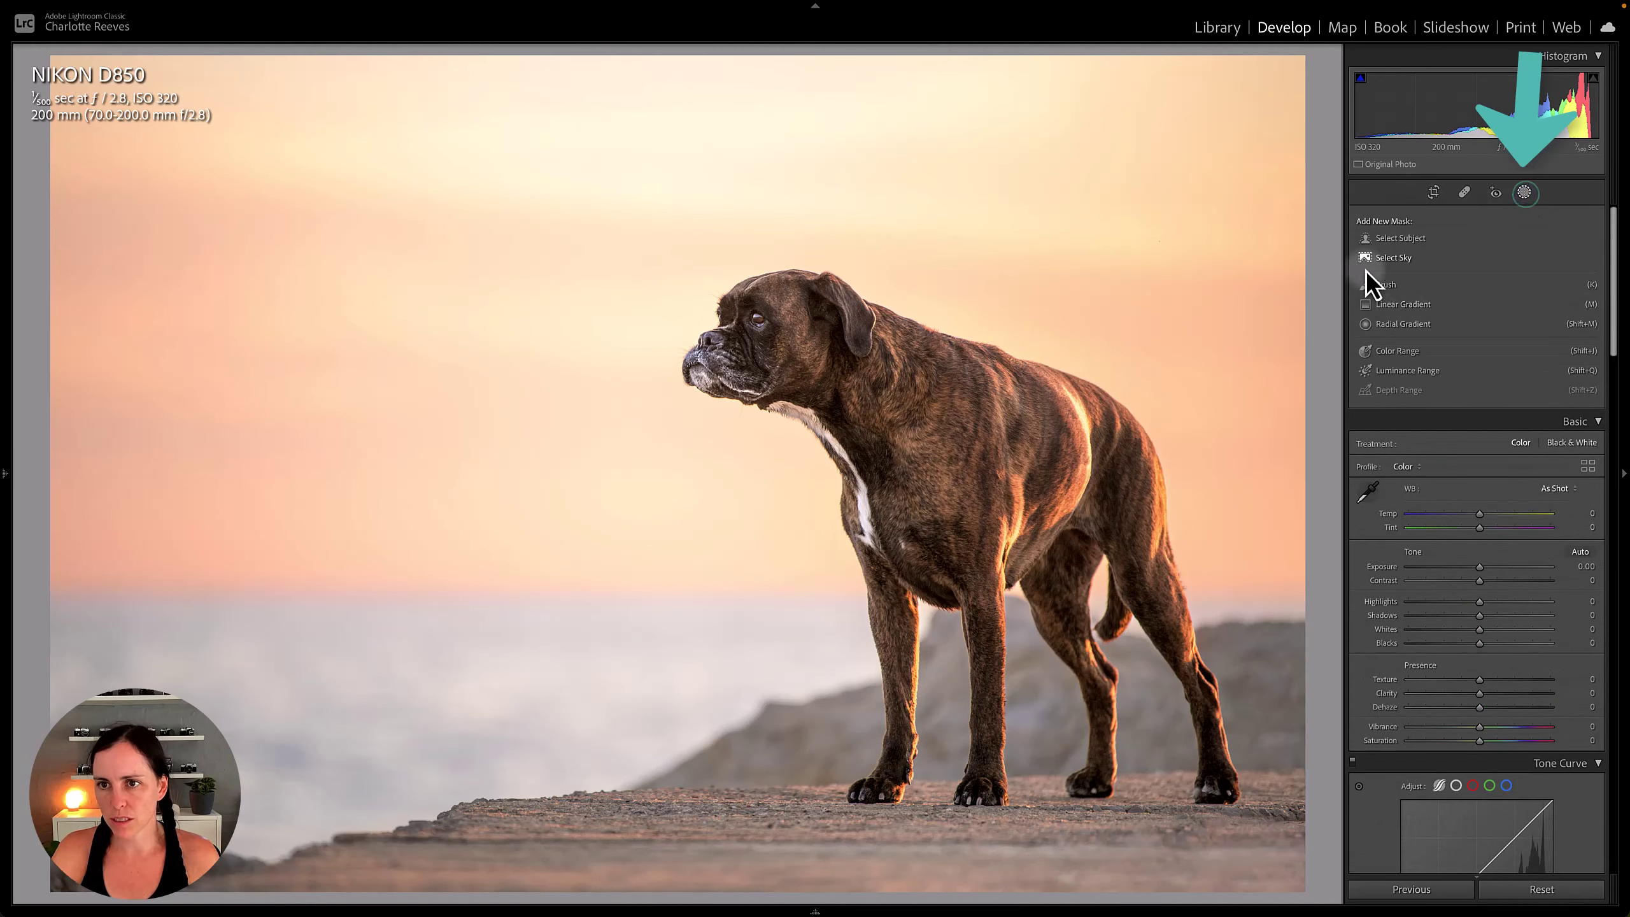
left_click(1408, 239)
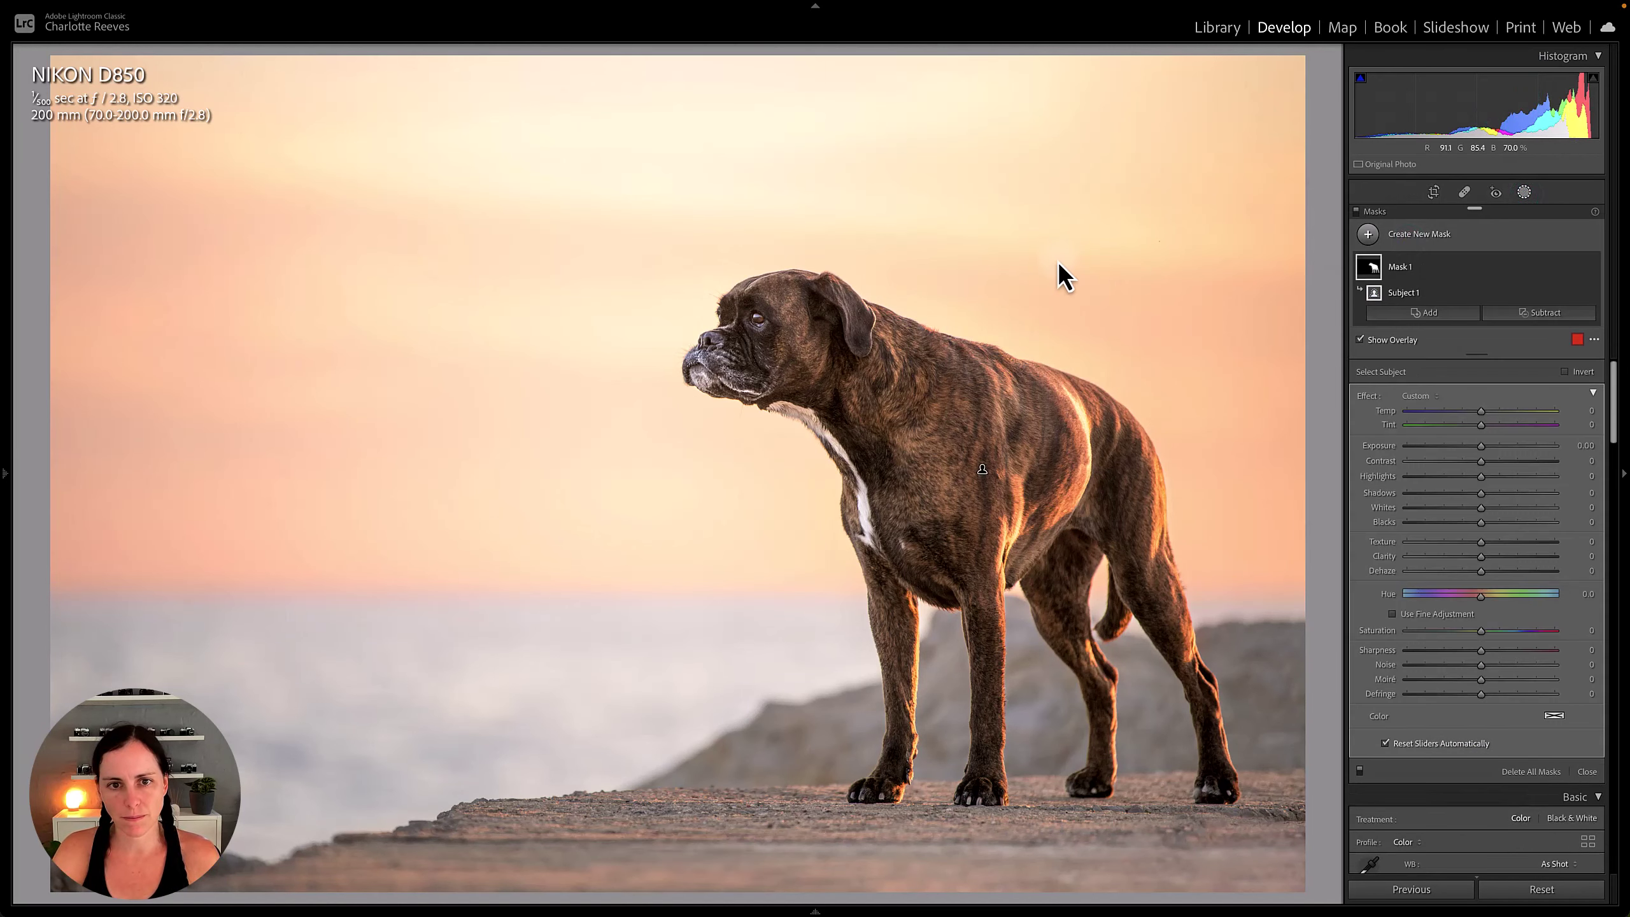
key("o")
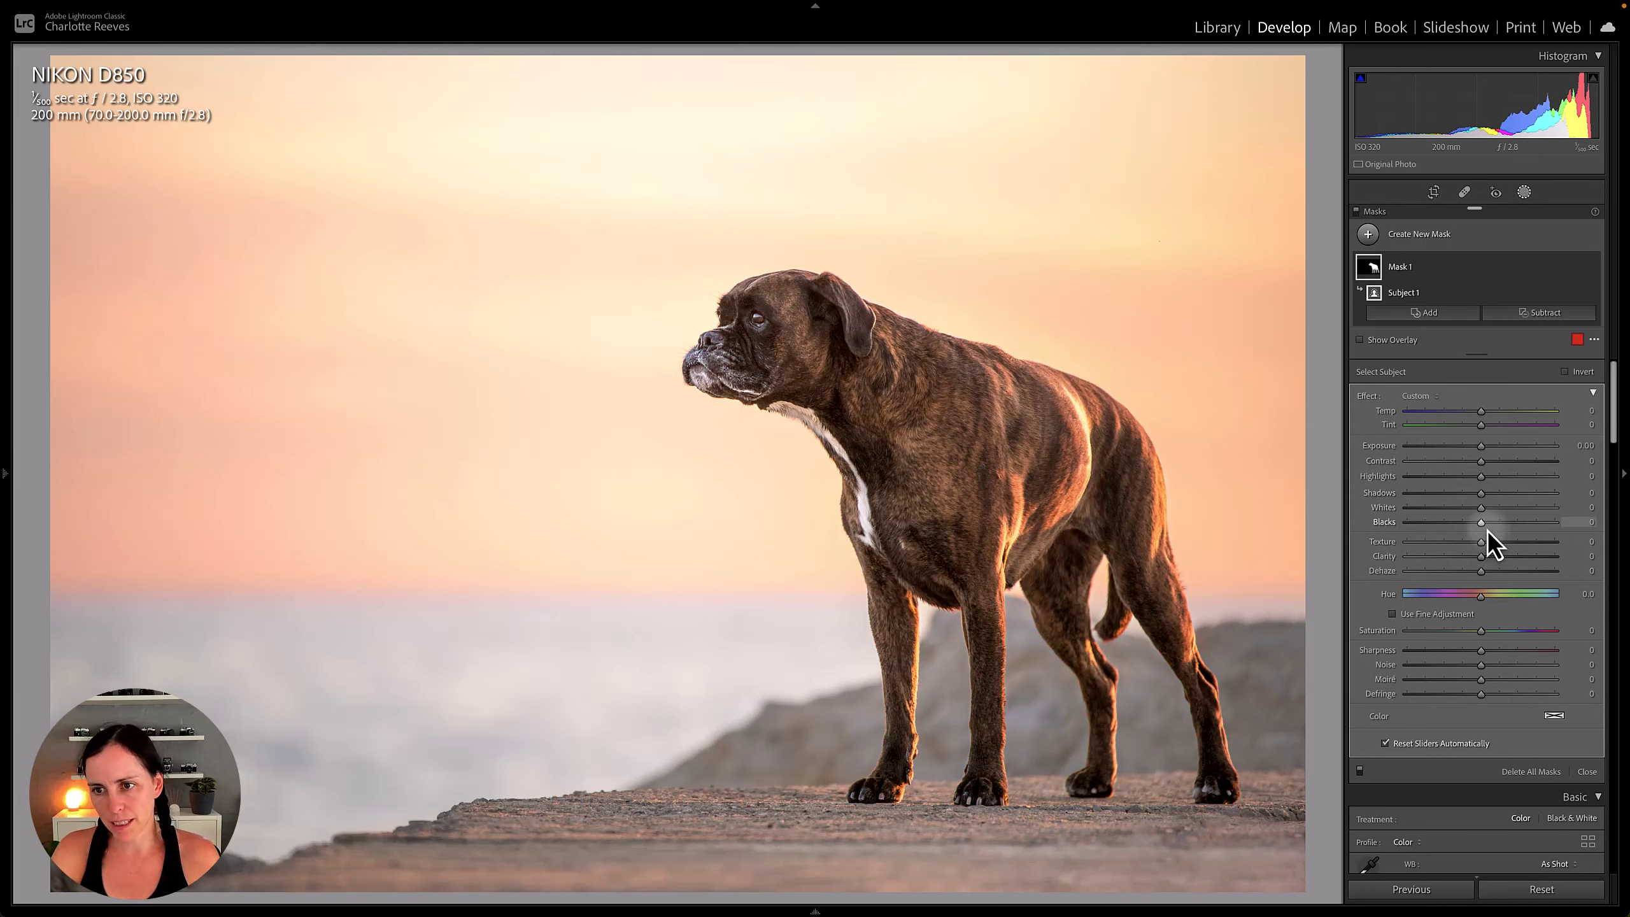
- Set the subject mask's Blacks to -5 and Whites to 12
left_click_drag(1480, 522, 1477, 523)
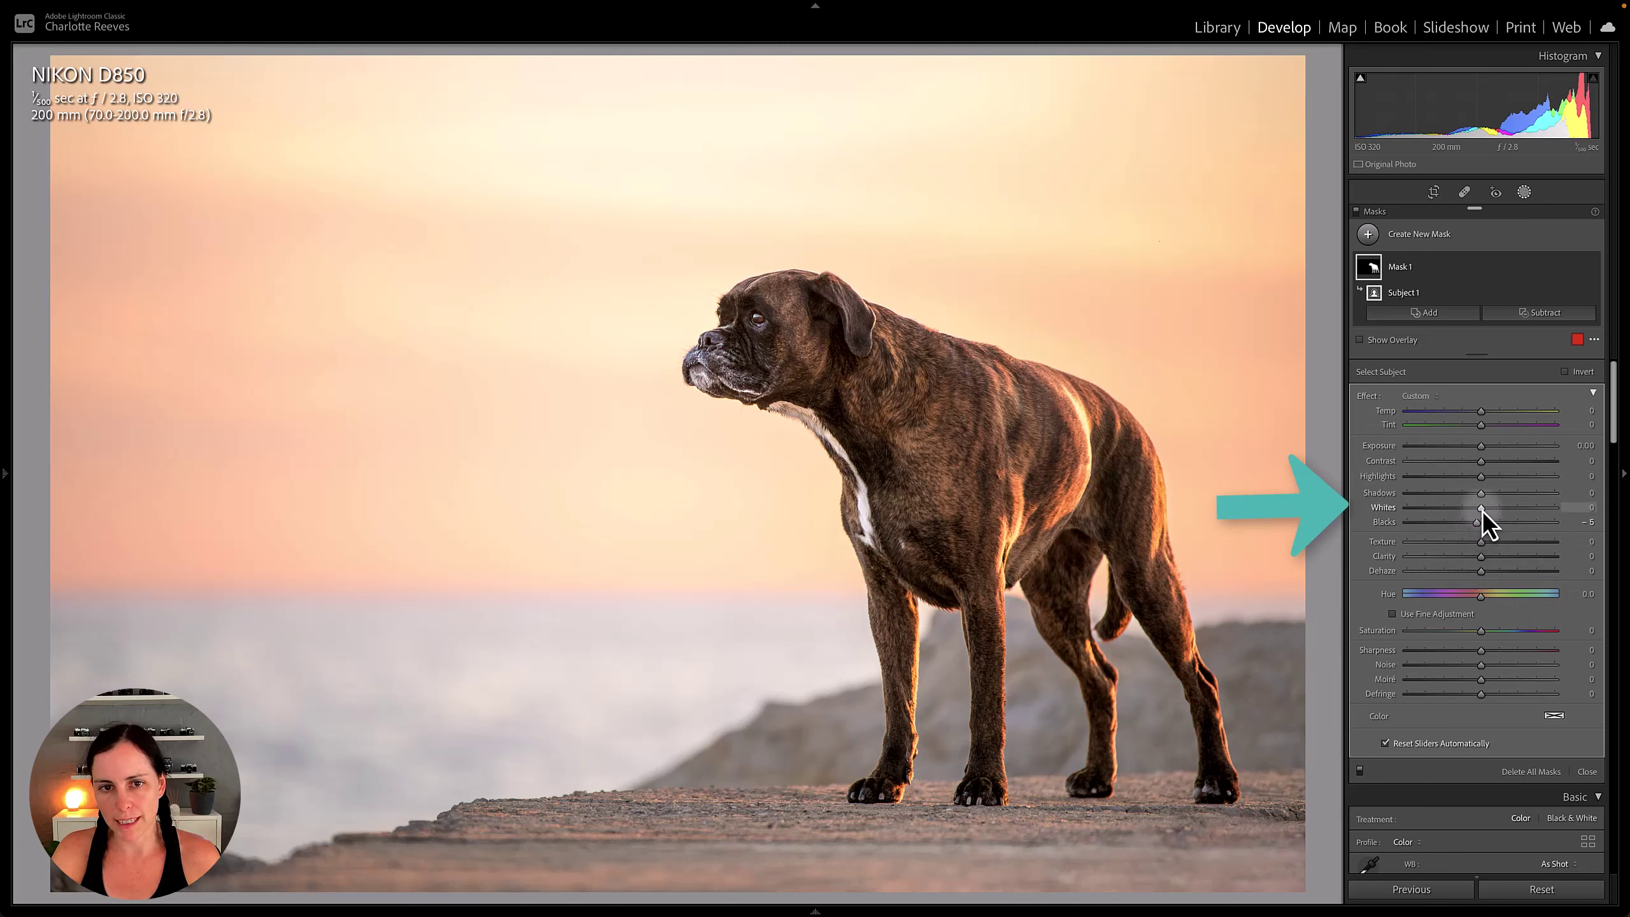
left_click_drag(1482, 511, 1496, 512)
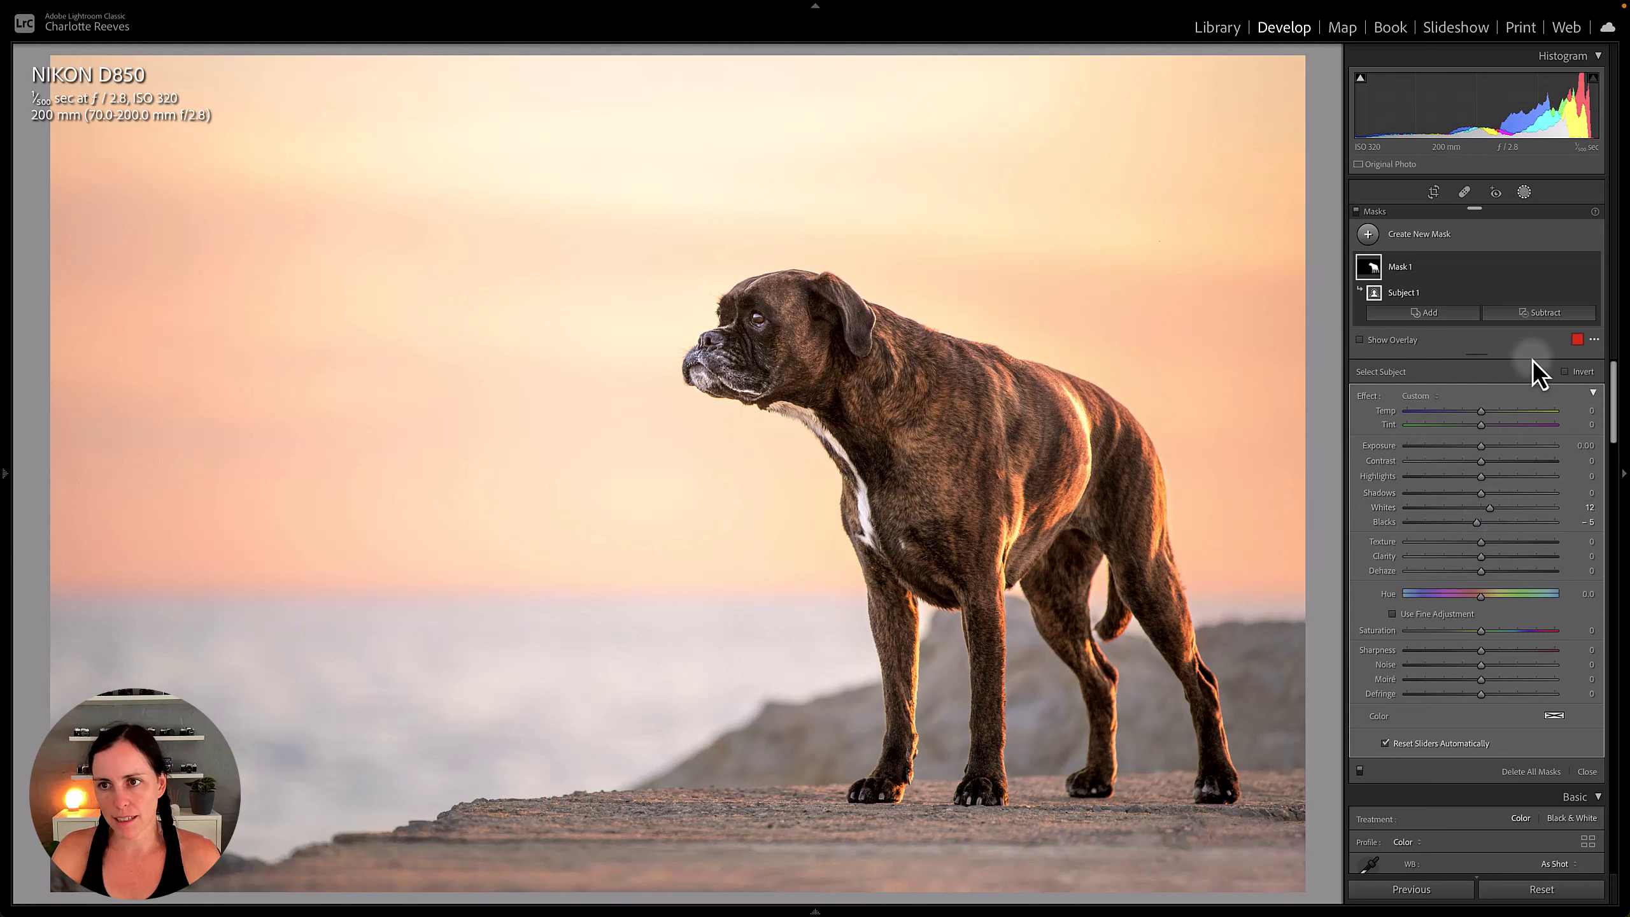
- Compare the dog with the subject mask's adjustments hidden and shown
left_click(1594, 267)
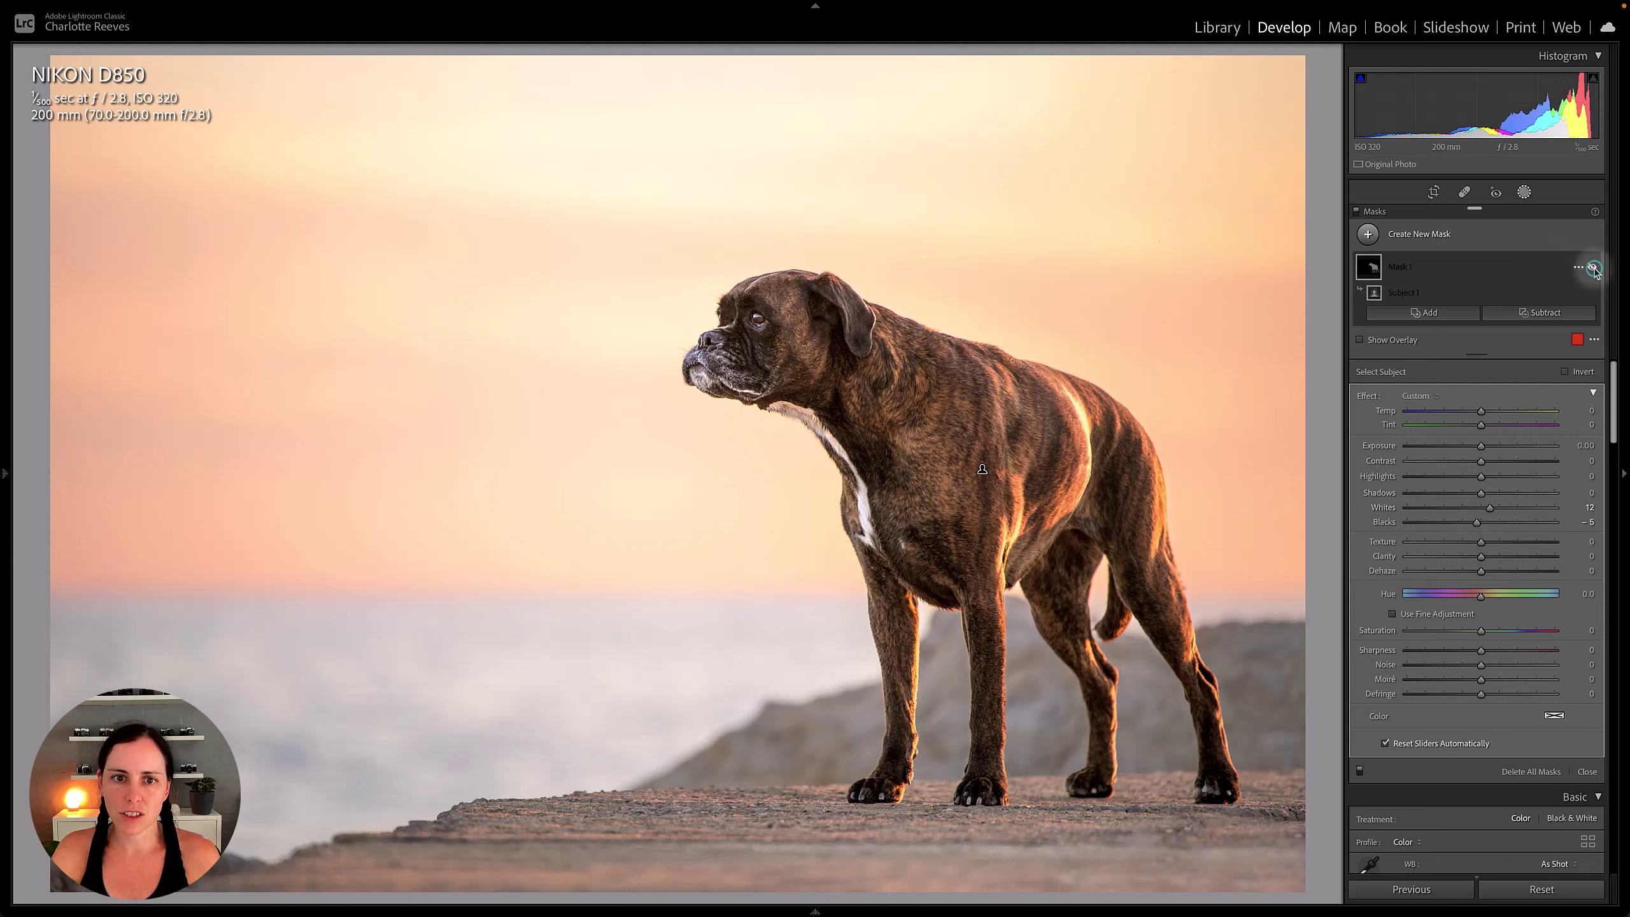
left_click(1594, 267)
left_click(1594, 267)
left_click(1594, 267)
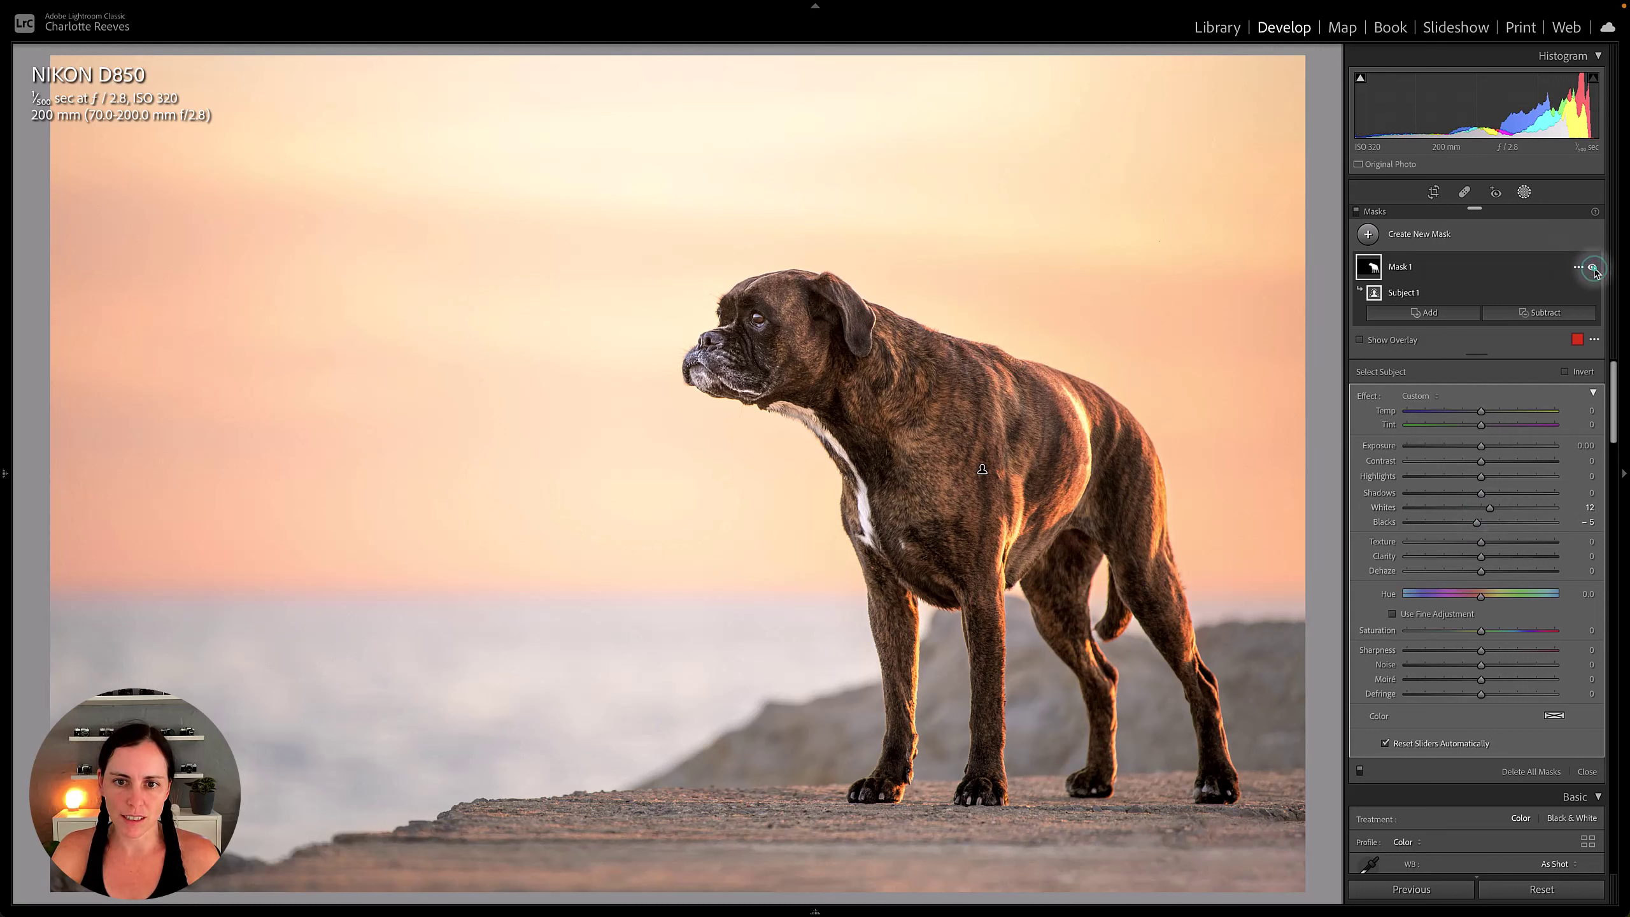
left_click(1594, 267)
left_click(1594, 267)
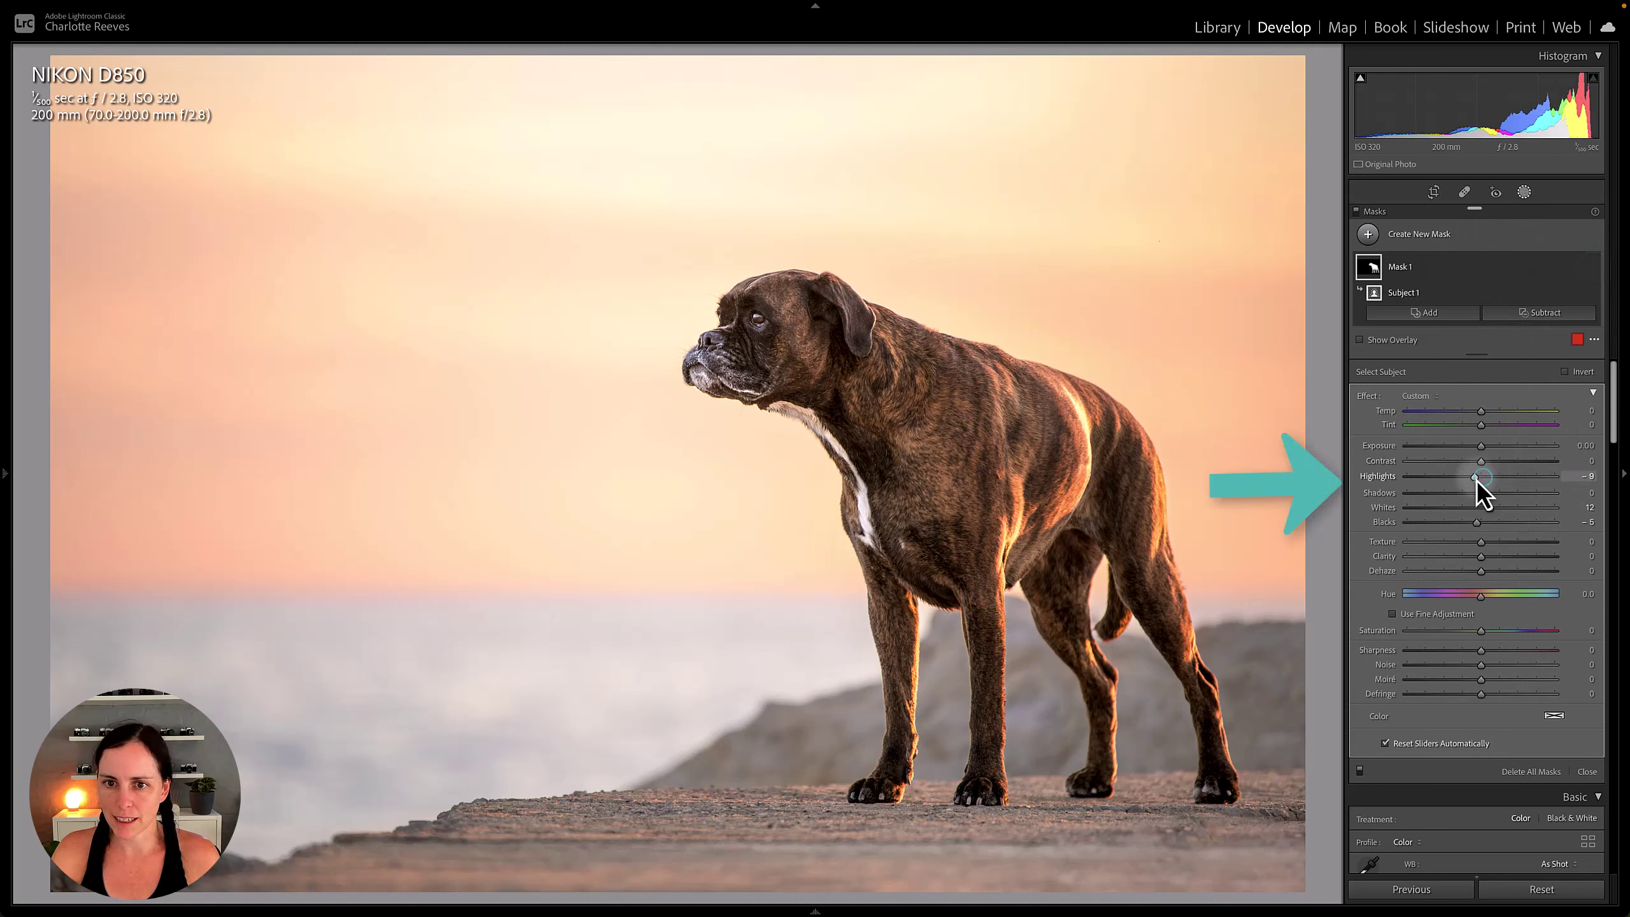
- Set the subject mask's Highlights to -6 and leave masking
mouse_move(1476, 478)
left_mouse_down()
mouse_move(1458, 480)
mouse_move(1478, 480)
left_mouse_up()
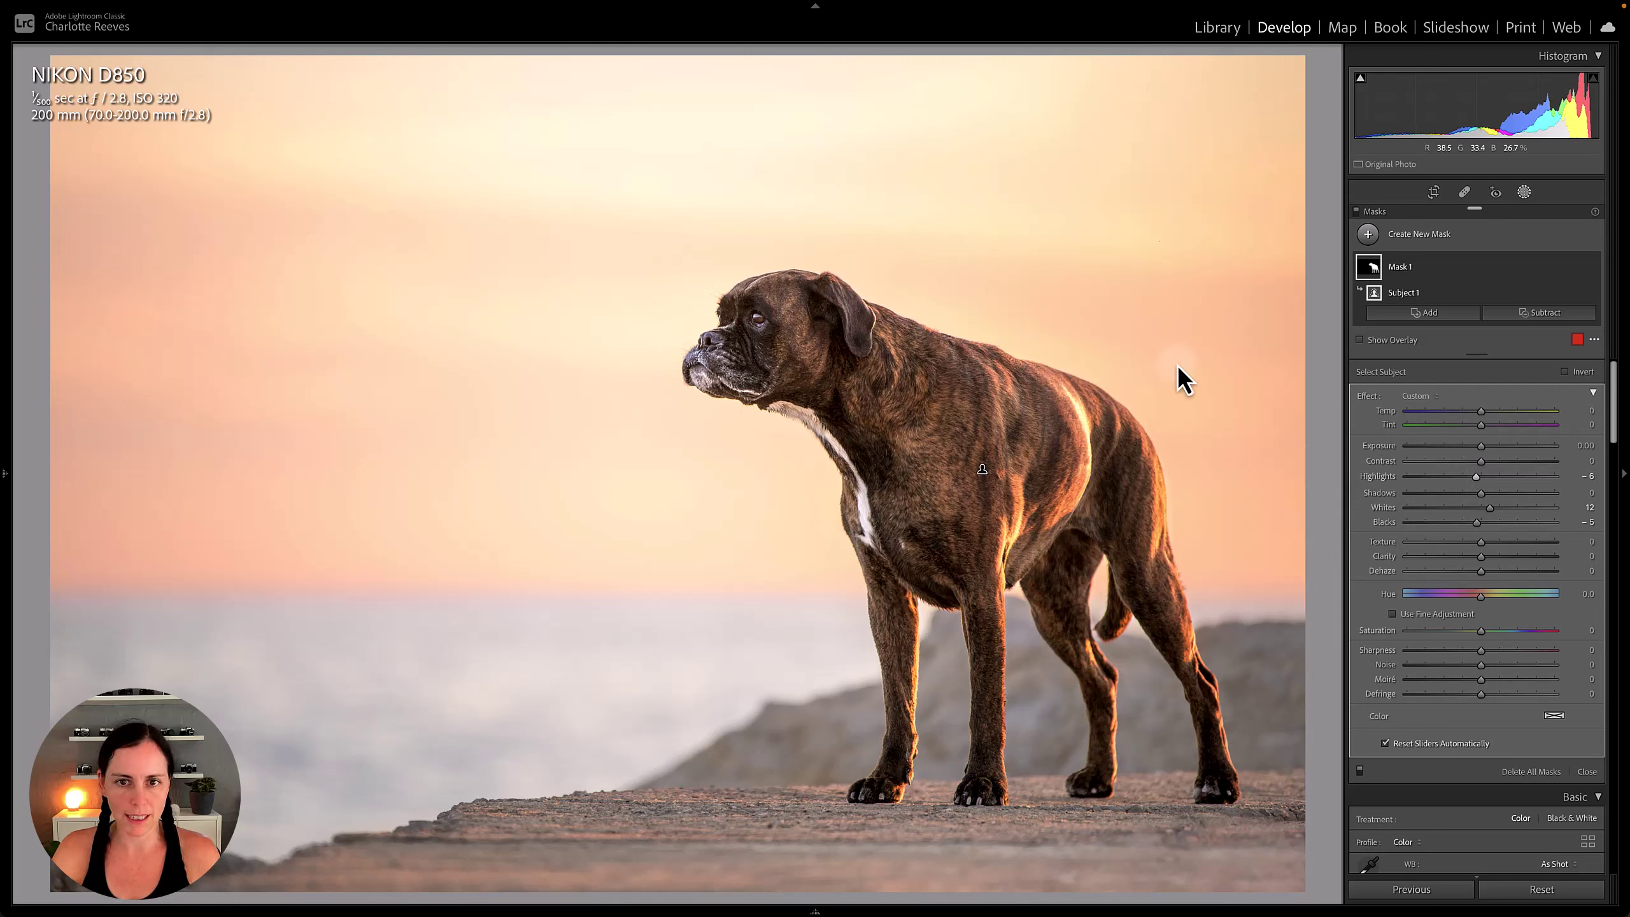
key("shift+w")
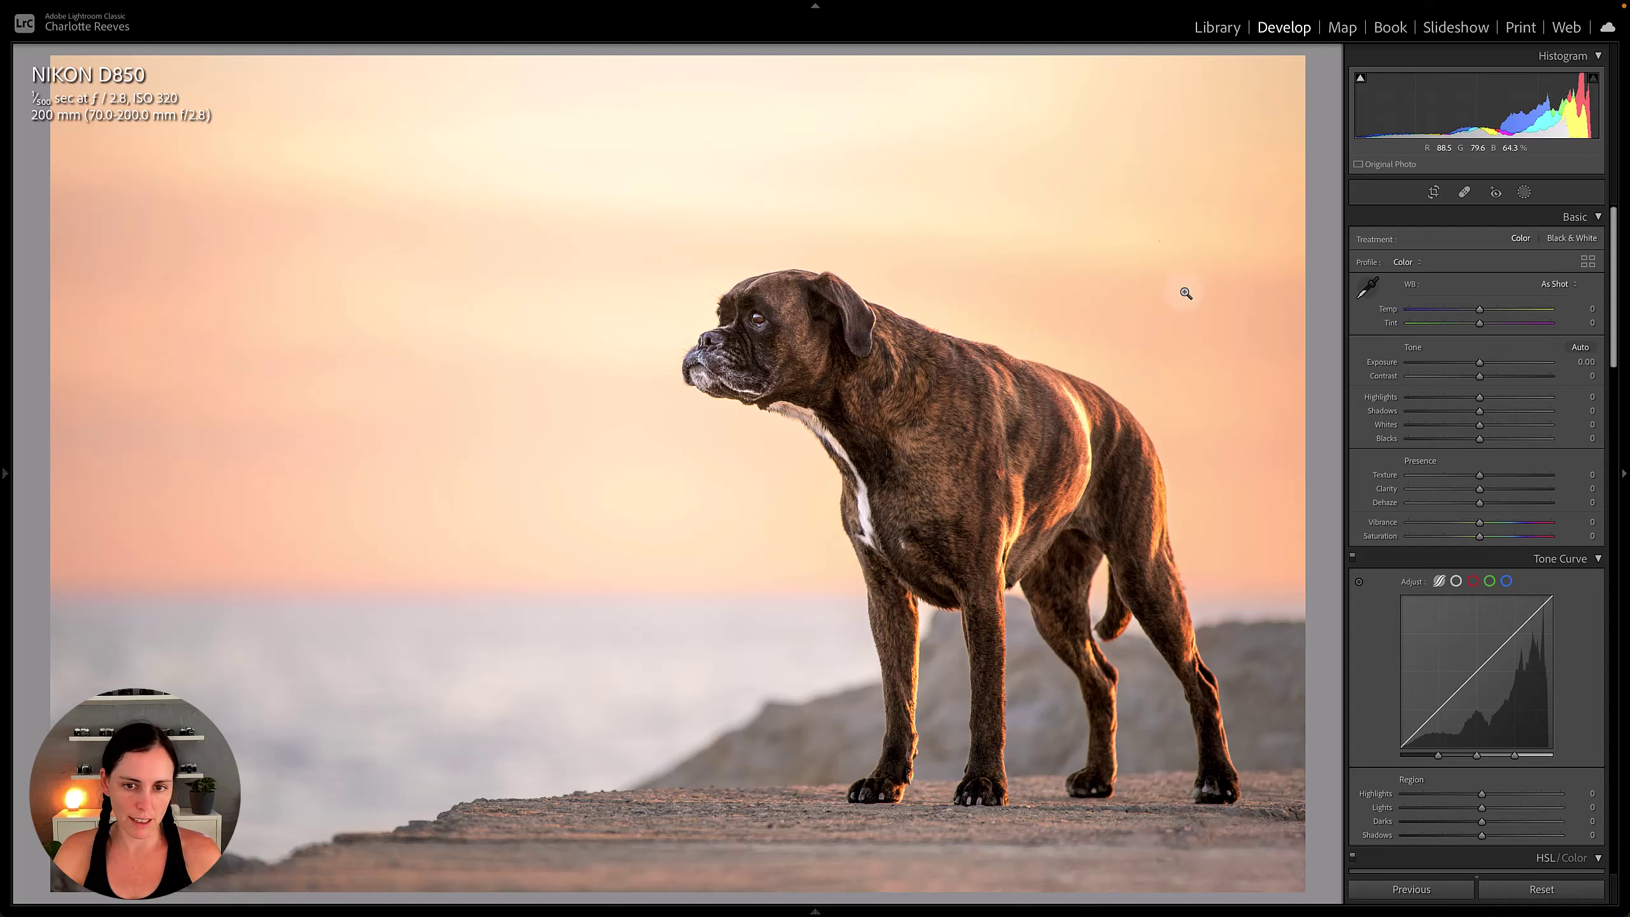
- Crop the photo slightly tighter at its original aspect ratio, trimming the empty side in front of the dog and placing the dog lower in the frame
key("r")
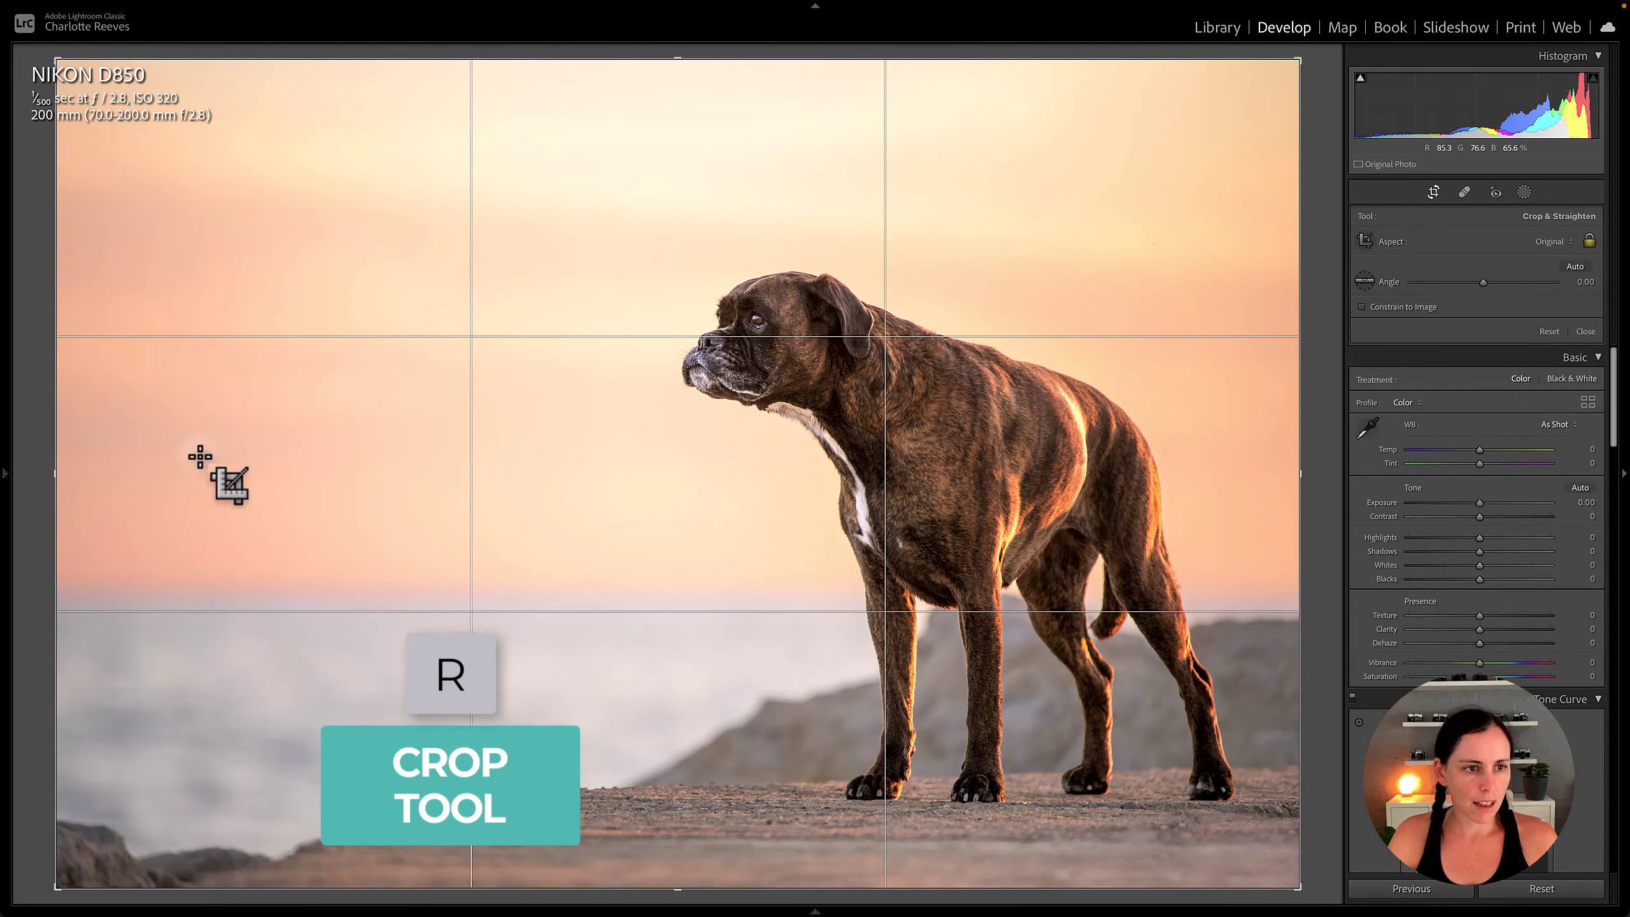
left_click_drag(55, 375, 94, 369)
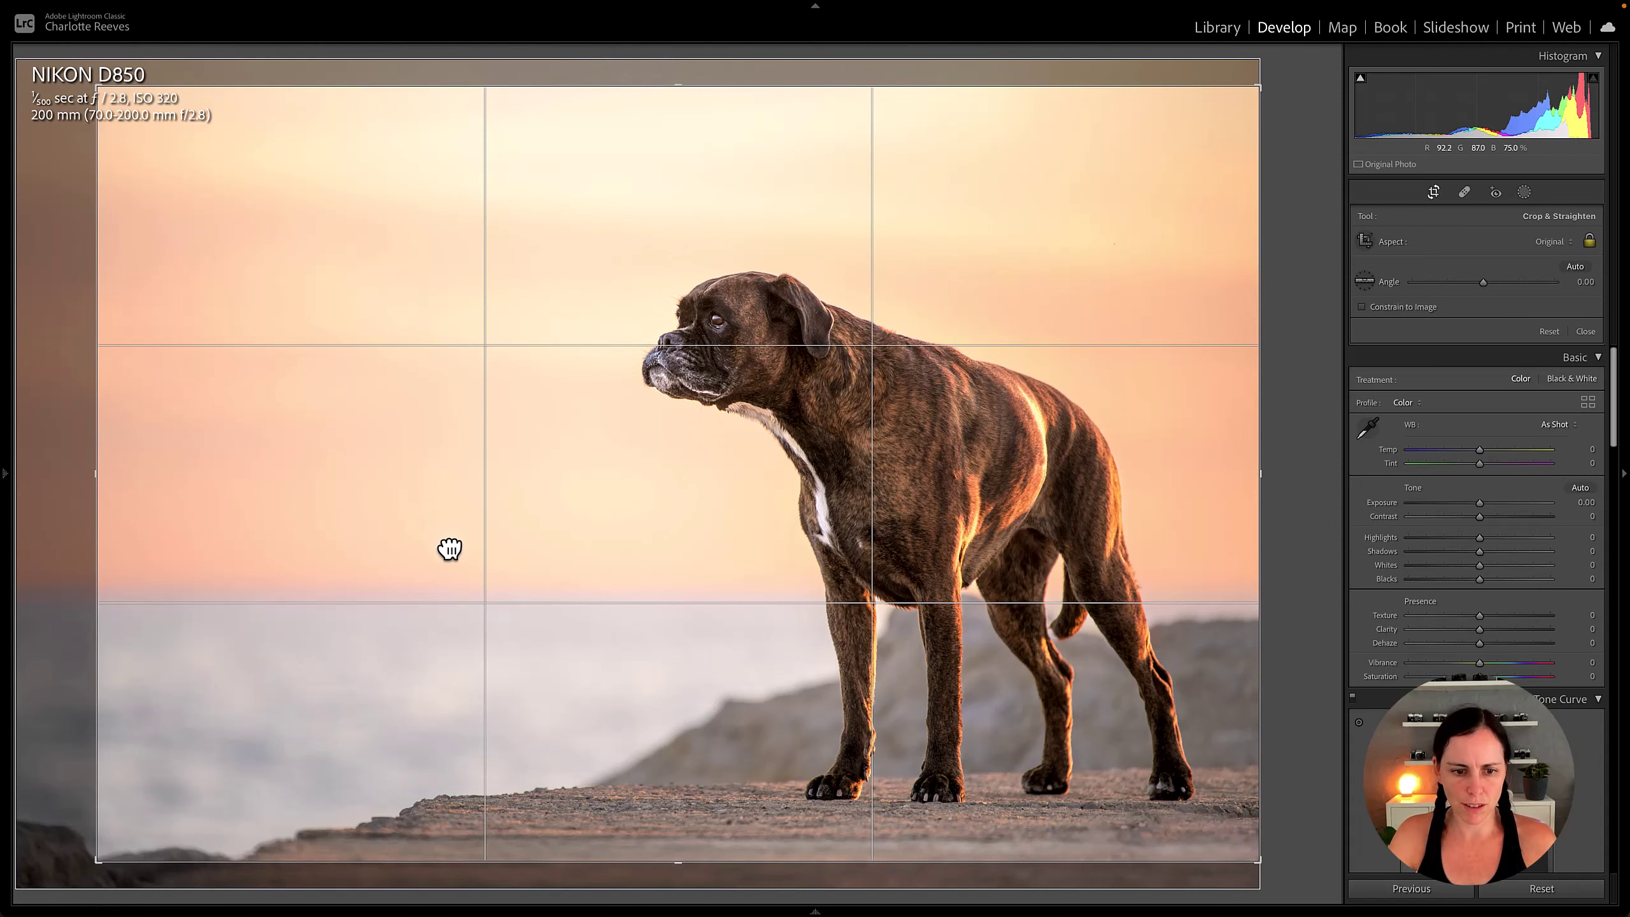
left_click_drag(447, 547, 455, 553)
left_click_drag(105, 93, 101, 91)
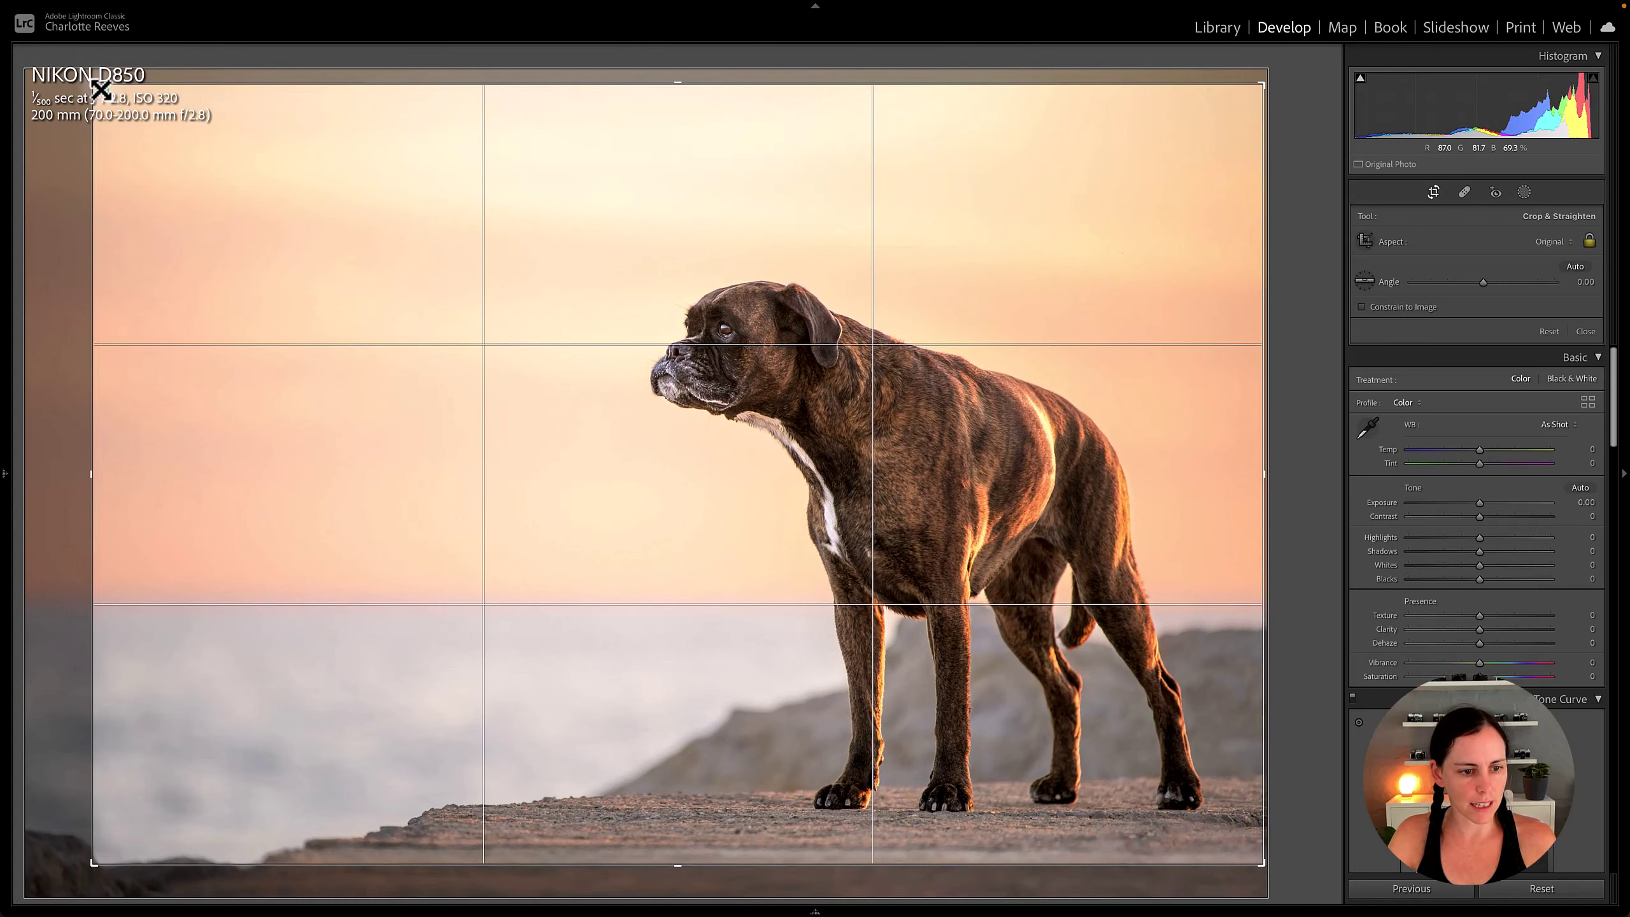
left_click_drag(181, 238, 181, 244)
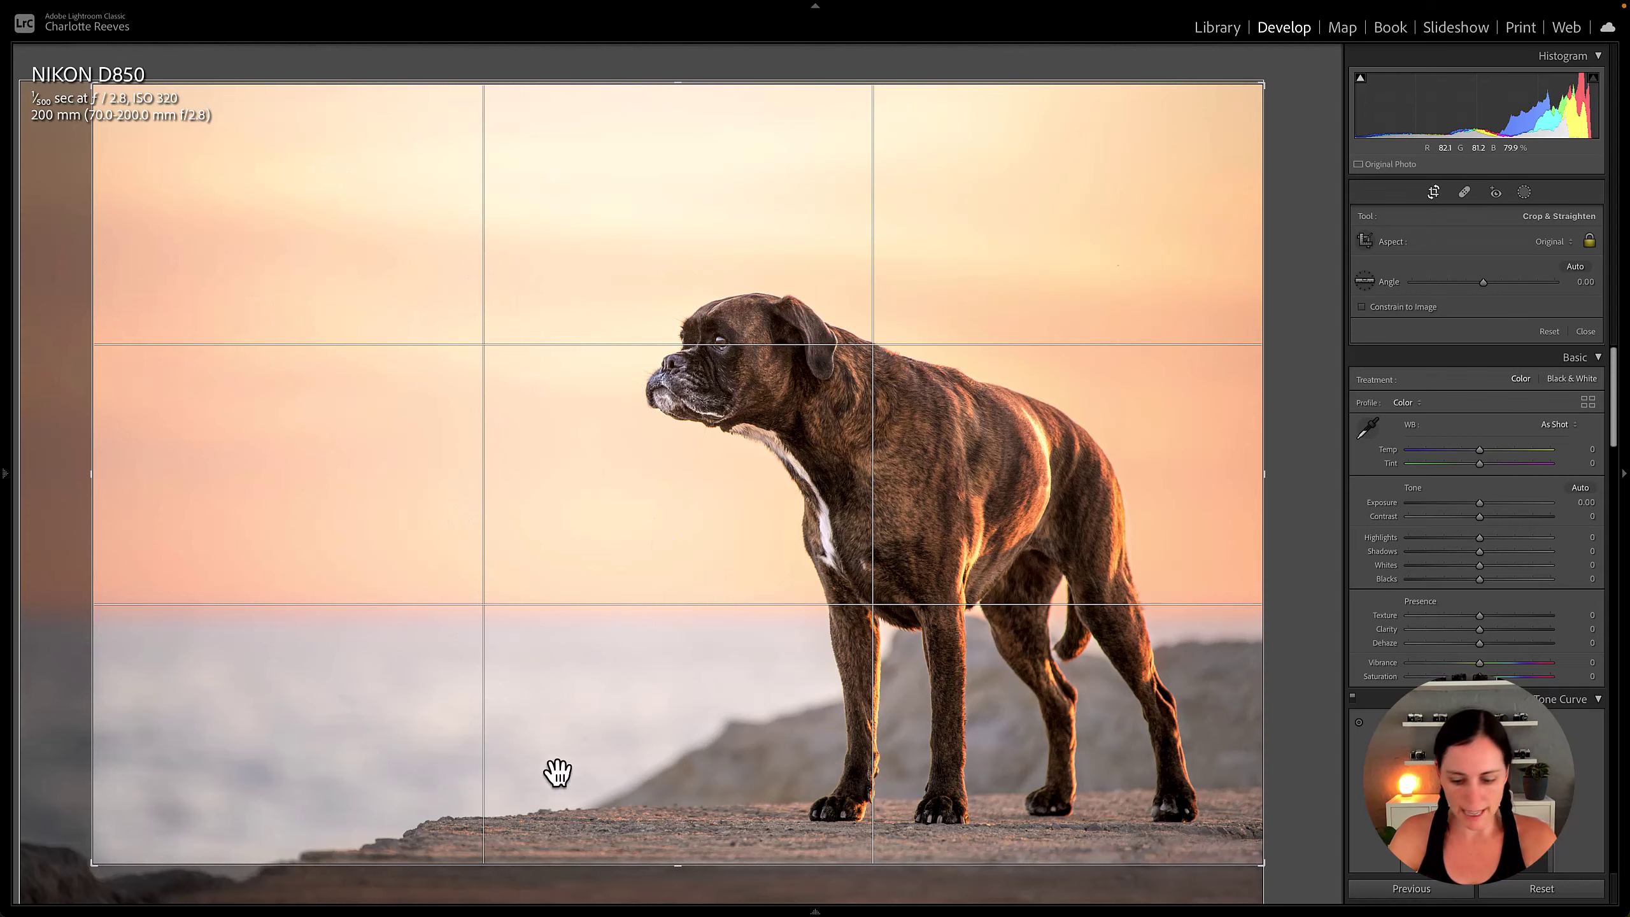
key("Return")
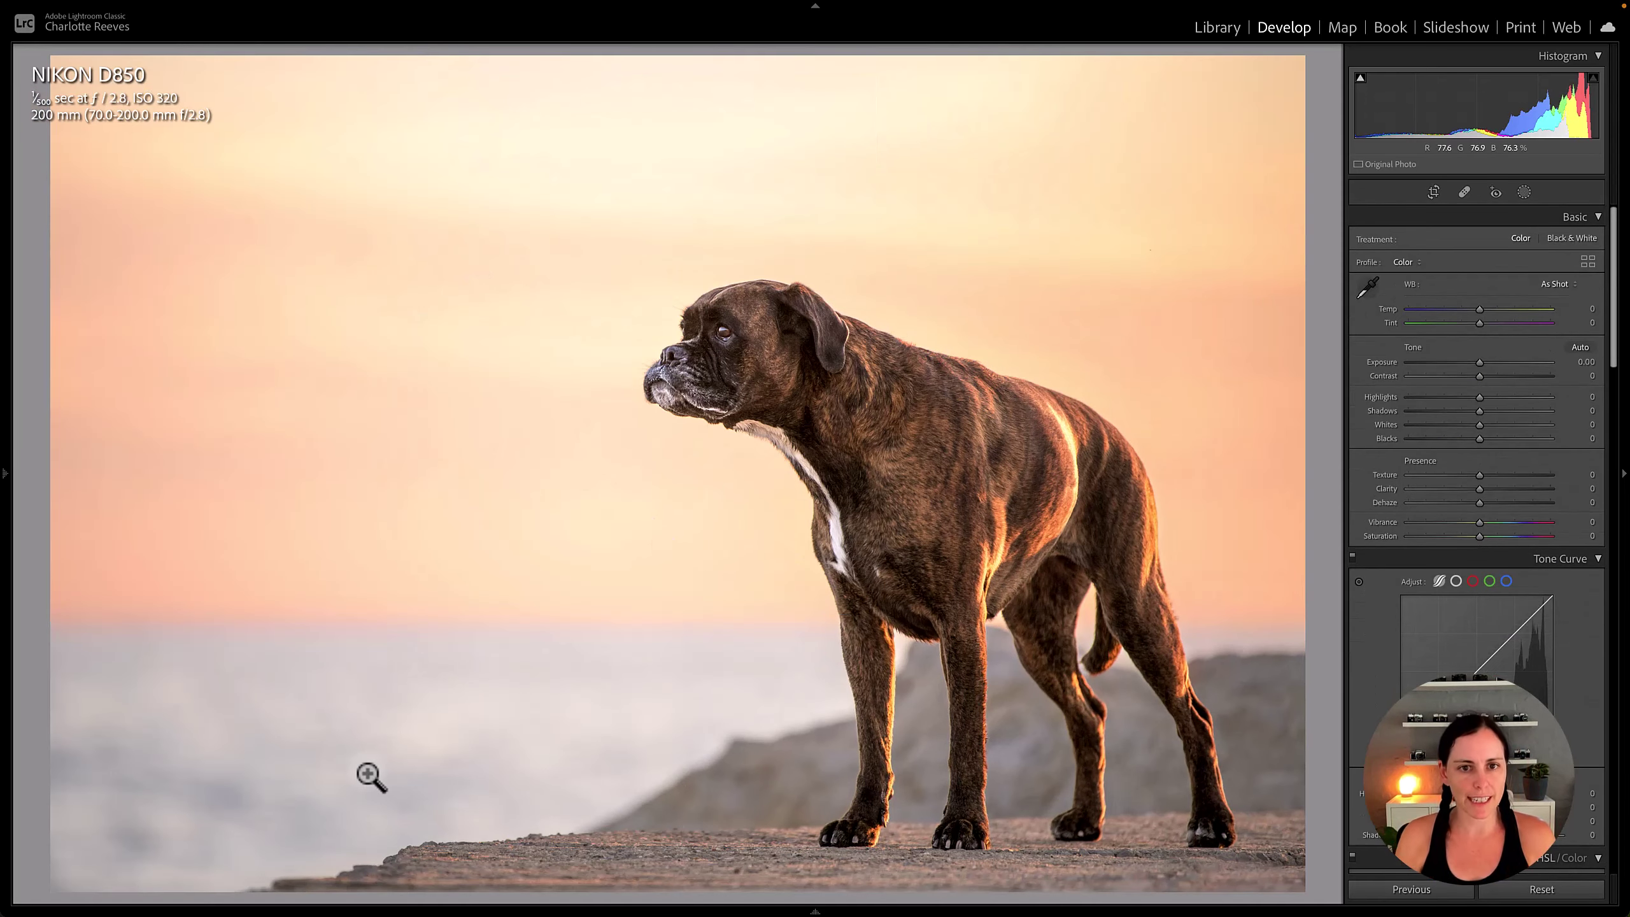